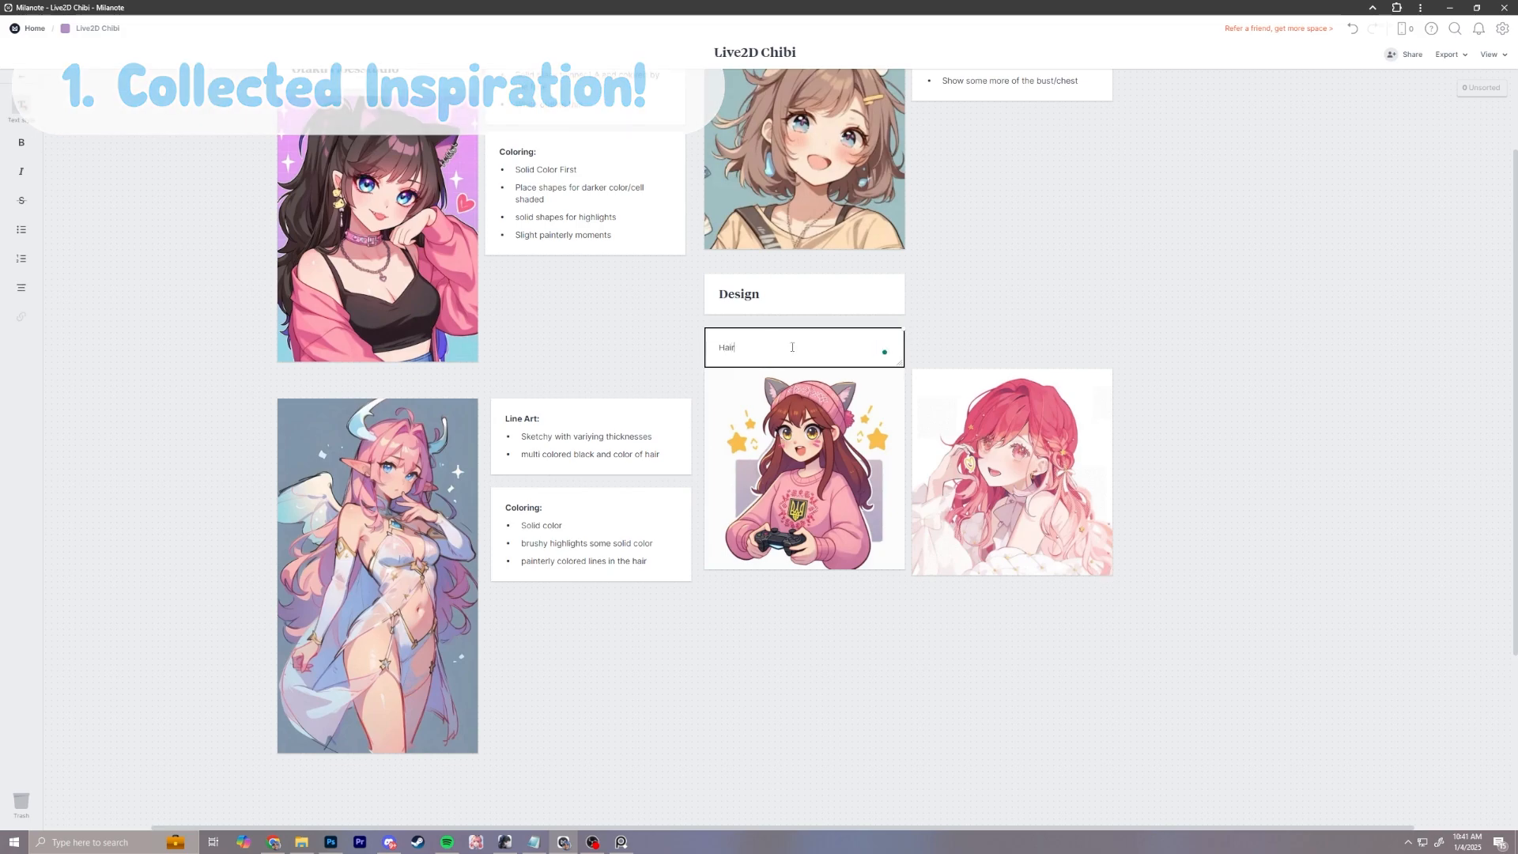
Step: Complete the Design note as "Hairstyle: Down with cute bangs and Lose Strands, Shoulder length" and stack the pink-haired reference image below the gamer girl
type("Down with cute bangs and Lose St")
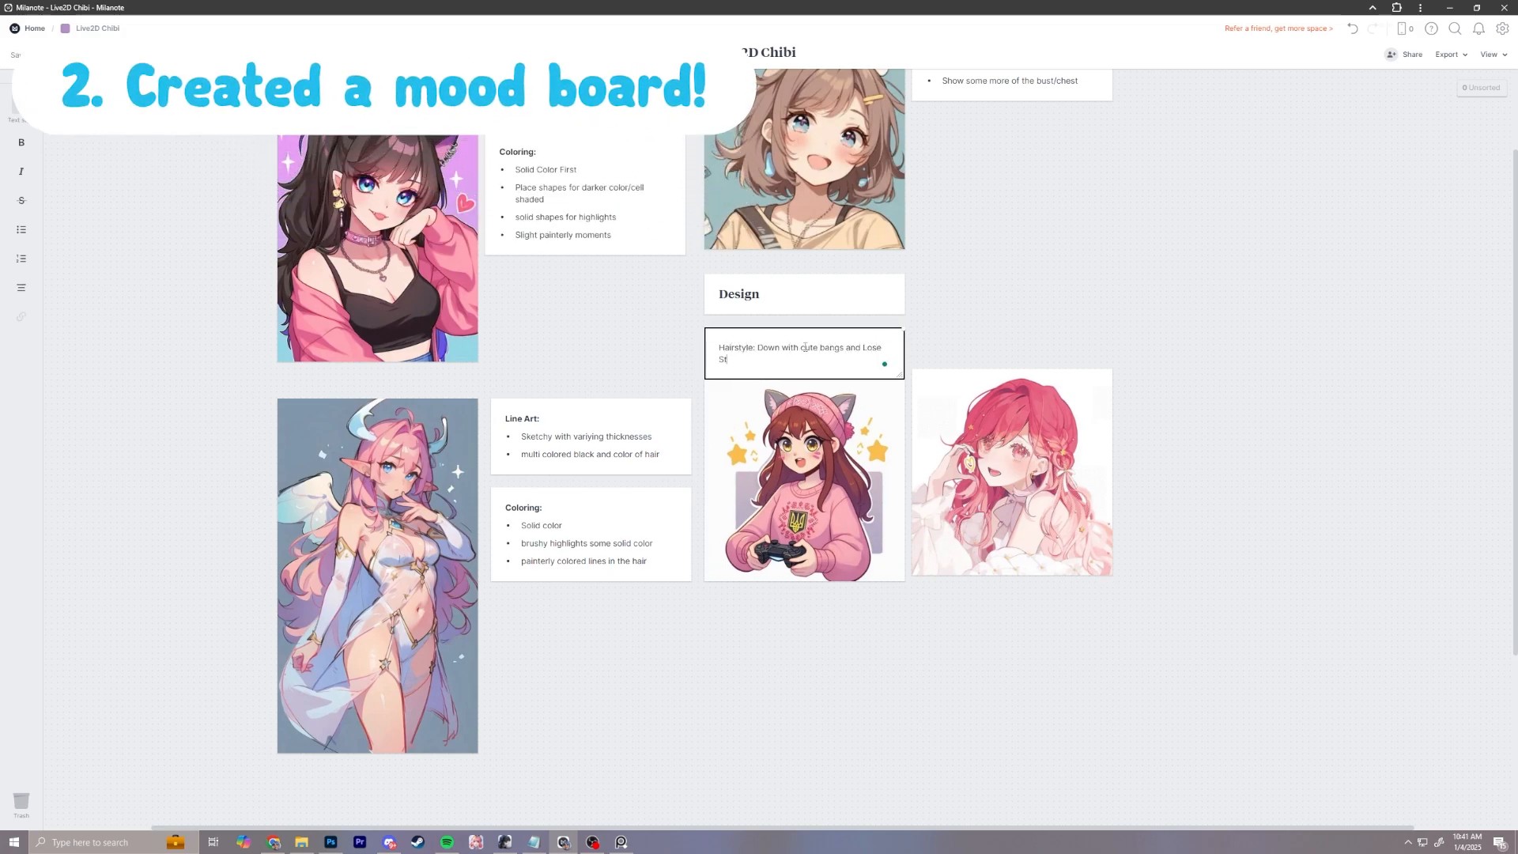
type("rands, Shoulder length")
left_click_drag(797, 474, 803, 481)
left_click_drag(994, 472, 793, 692)
Step: Make the word "Hairstyle:" bold in the note and shift the gamer girl reference image to the right on the board
left_click(756, 348)
left_click_drag(756, 348, 719, 348)
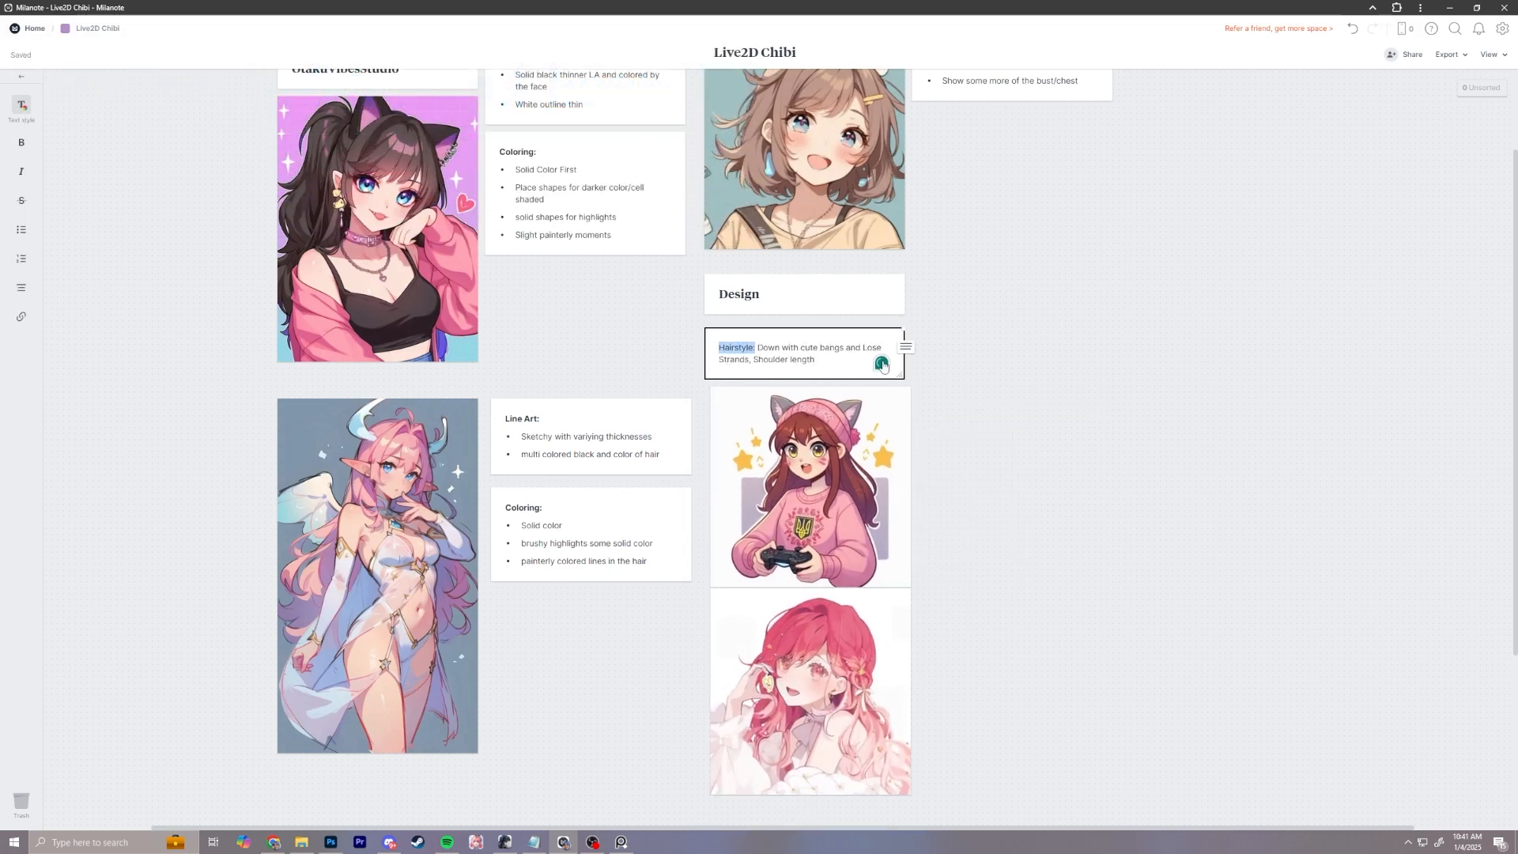
key("ctrl+b")
left_click_drag(801, 481, 1015, 474)
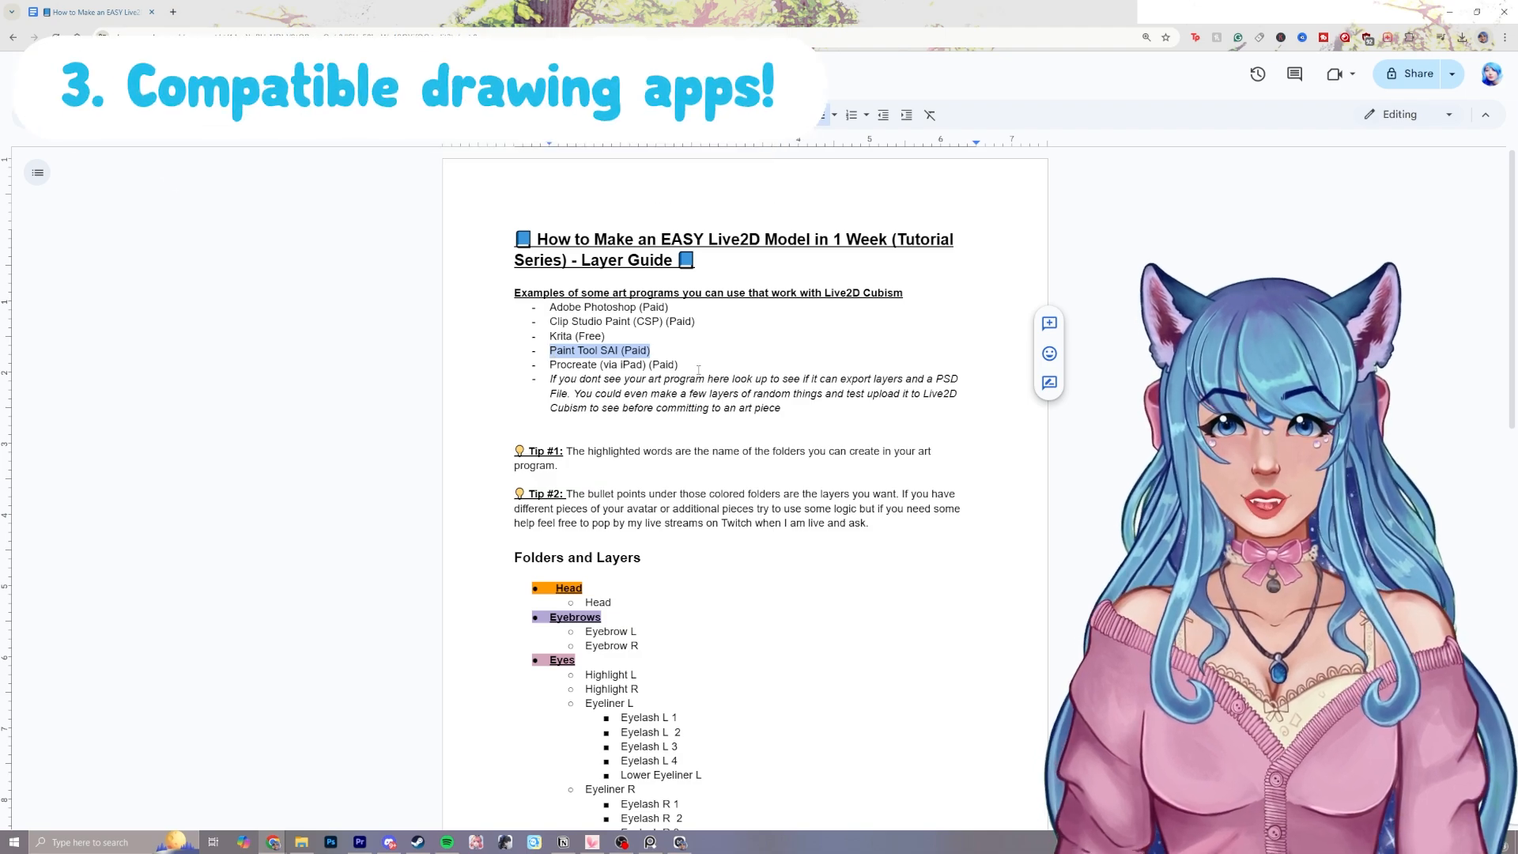
Step: Highlight the Procreate (via iPad) entry among the art programs in the layer guide document
left_click_drag(565, 365, 549, 364)
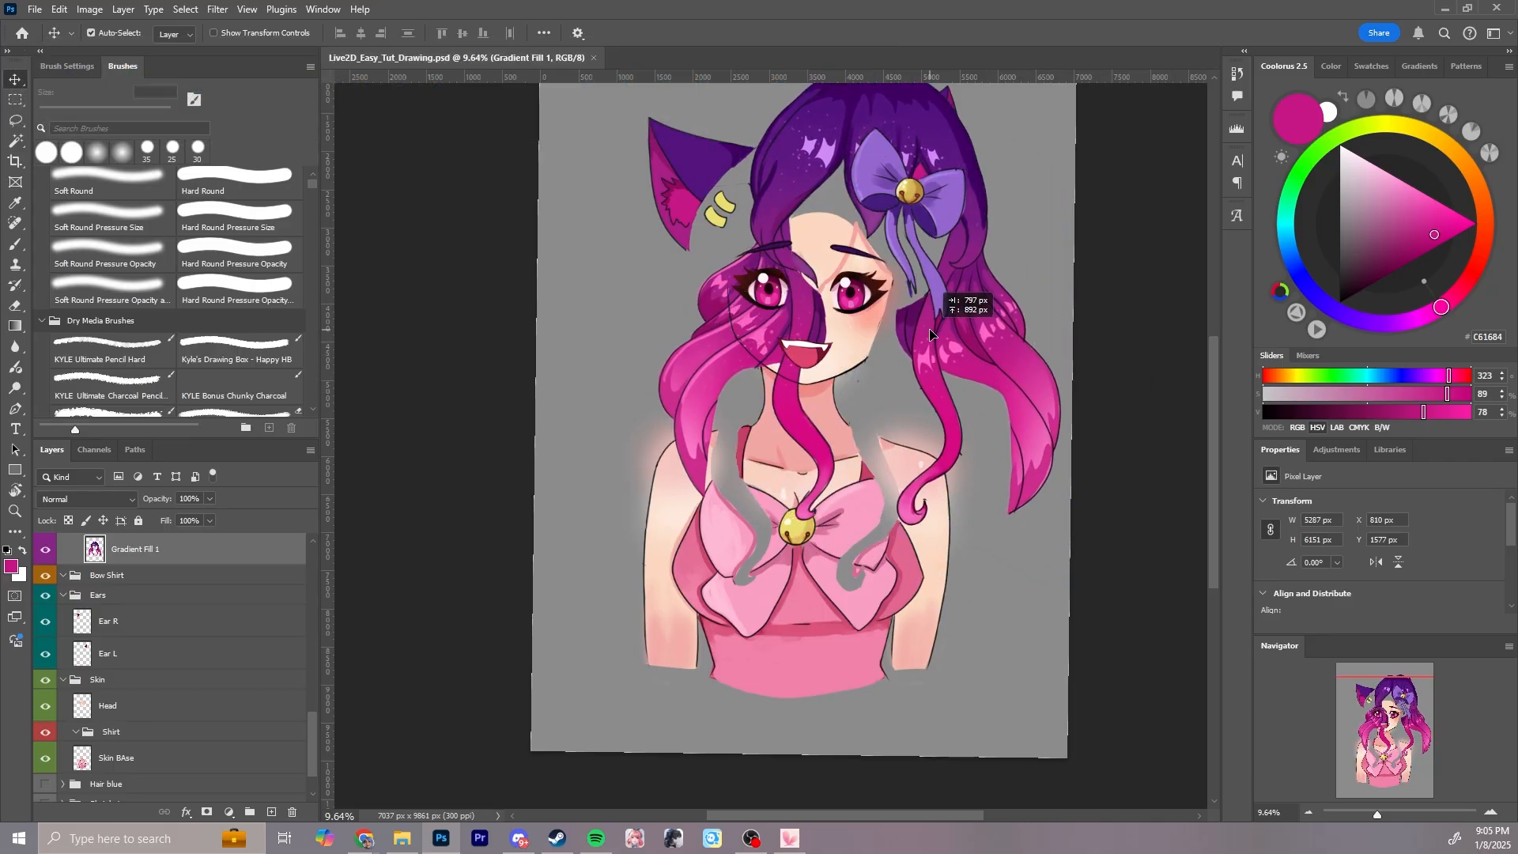
key("ctrl+z")
left_click_drag(866, 383, 963, 357)
key("ctrl+z")
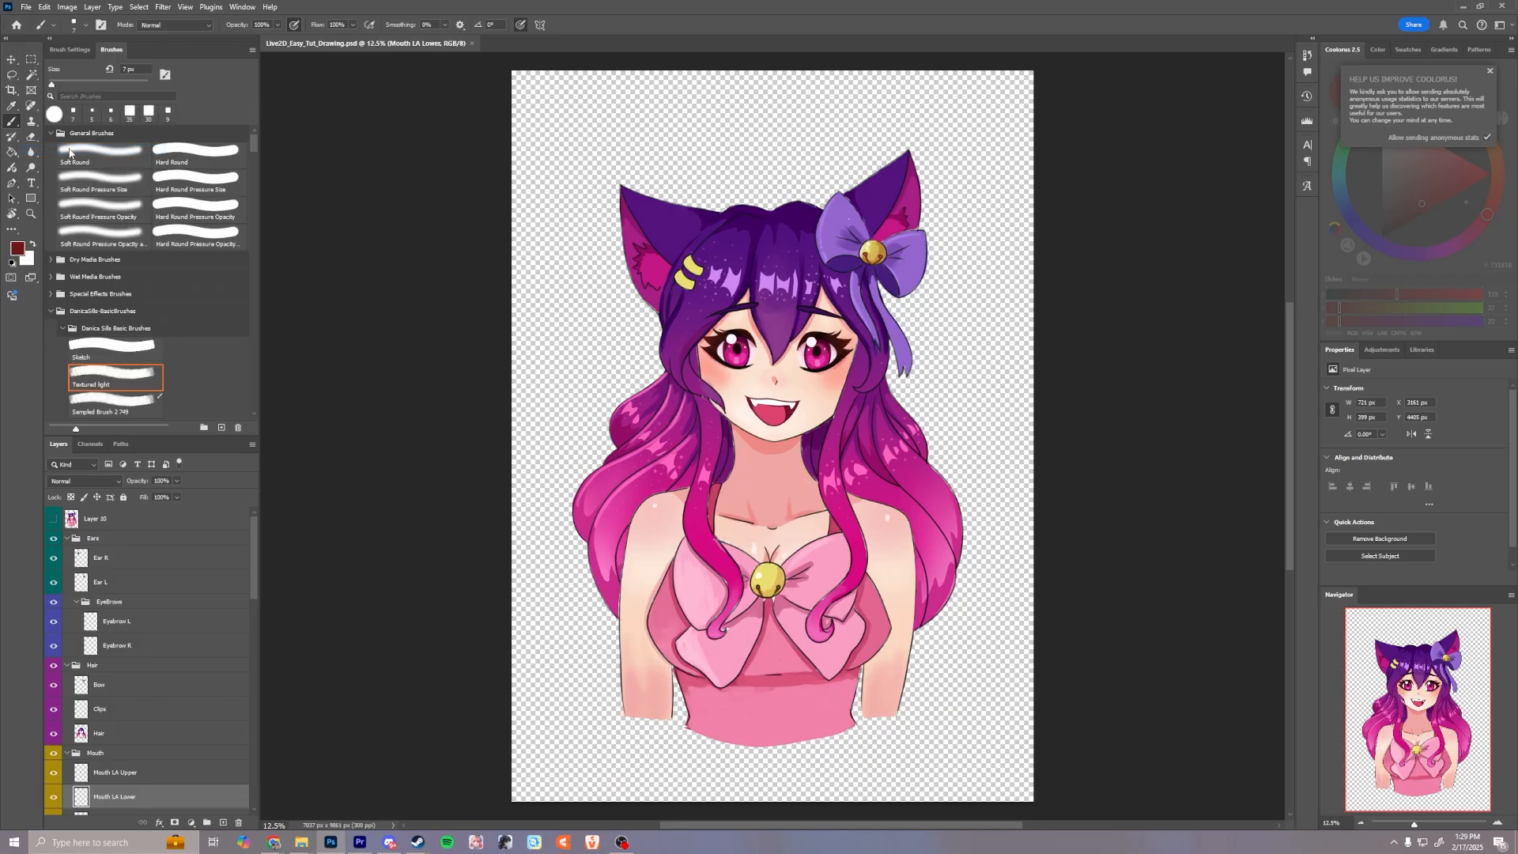
Step: Choose the Soft Round brush from the General Brushes
left_click(63, 150)
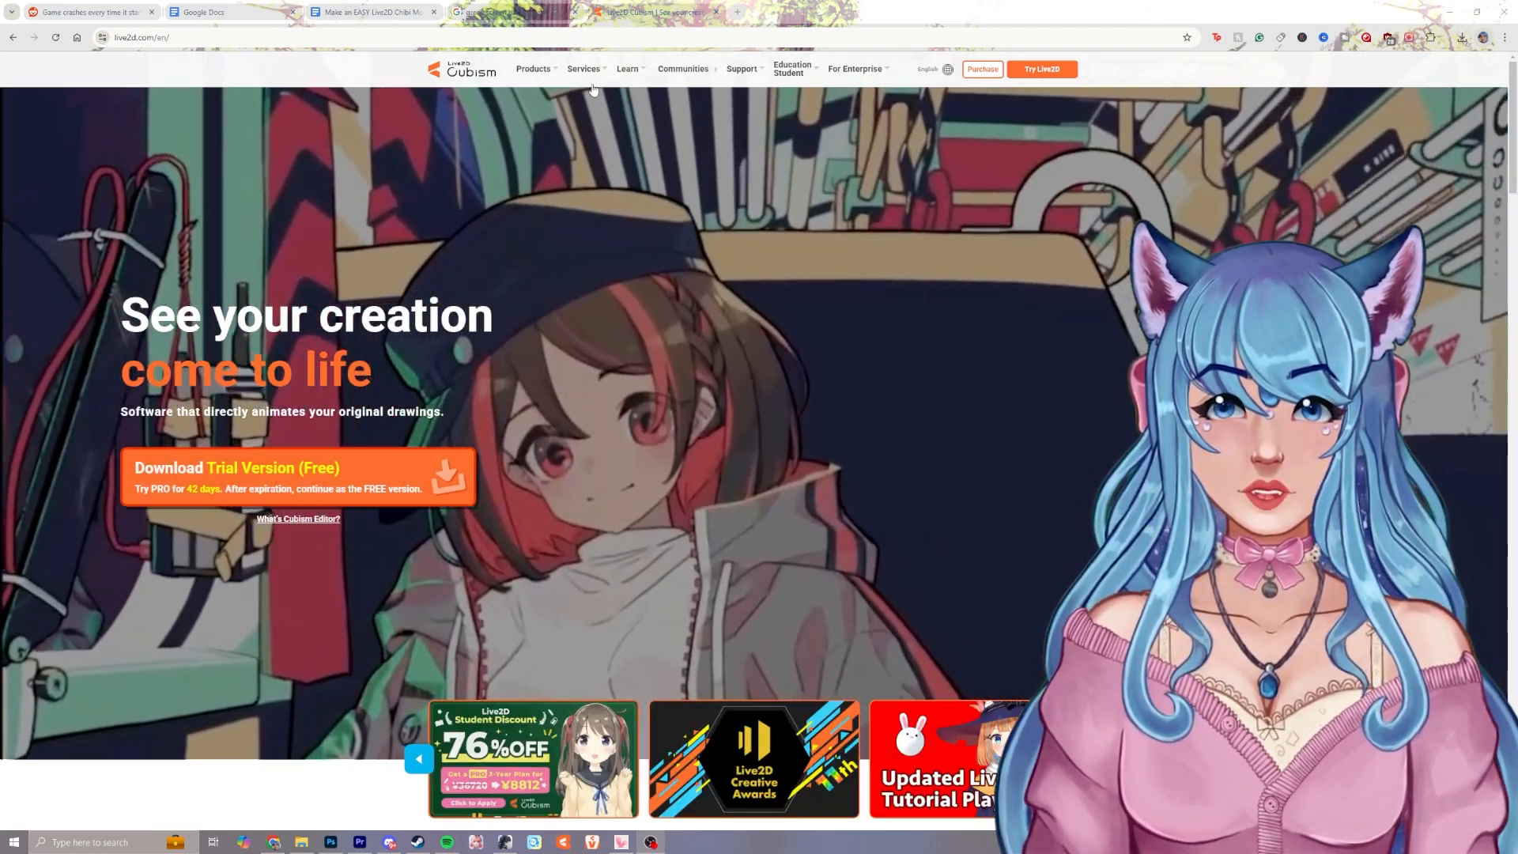
Step: Open the FREE vs PRO feature comparison on the Live2D site and read through its General and Modeling rows
mouse_move(541, 73)
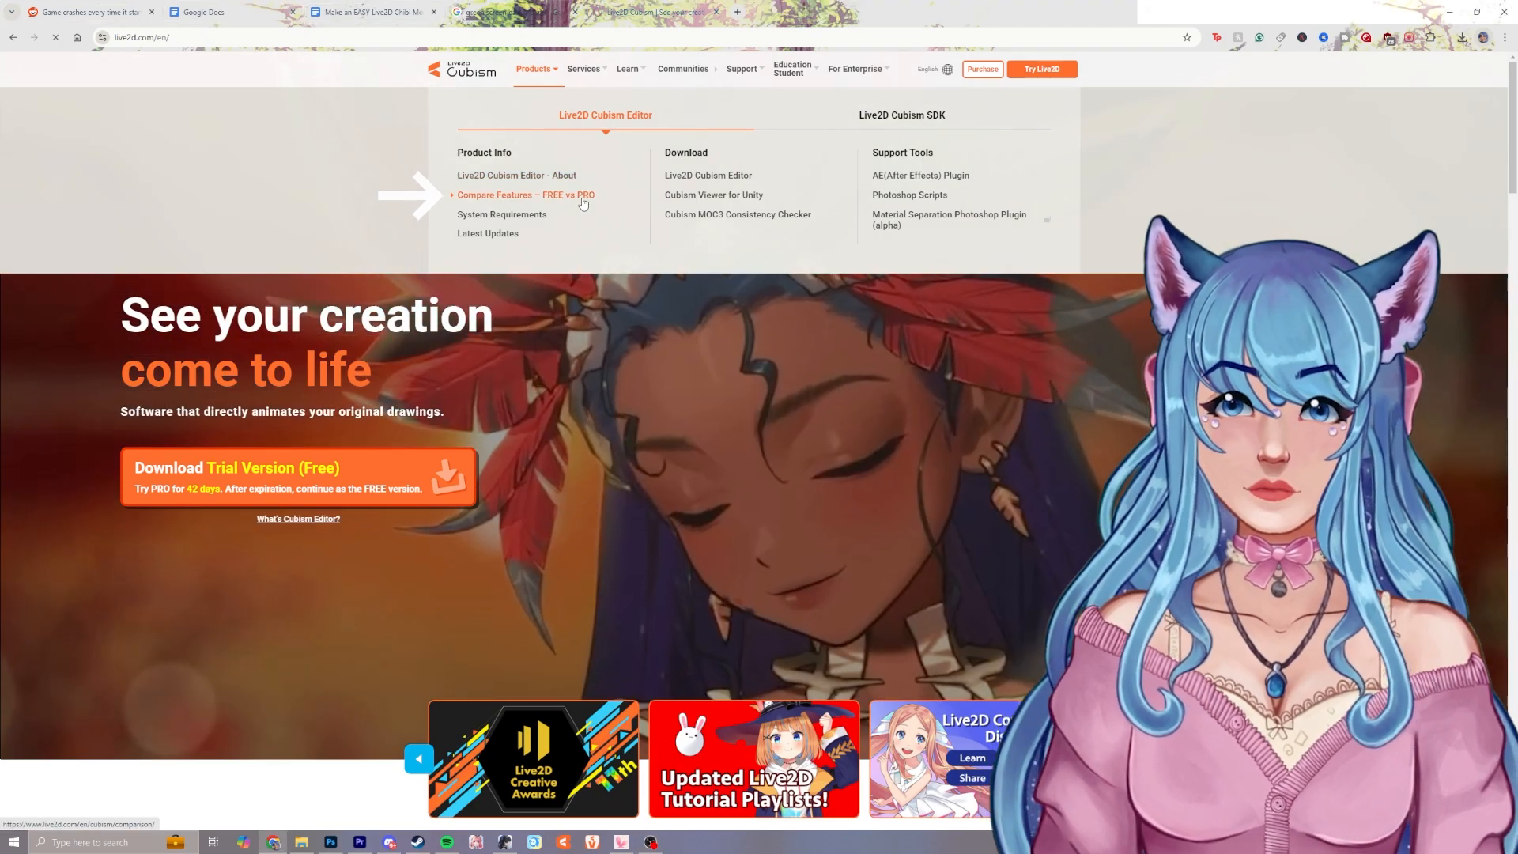
left_click(563, 205)
scroll(807, 316, "down", 5)
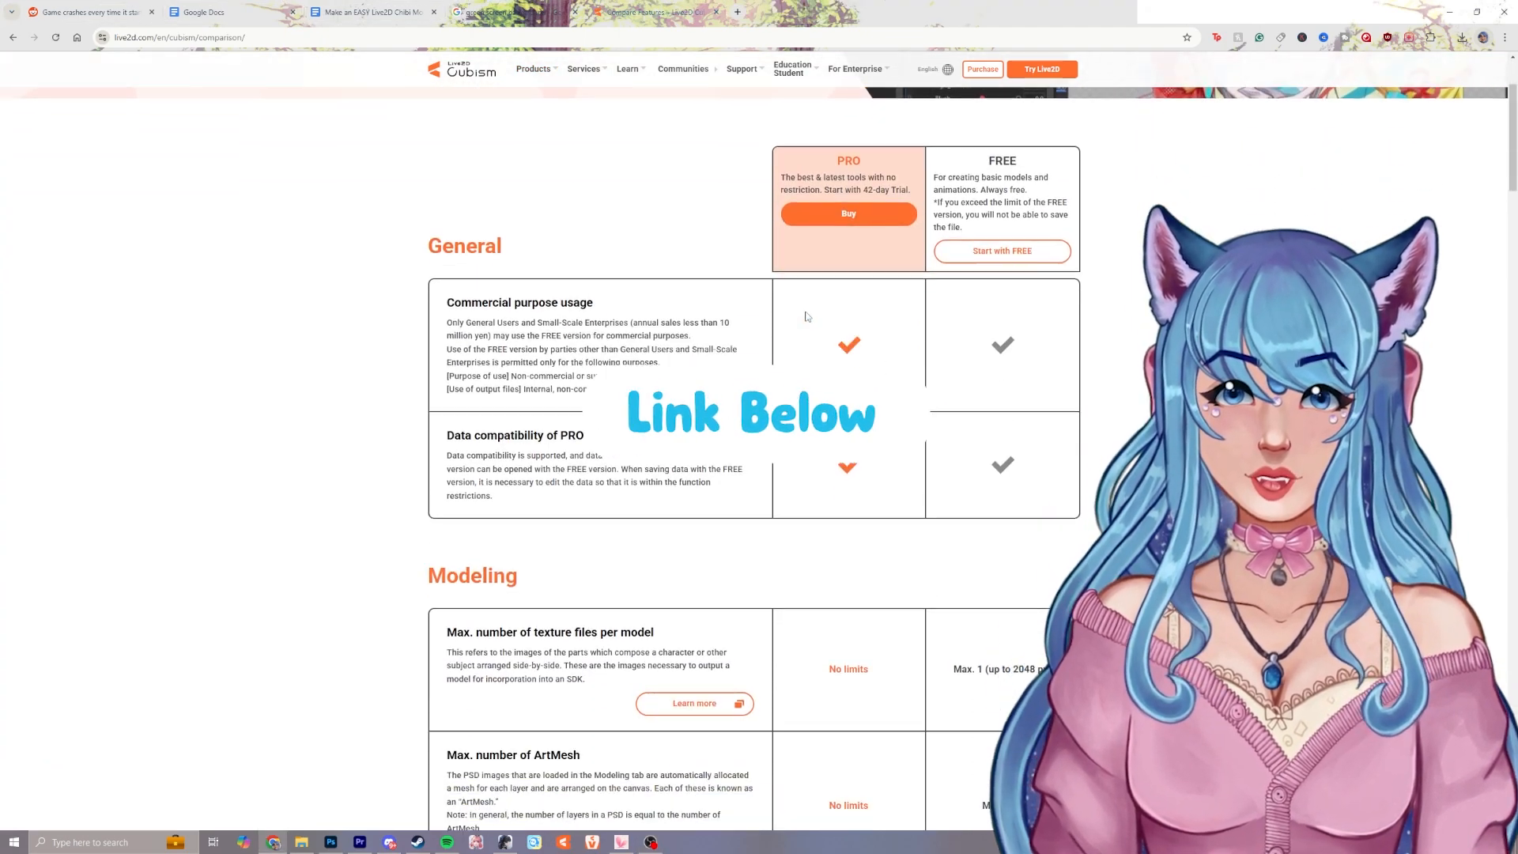
scroll(806, 317, "down", 6)
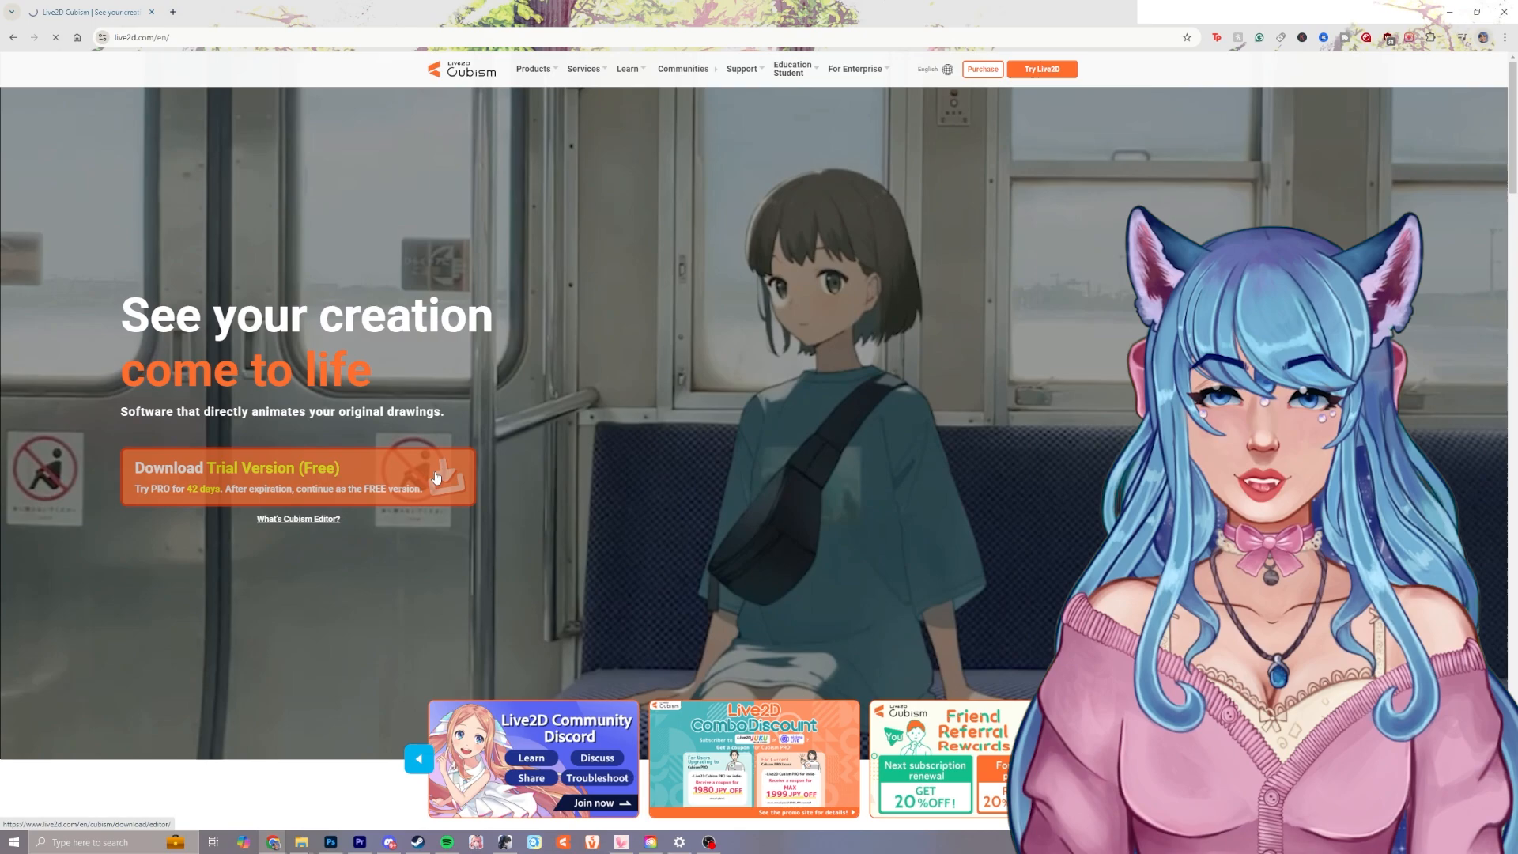
Step: Open the free trial download page, consent to the license agreement and privacy policy, and mark it as a first-time download
left_click(309, 474)
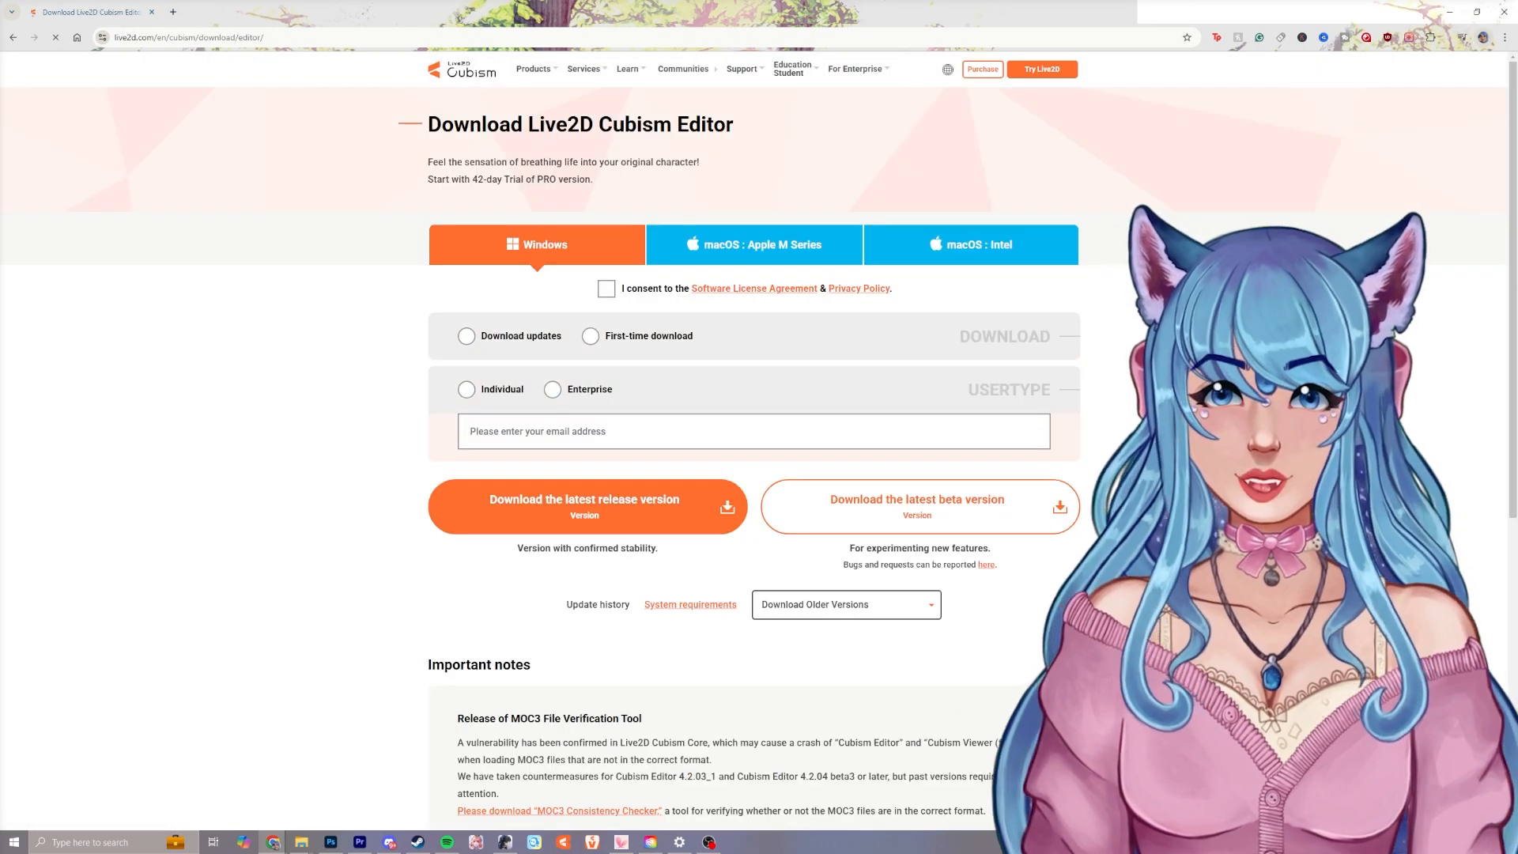
left_click(606, 289)
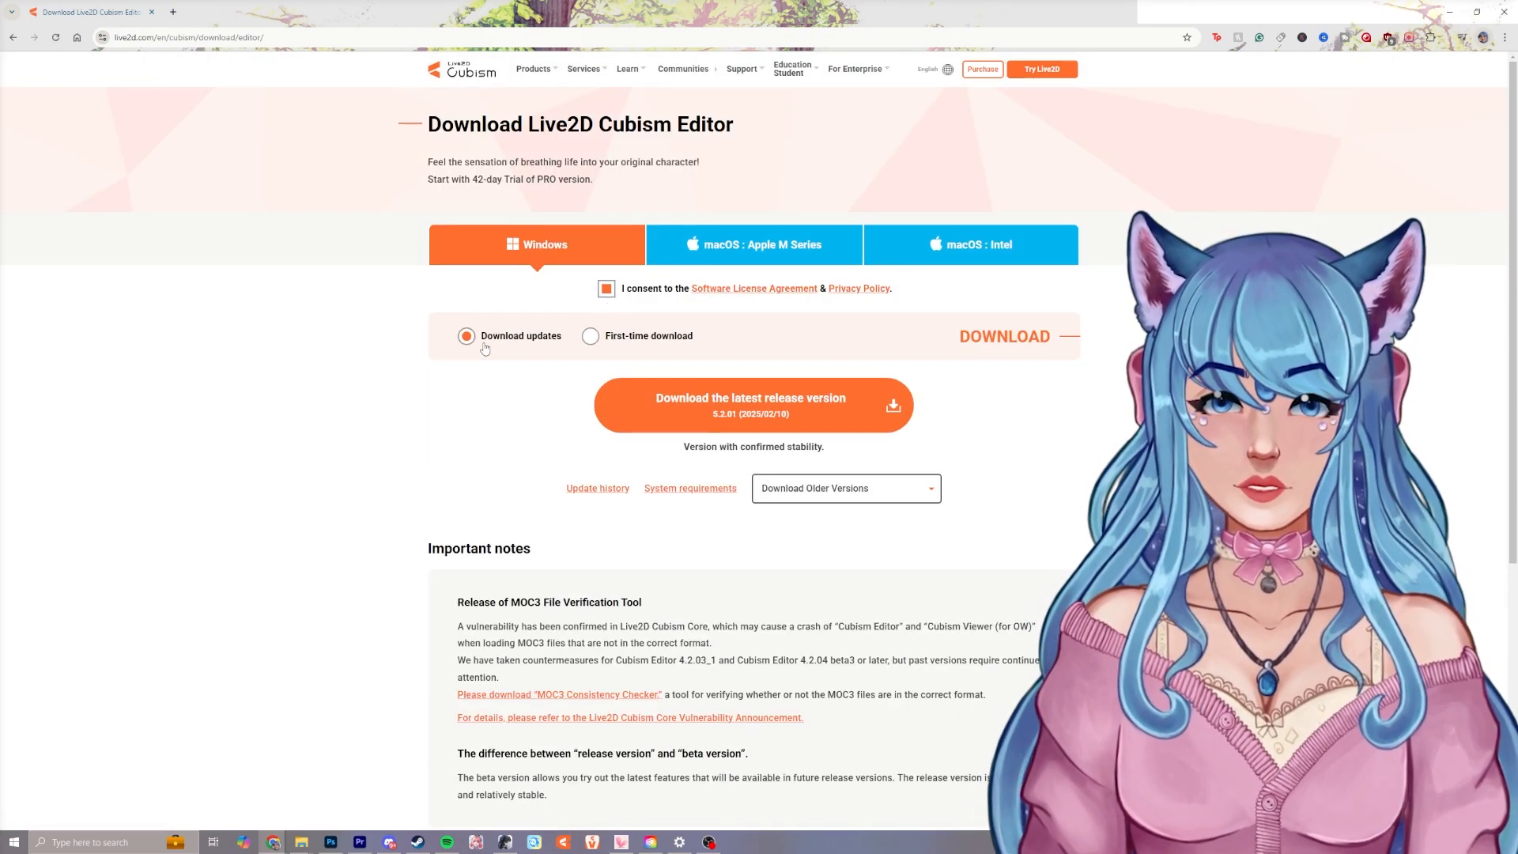
left_click(590, 335)
Step: Fill in the email address for an individual user and download the latest release version of the editor
left_click(593, 428)
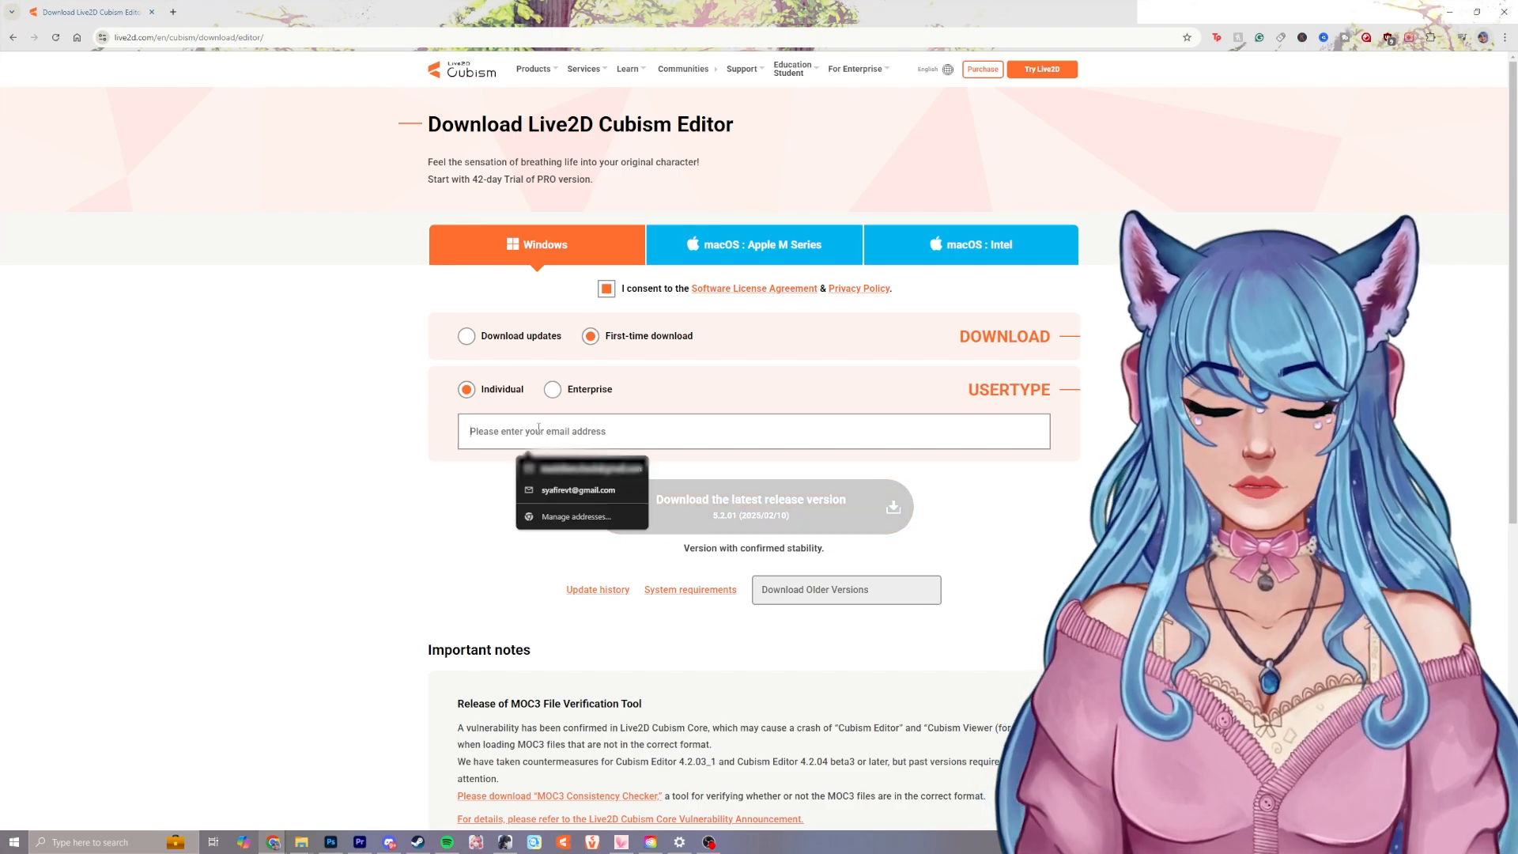
left_click(581, 474)
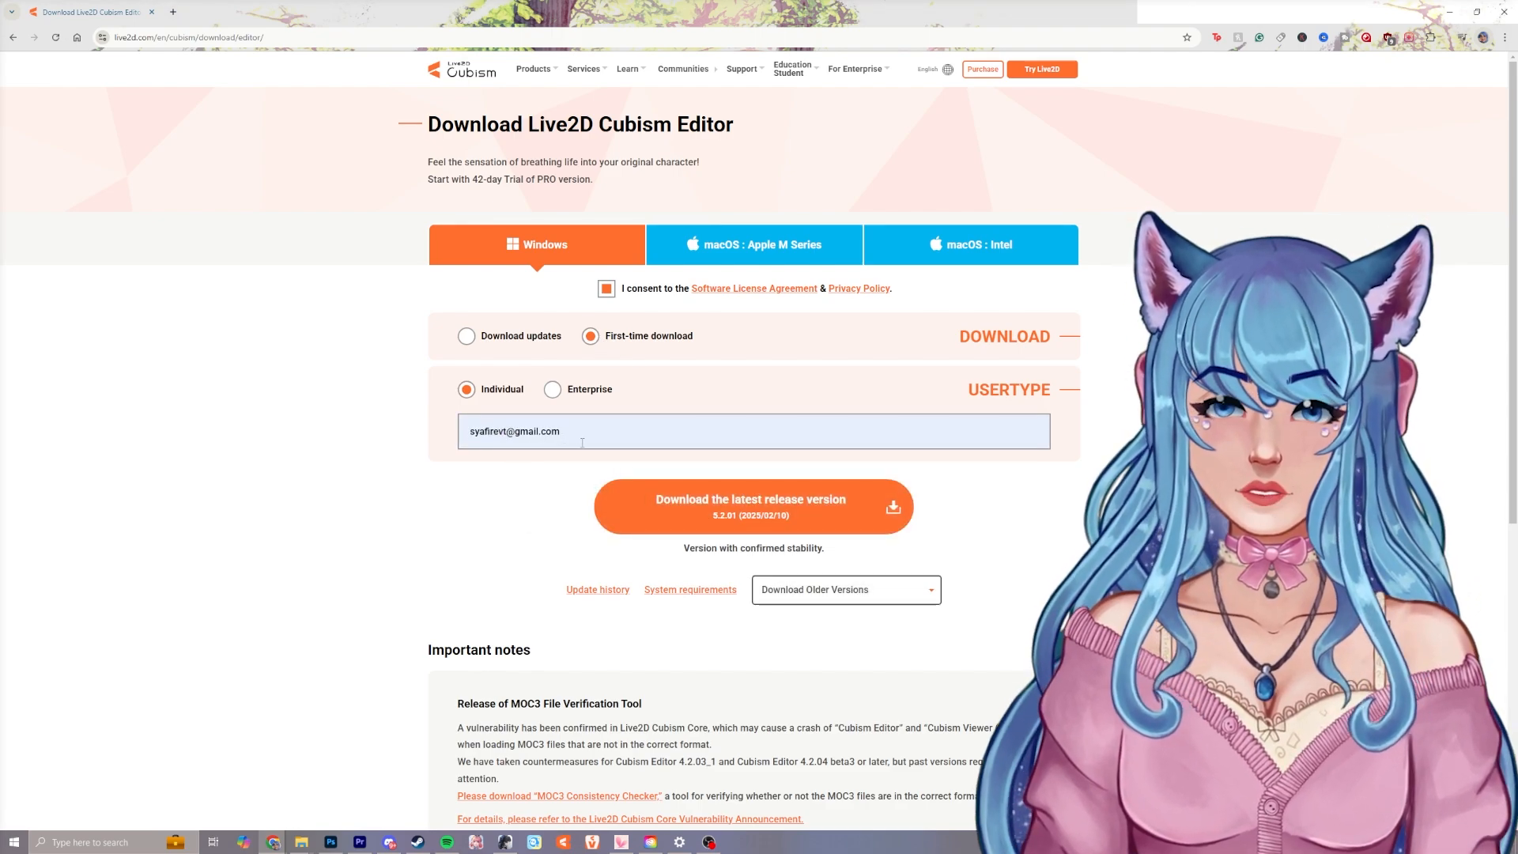
left_click(785, 507)
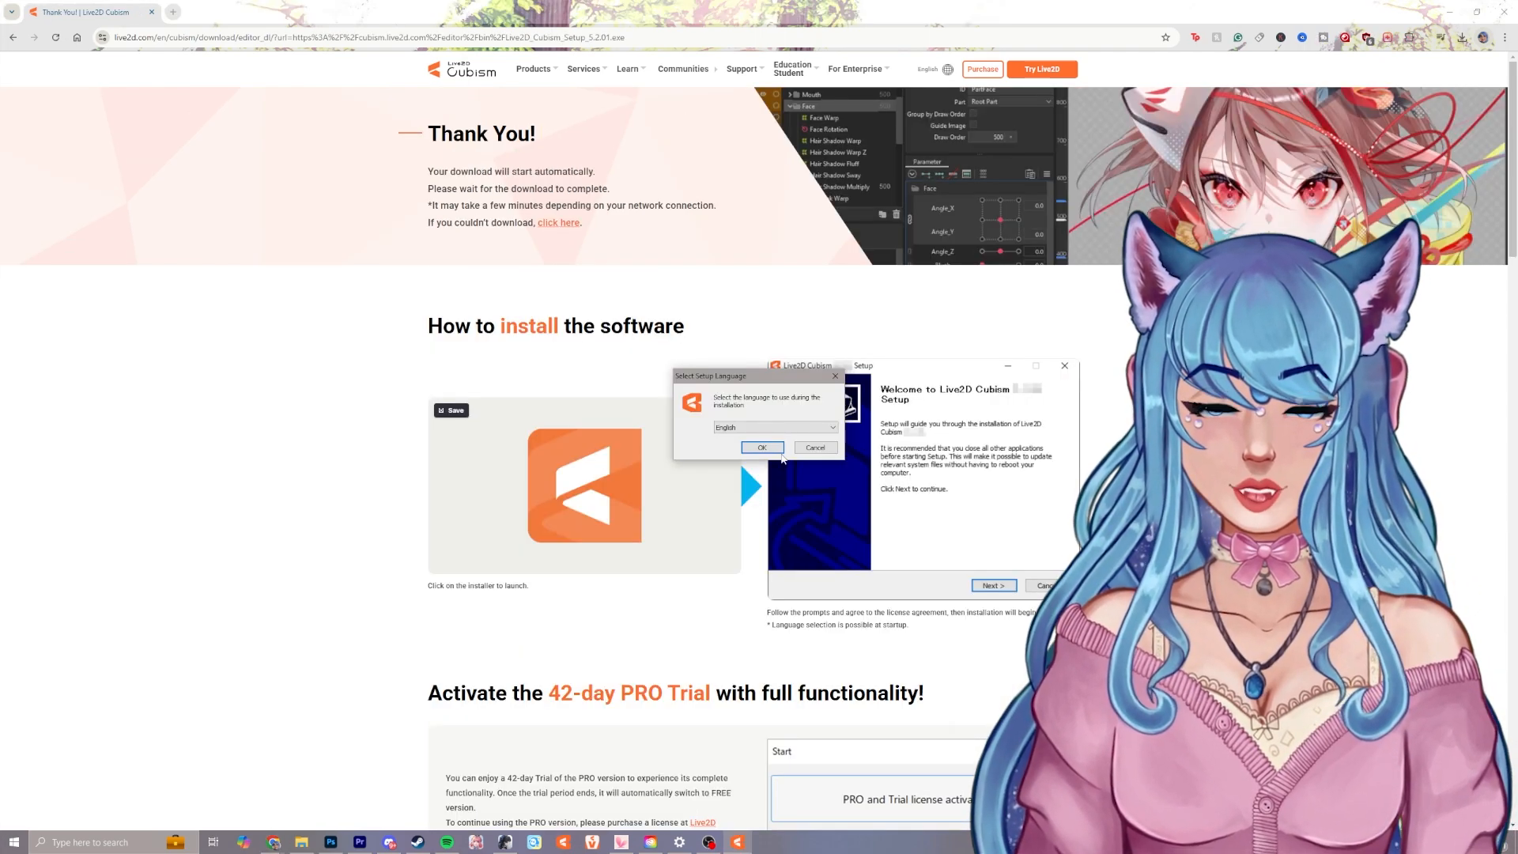
Step: Run the Live2D Cubism 5.2.01 installer in English and proceed past its opening pages
left_click(764, 448)
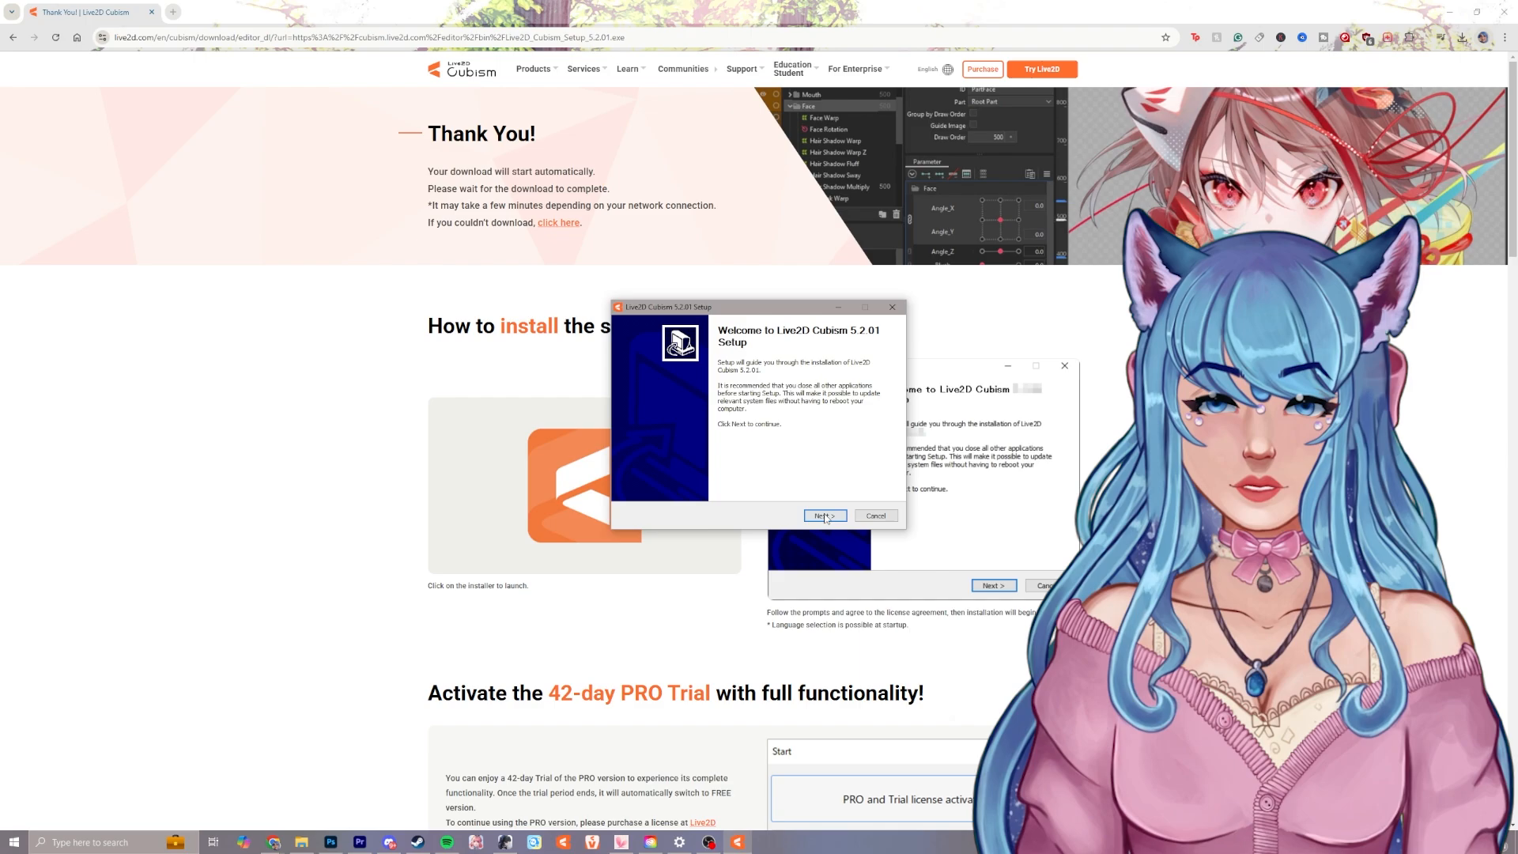
key("Return")
left_click(826, 516)
left_click(826, 515)
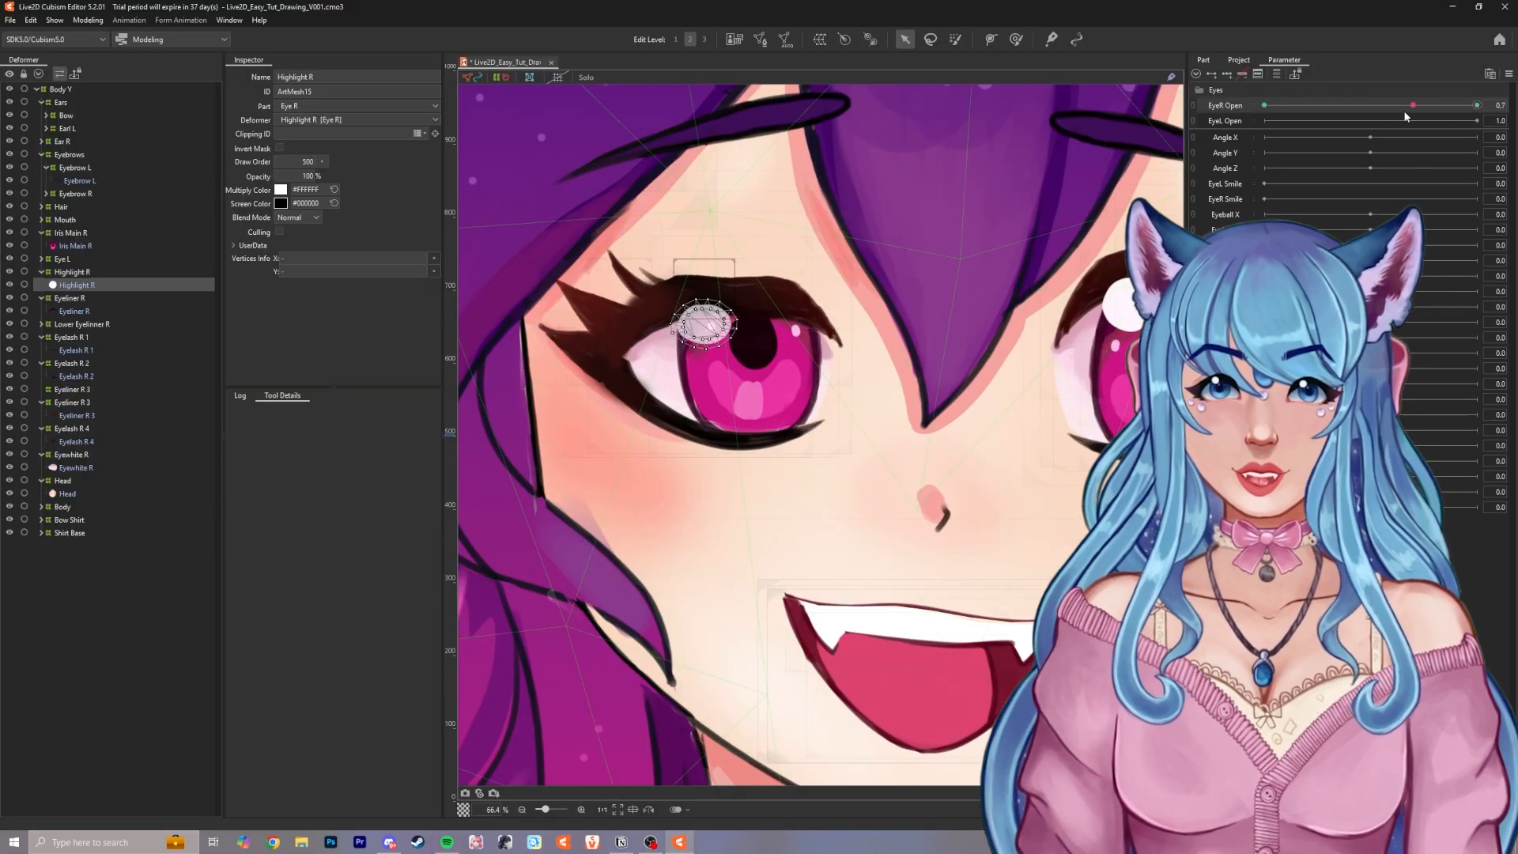
Step: Test the right eye's opening movement with the EyeR Open parameter
left_click_drag(1406, 117, 1495, 116)
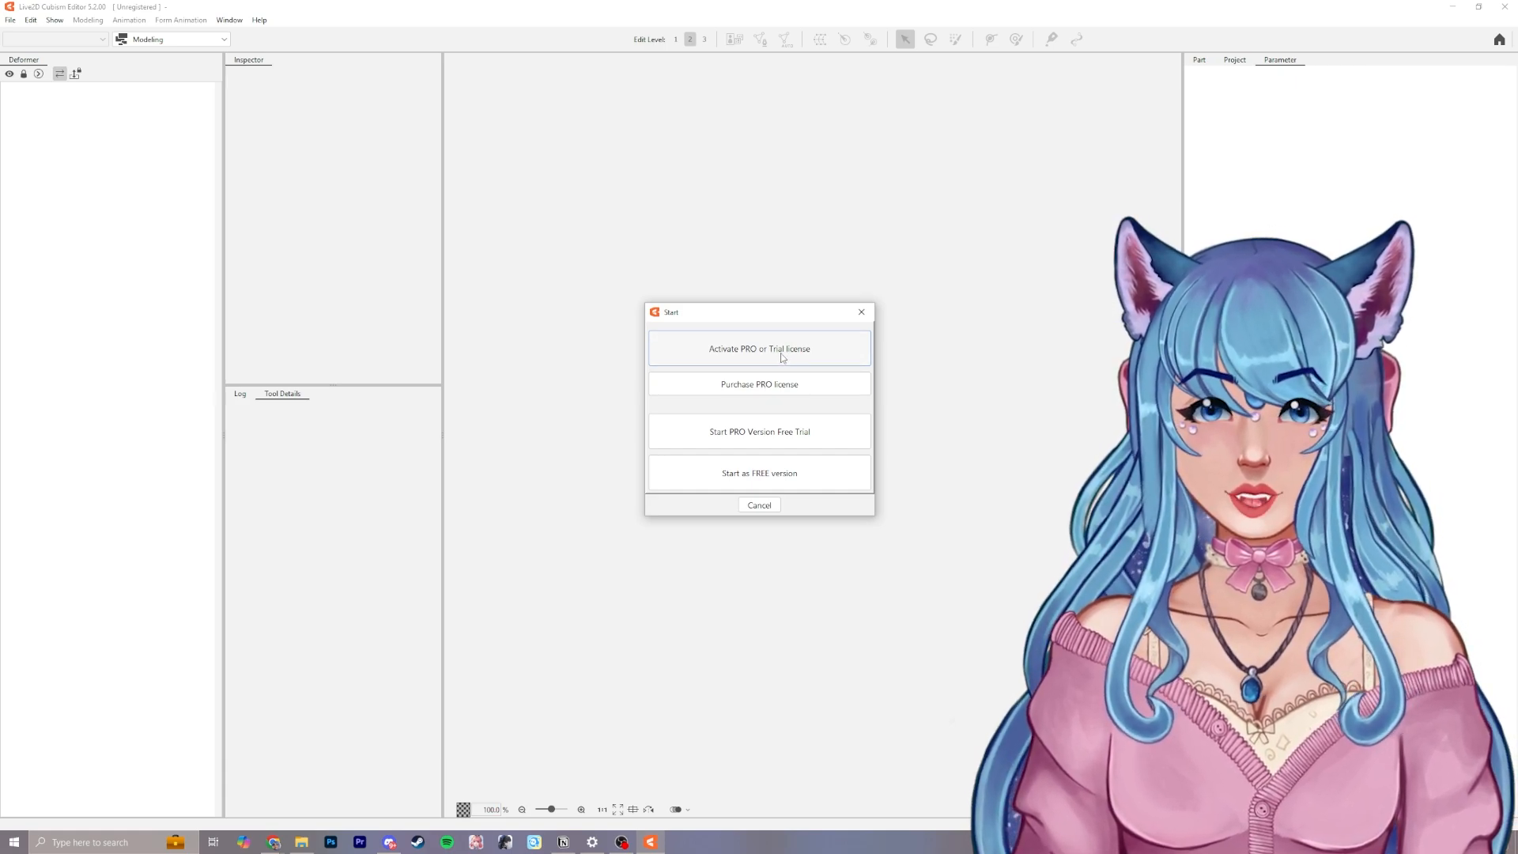
Step: Start the PRO version free trial of Cubism Editor
left_click(756, 443)
left_click(810, 458)
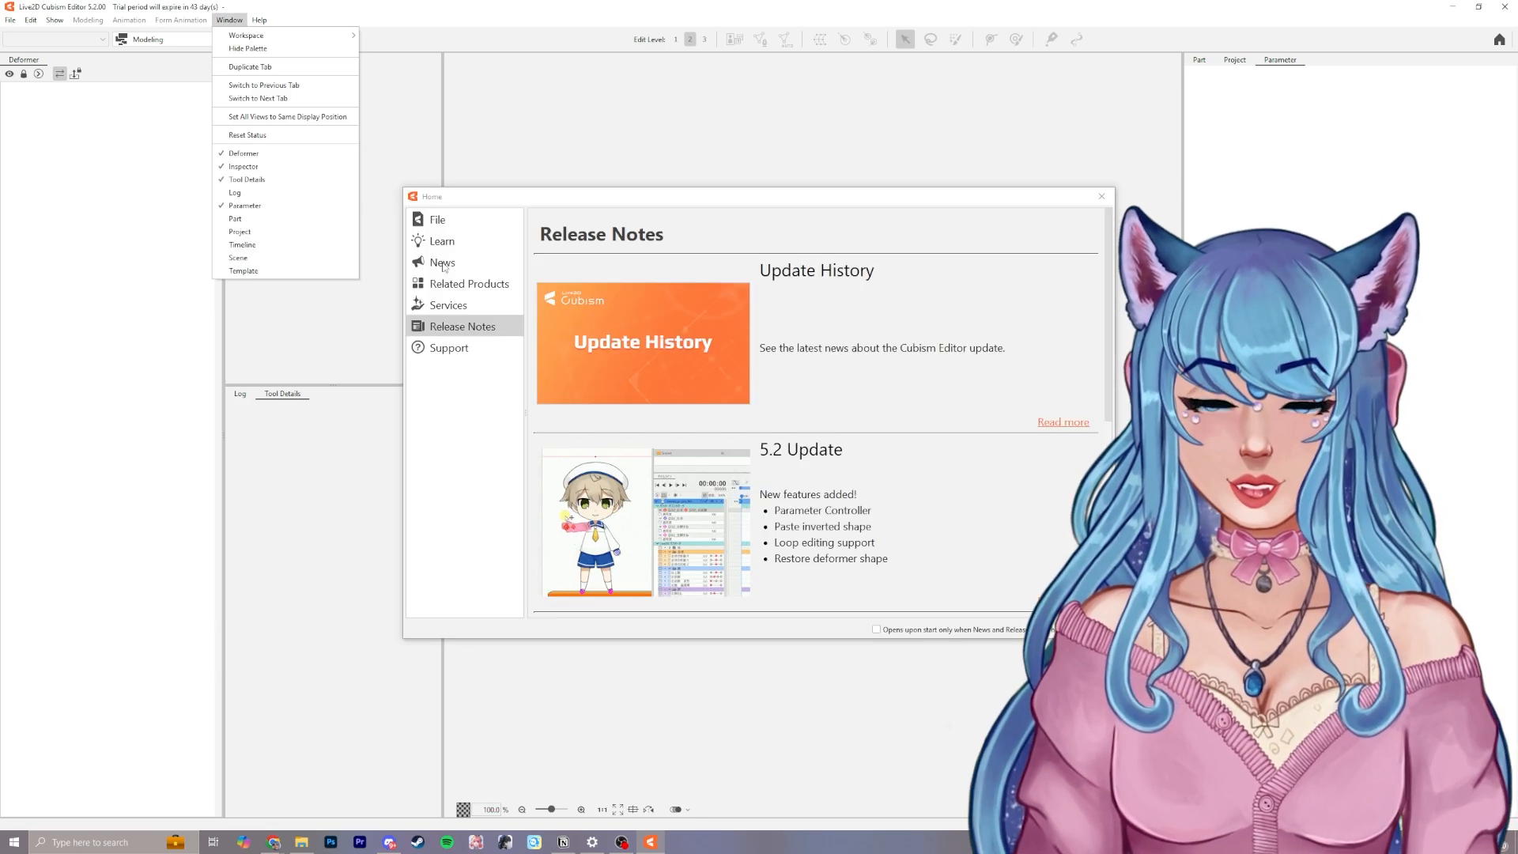
Step: Look through the News and Related Products sections of the Home window
left_click(447, 263)
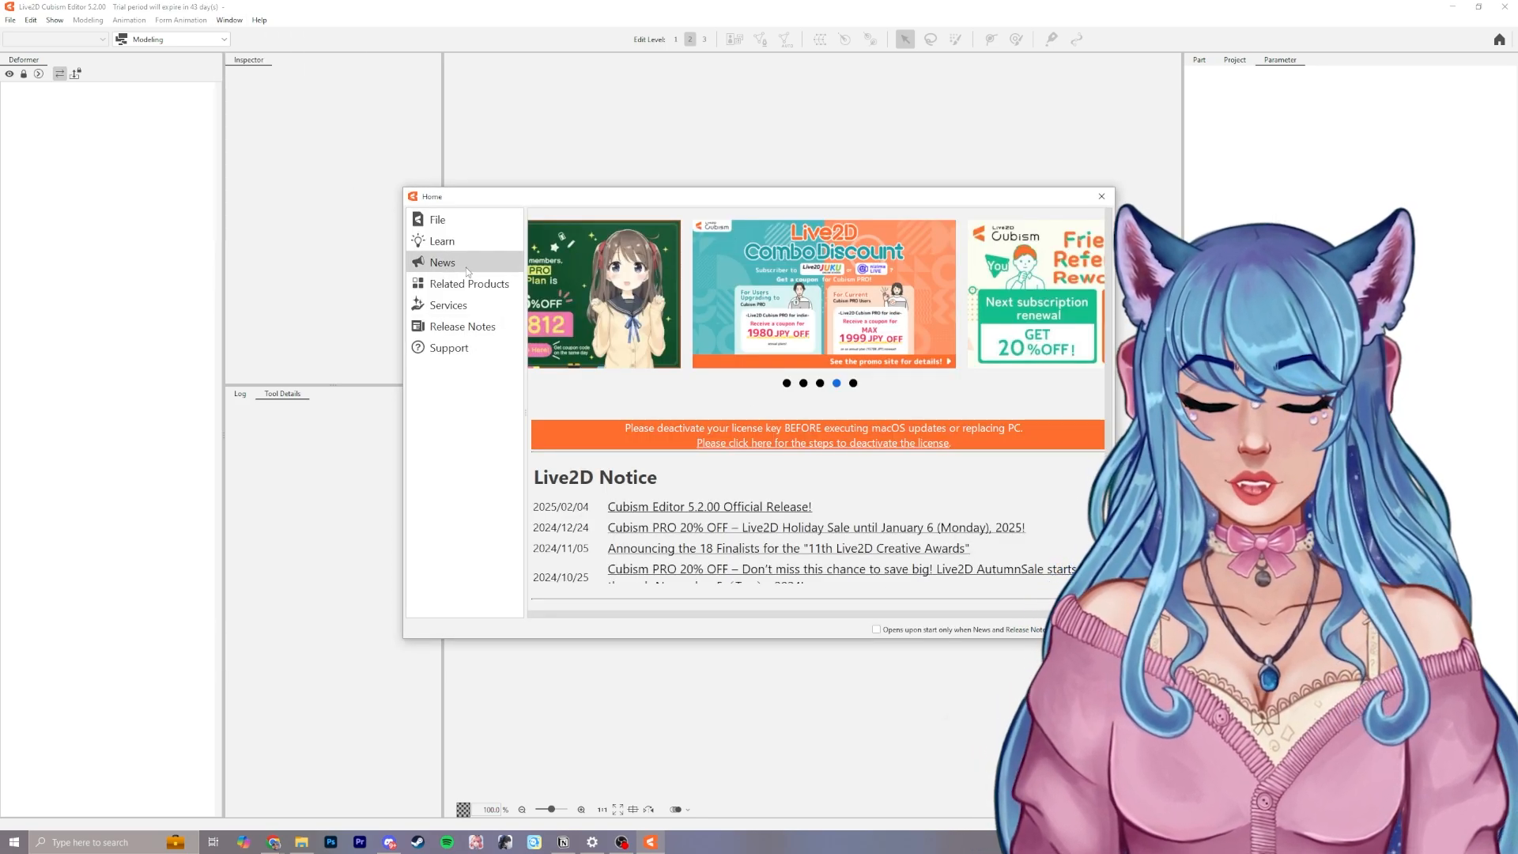
left_click(469, 285)
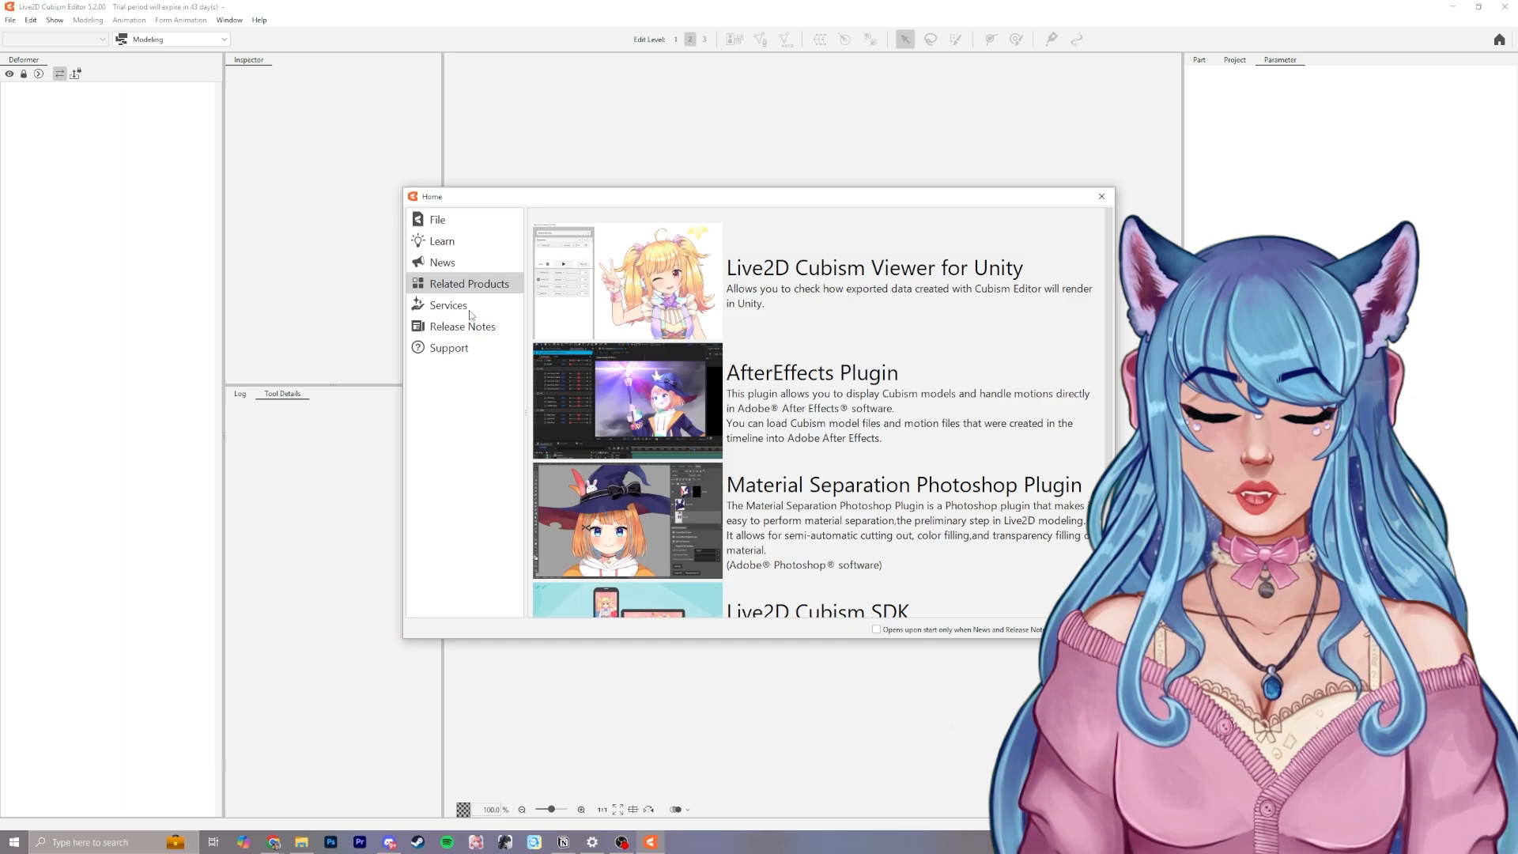
scroll(758, 350, "down", 2)
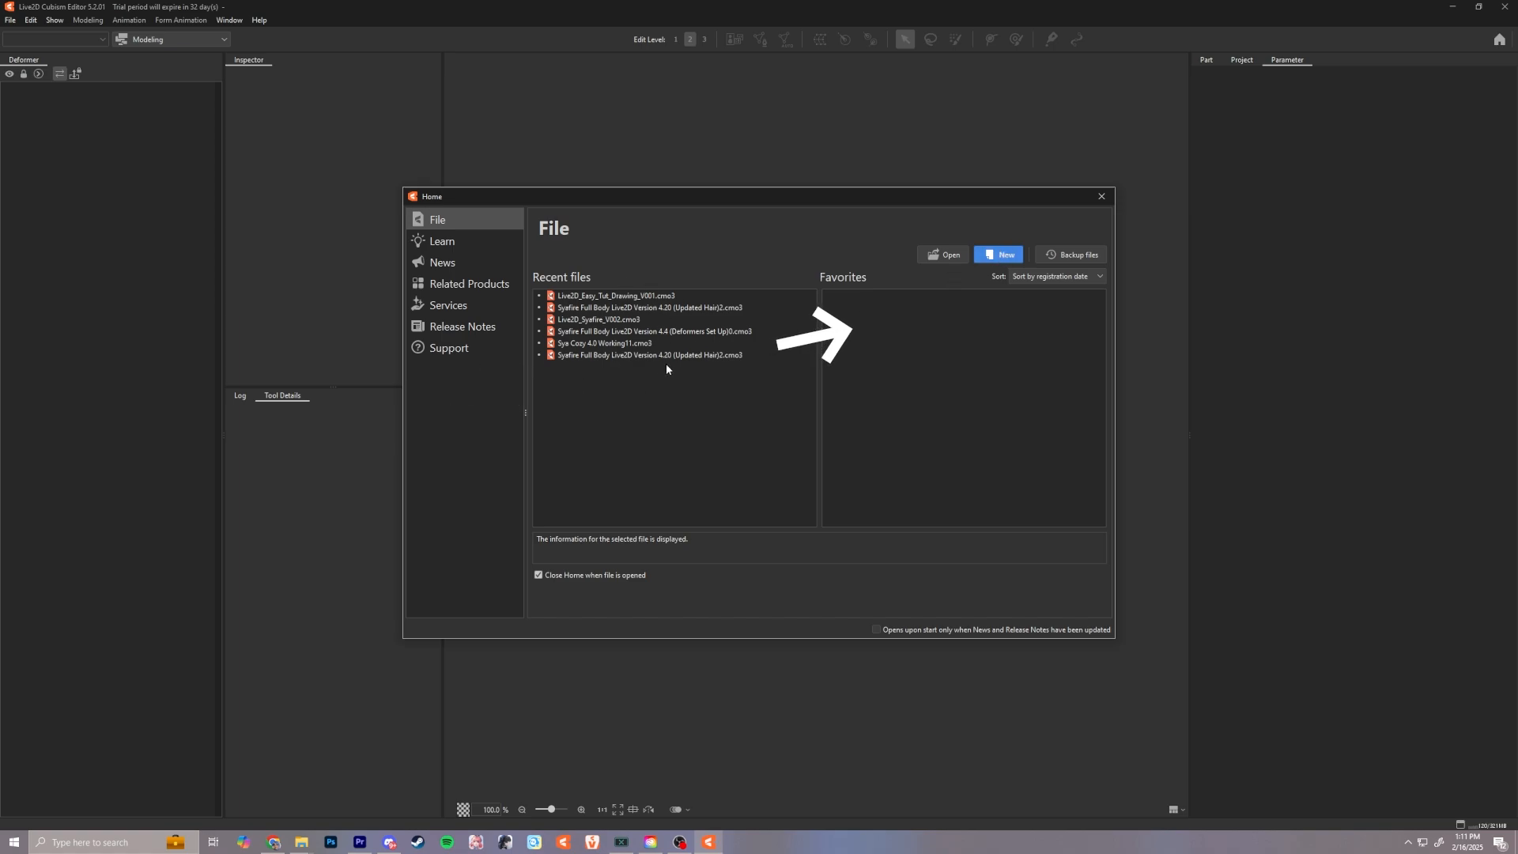
Step: Bring up the options for creating a new file in the Home window
left_click(999, 254)
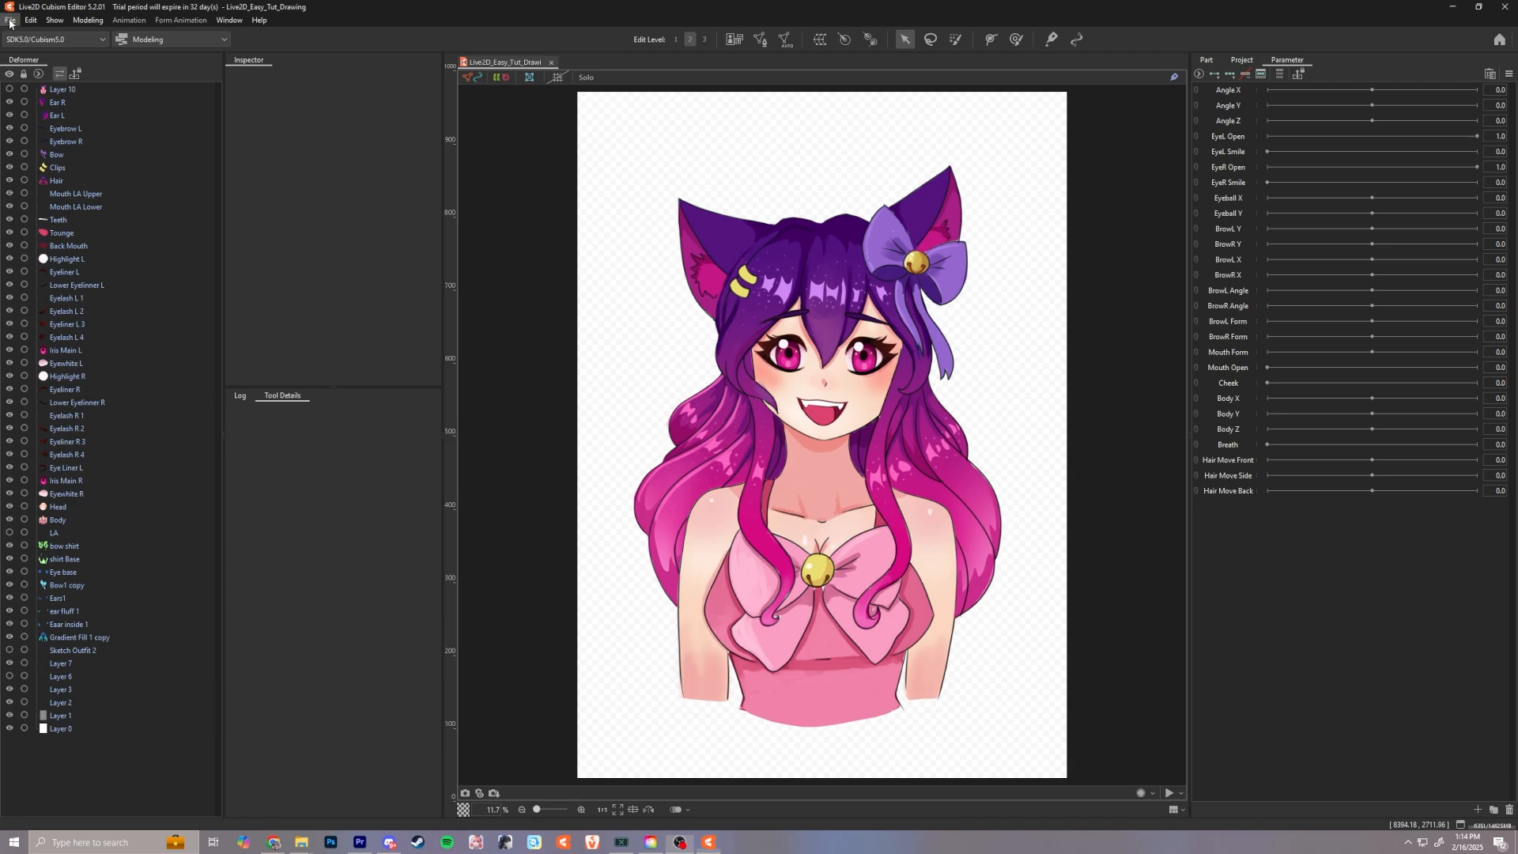
Step: Set the color theme to Dark in the environment settings
left_click(11, 21)
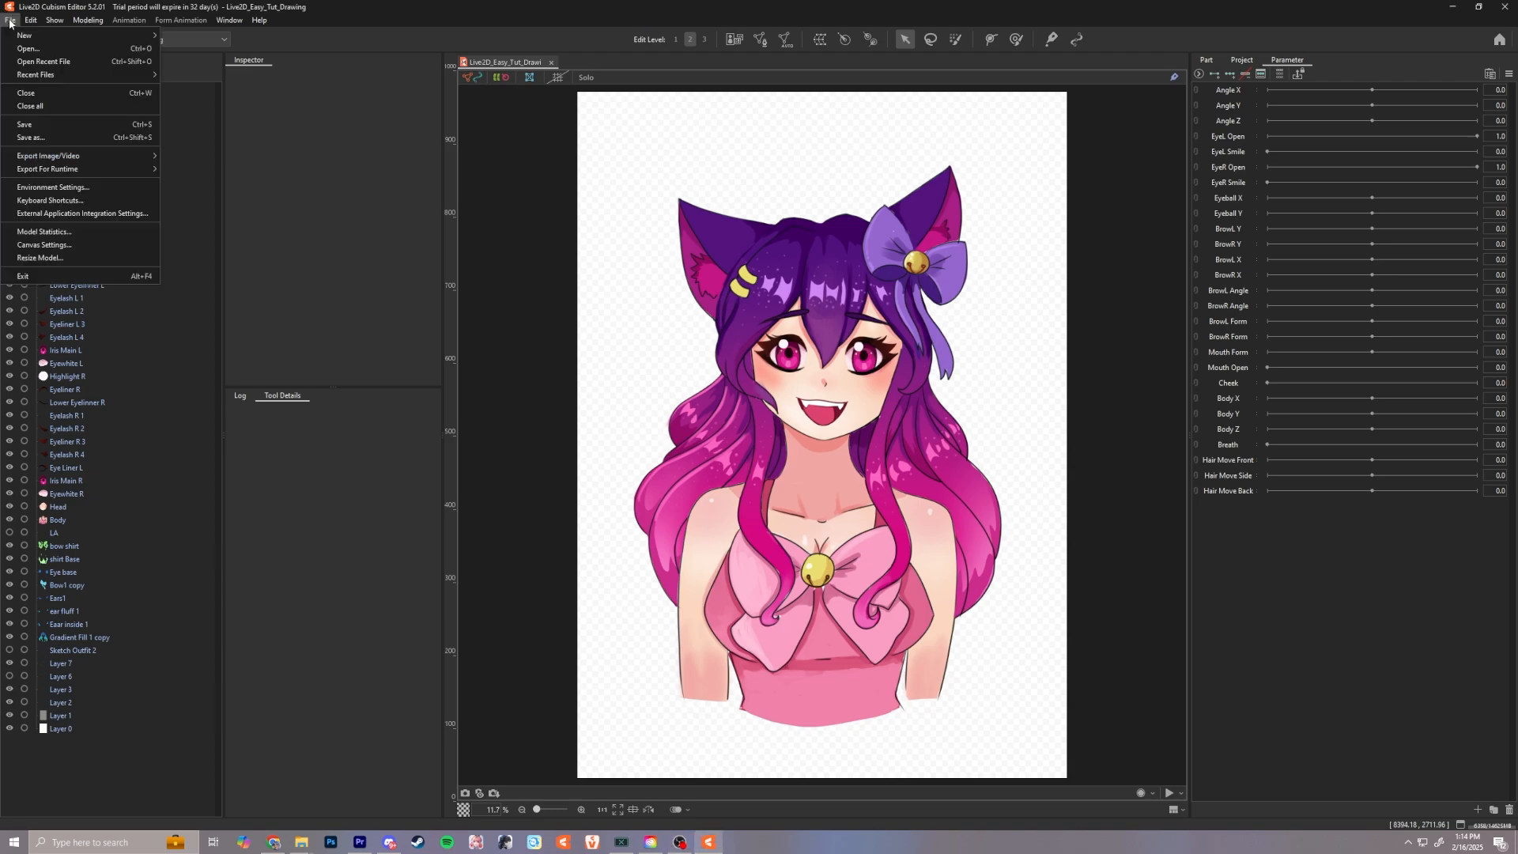
left_click(71, 189)
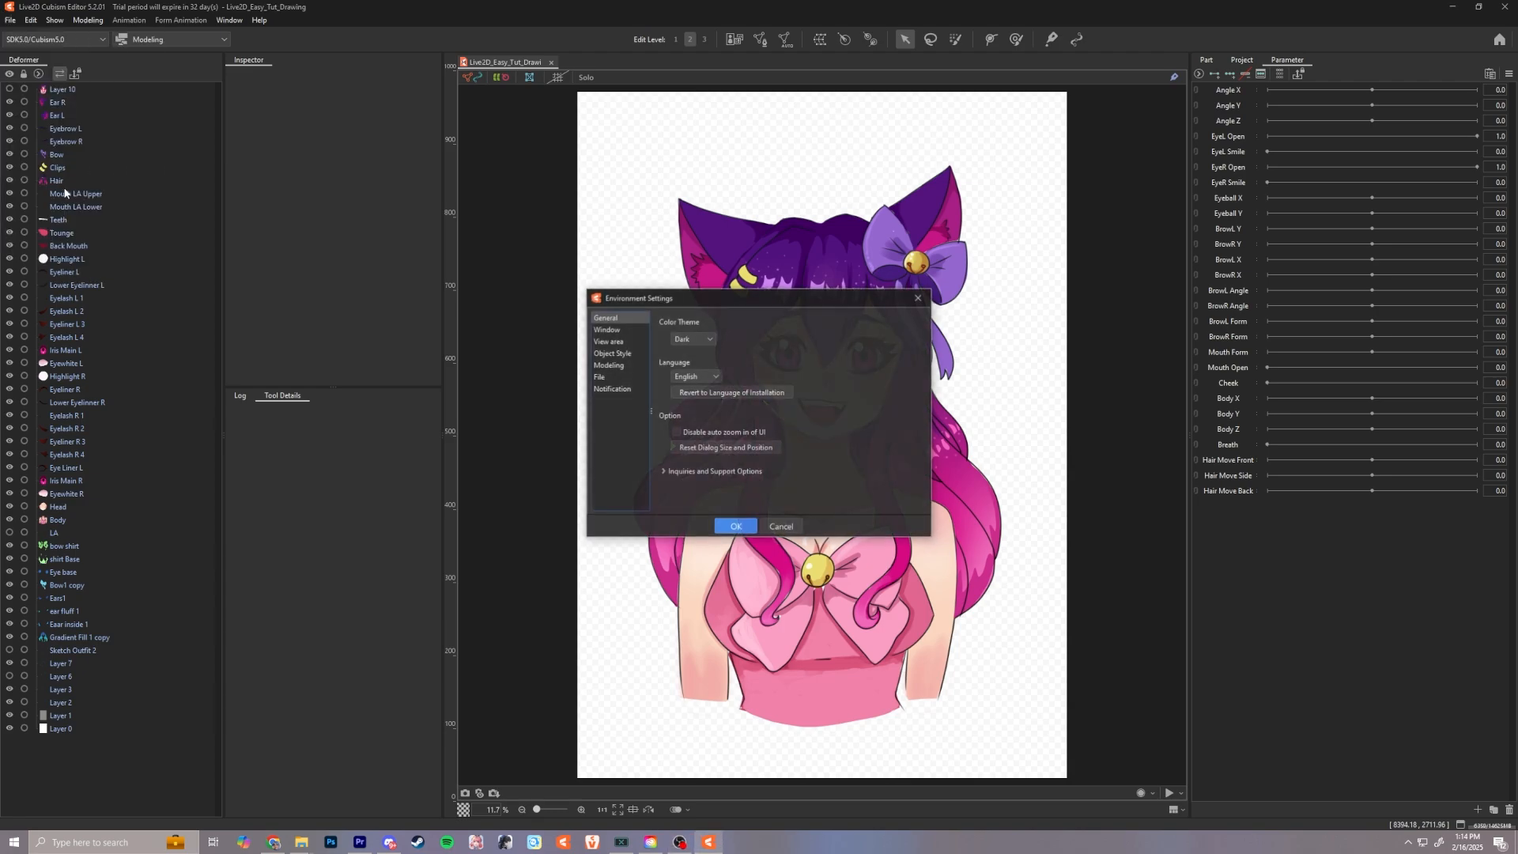
left_click(695, 341)
left_click(696, 364)
left_click(735, 527)
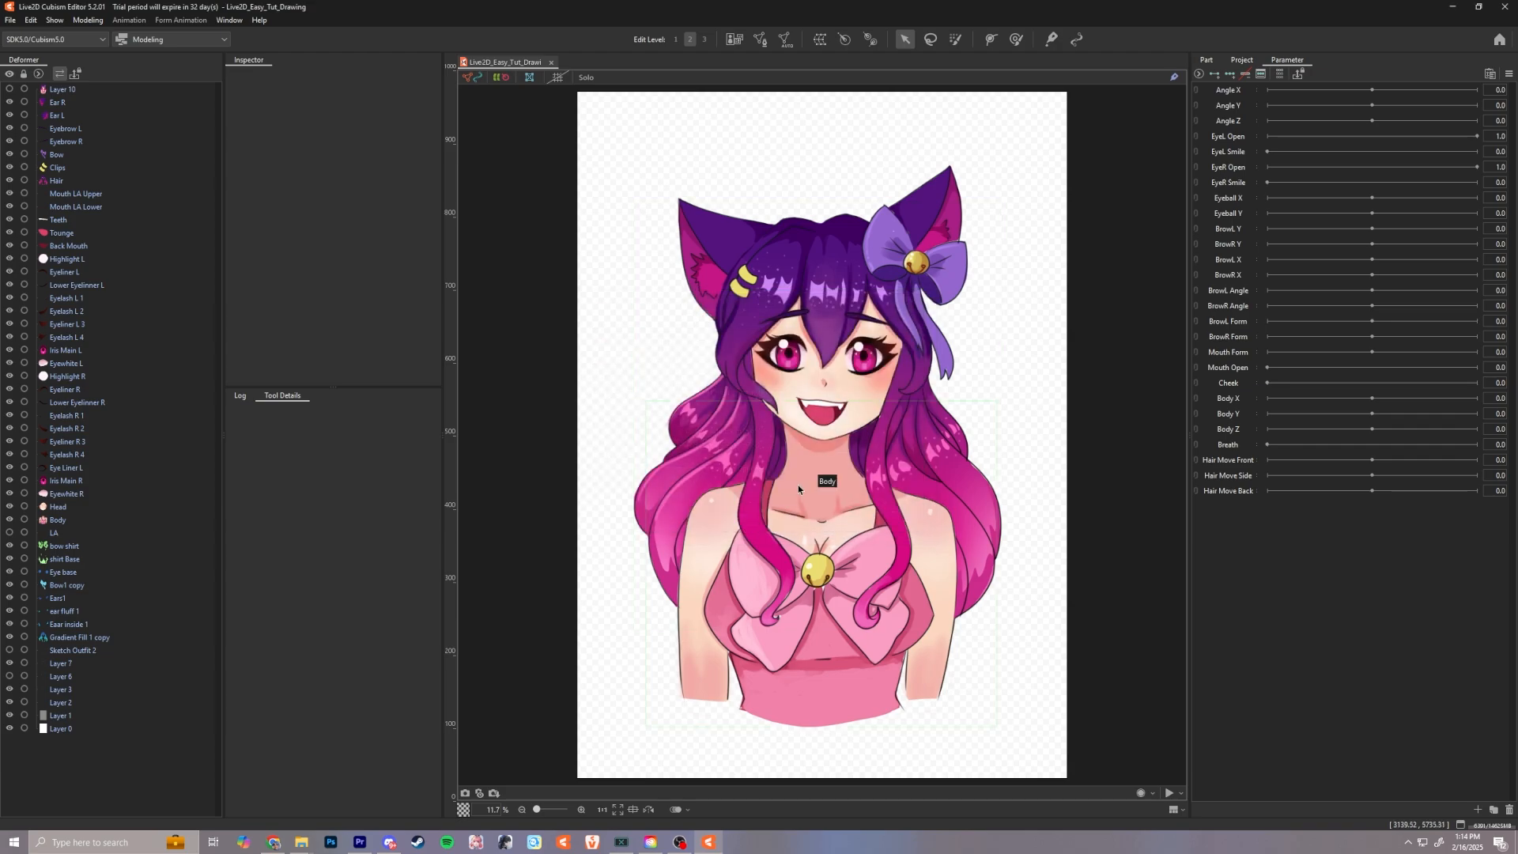
Step: Save the model as Live2D_Easy_Tut_Drawing_V001_Video_Version.cmo3 in the Episode 2 project folder
key("ctrl+s")
left_click(688, 287)
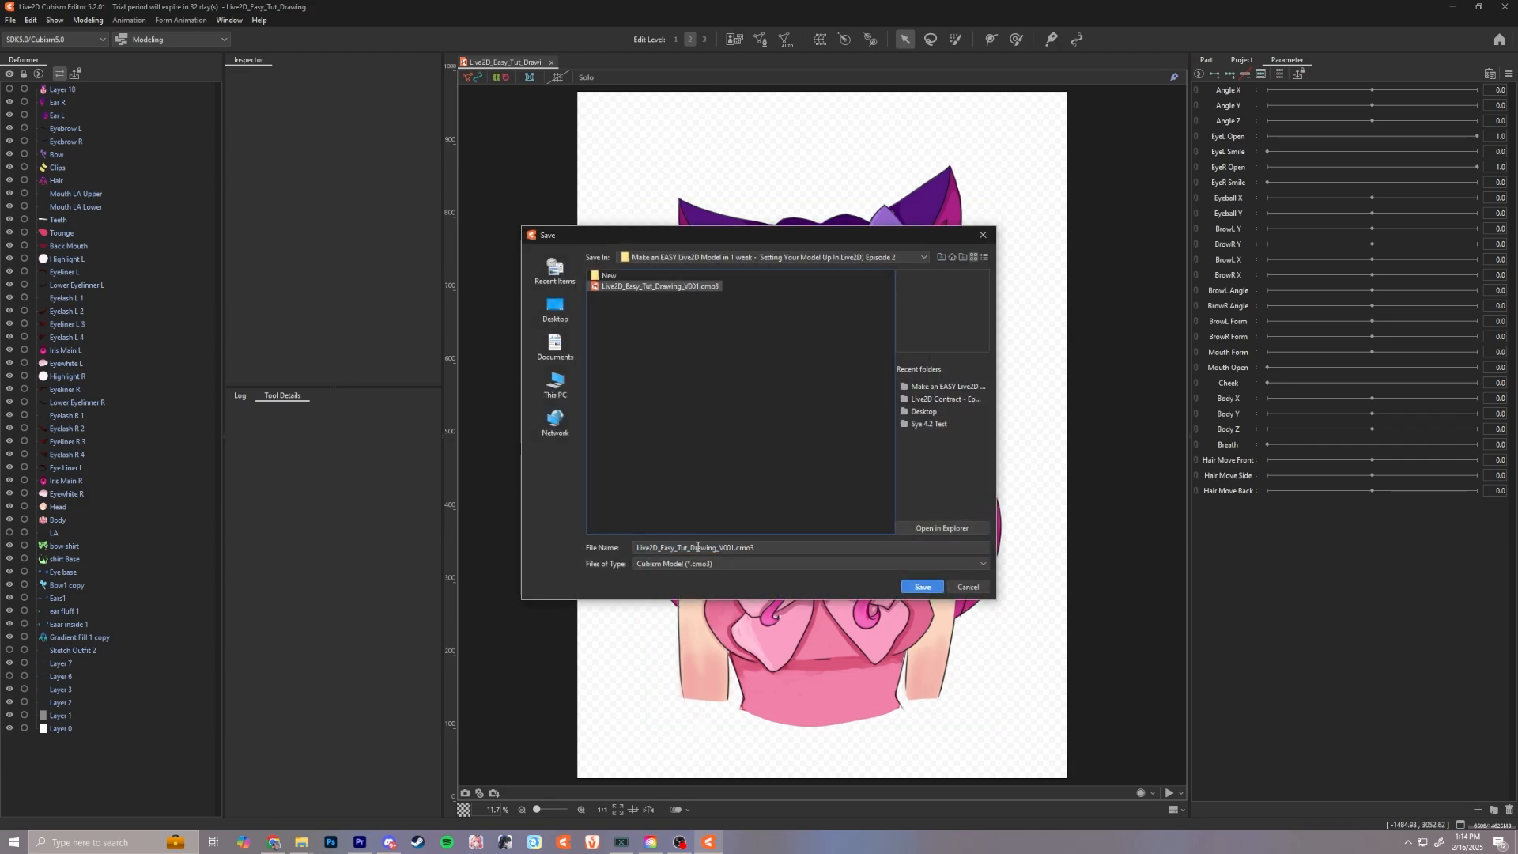
left_click(922, 588)
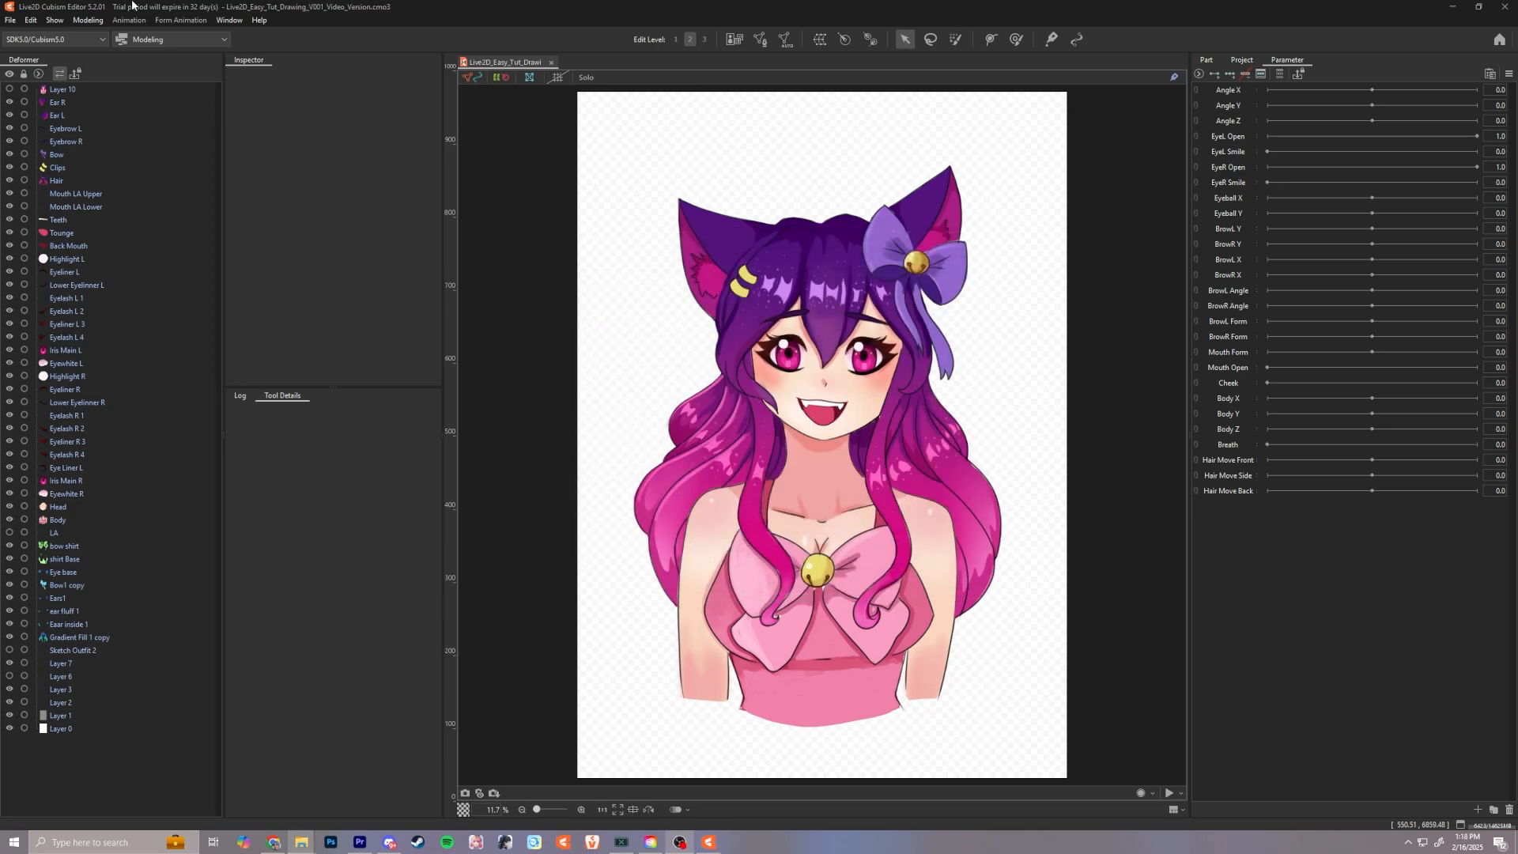
Step: Look up the list of recently opened files
left_click(10, 20)
mouse_move(55, 79)
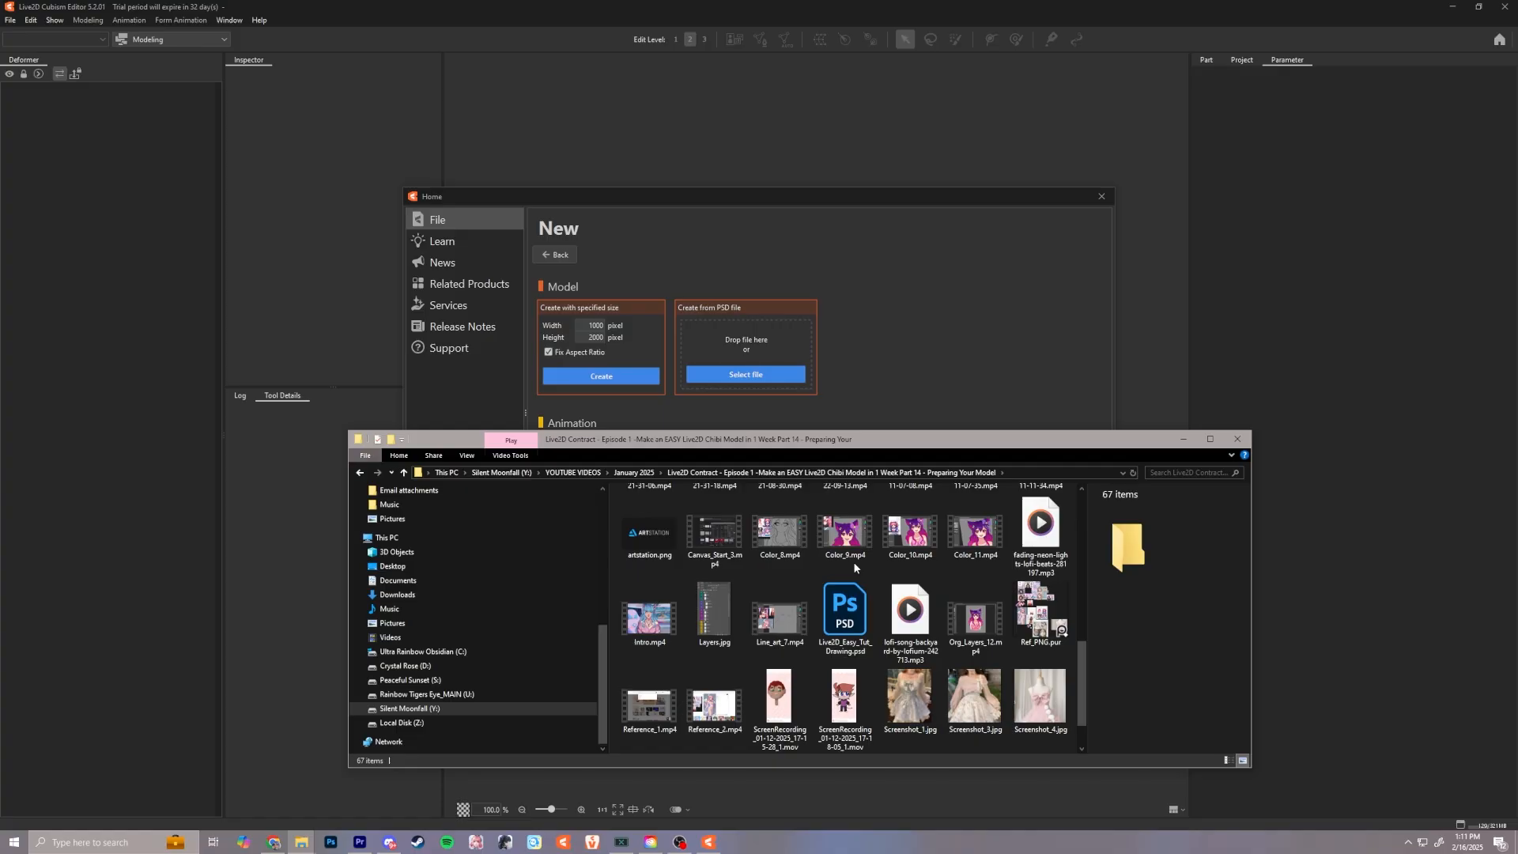
Step: Create a new model from Live2D_Easy_Tut_Drawing.psd, displaying the model image at Full Scale
scroll(852, 561, "up", 1)
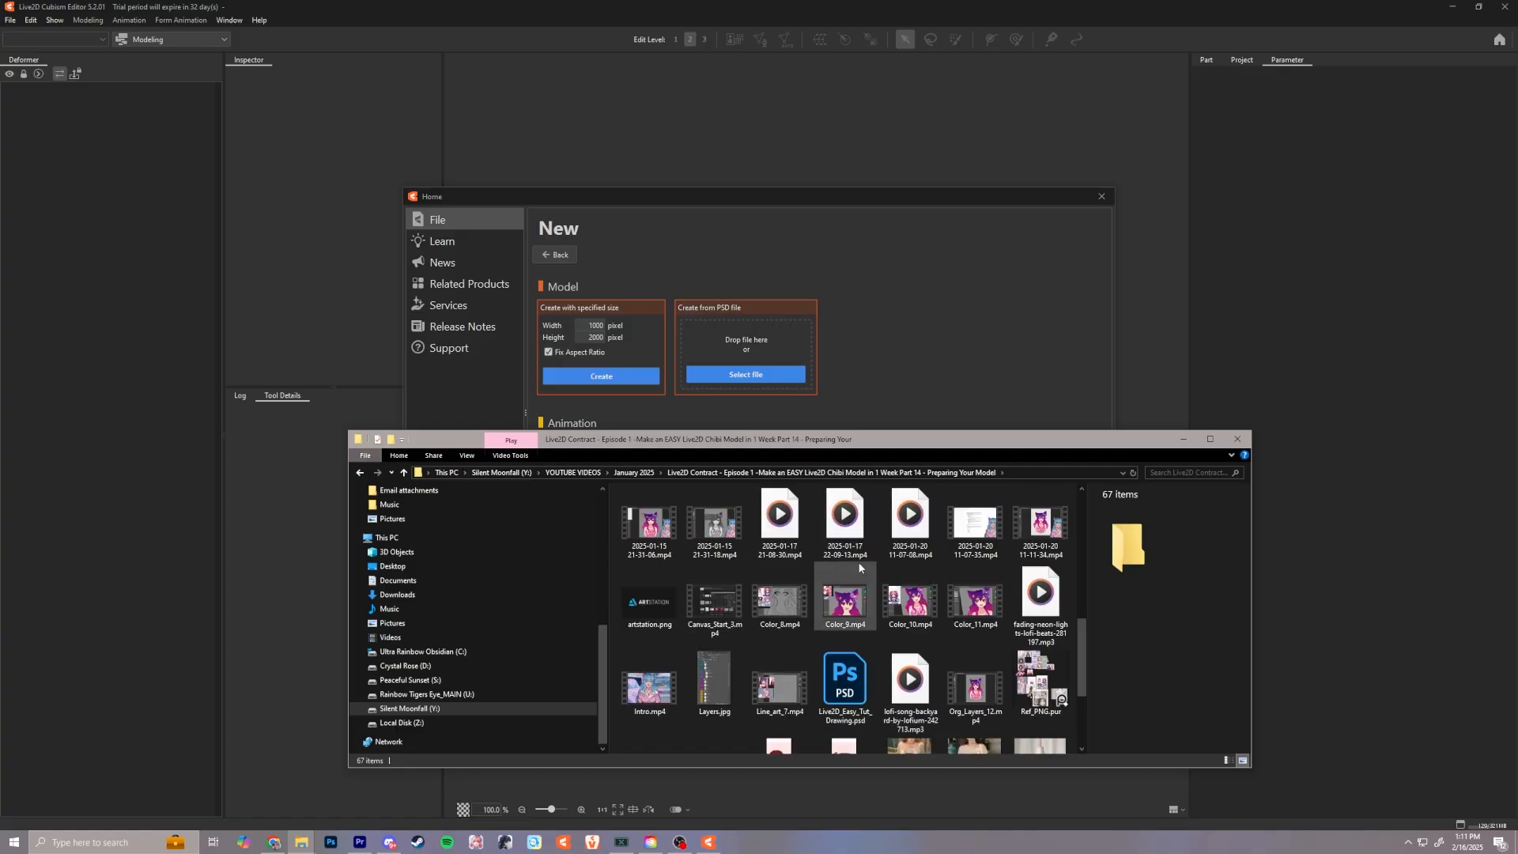
left_click_drag(845, 680, 745, 346)
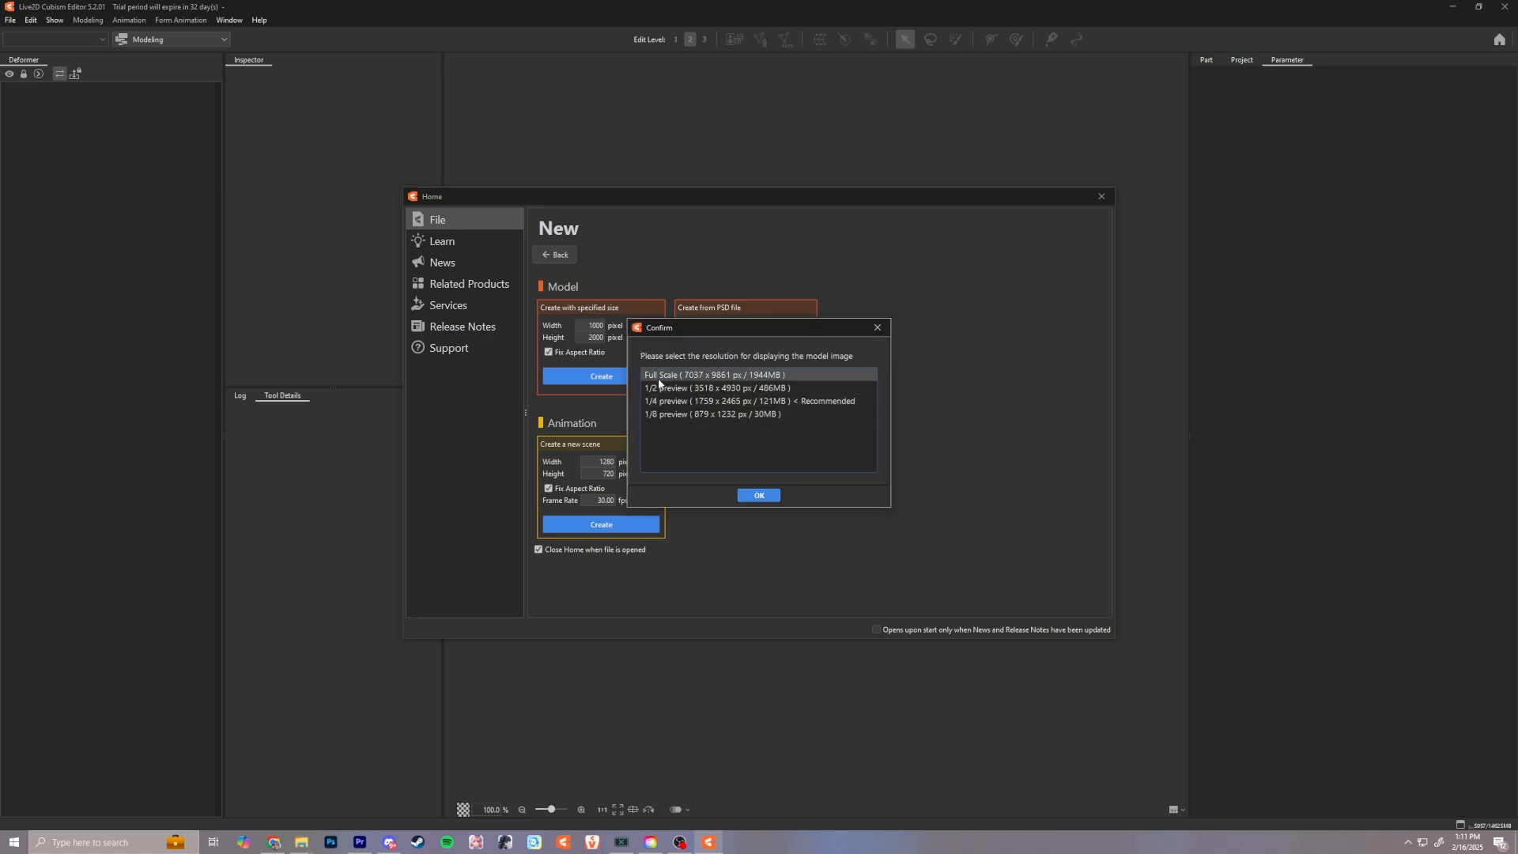
left_click(751, 496)
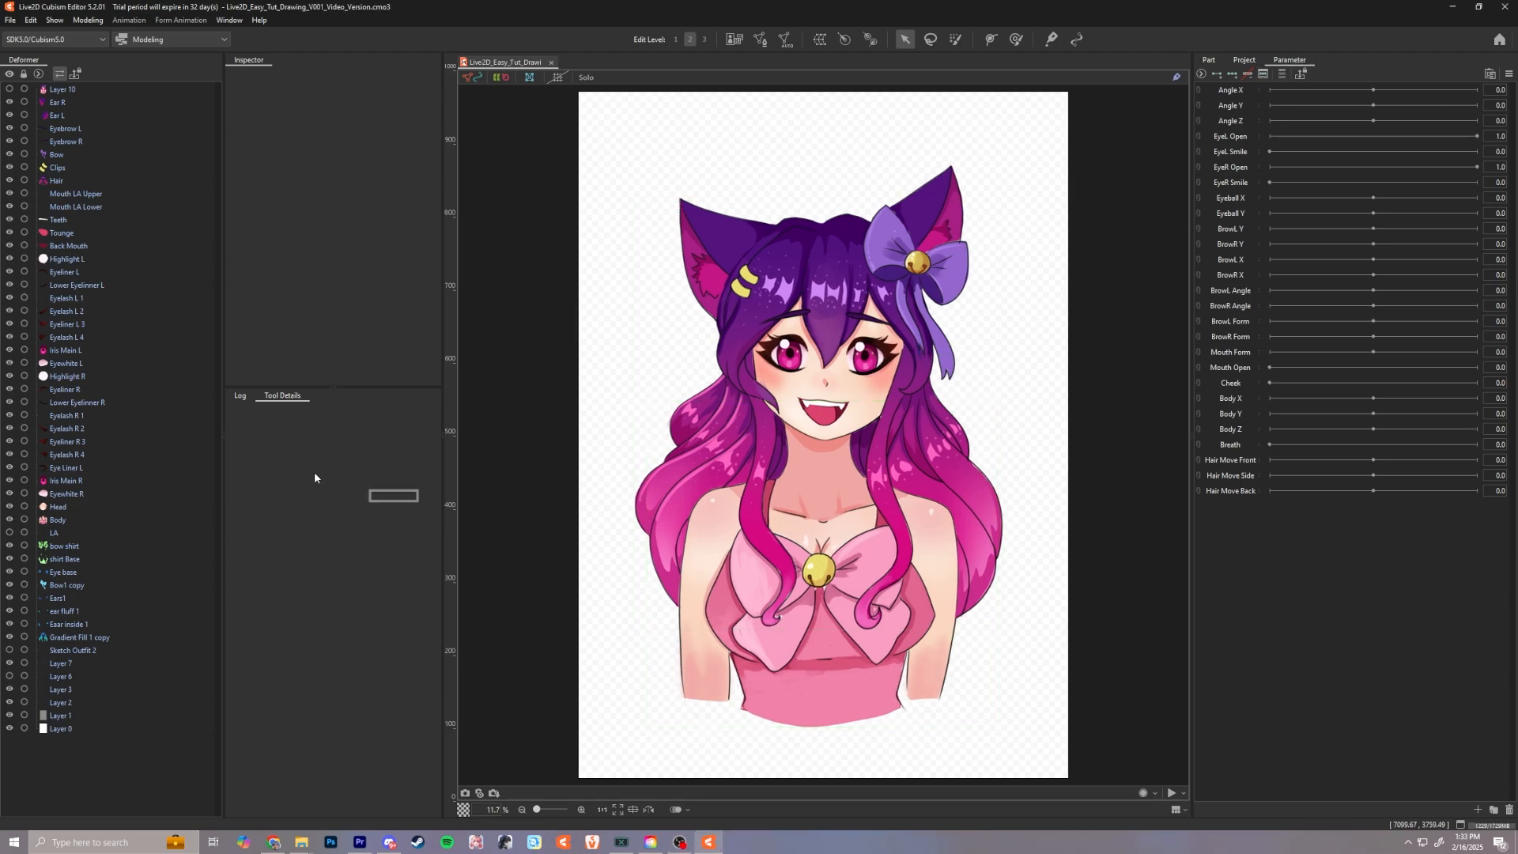
left_click_drag(315, 478, 687, 393)
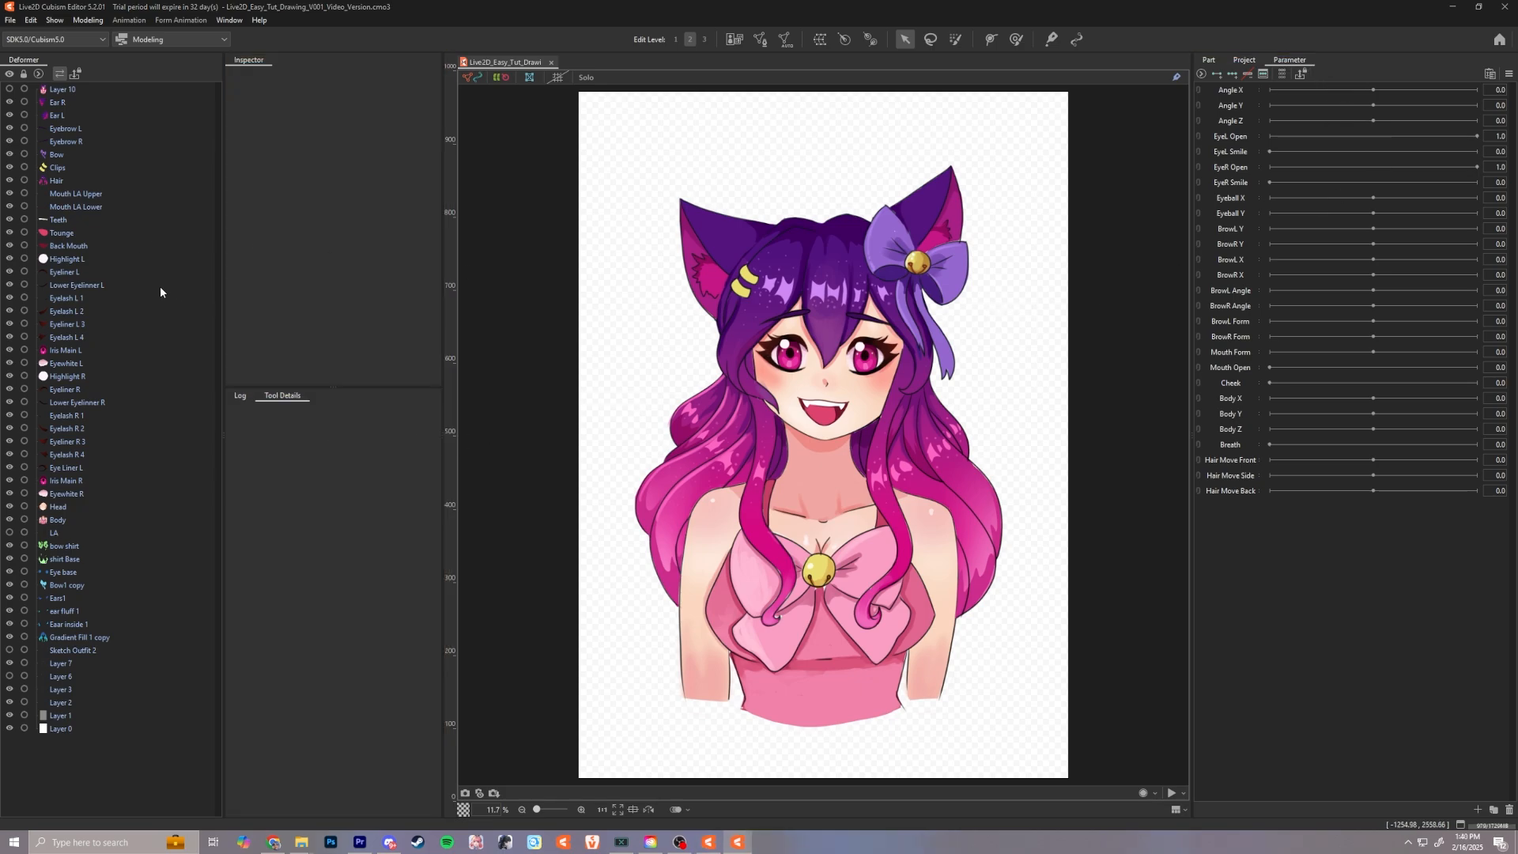
Step: View the settings for creating a warp deformer and close them without creating one
left_click(820, 41)
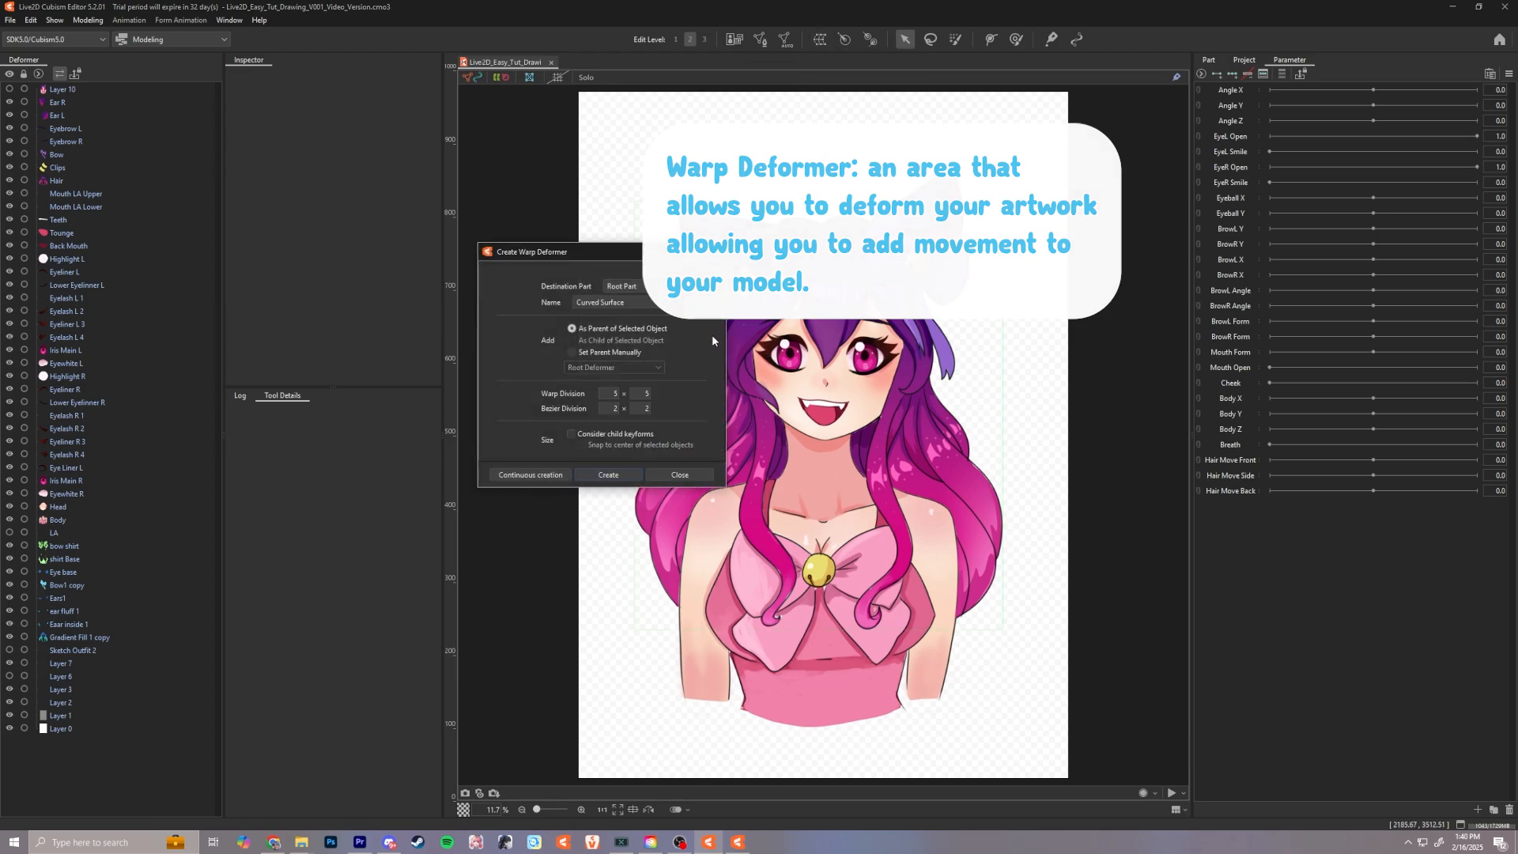
left_click(714, 251)
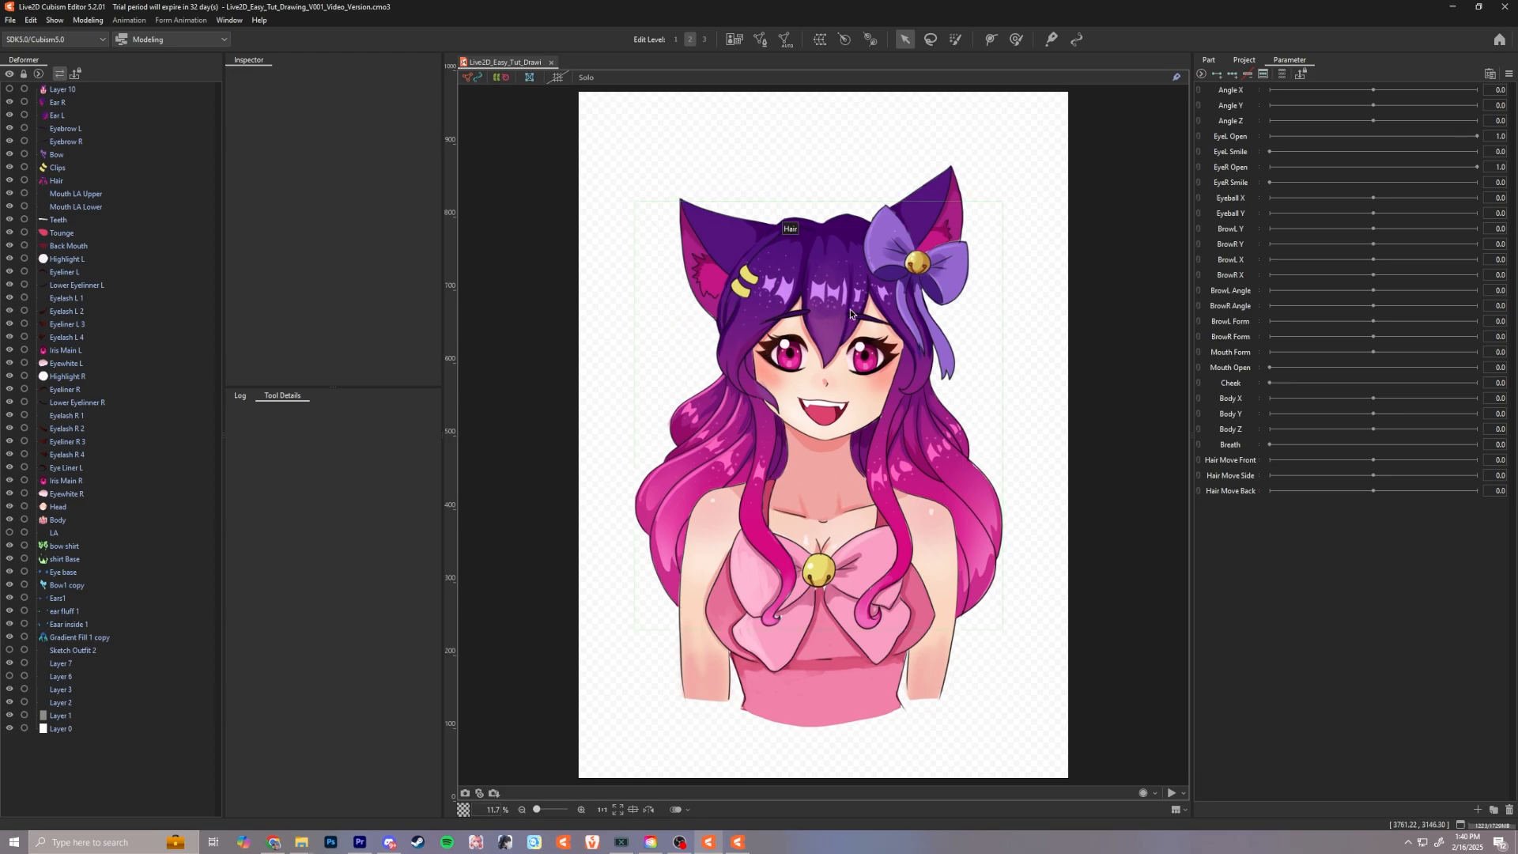
scroll(922, 302, "up", 1)
scroll(973, 369, "down", 1)
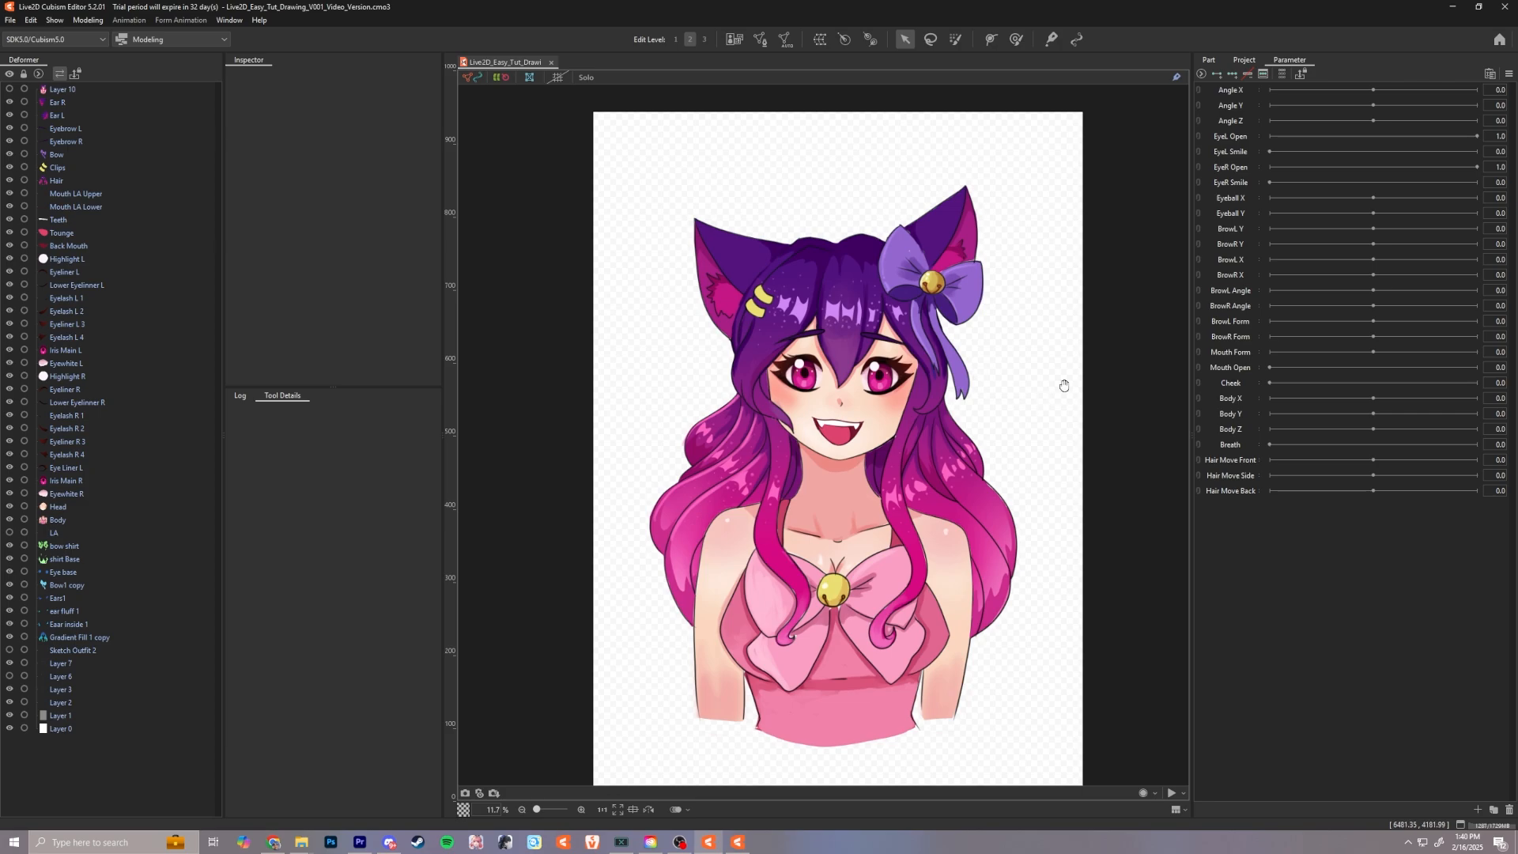
Step: Delete the Layer 10 object from the model
left_click_drag(1071, 295, 1045, 255)
scroll(930, 241, "up", 1)
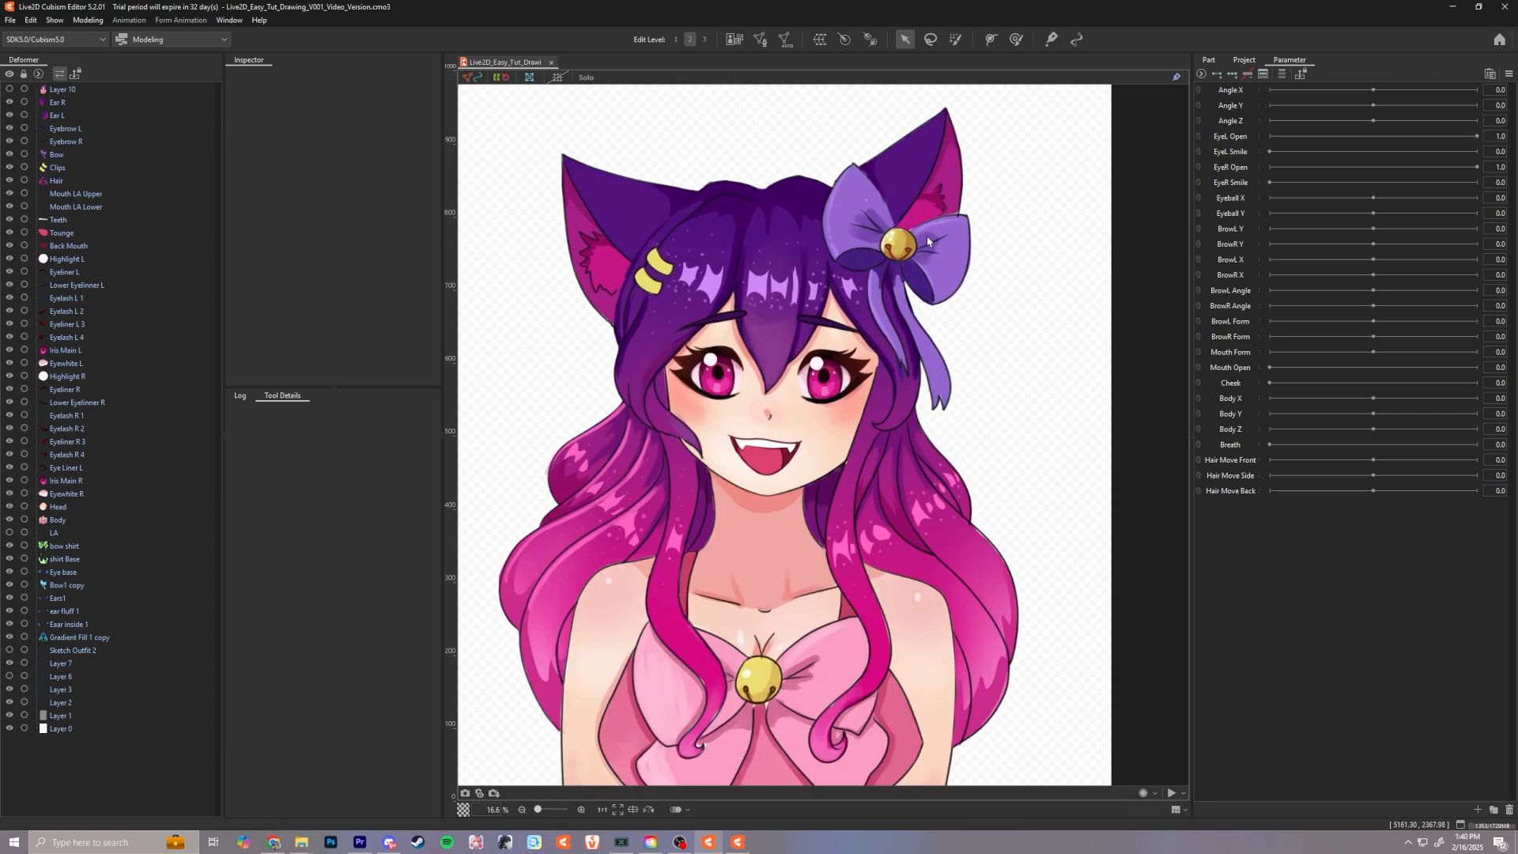
scroll(930, 241, "down", 1)
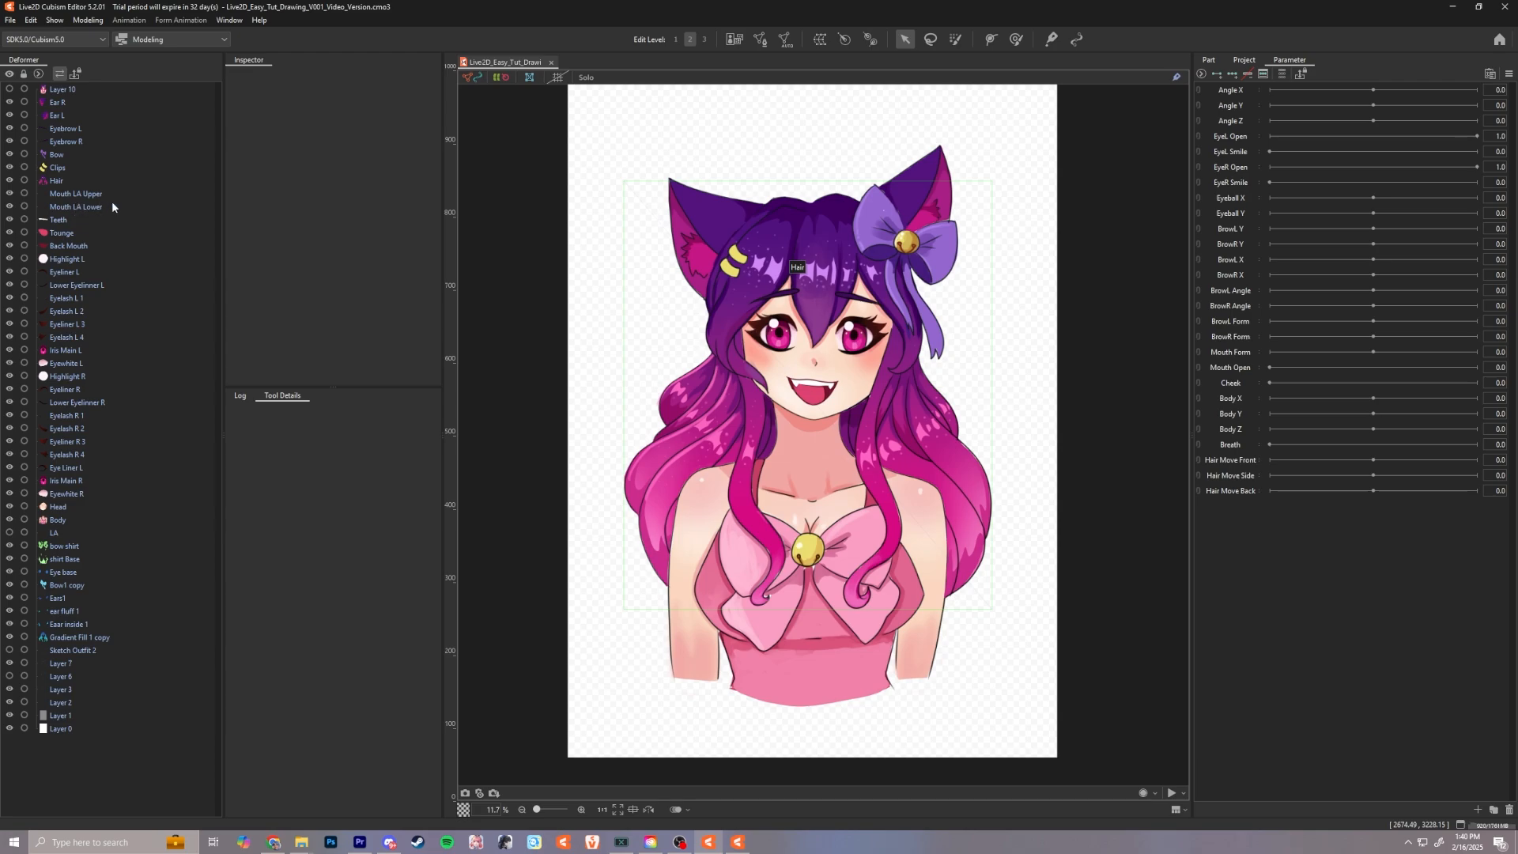
left_click(62, 90)
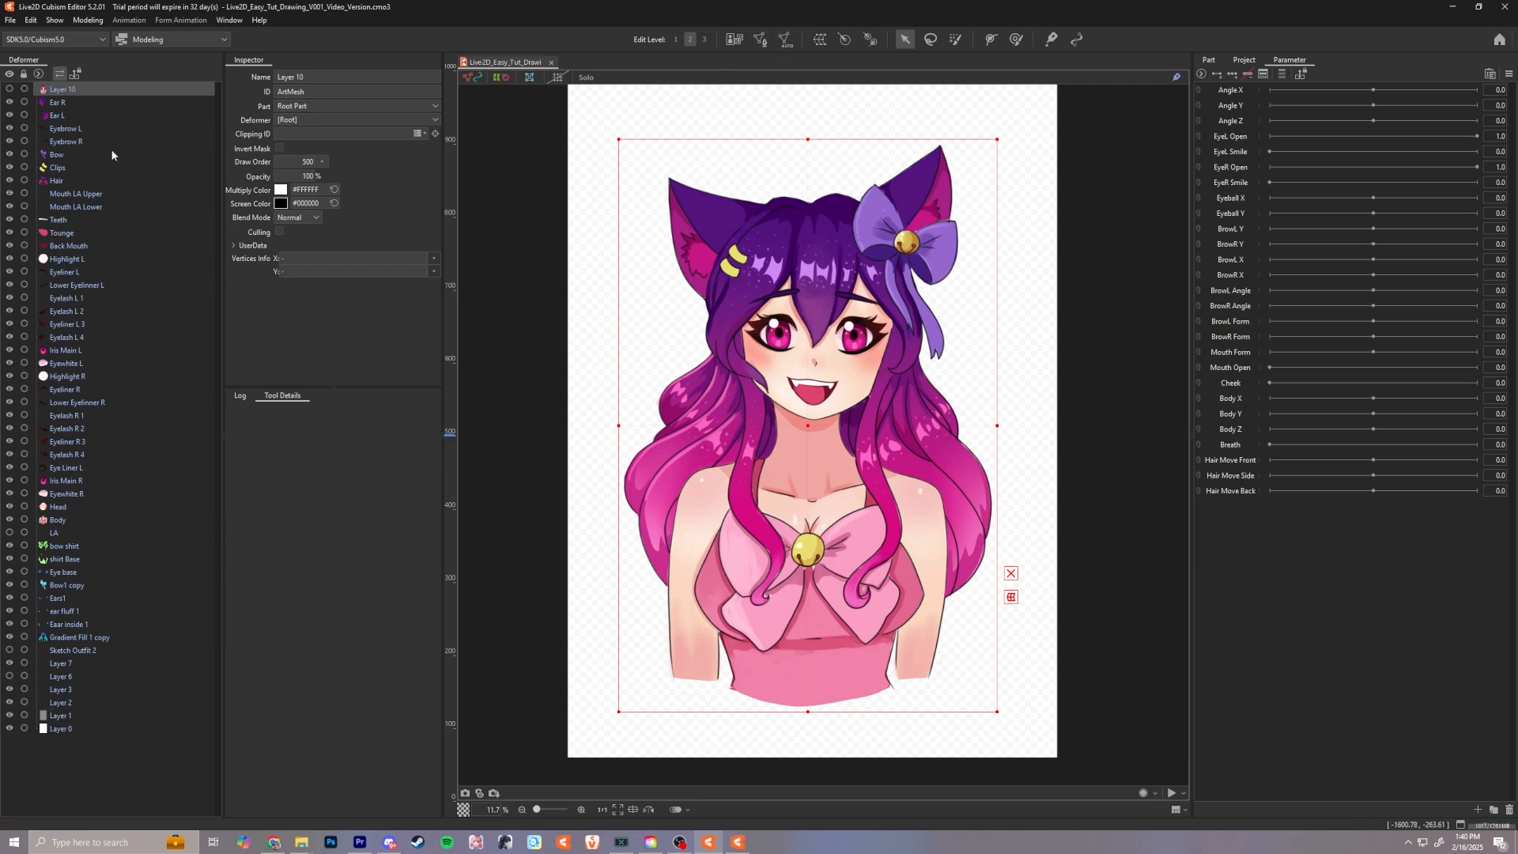
key("Delete")
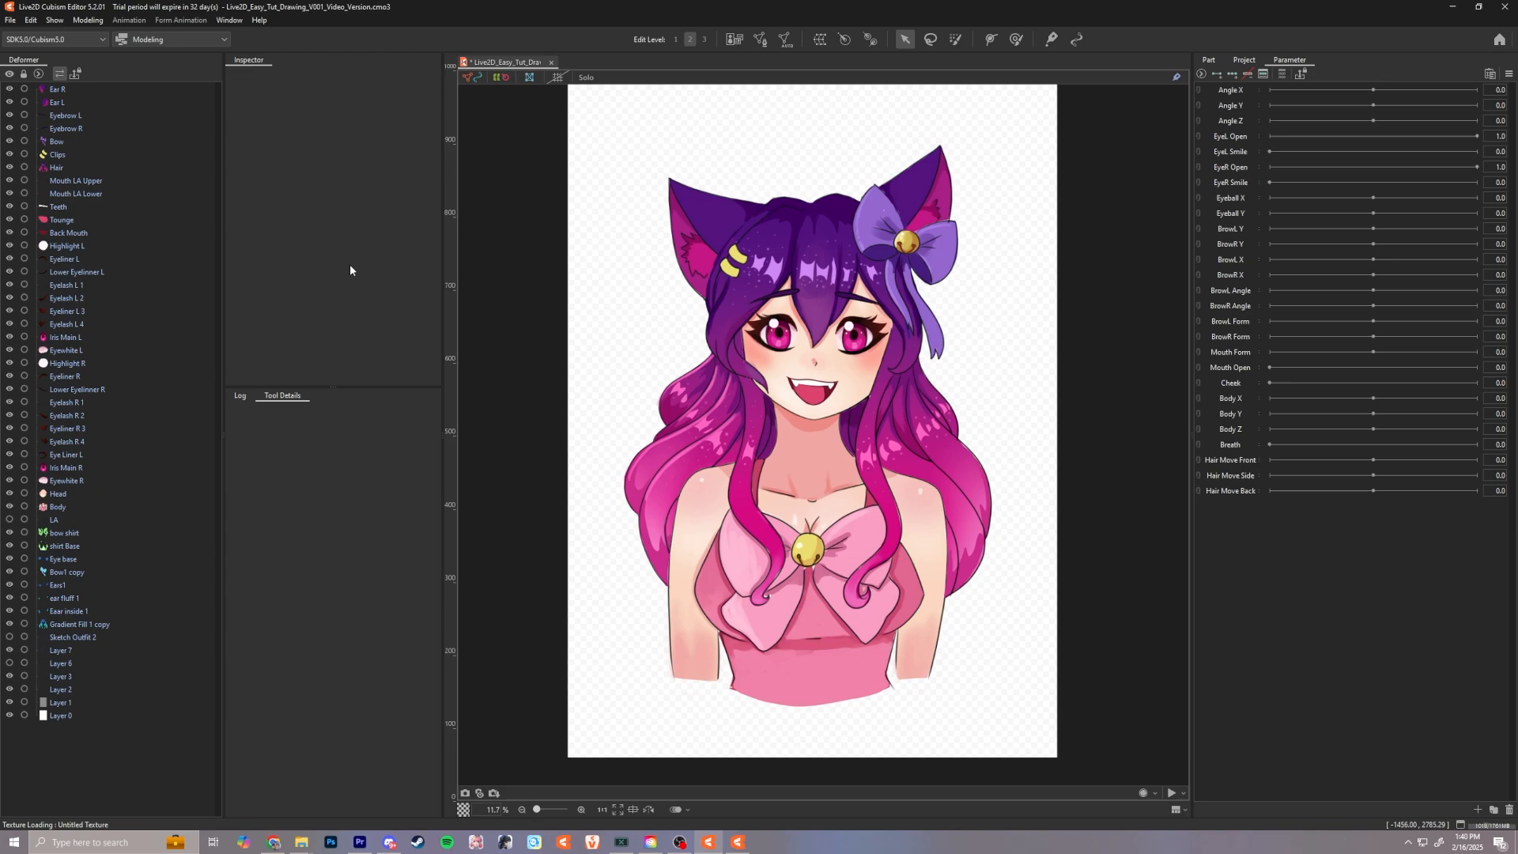
Step: Delete the leftover objects Layer 0 to Layer 3, Layer 6, Layer 7, Sketch Outfit 2, Gradient Fill 1 copy and LA
left_click(70, 696)
left_click(77, 663)
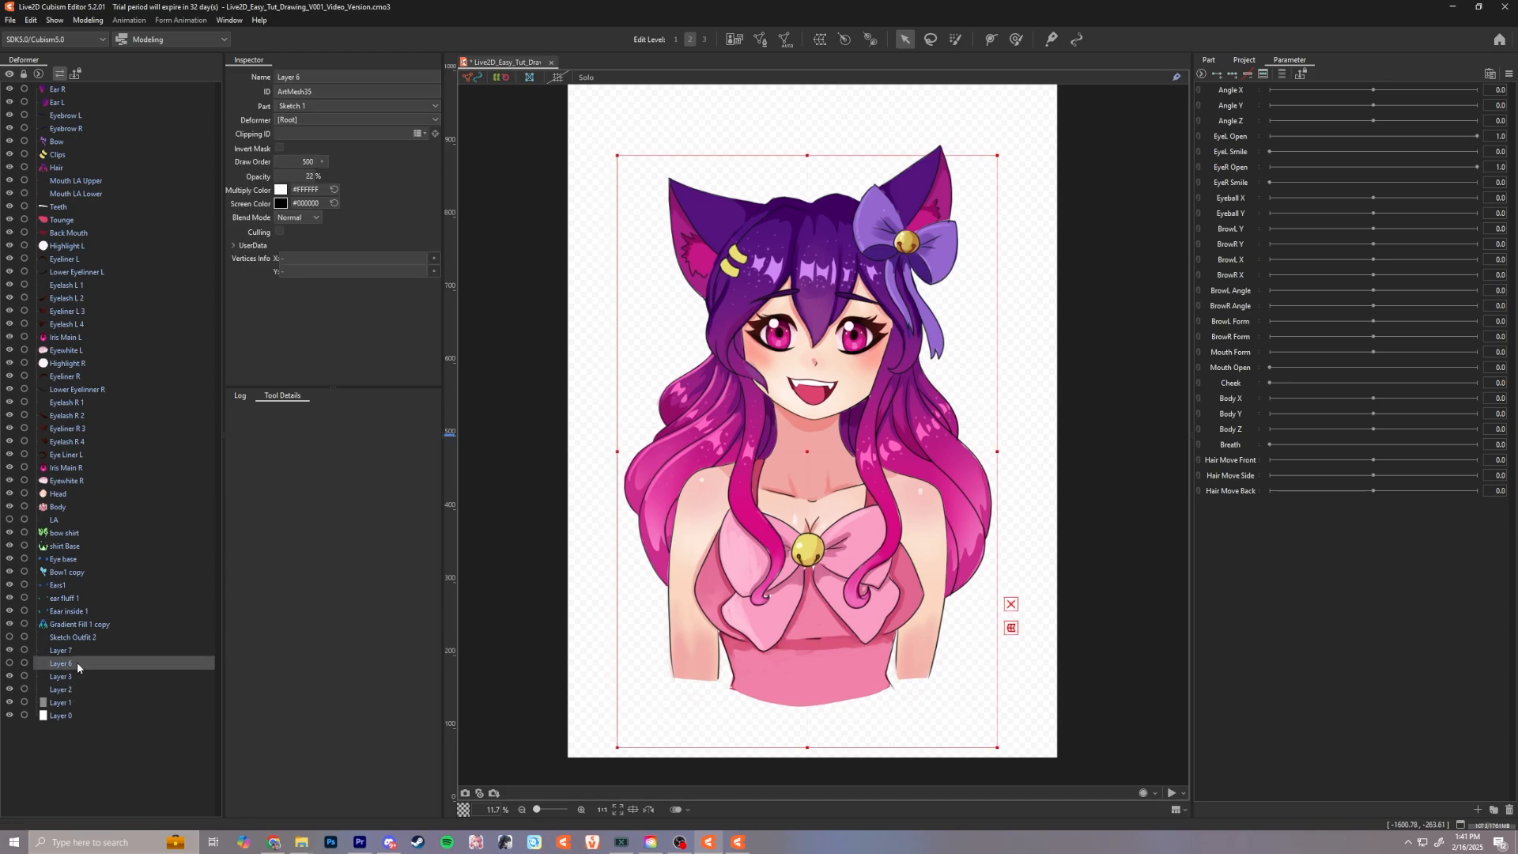
key("Delete")
left_click(80, 690)
key("Delete")
left_click(75, 686)
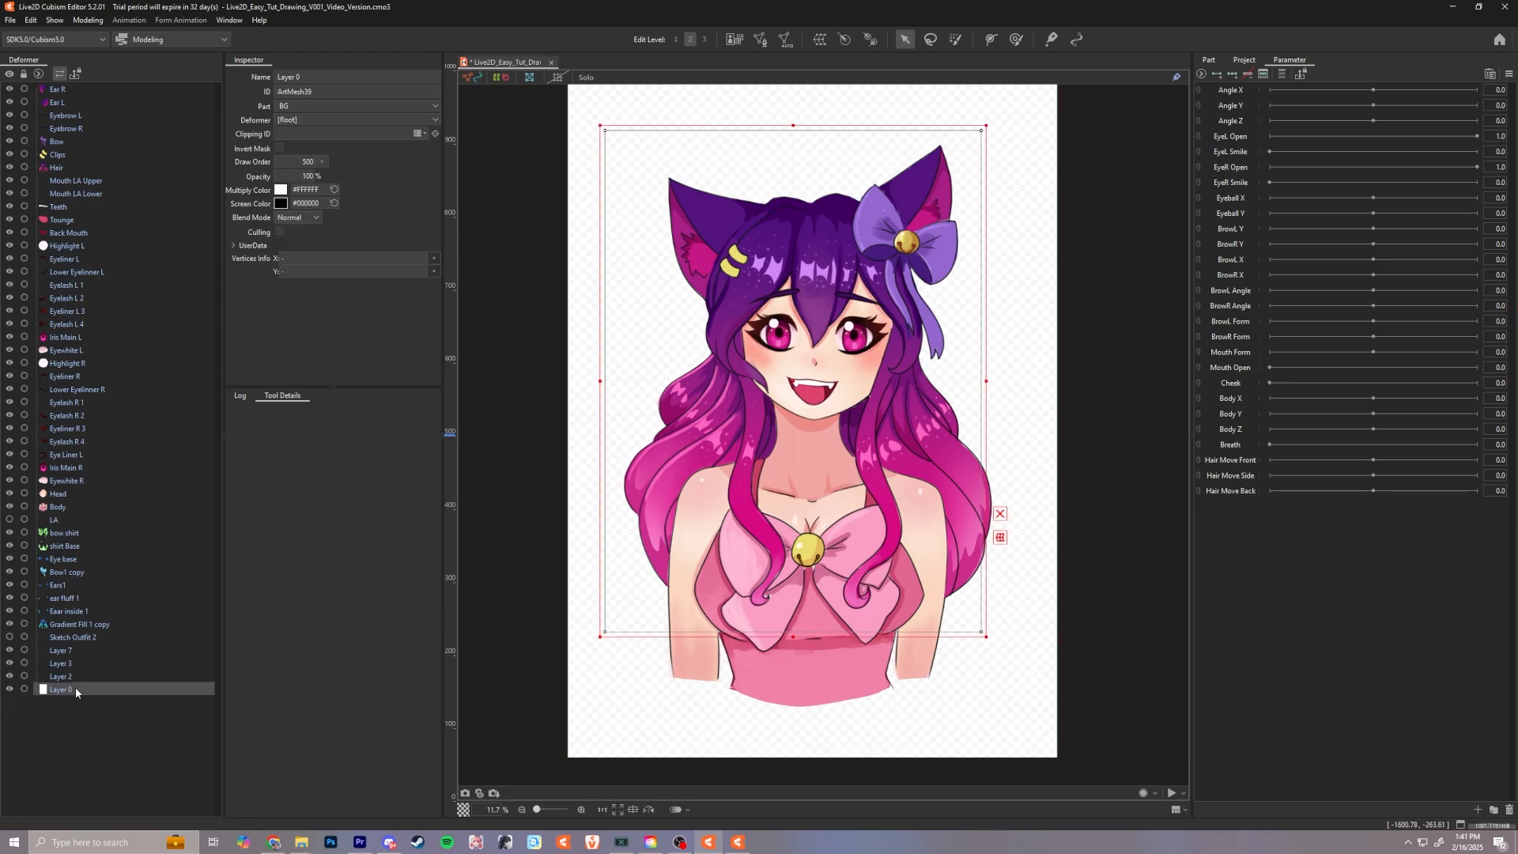
key("Delete")
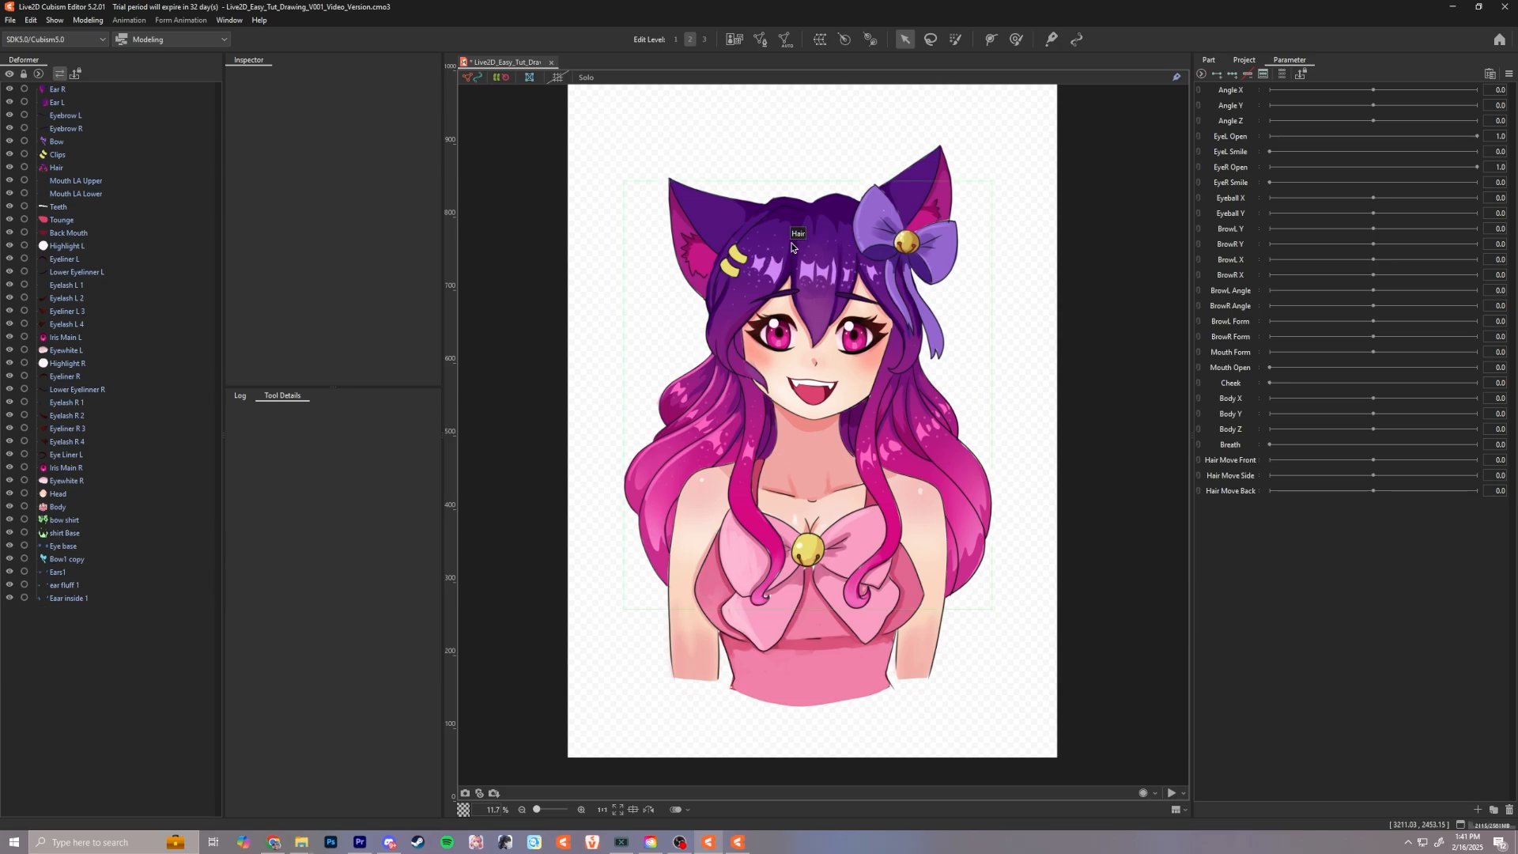
Step: Create a warp deformer named Body Warp as parent of the hair, in the Body part, with 5 x 5 warp and 2 x 2 Bezier divisions
left_click(792, 248)
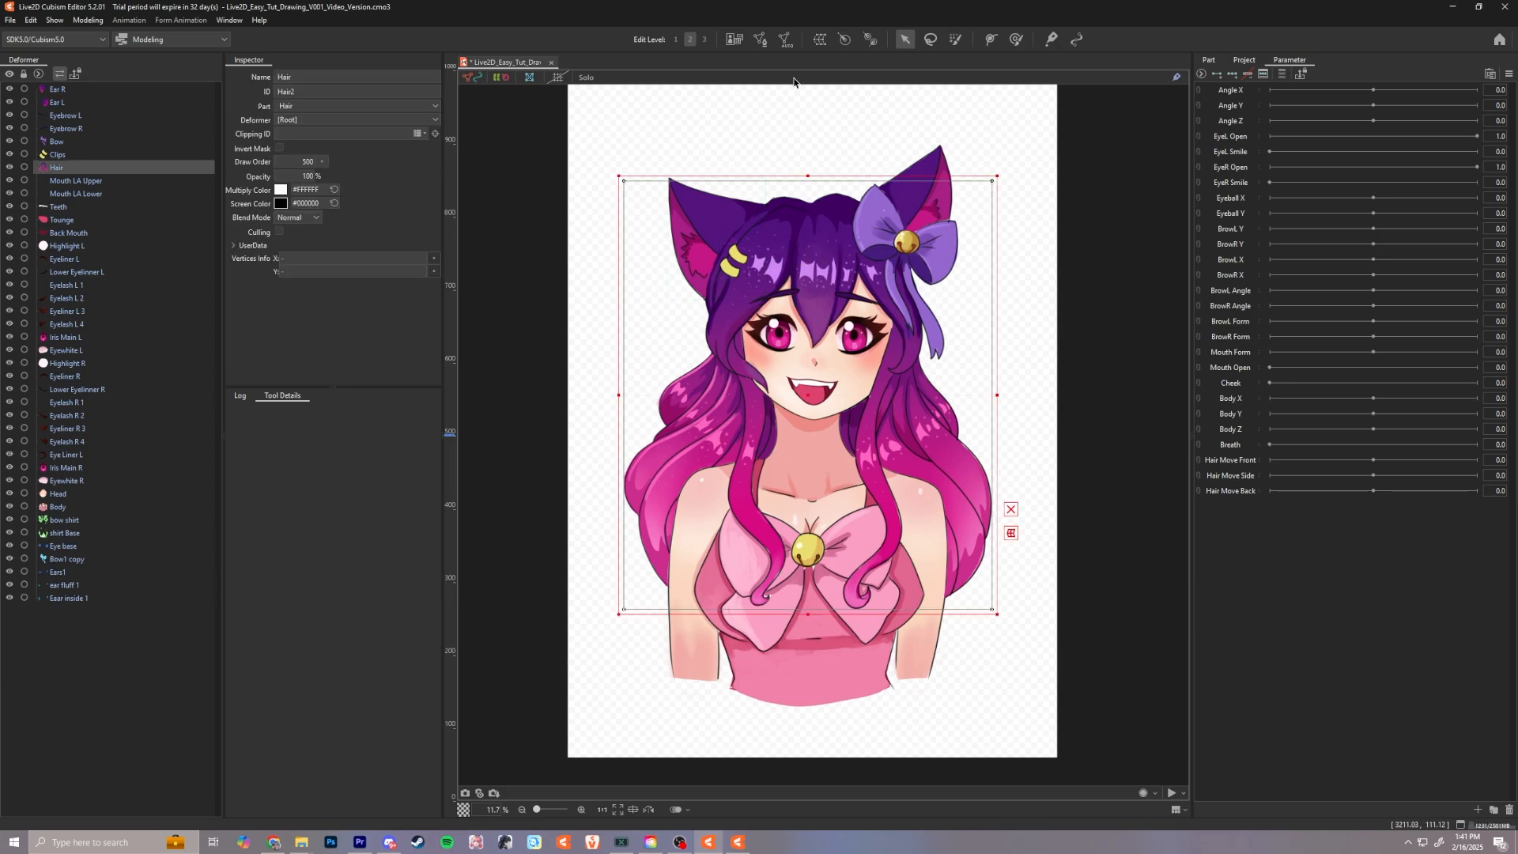
left_click(823, 44)
triple_click(641, 302)
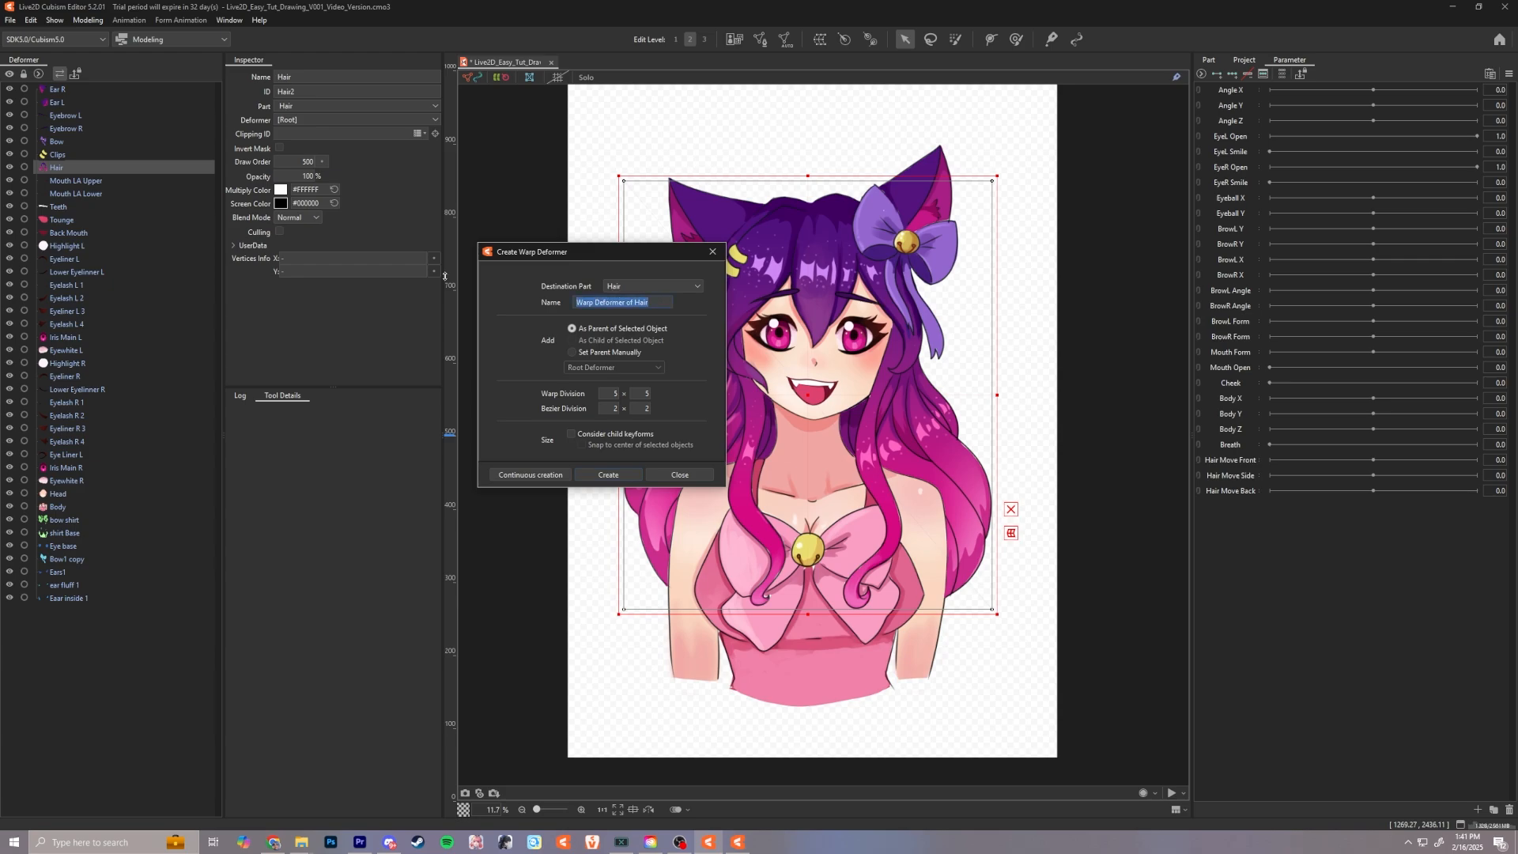
type("Body Y")
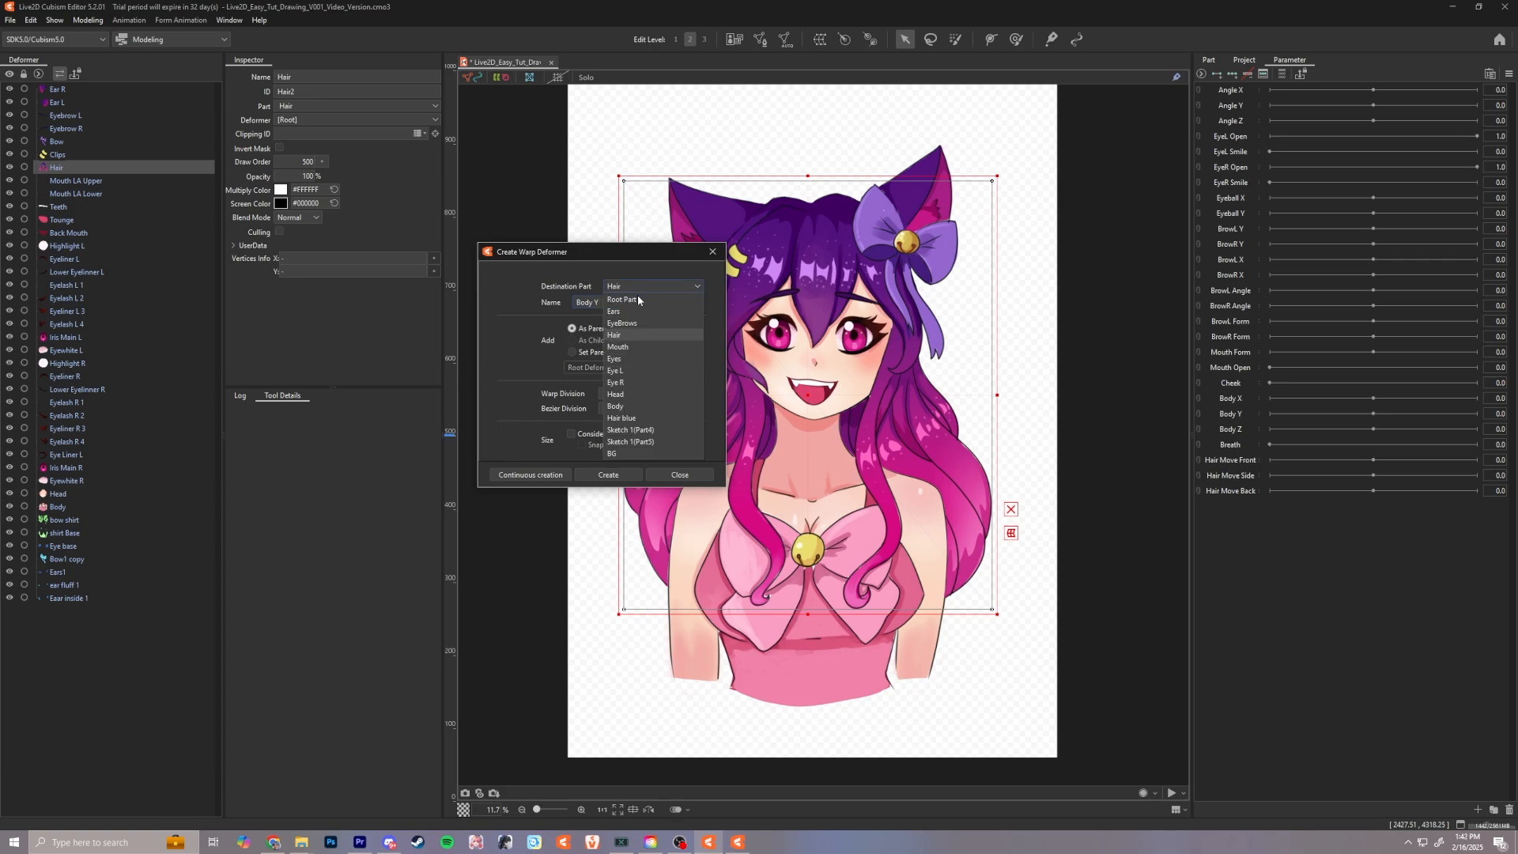
left_click(616, 407)
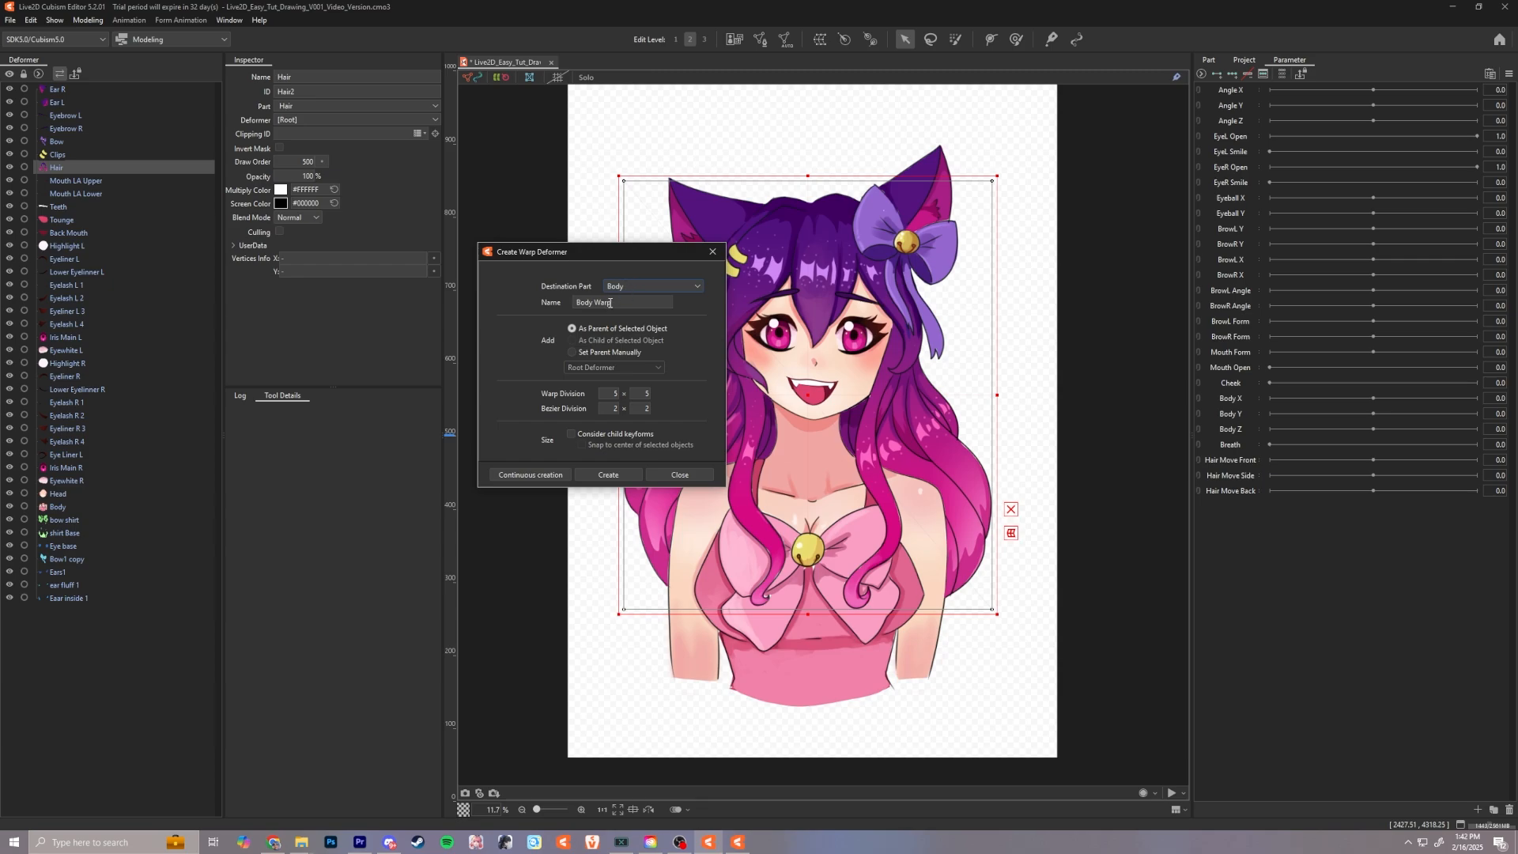
left_click(613, 393)
left_click(643, 409)
left_click(609, 477)
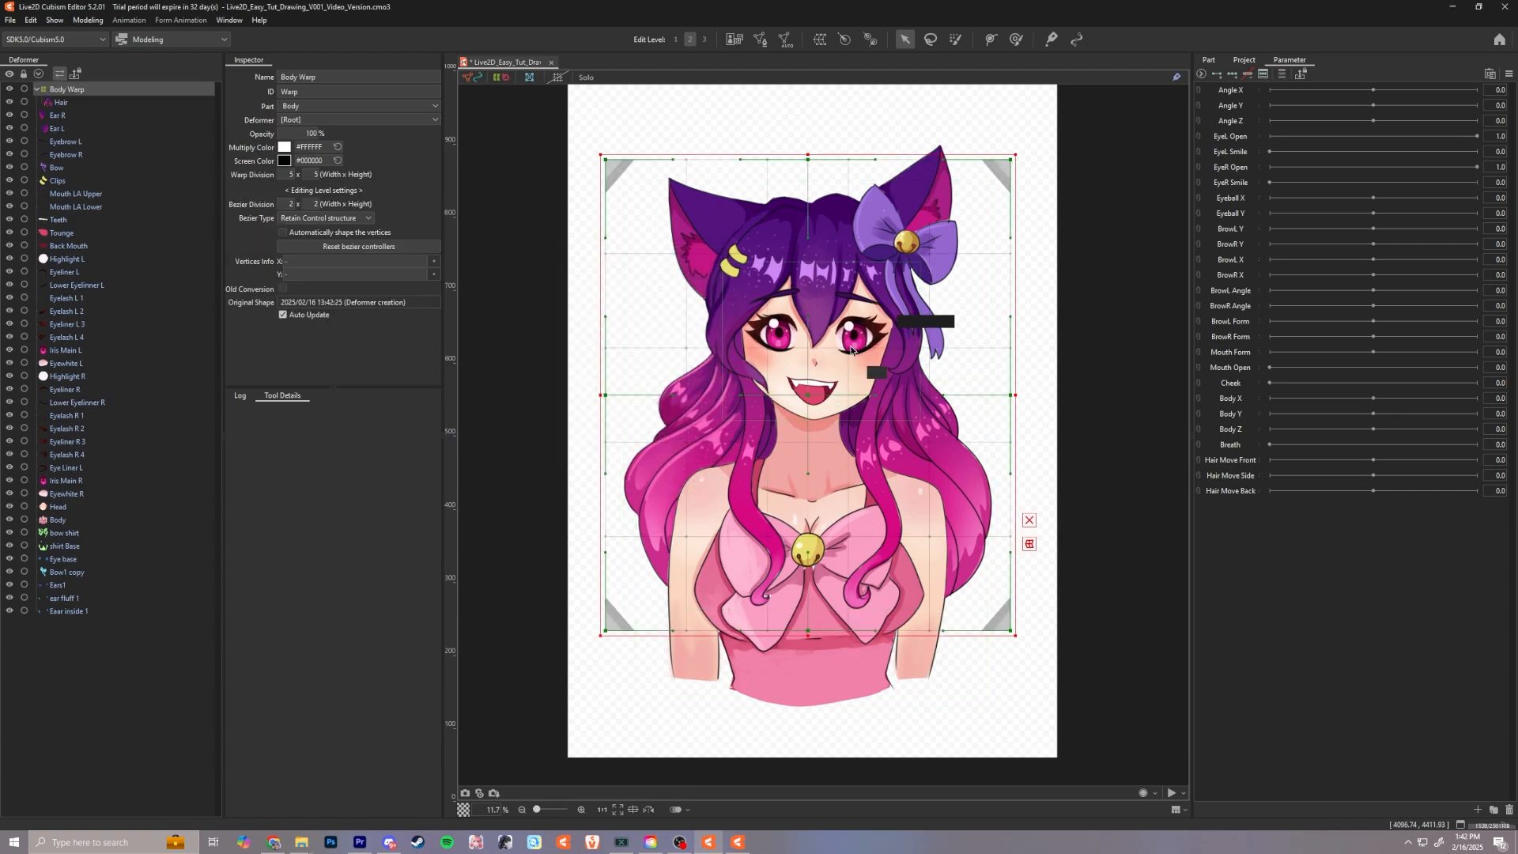
Step: Resize the Body Warp frame without deforming the hair and roughly center it over the character
mouse_move(809, 410)
left_mouse_down()
mouse_move(808, 430)
mouse_move(818, 396)
left_mouse_up()
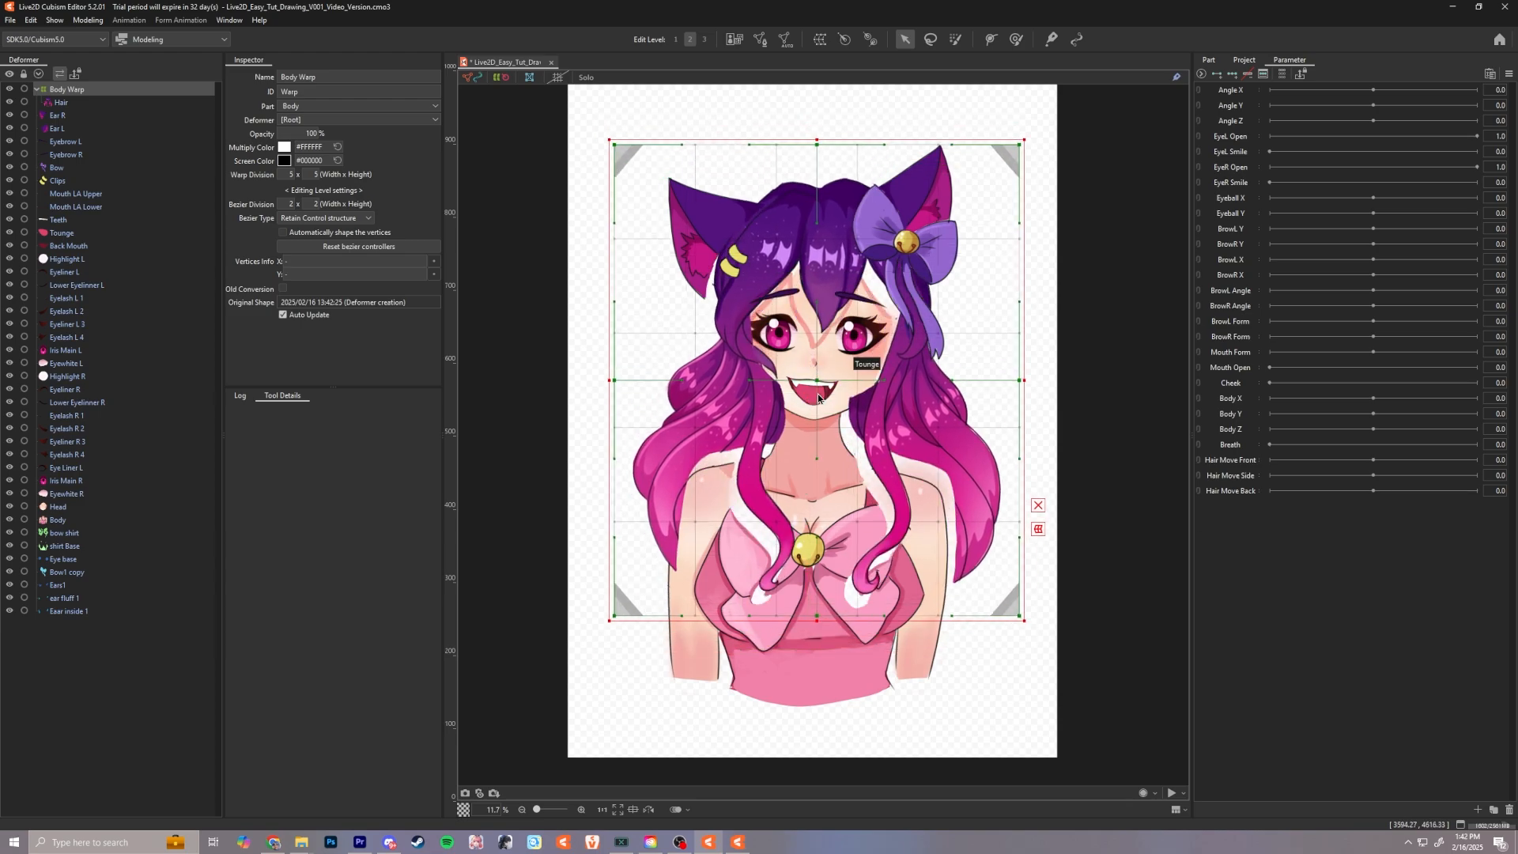
key("ctrl+z")
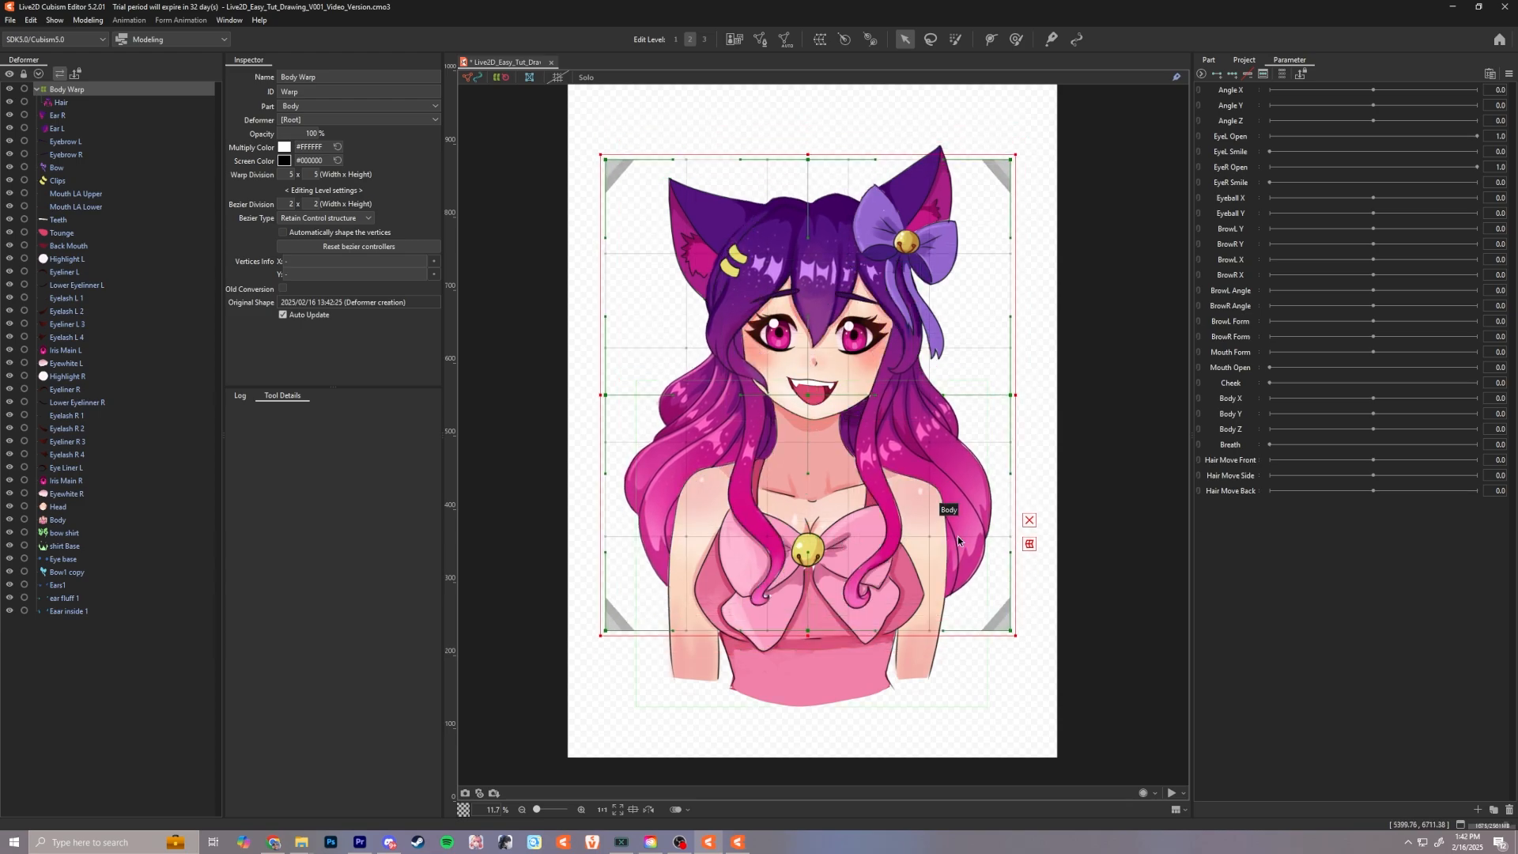
left_click_drag(1016, 635, 1124, 727)
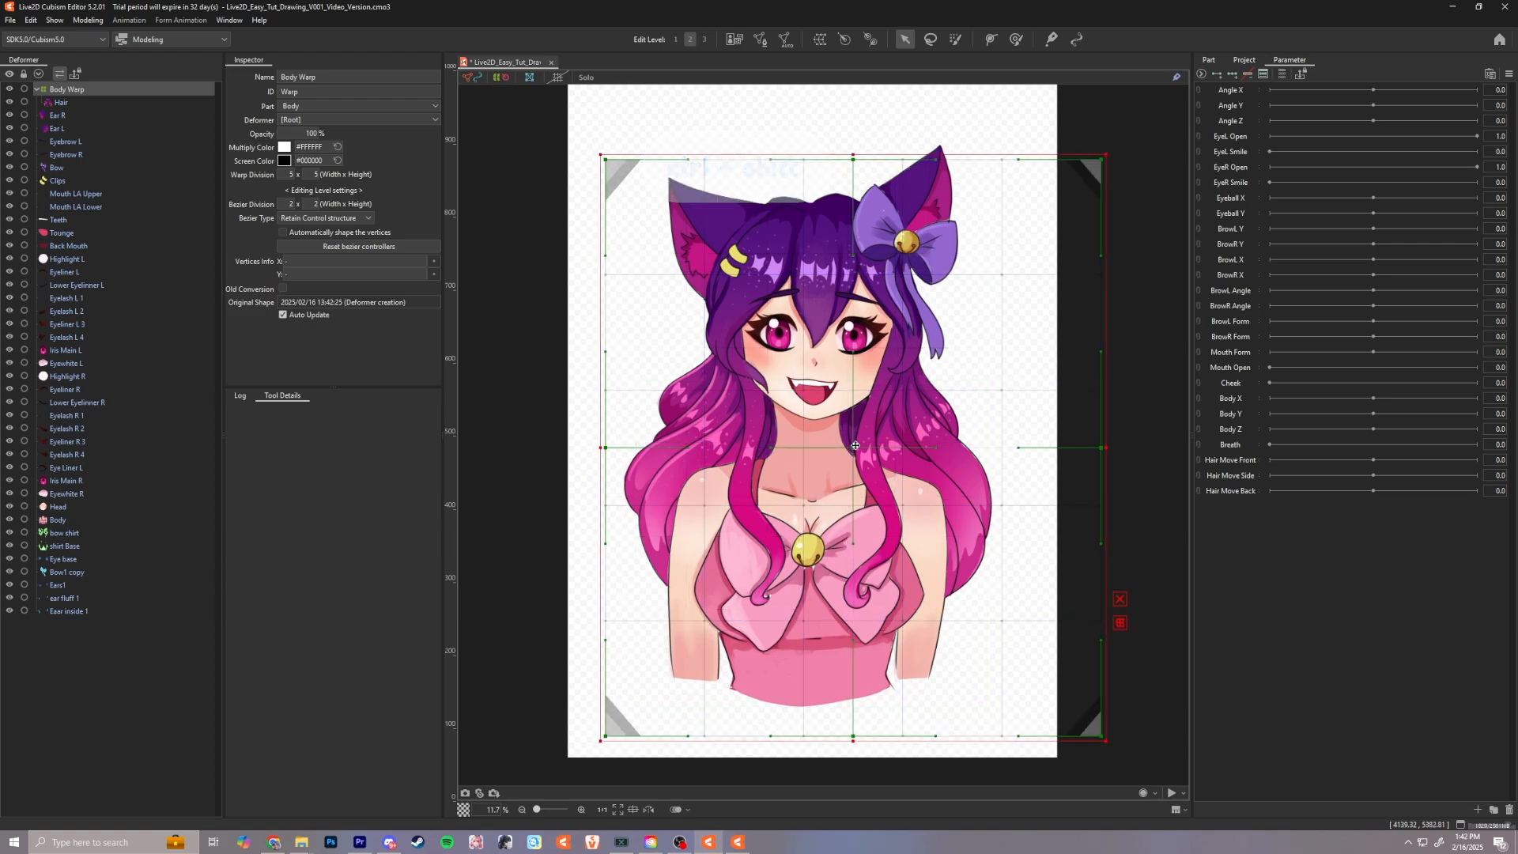
left_click_drag(855, 446, 818, 427)
key("ctrl+z")
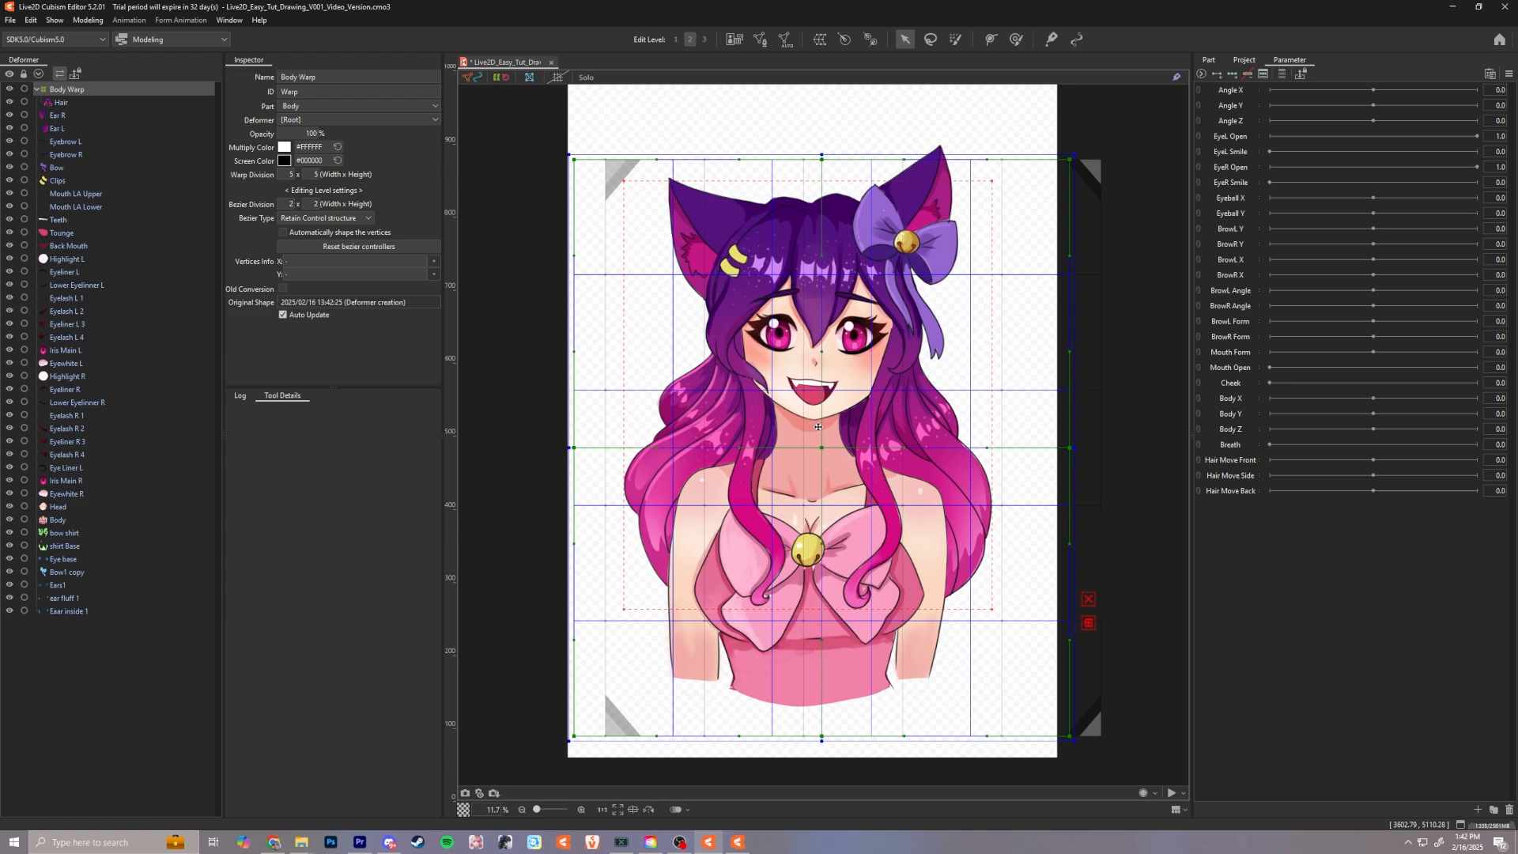
left_click_drag(1075, 154, 1037, 196)
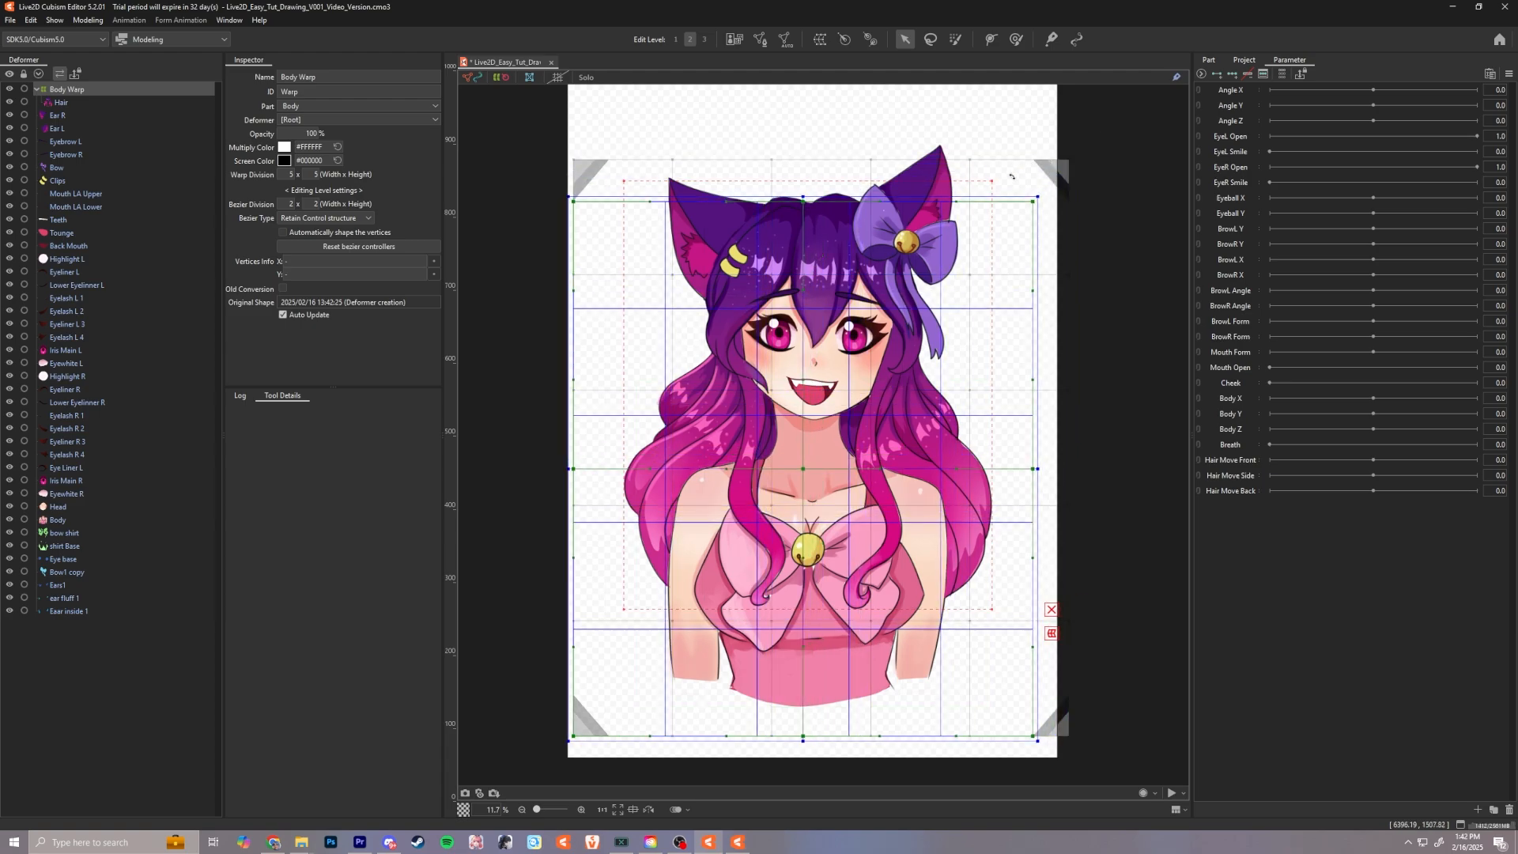
left_click_drag(1036, 464, 992, 468)
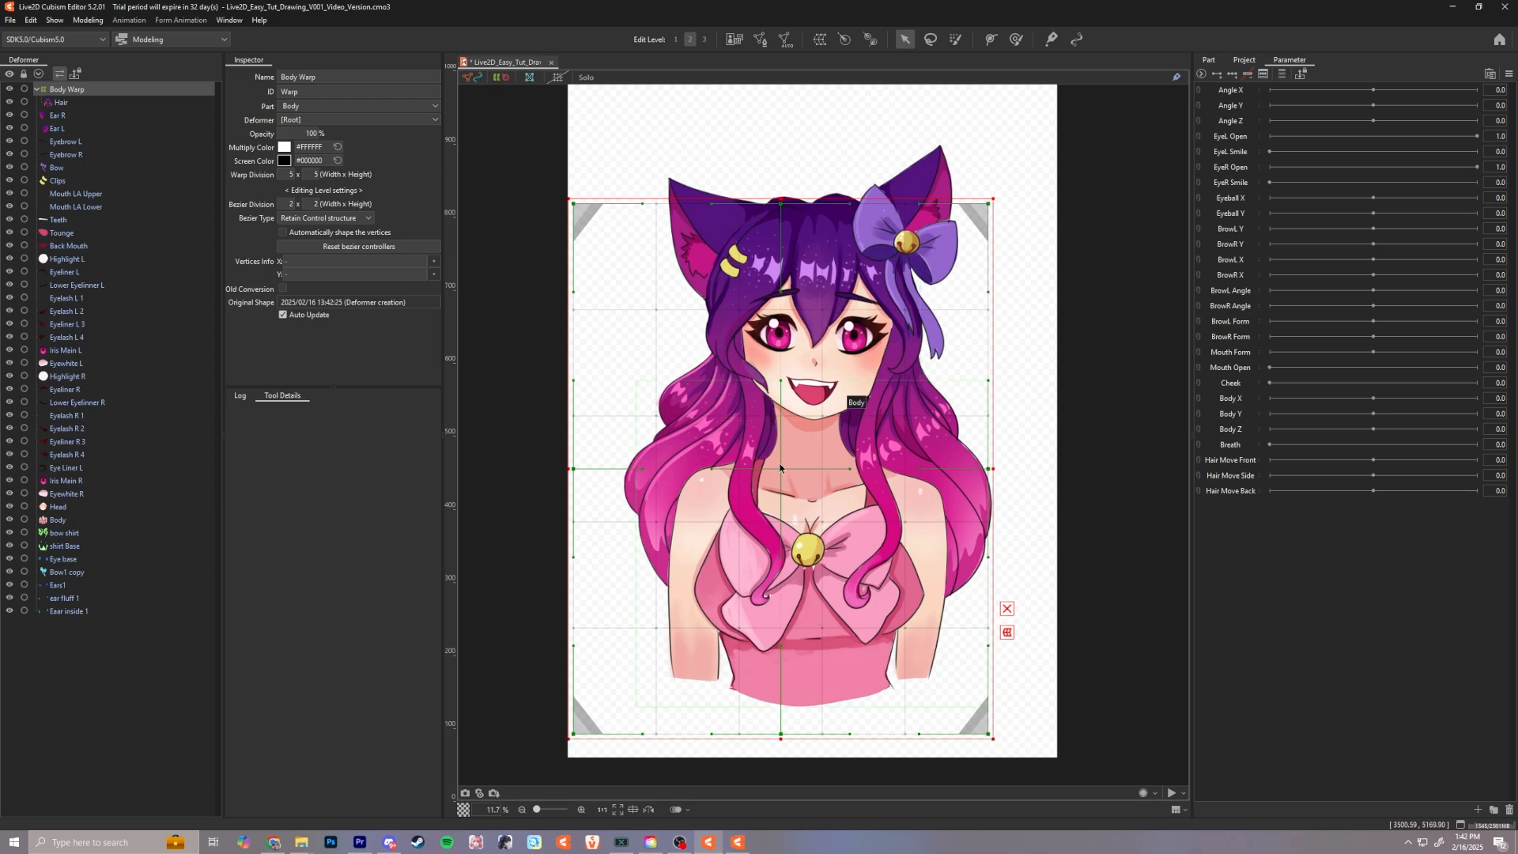
left_click_drag(780, 469, 814, 421)
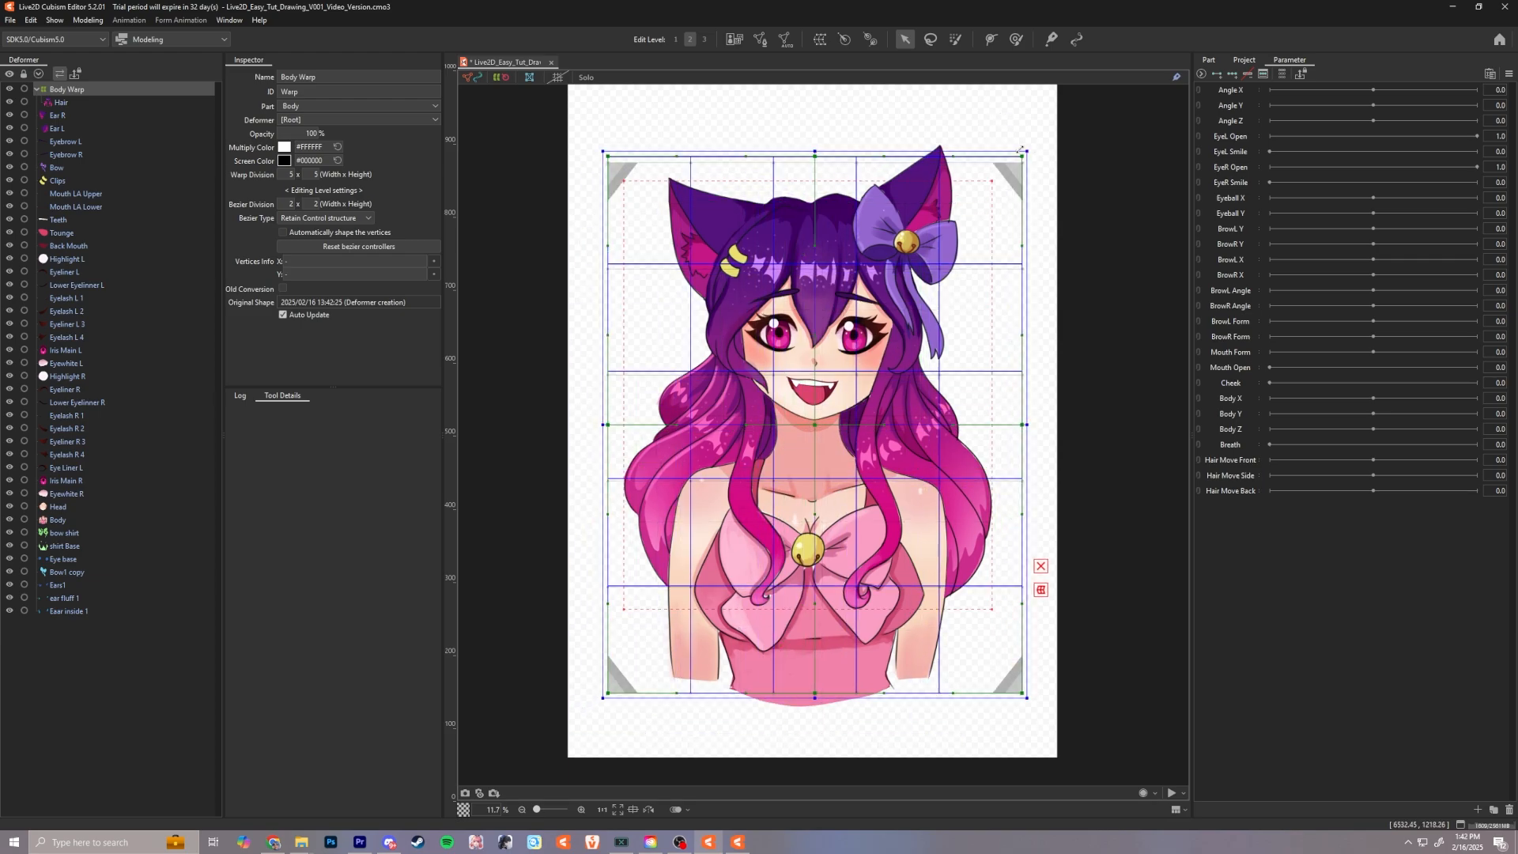
Step: Refine the Body Warp frame's size and position so it encloses the whole character with an even margin
left_click_drag(1020, 149, 1023, 117)
mouse_move(822, 422)
left_mouse_down()
mouse_move(816, 434)
mouse_move(817, 421)
left_mouse_up()
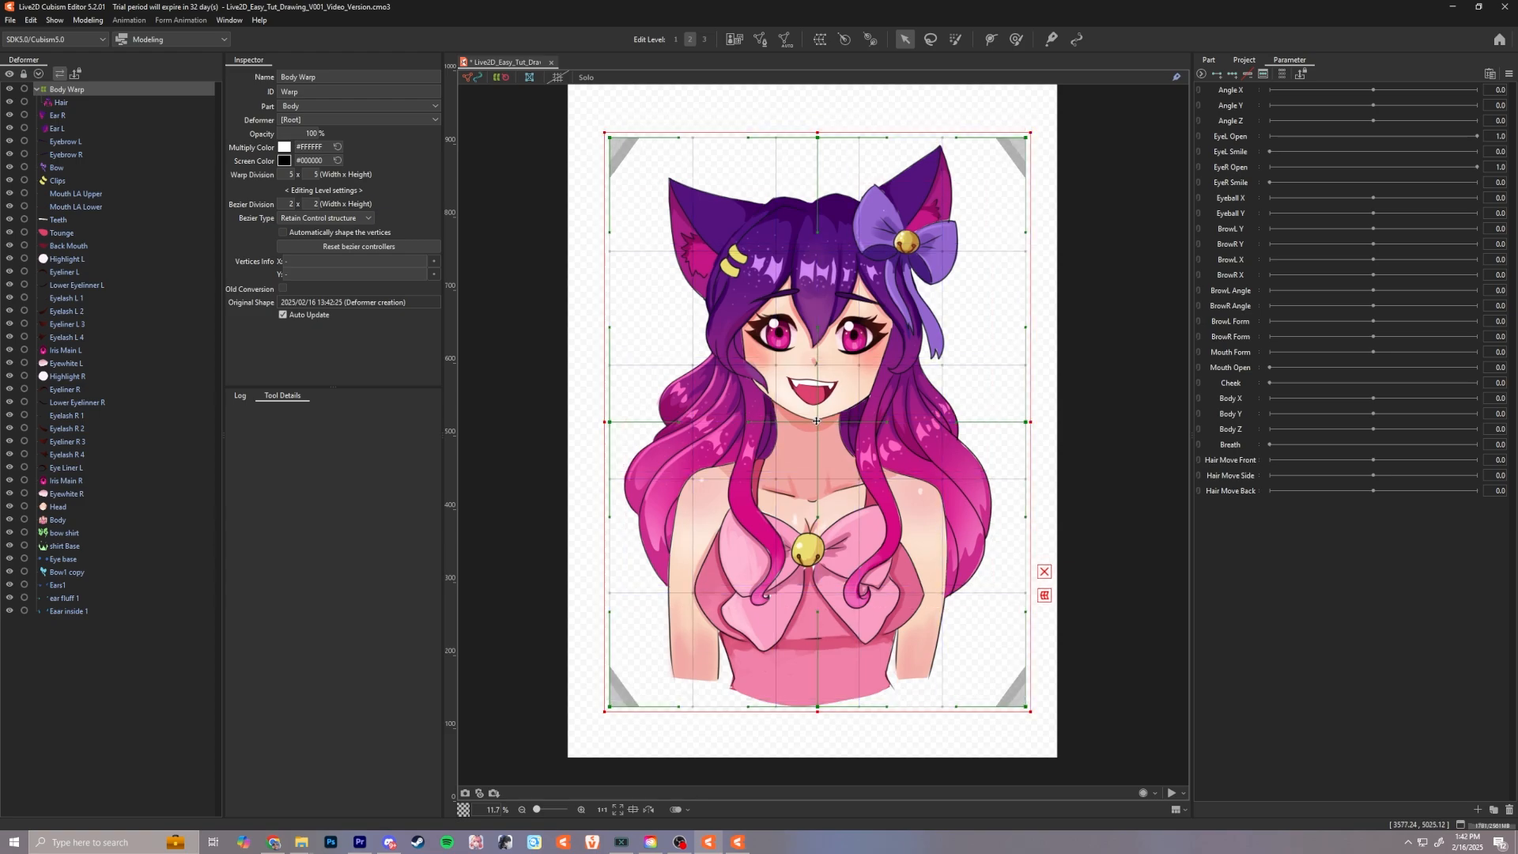
left_click_drag(1031, 133, 1041, 123)
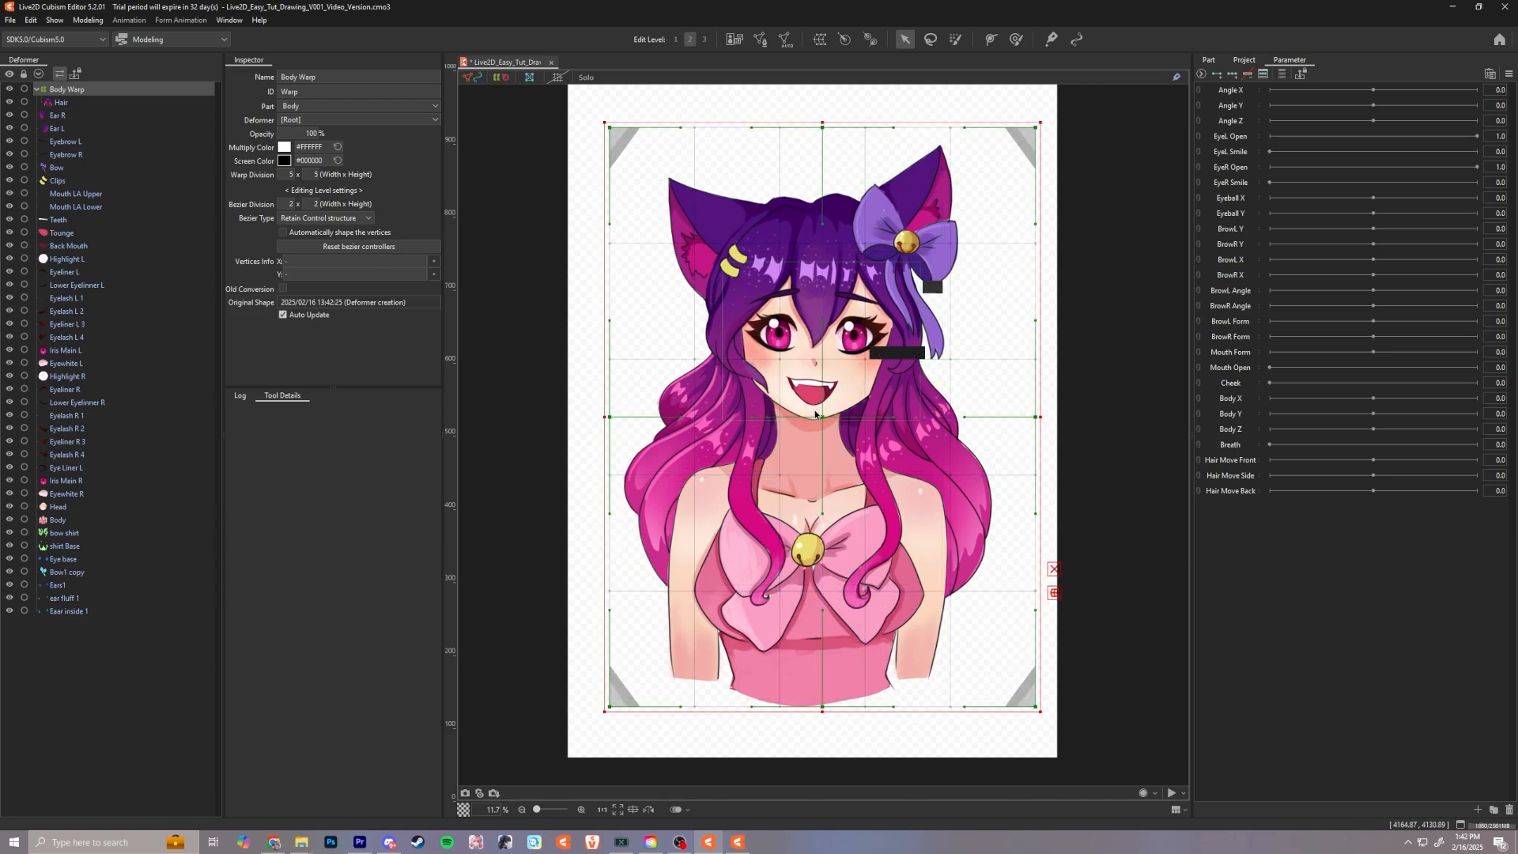
left_click_drag(816, 415, 803, 419)
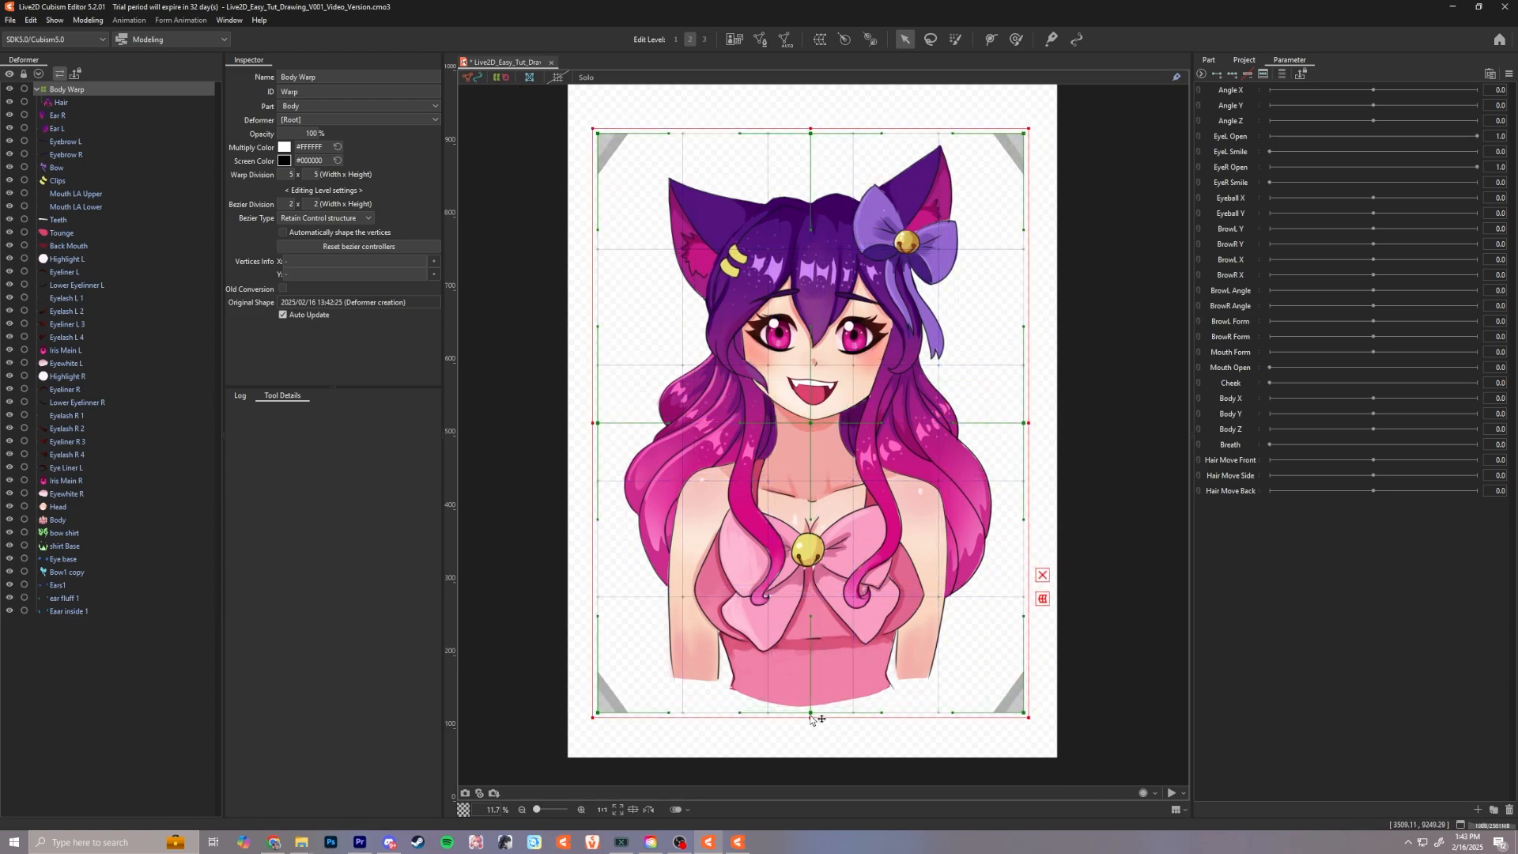
left_click_drag(811, 718, 812, 729)
left_click_drag(799, 440, 782, 453)
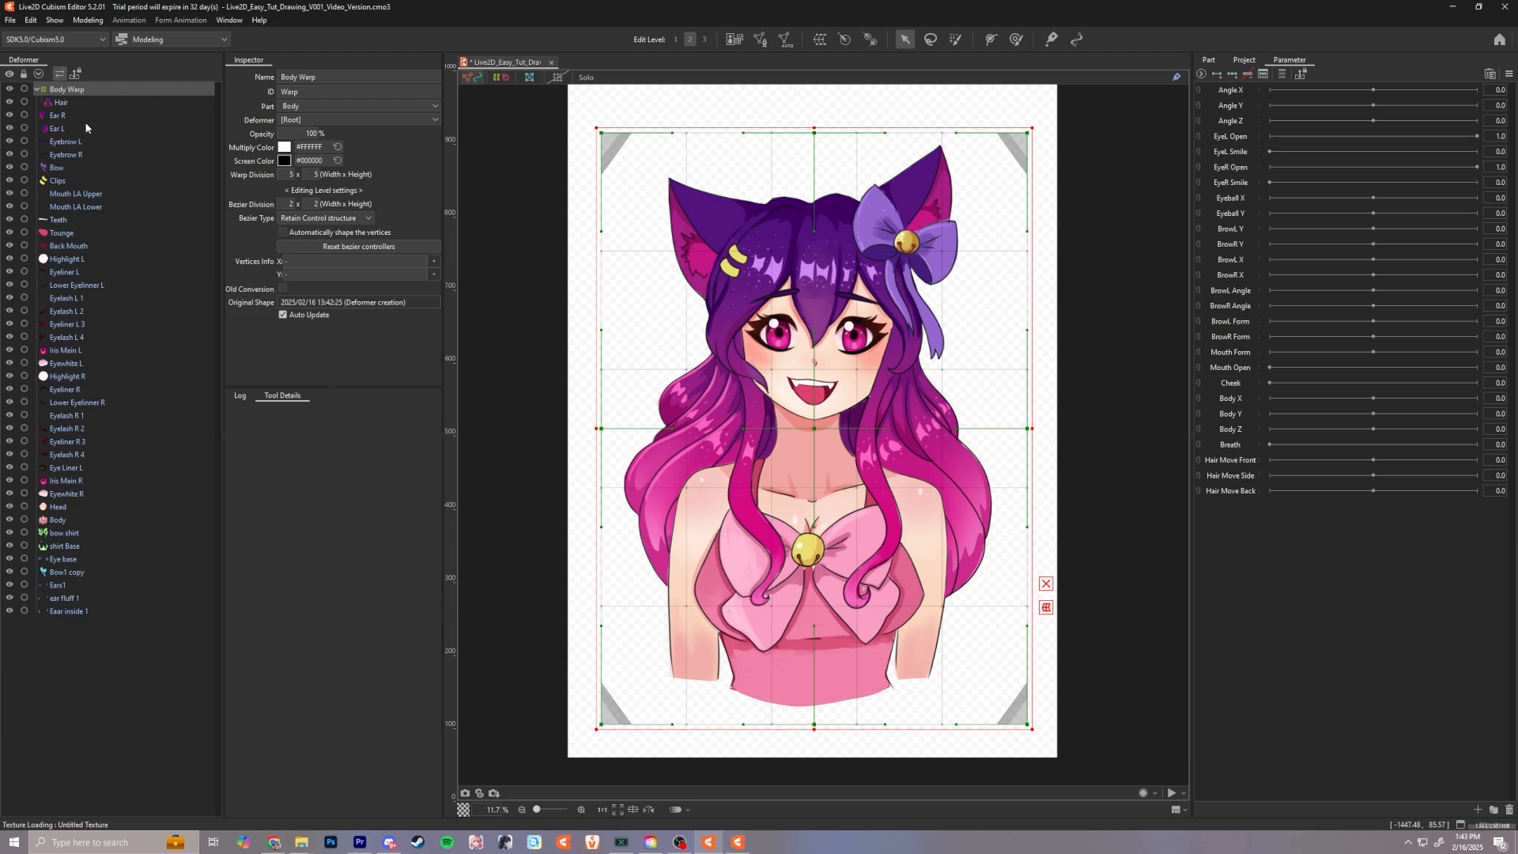
Step: Create a warp deformer named Ear R as parent of the Ear R object, in the Ears part
left_click(51, 115)
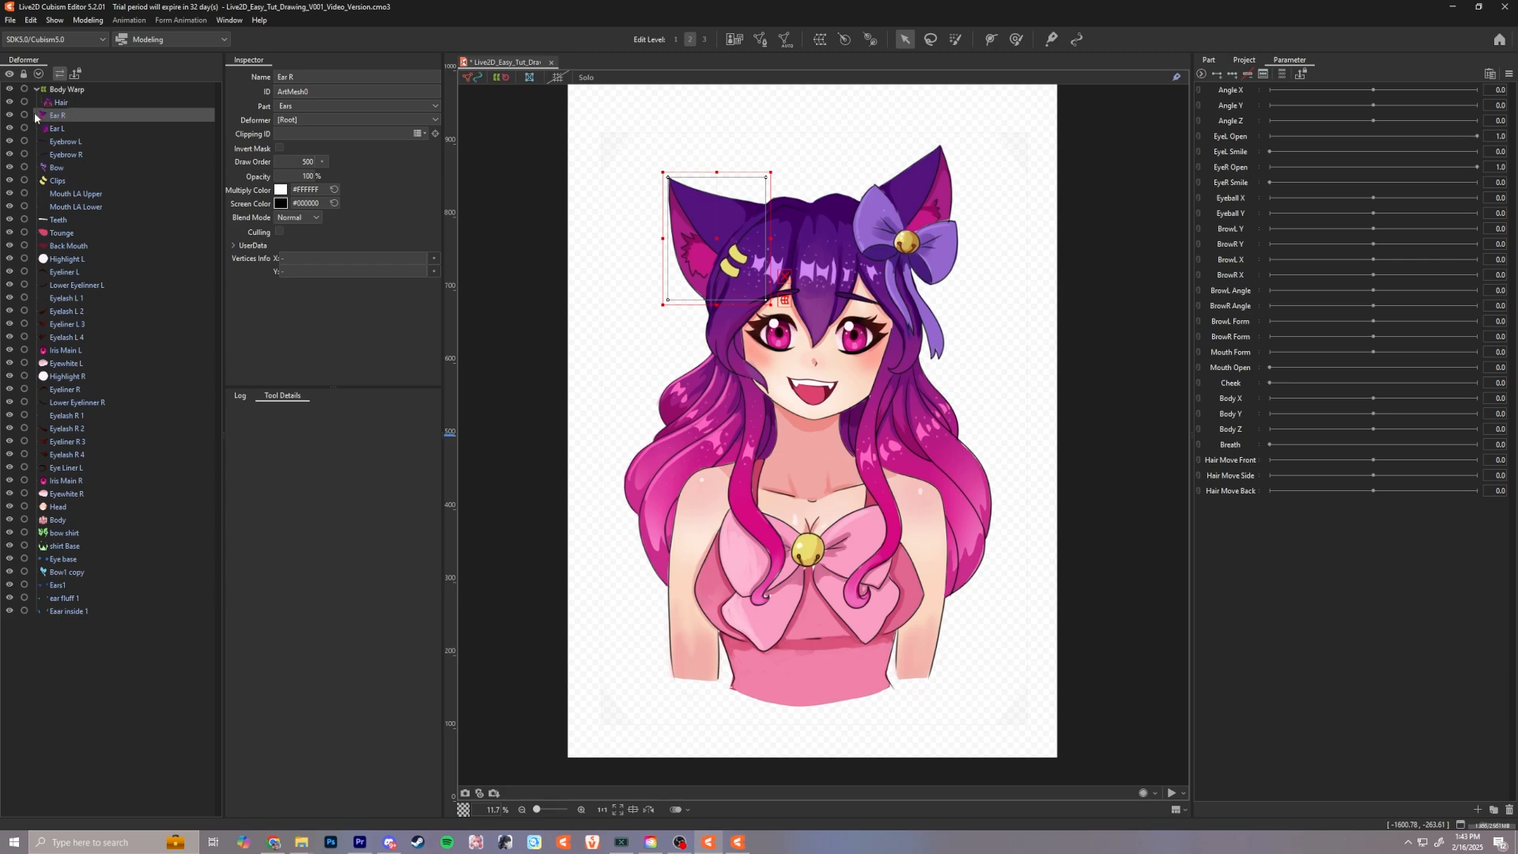
left_click(820, 38)
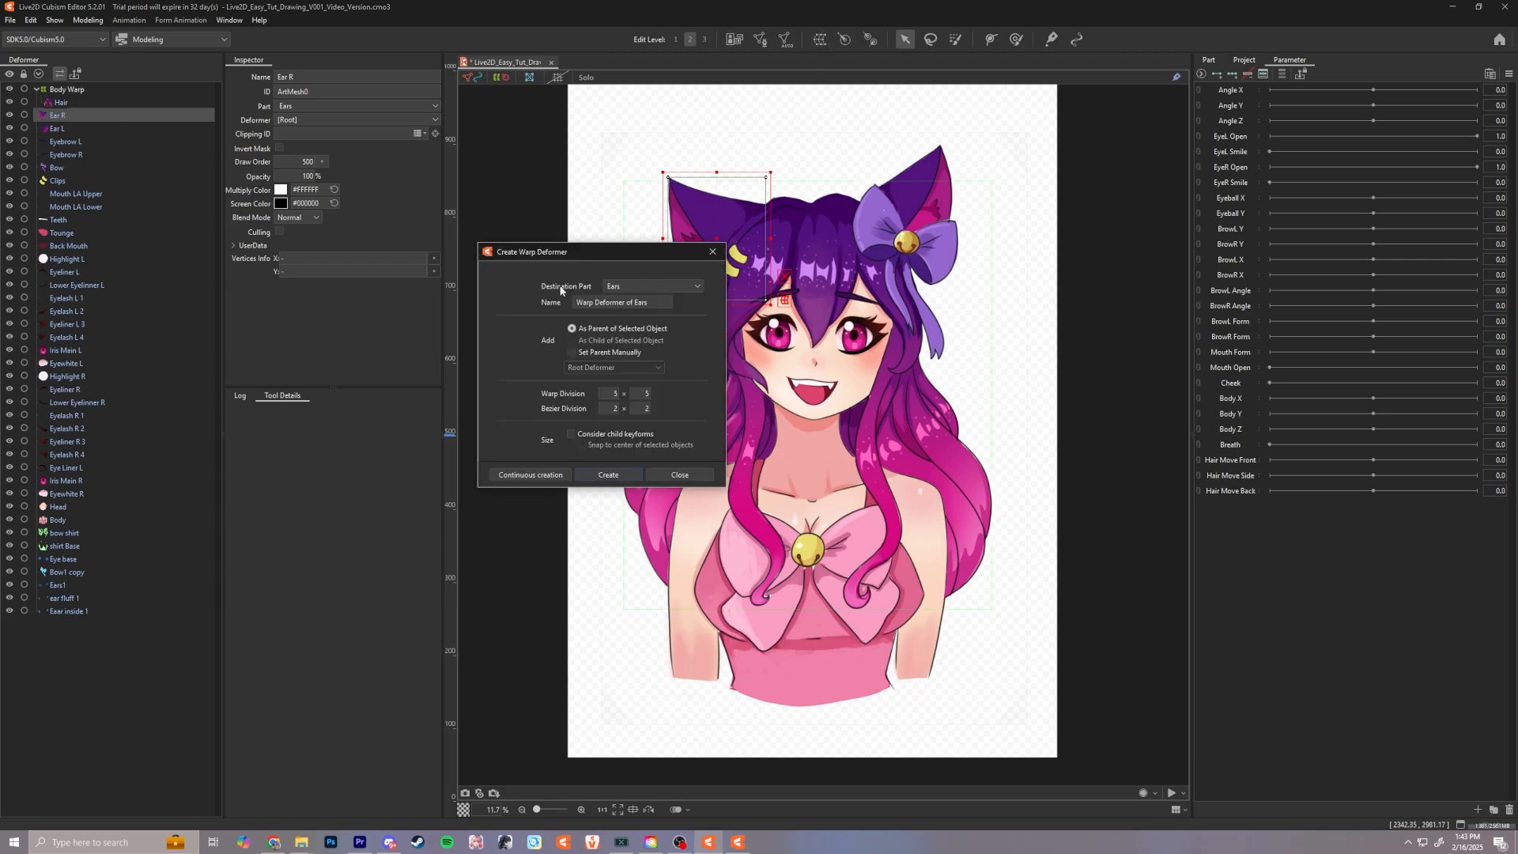
left_click(619, 287)
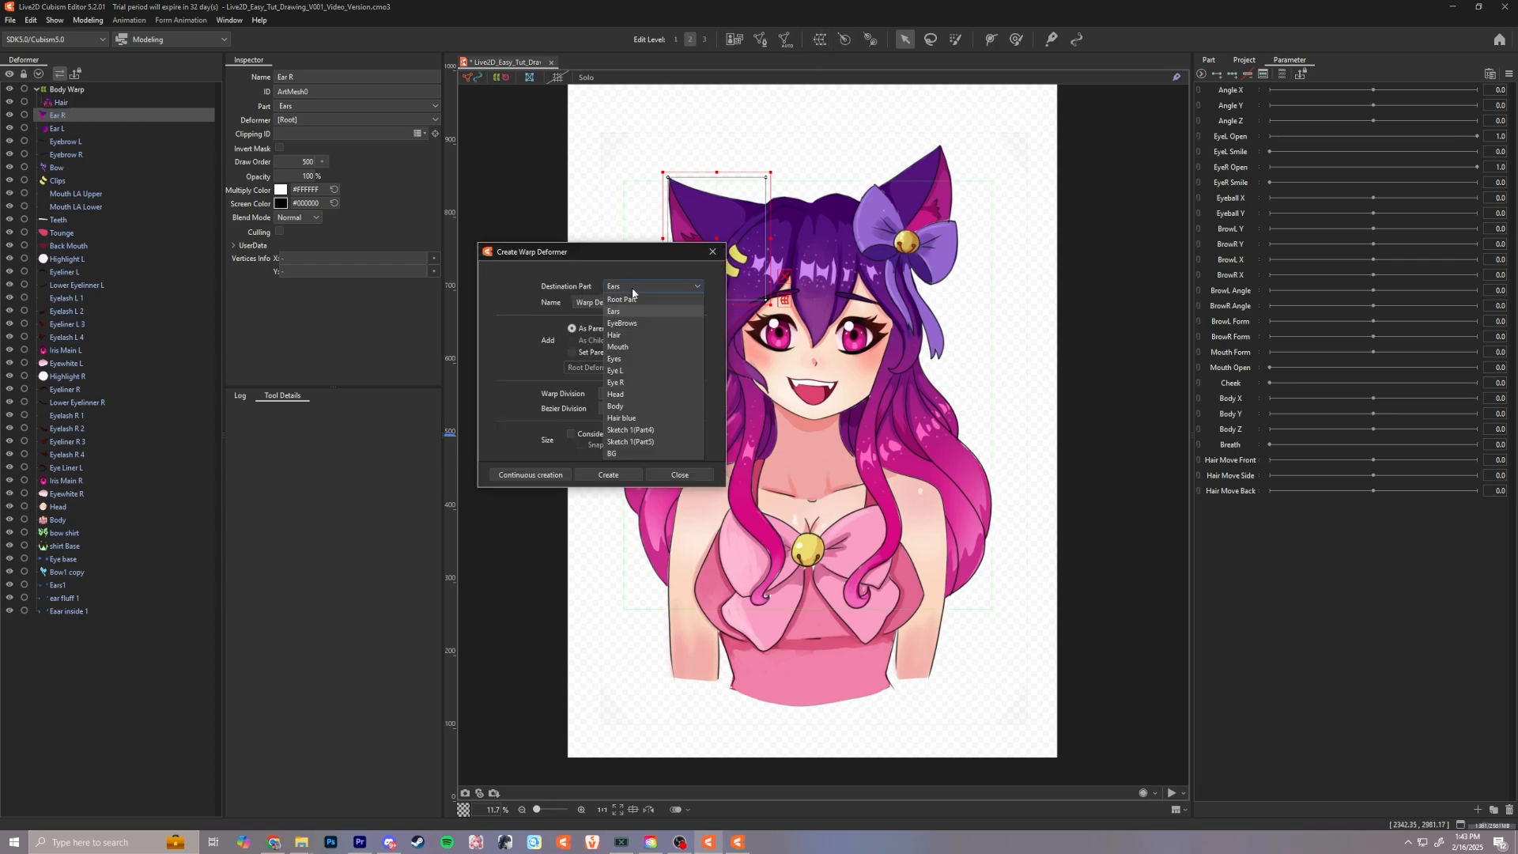
left_click(632, 291)
left_click(621, 287)
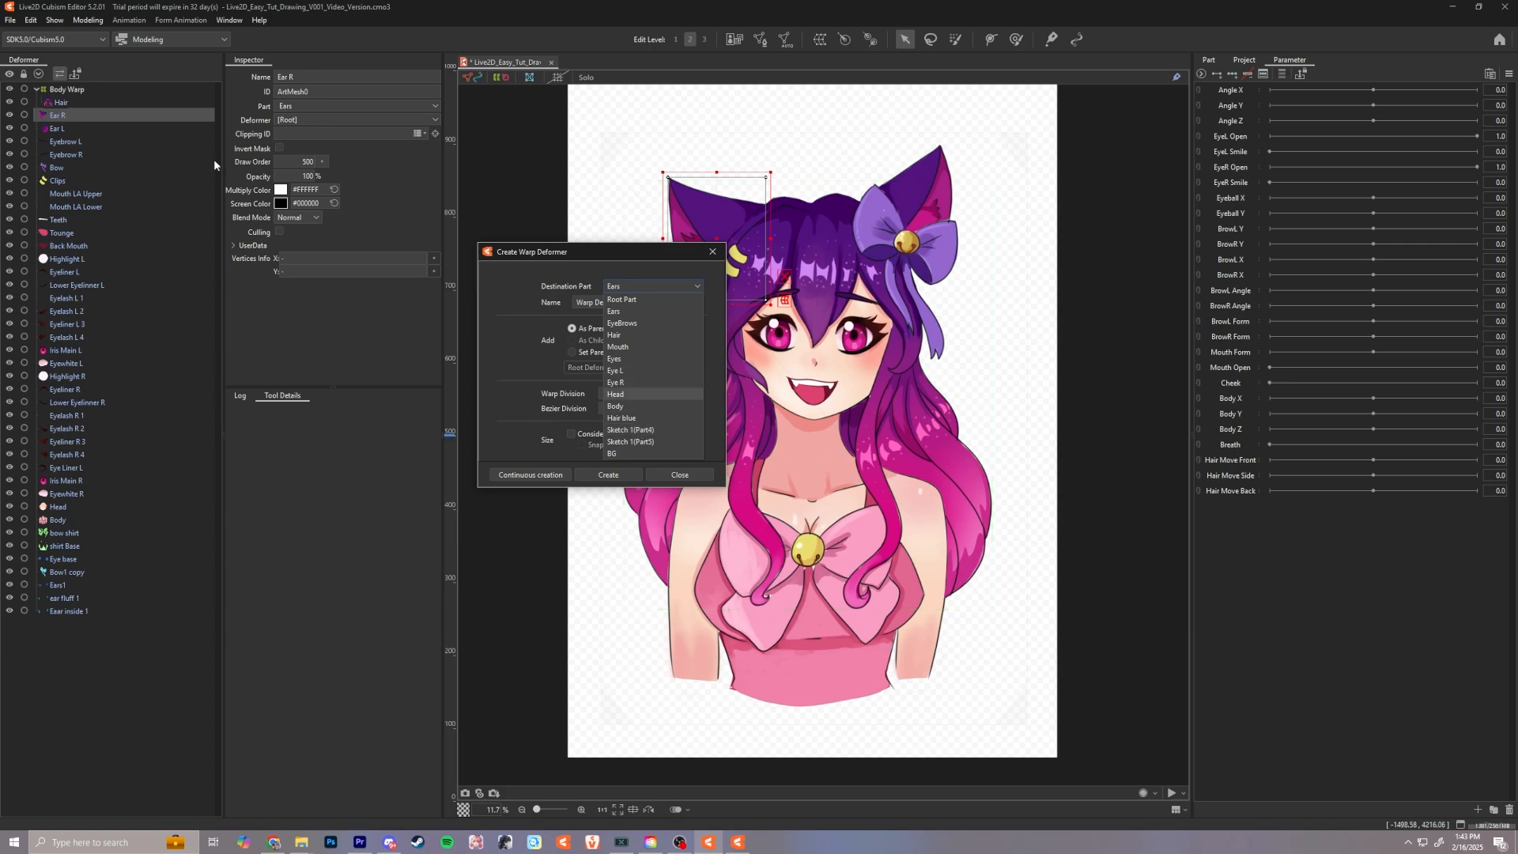
left_click(606, 290)
left_click_drag(655, 303, 537, 301)
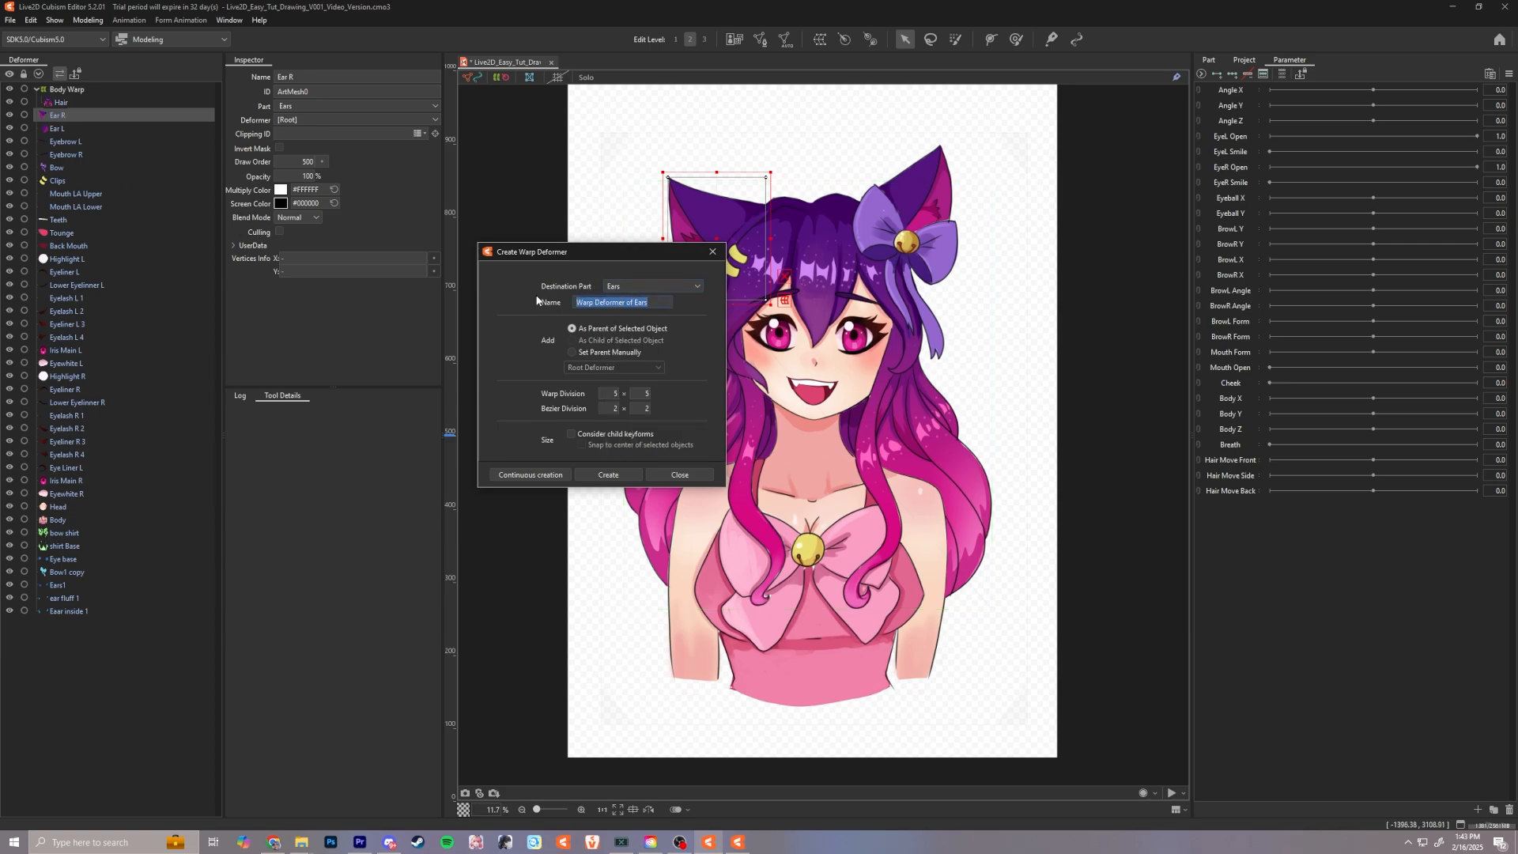
type("Ear R")
left_click(608, 474)
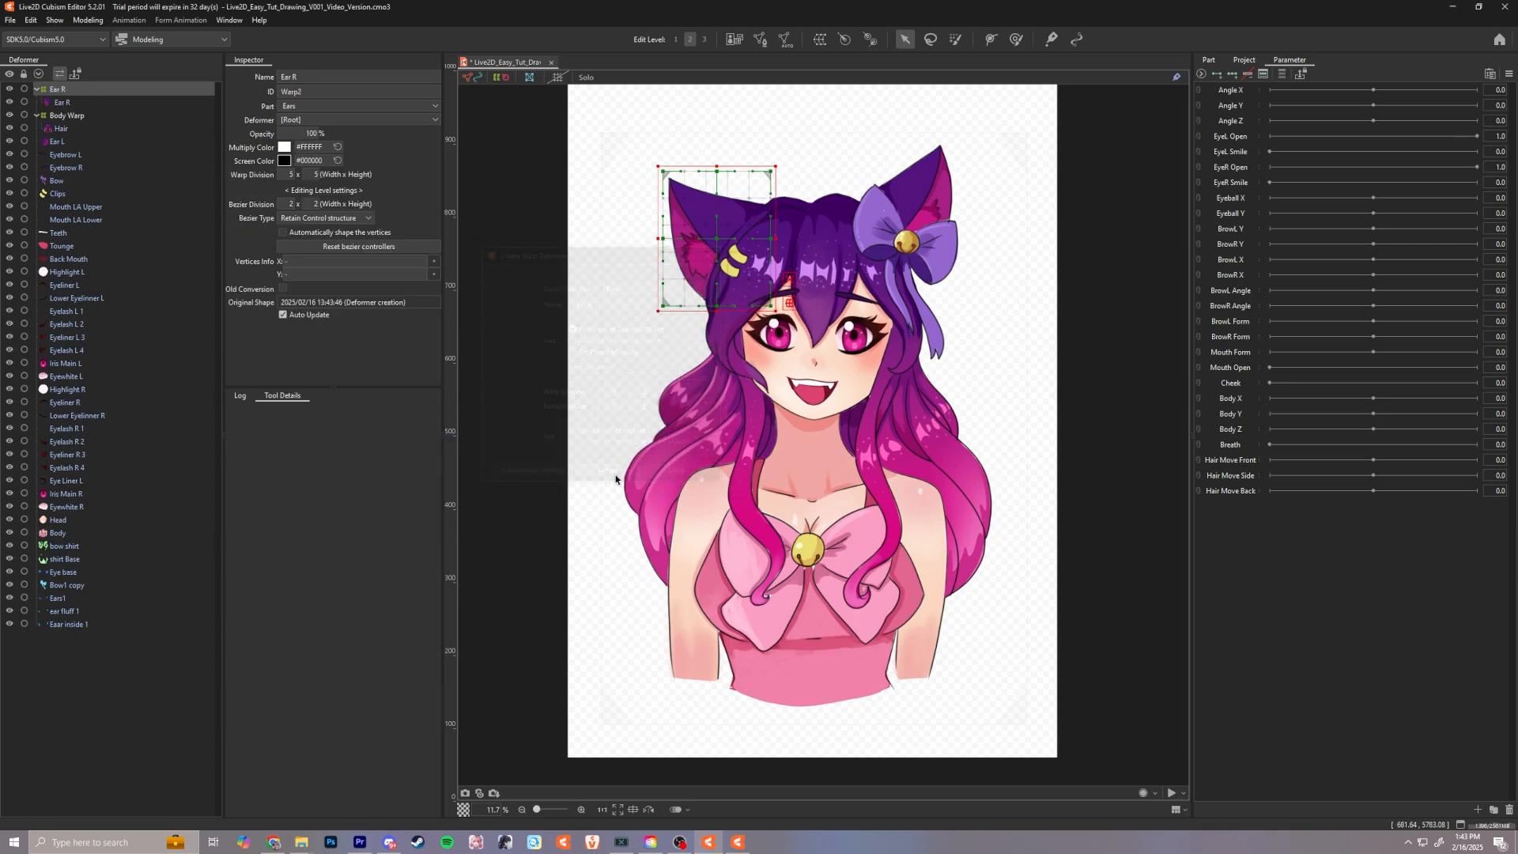
left_click_drag(717, 238, 714, 235)
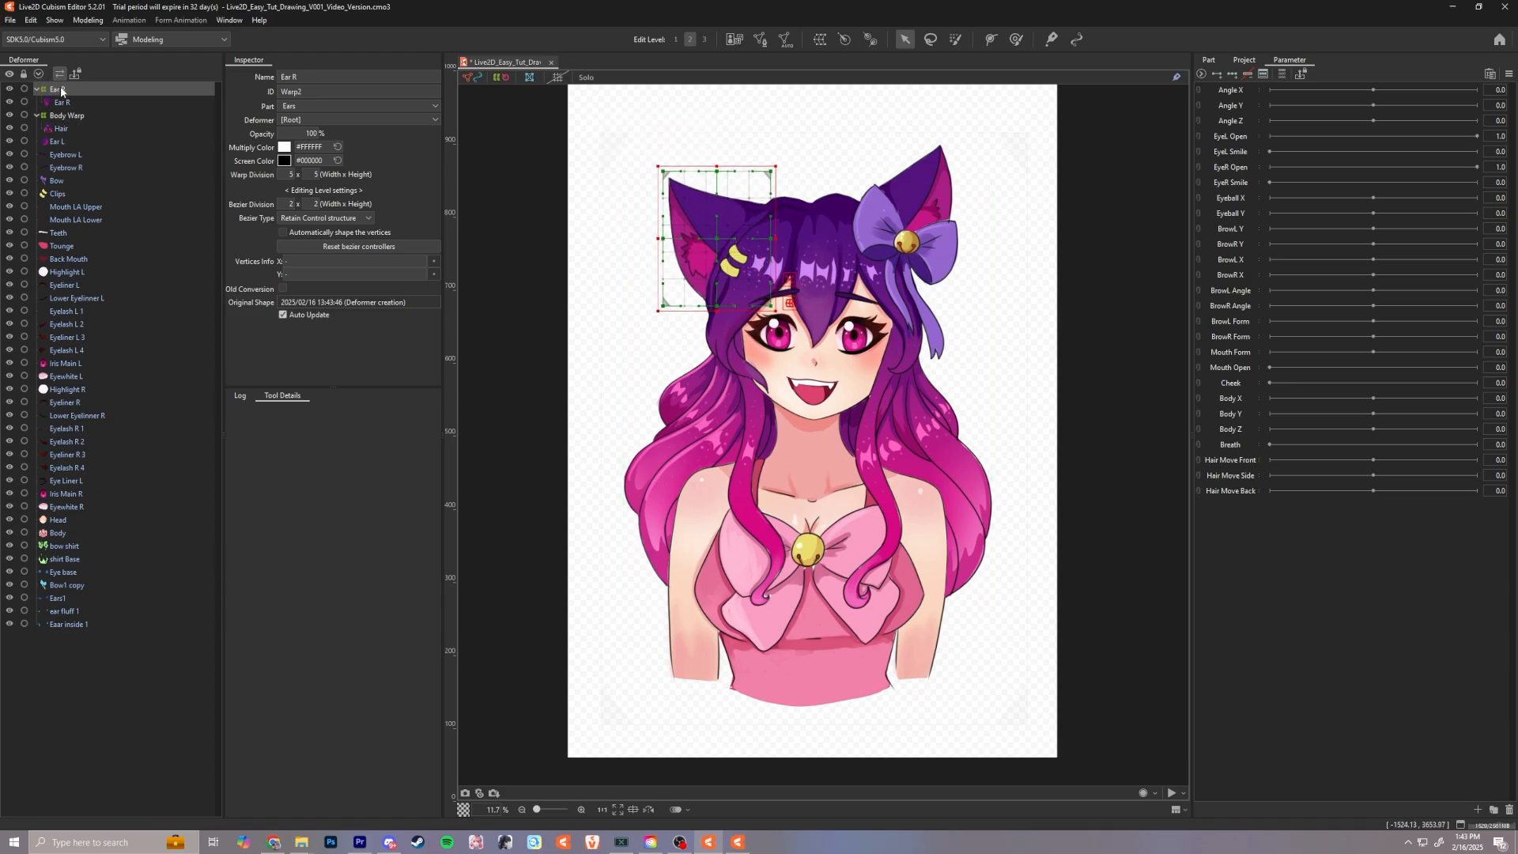
Step: Nest the Ear R deformer under Body Warp and collapse its entry in the hierarchy
left_click_drag(60, 87, 65, 119)
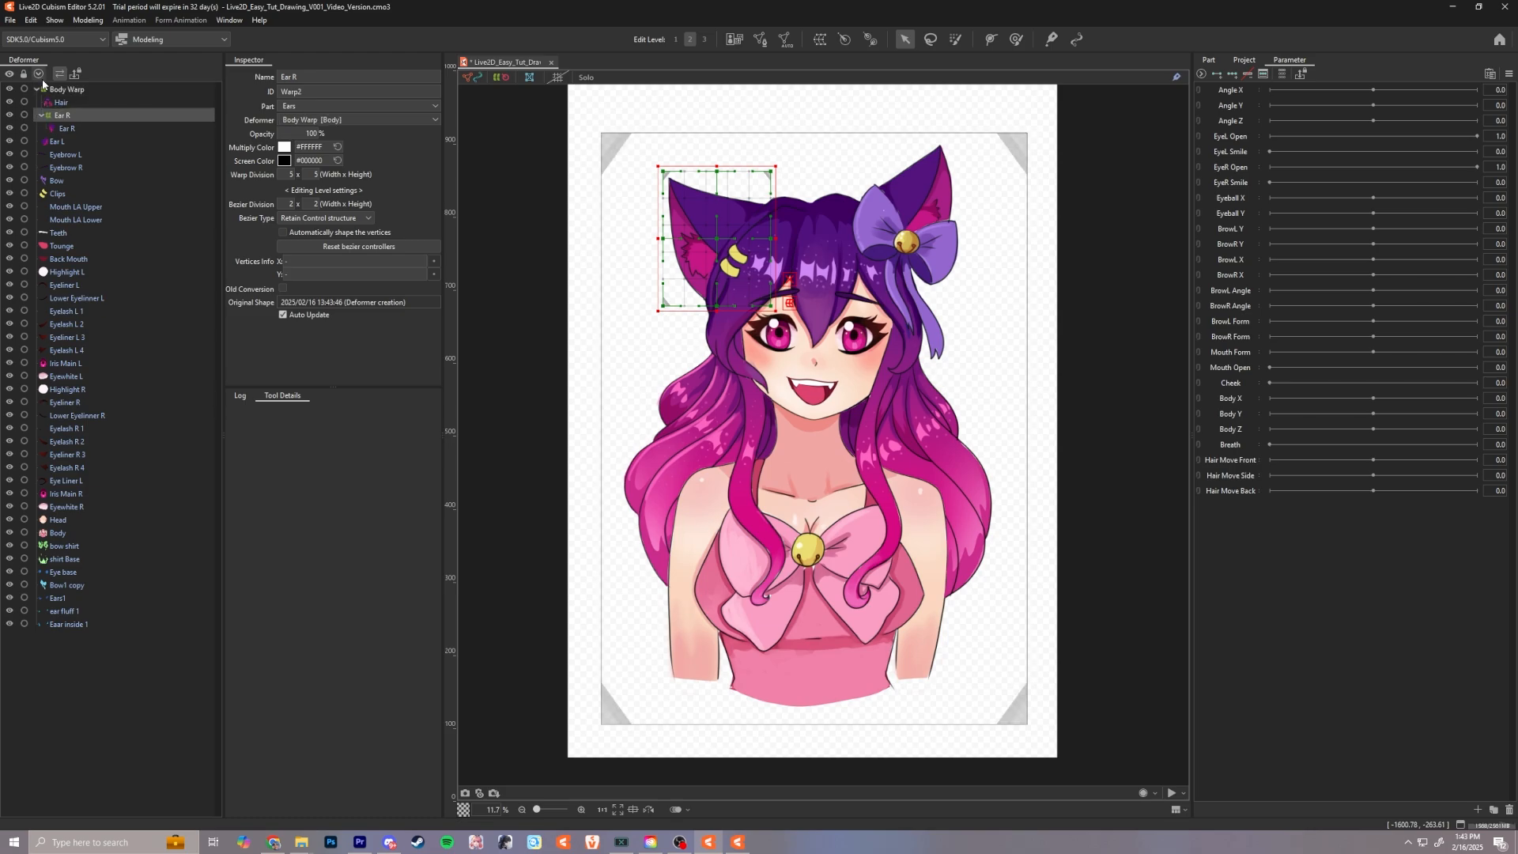
left_click(40, 92)
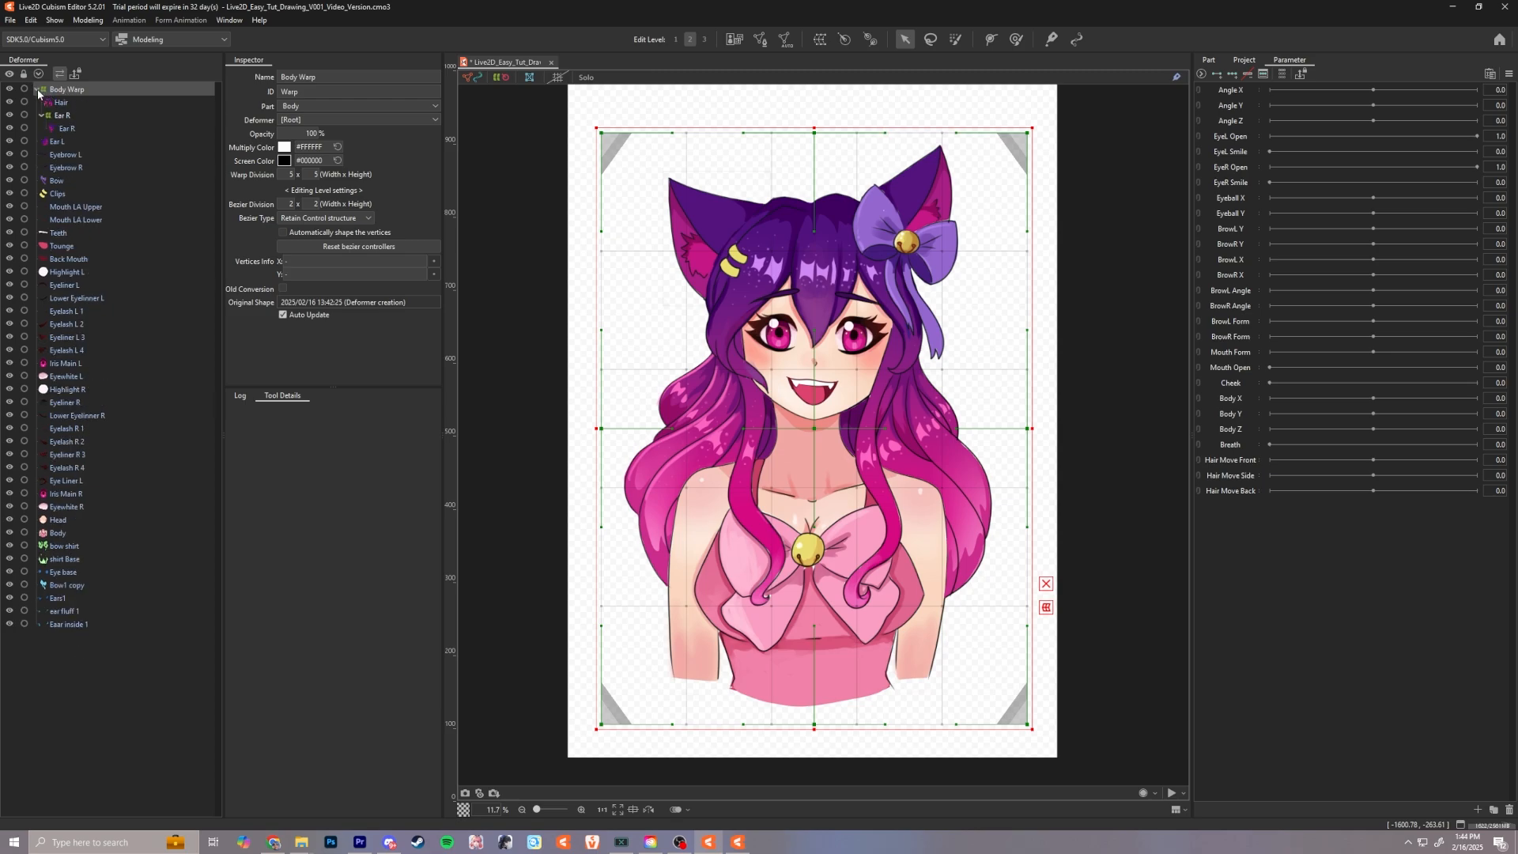
left_click(40, 113)
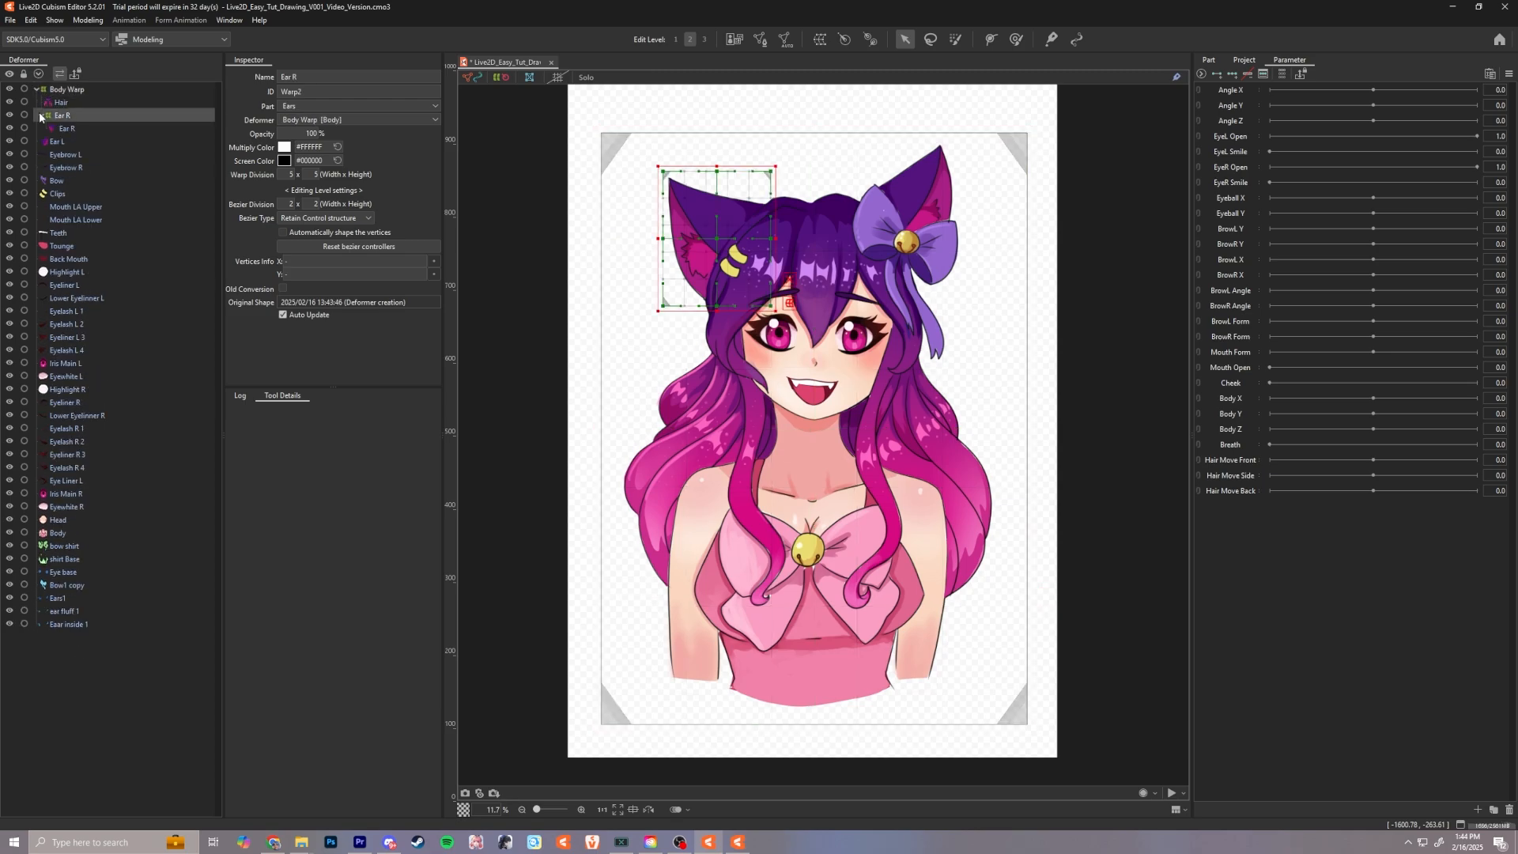
left_click(40, 113)
Step: Create a warp deformer named Ear L as parent of the Ear L object, in the Ears part
left_click(57, 129)
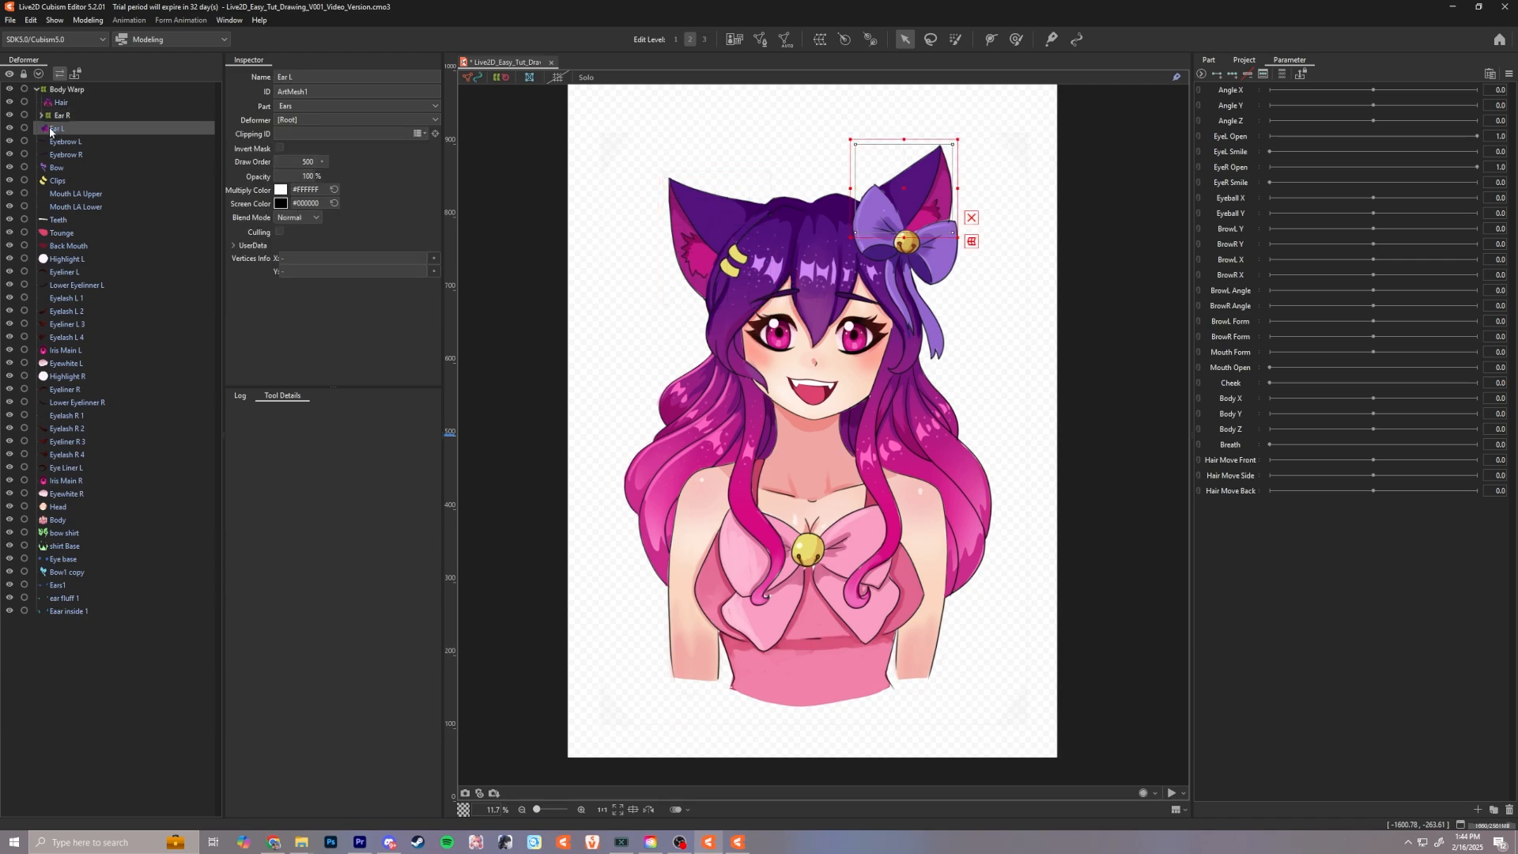
left_click(820, 38)
left_click(617, 287)
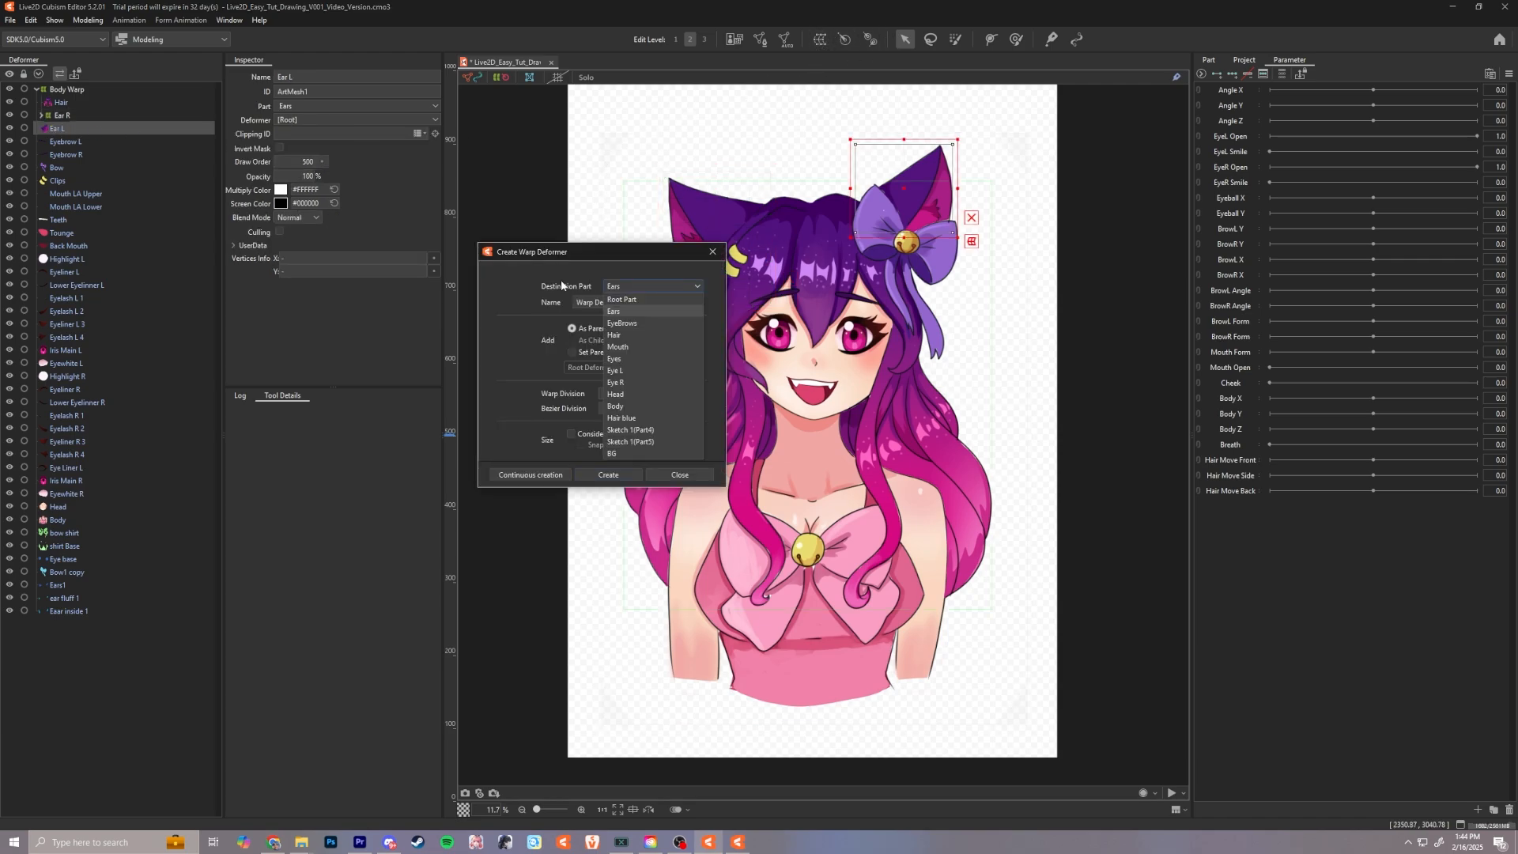
left_click(619, 286)
triple_click(664, 304)
type("Ear L")
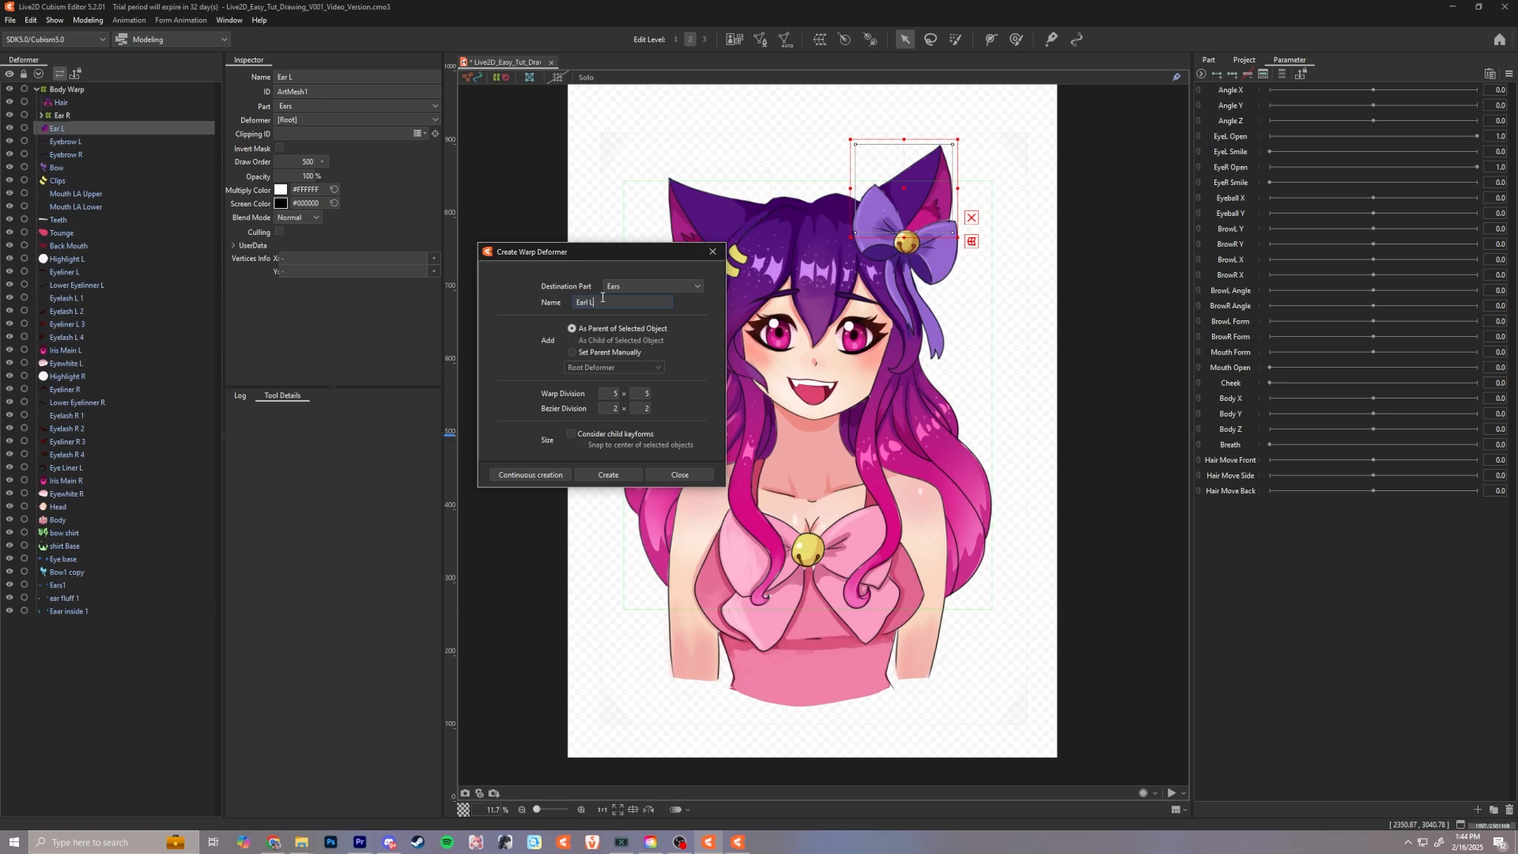
left_click_drag(596, 301, 587, 302)
left_click(610, 476)
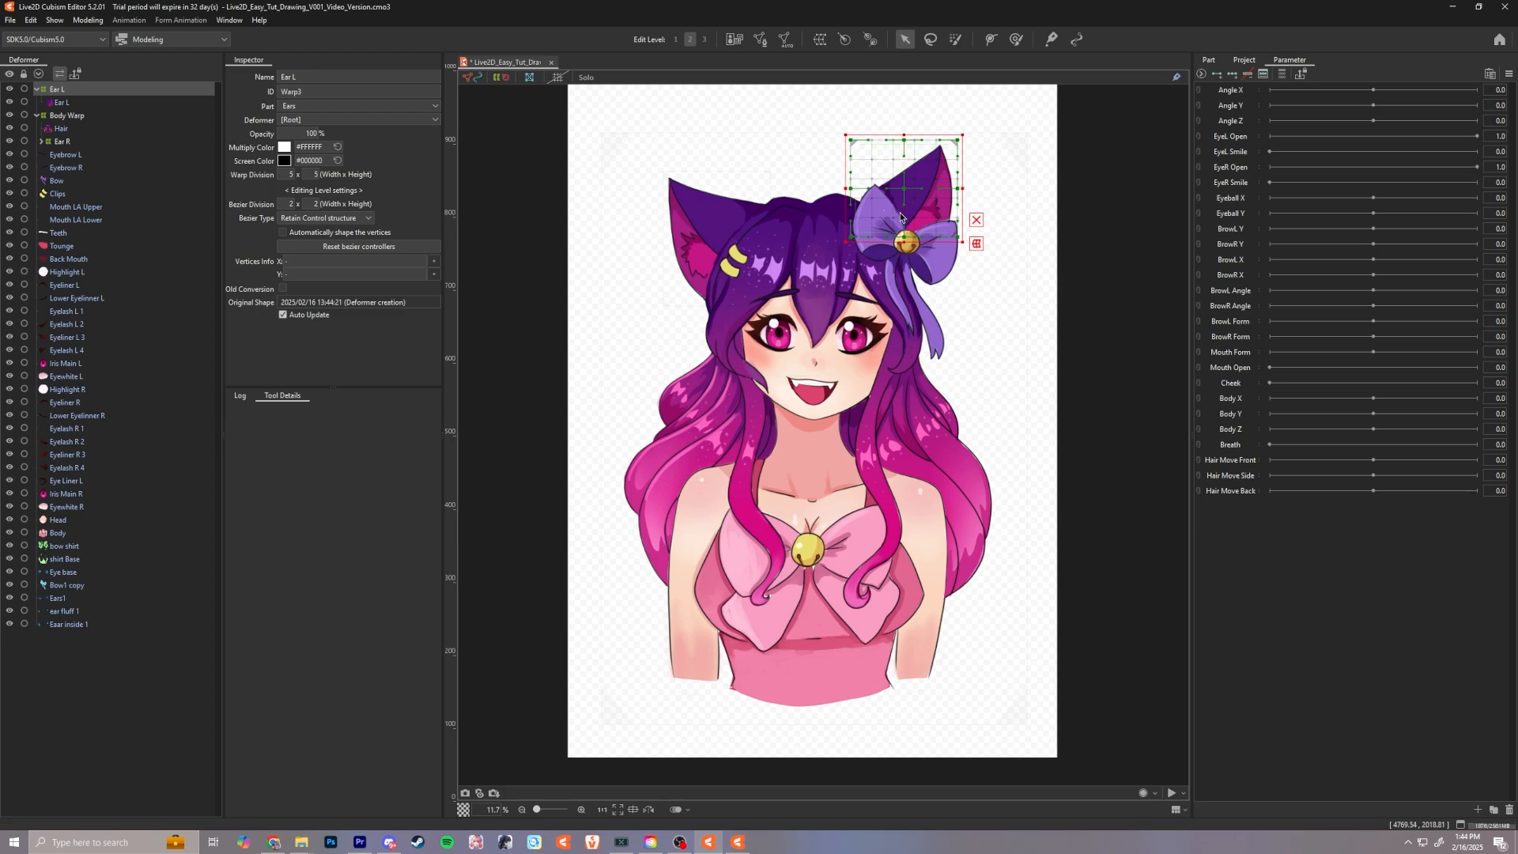
Step: Move the Ear L deformer slightly down toward the head and set the Ear L object's draw order to 499
left_click_drag(902, 188, 899, 207)
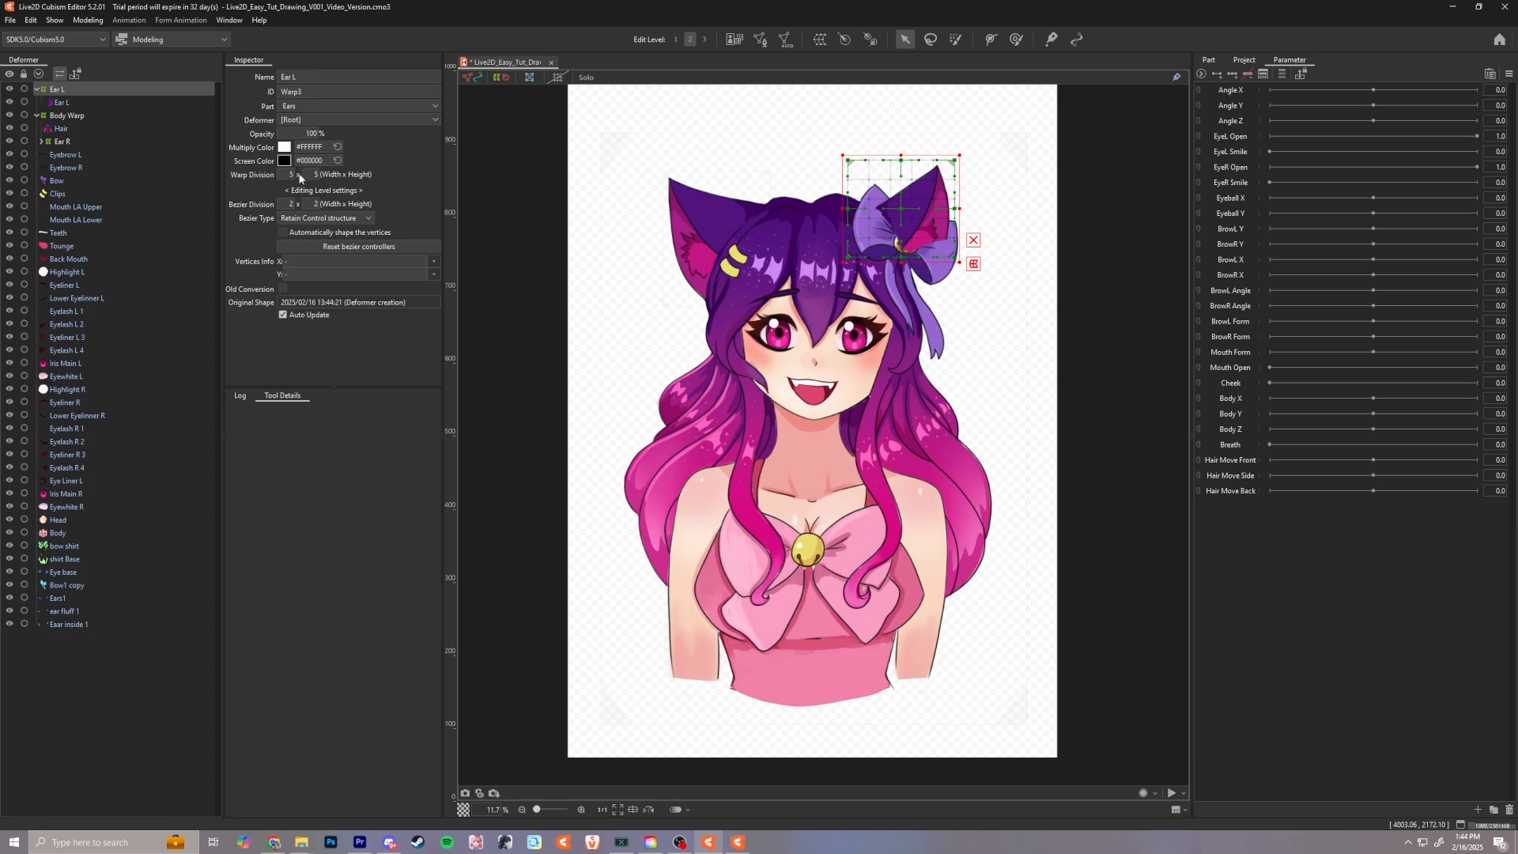
left_click(62, 103)
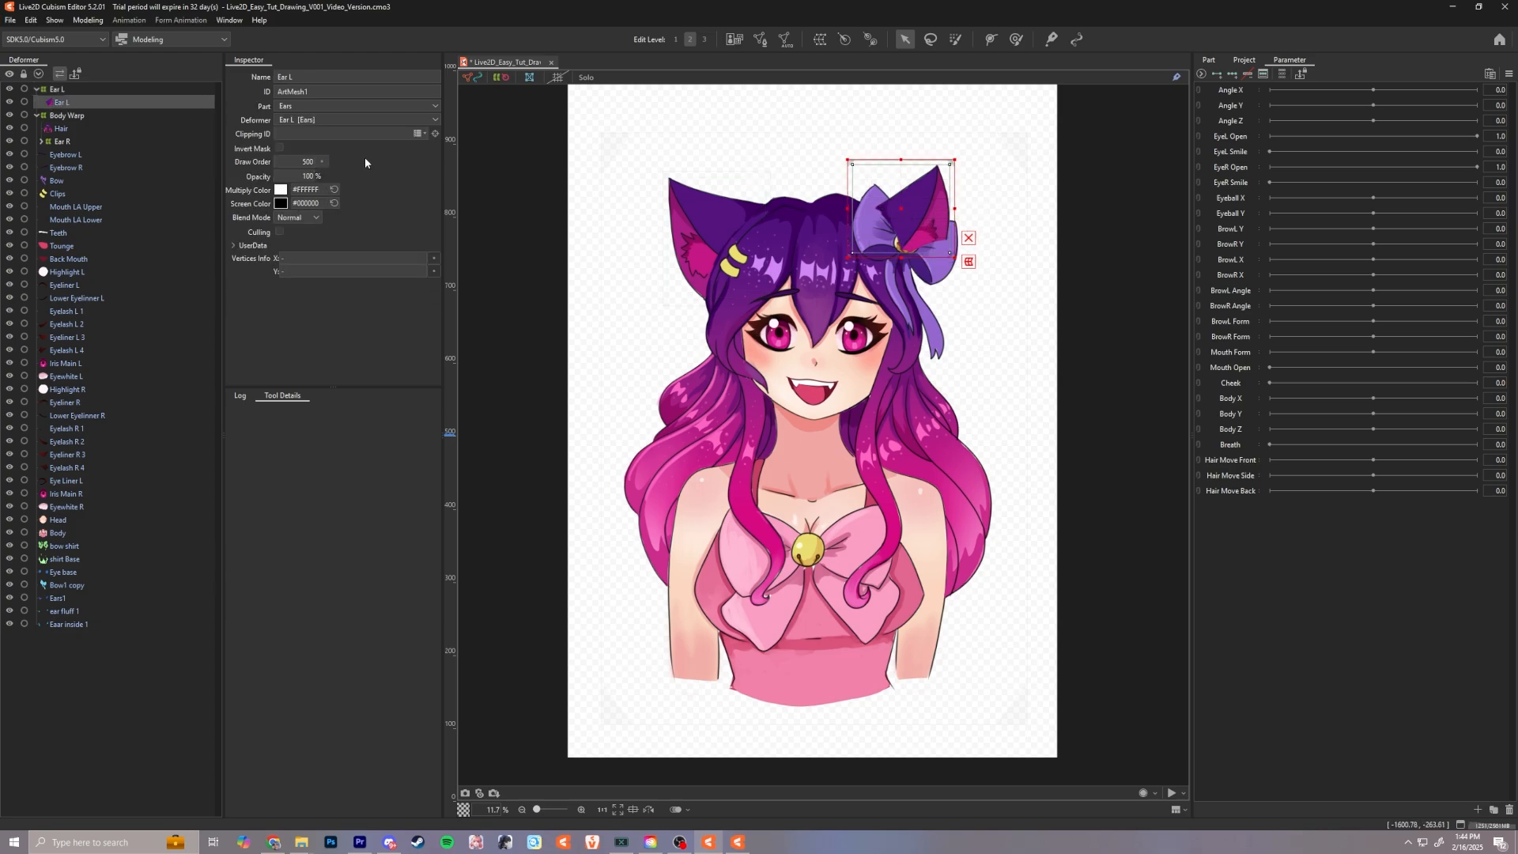
left_click(308, 162)
type("499")
key("Return")
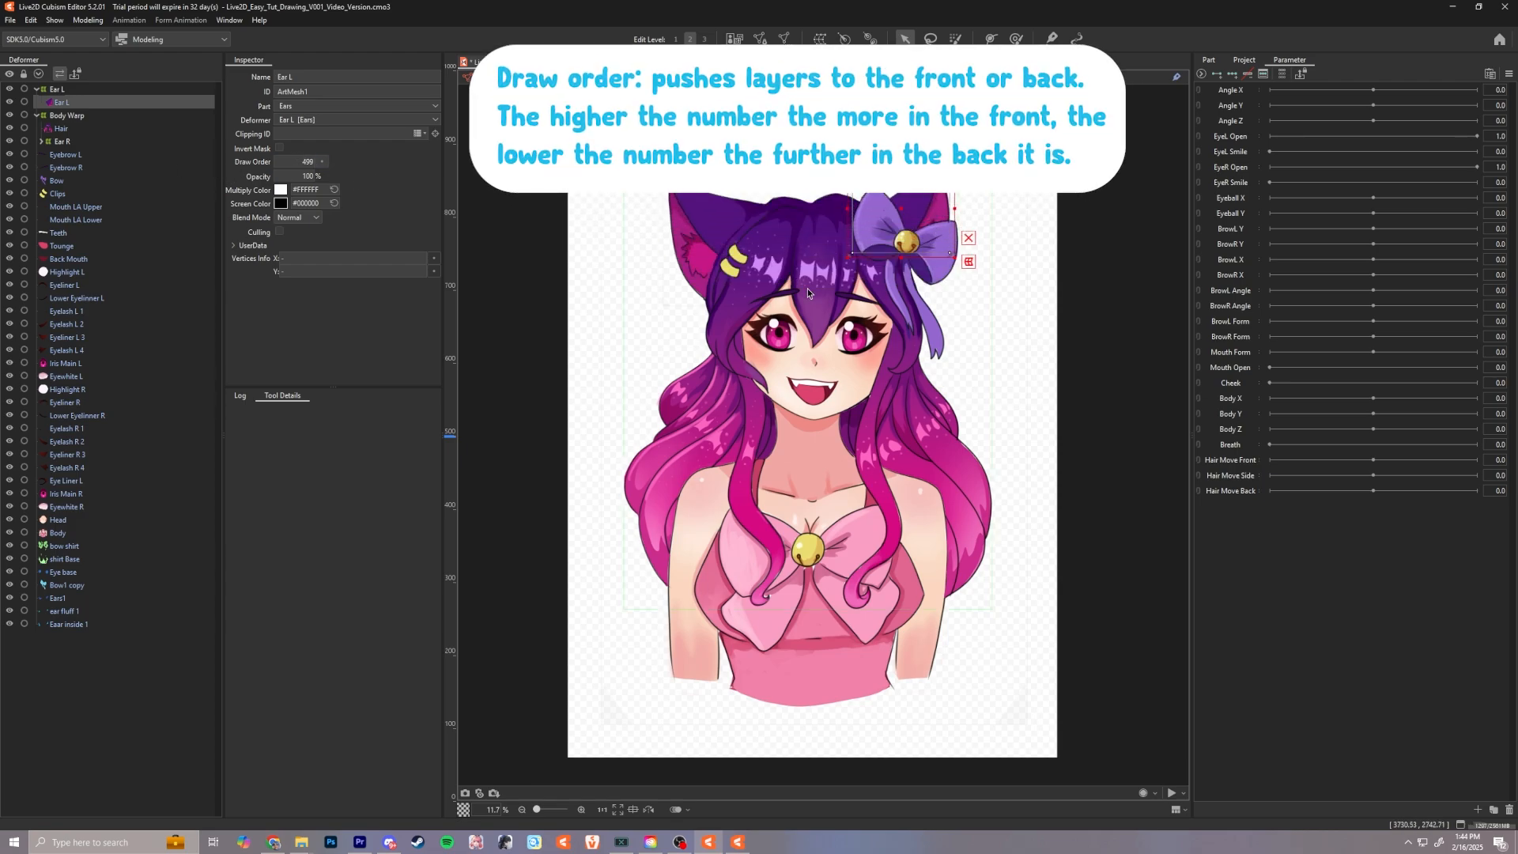
Step: Fine-tune the Ear L object's position so it sits against the hair behind the bow
mouse_move(902, 208)
left_mouse_down()
mouse_move(913, 219)
mouse_move(900, 207)
left_mouse_up()
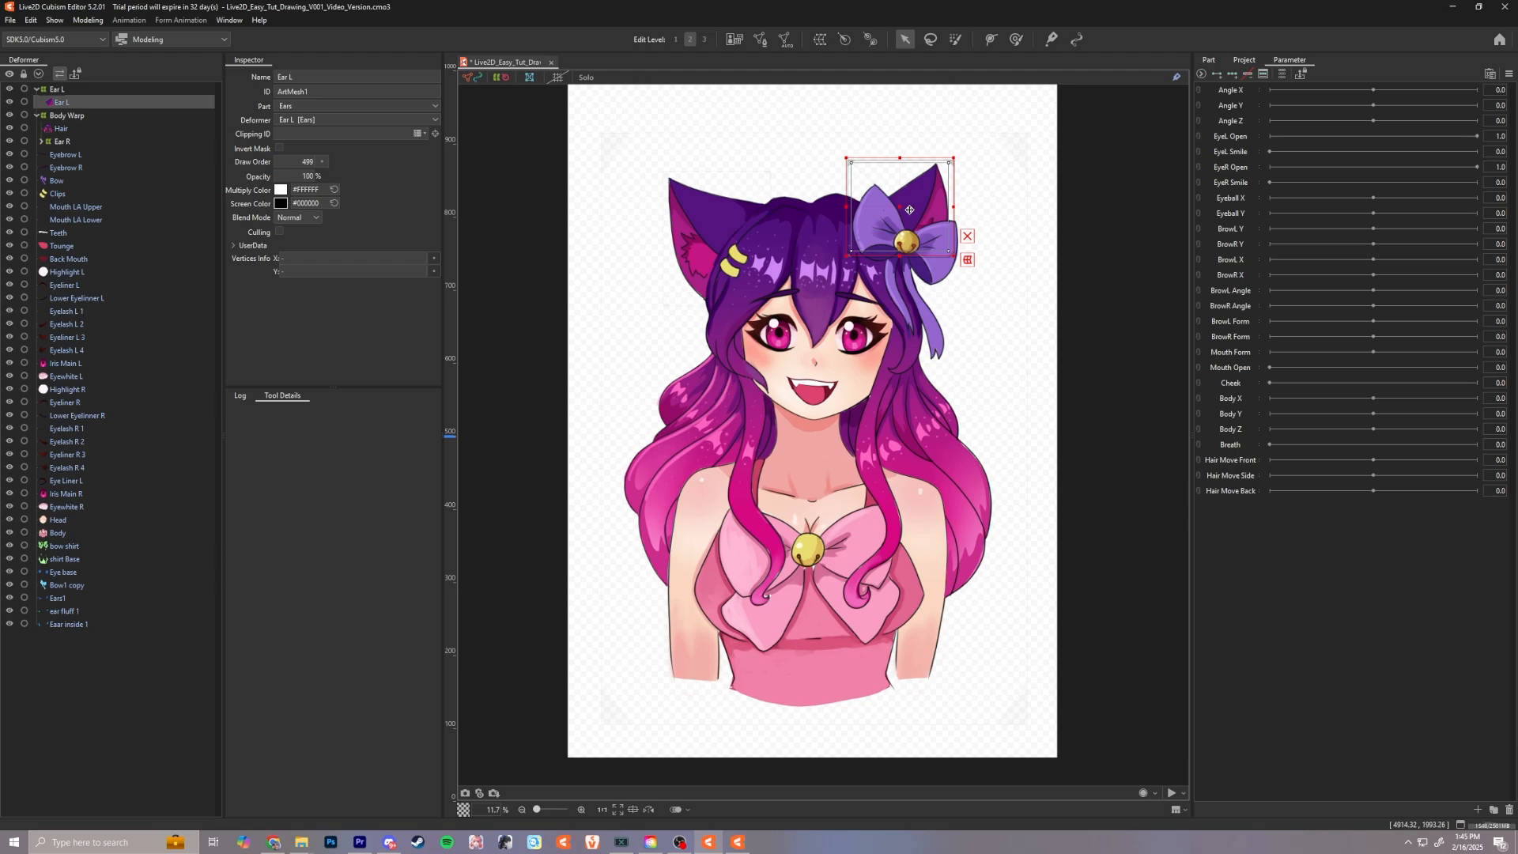
left_click_drag(909, 211, 913, 211)
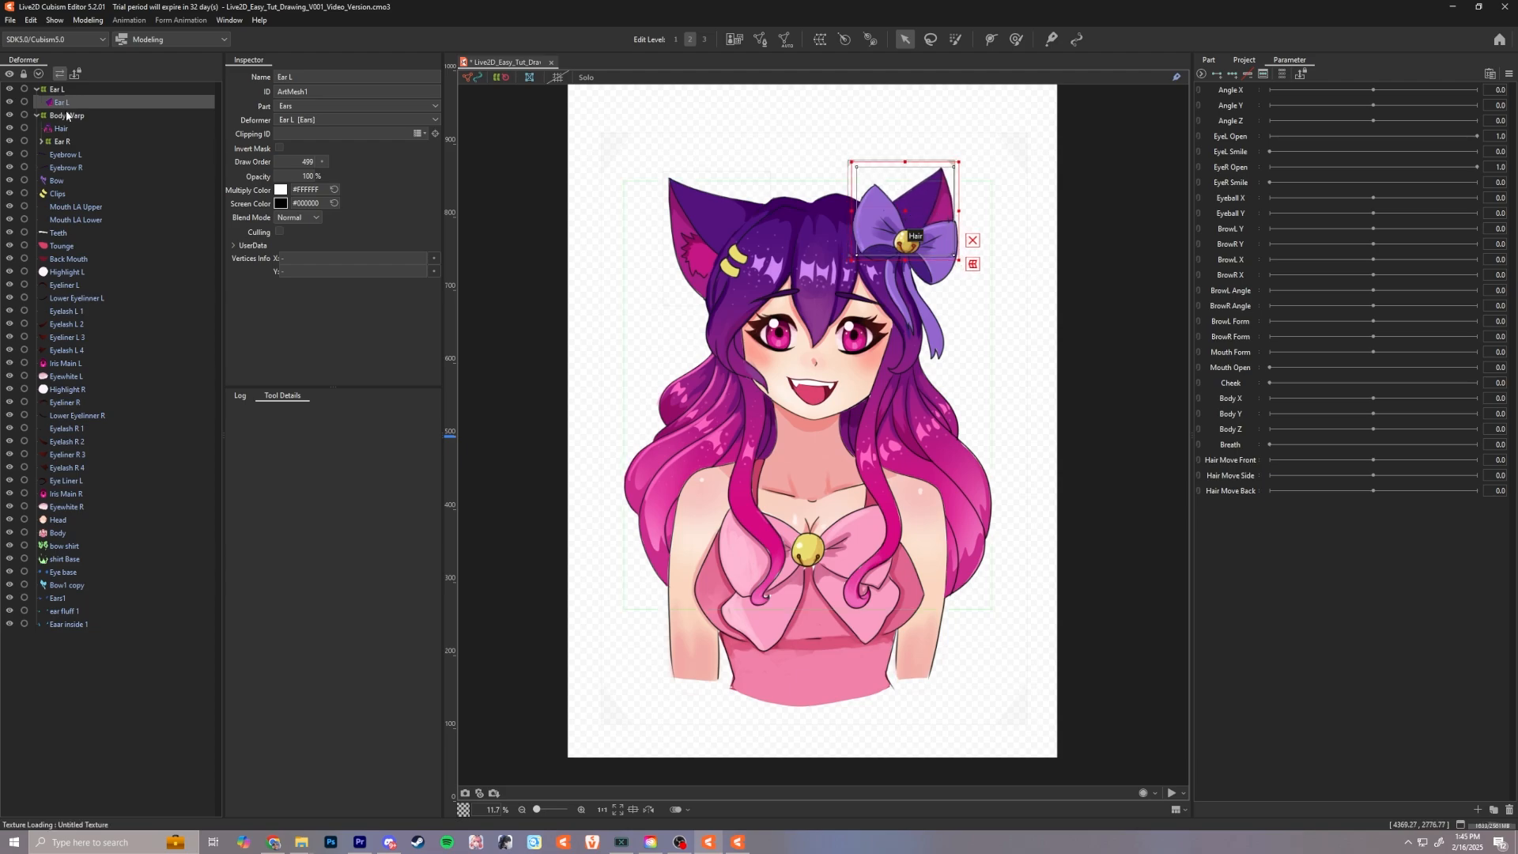
left_click(37, 141)
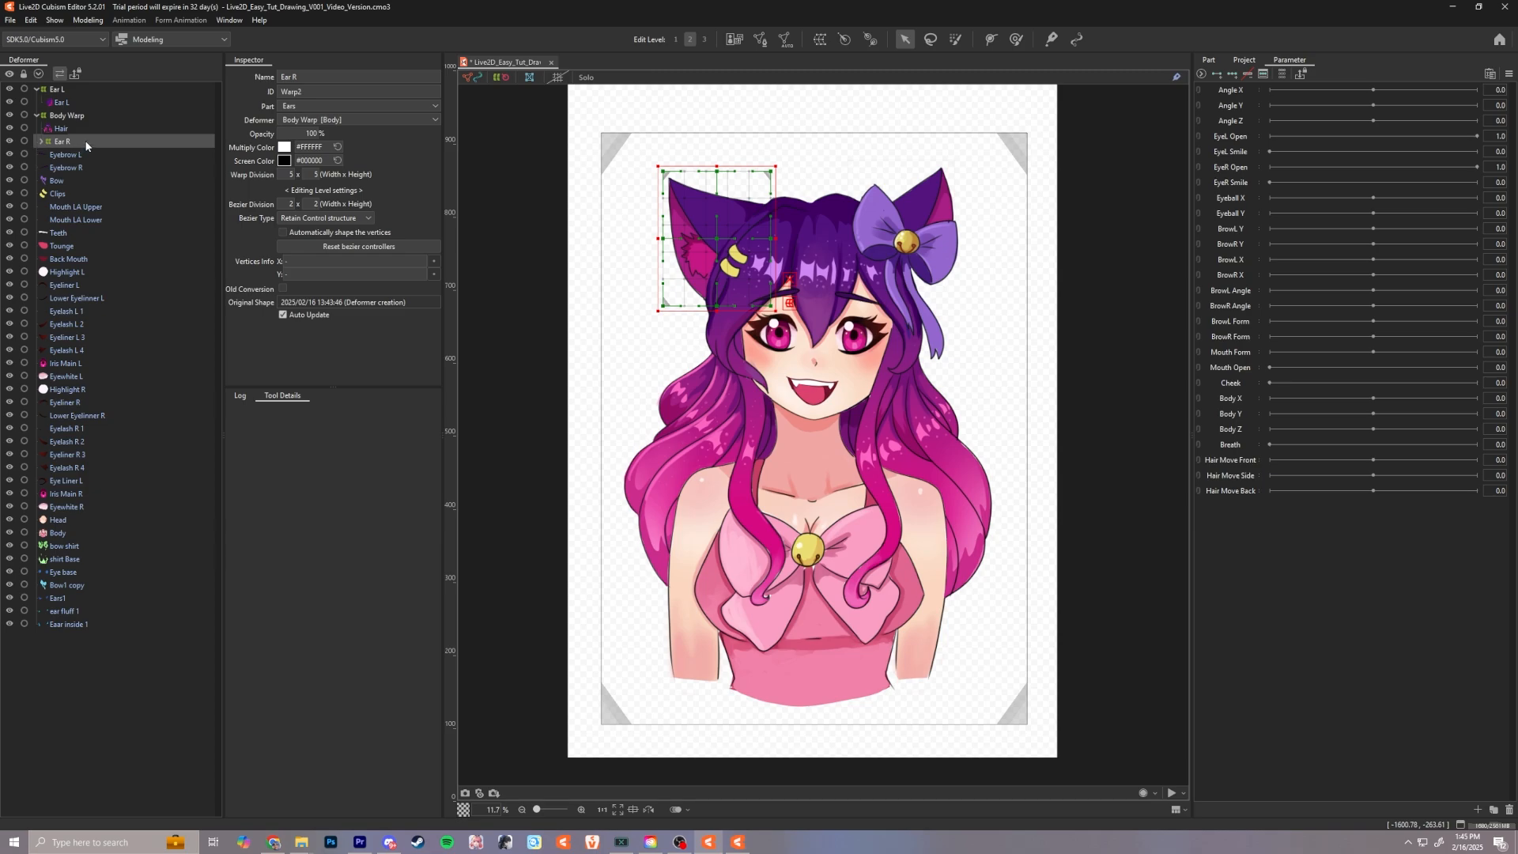
left_click(67, 92)
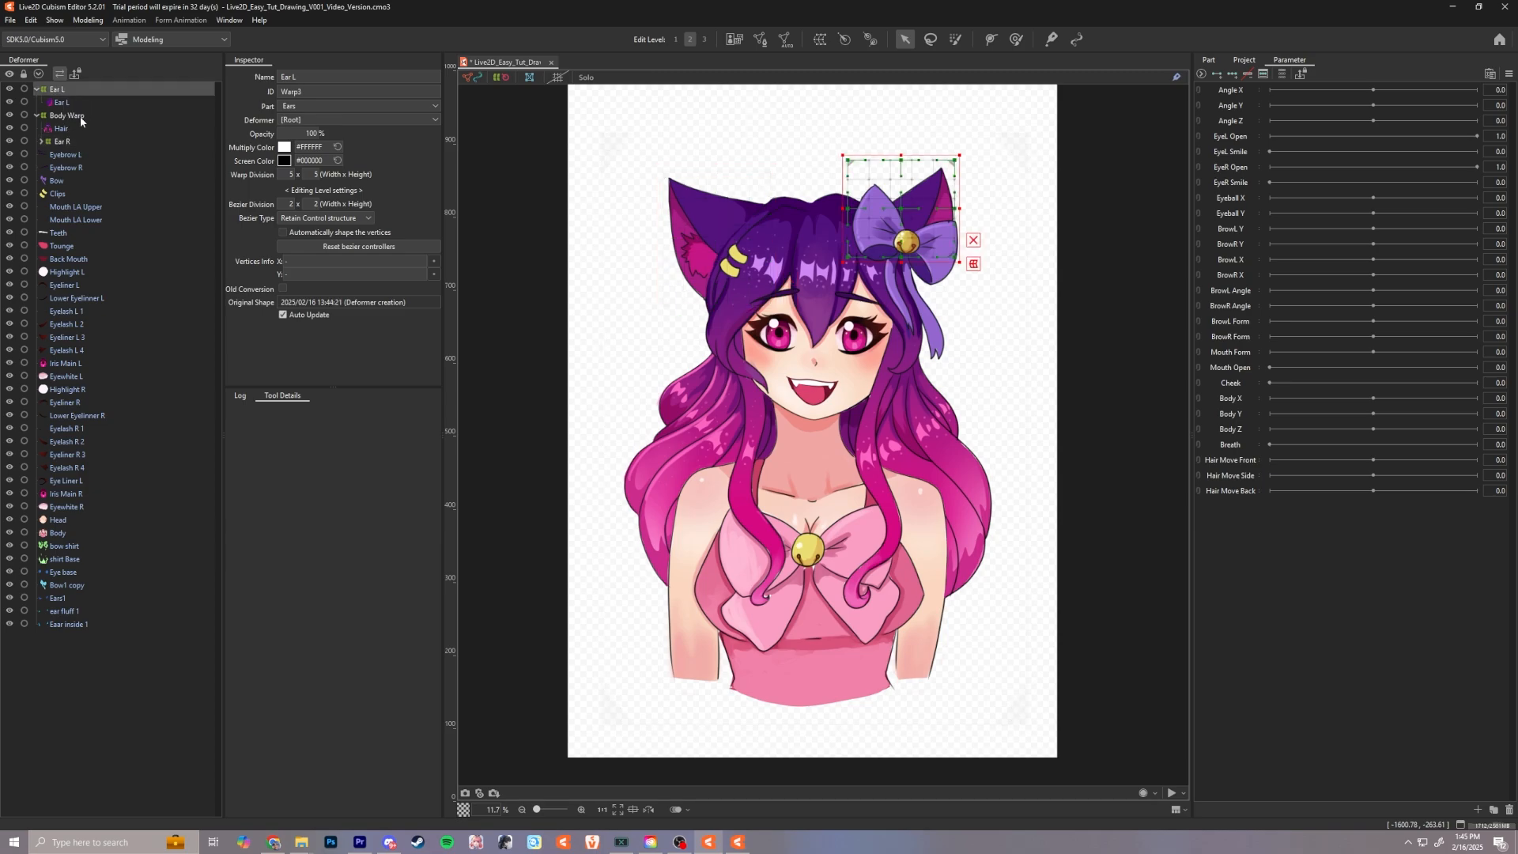
Step: Move the hair bow slightly down and outward over the base of the ear
left_click(900, 245)
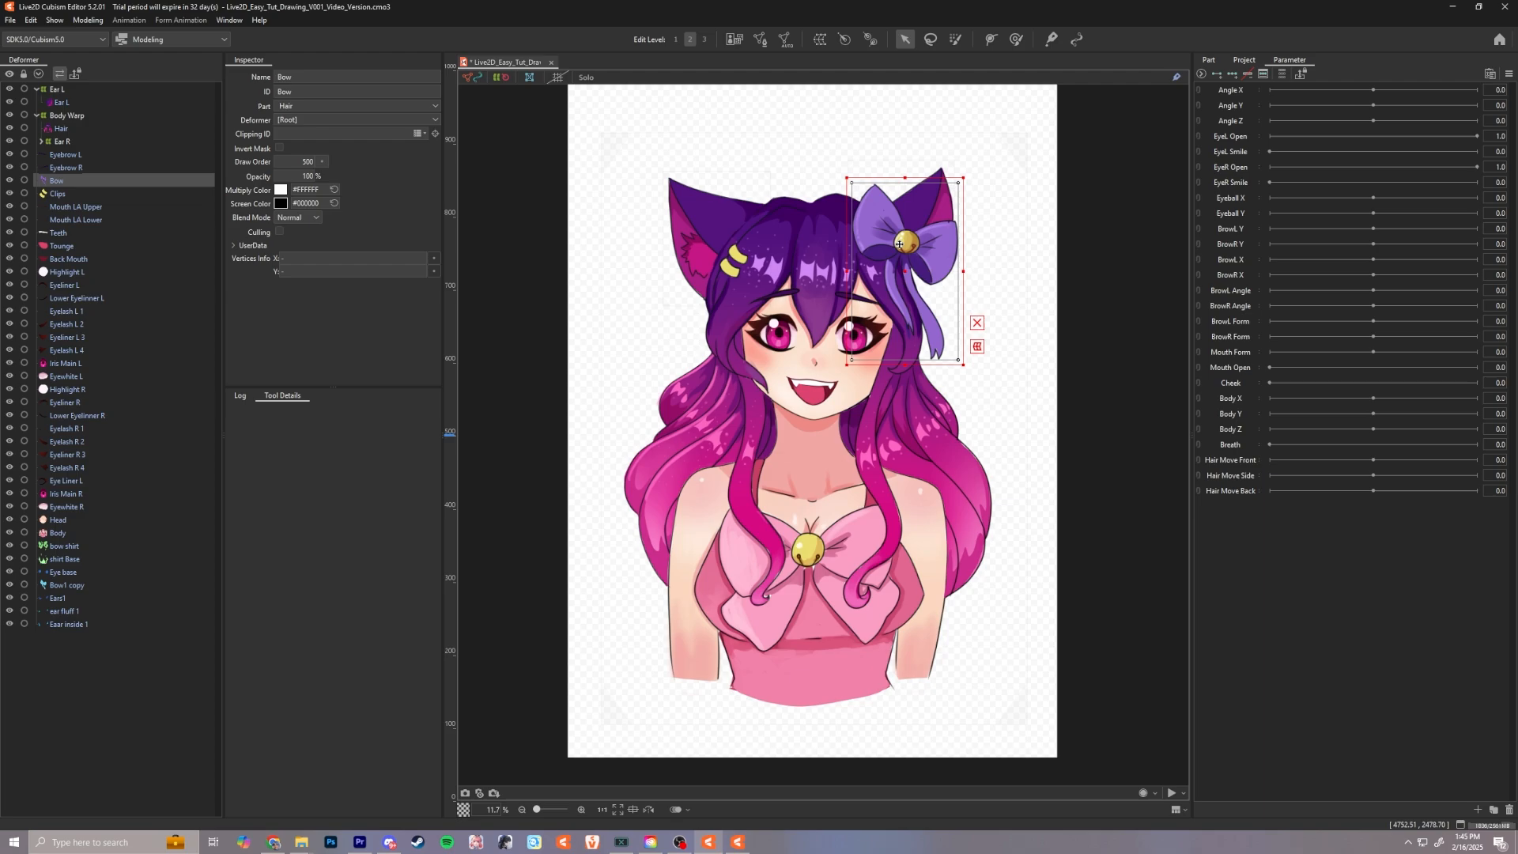
left_click_drag(900, 245, 902, 257)
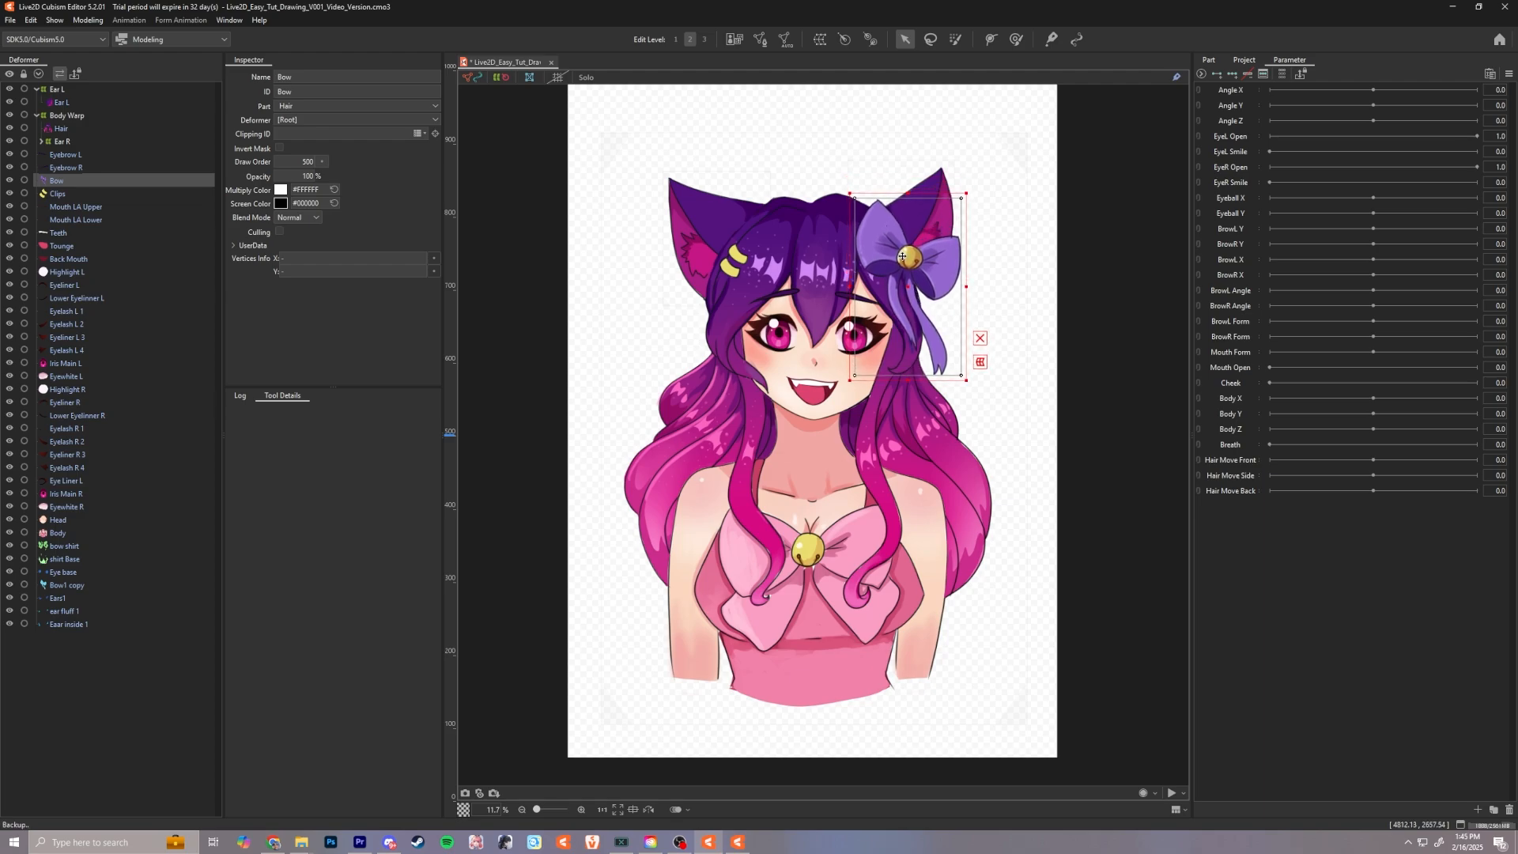
left_click(1095, 311)
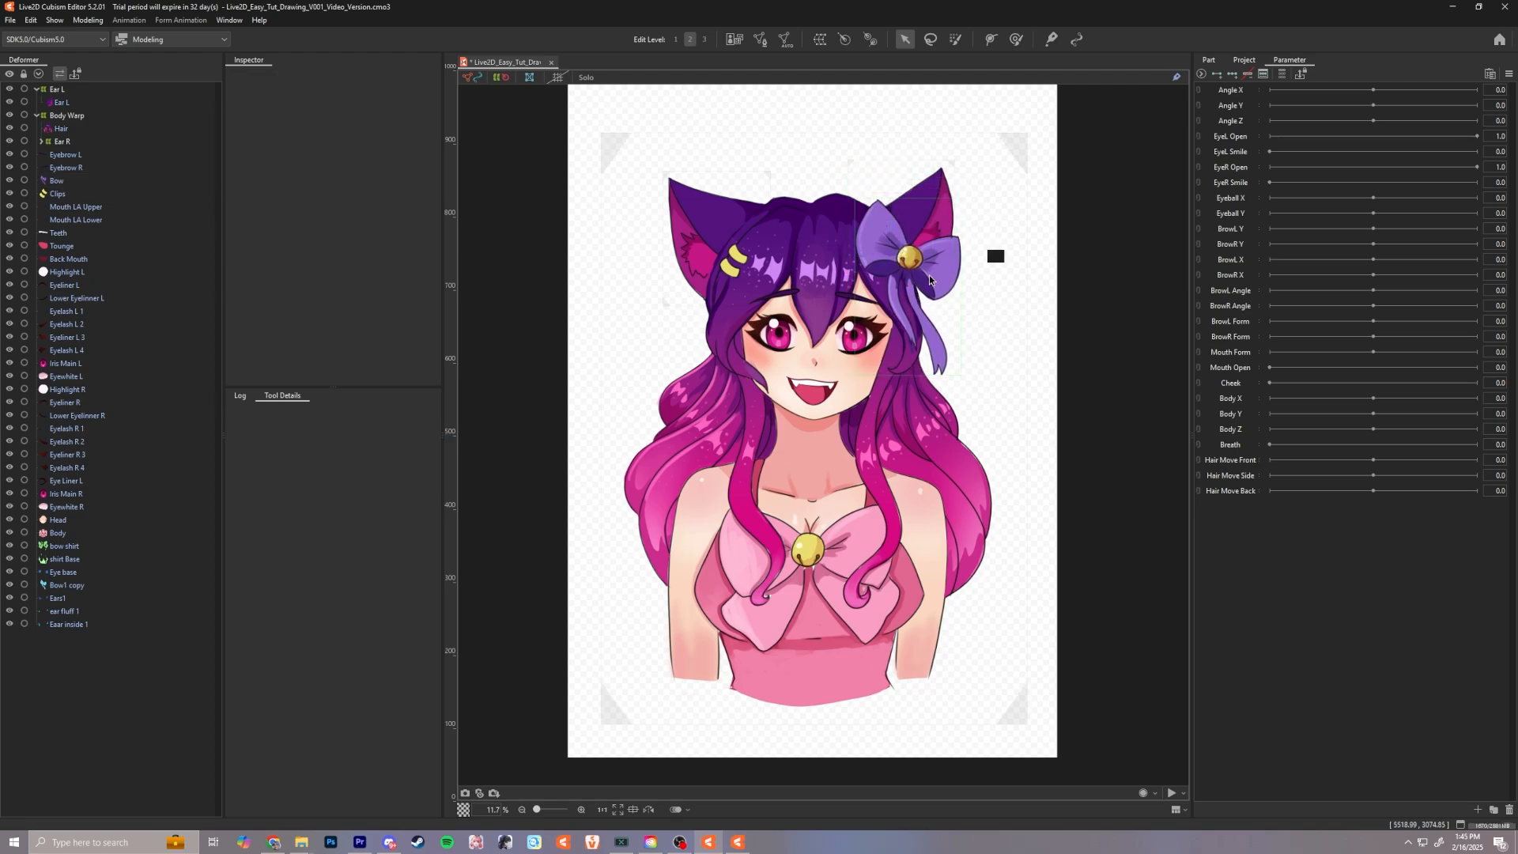
left_click_drag(907, 263, 915, 256)
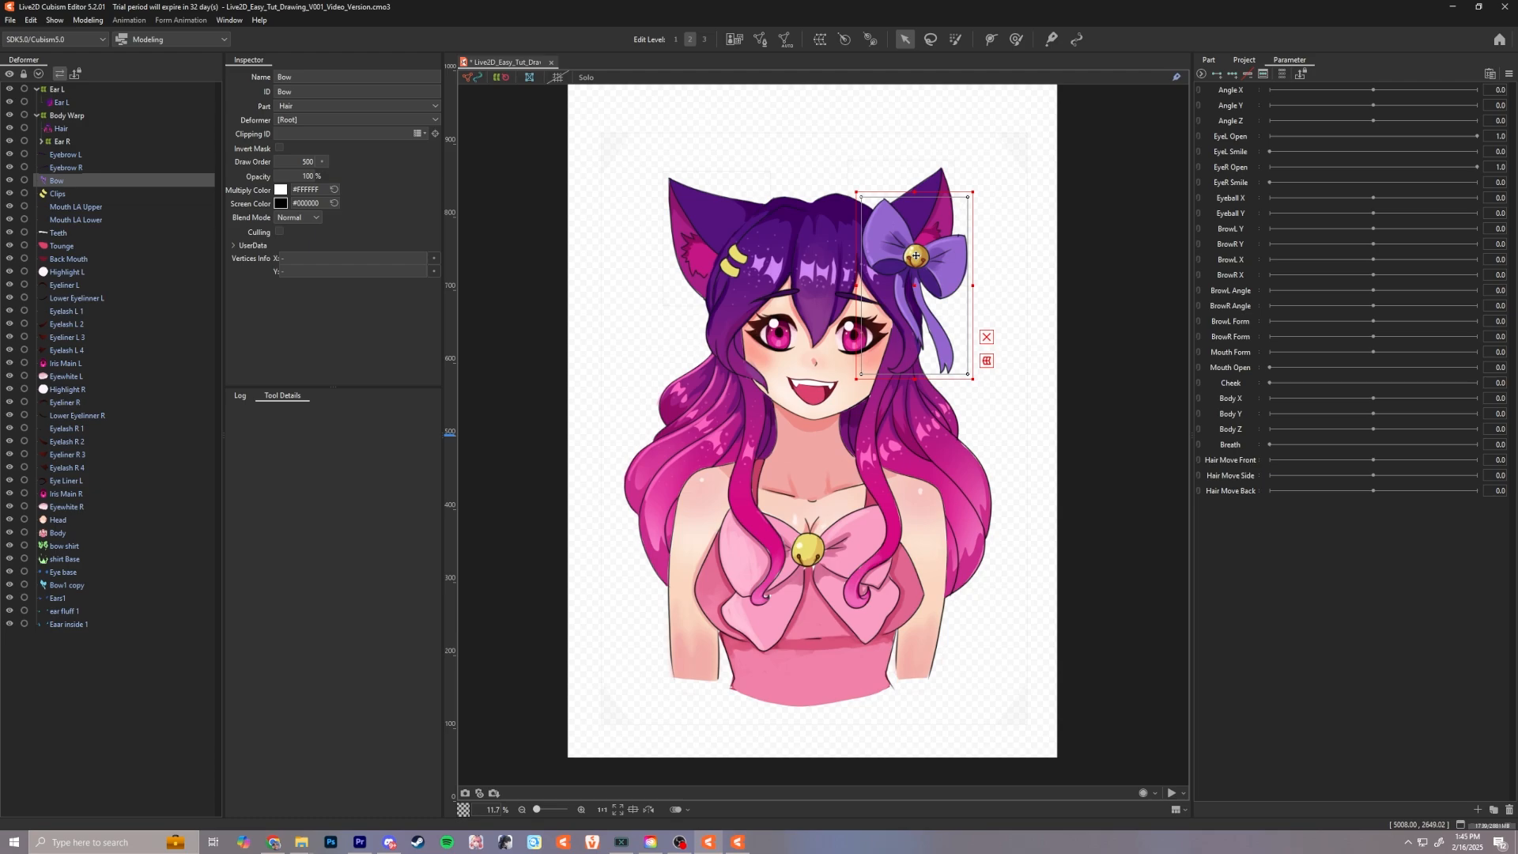
left_click(1046, 295)
Step: Nest the Ear L deformer under Body Warp and collapse both entries in the hierarchy
left_click(35, 89)
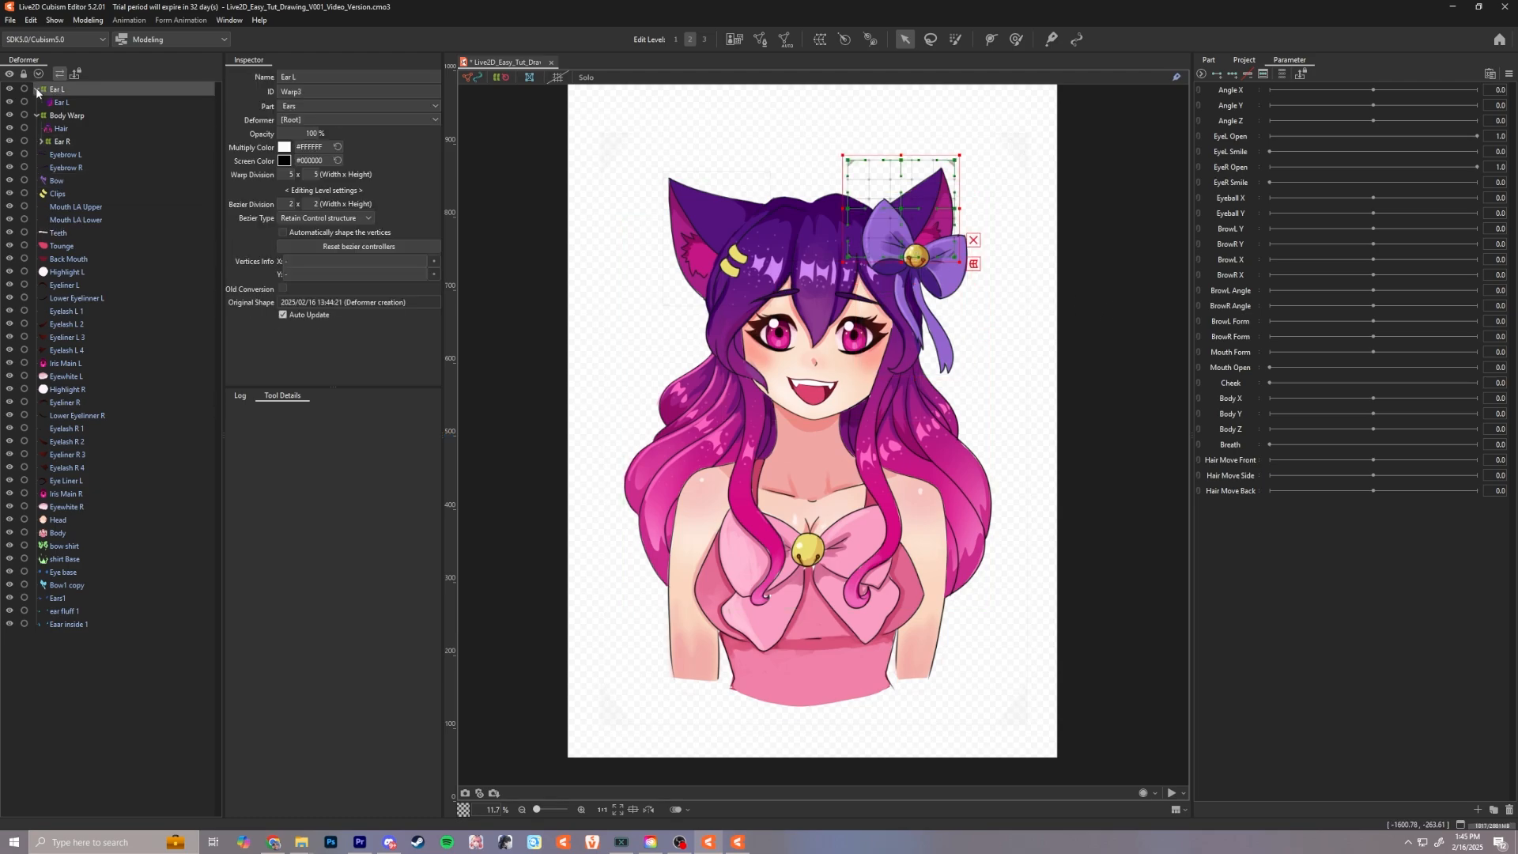
left_click(36, 88)
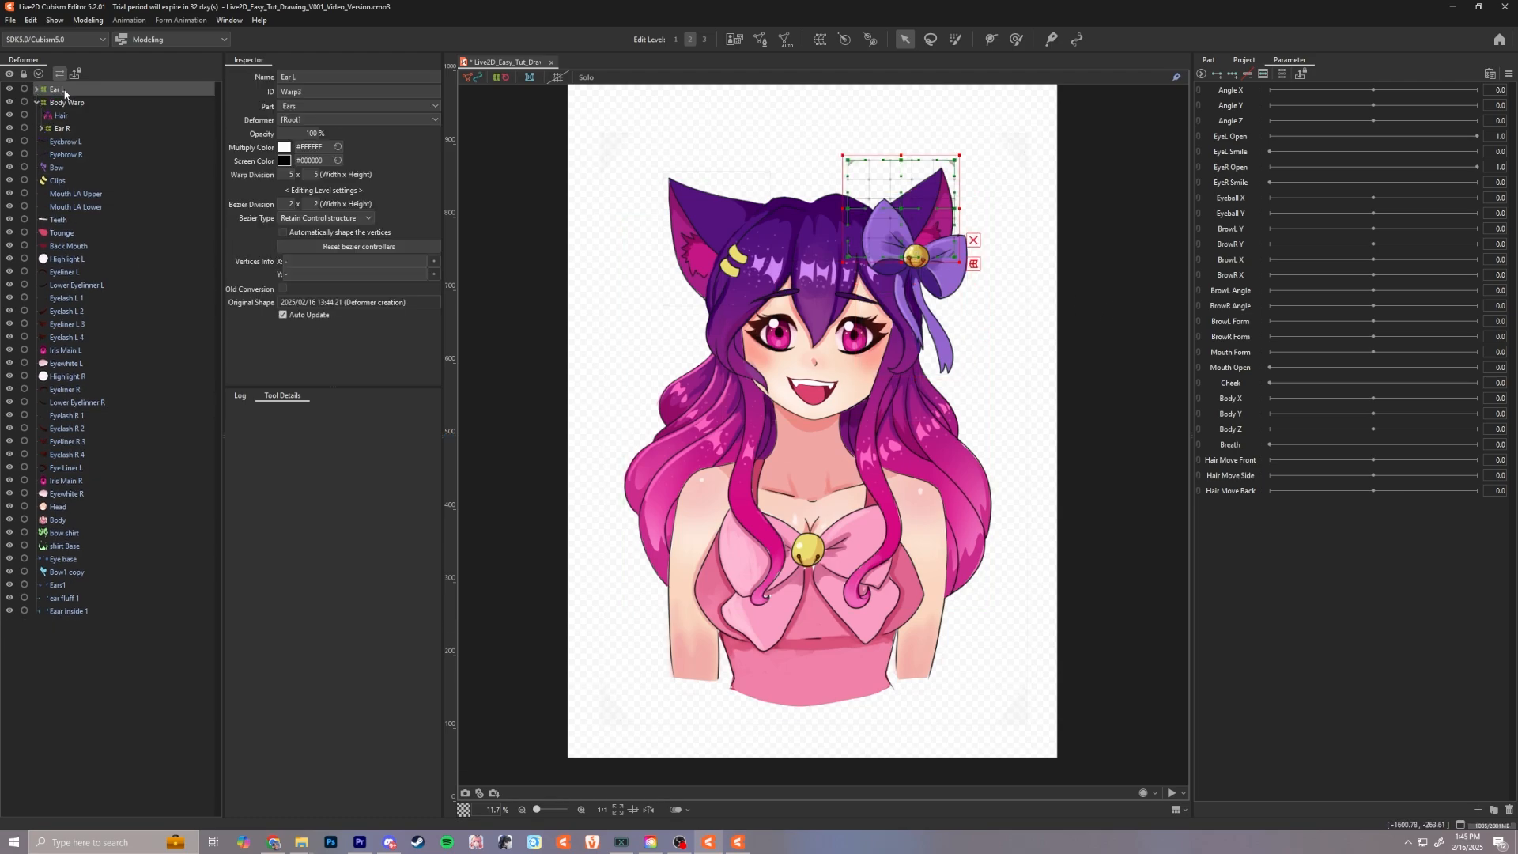
left_click_drag(65, 91, 63, 103)
left_click(36, 90)
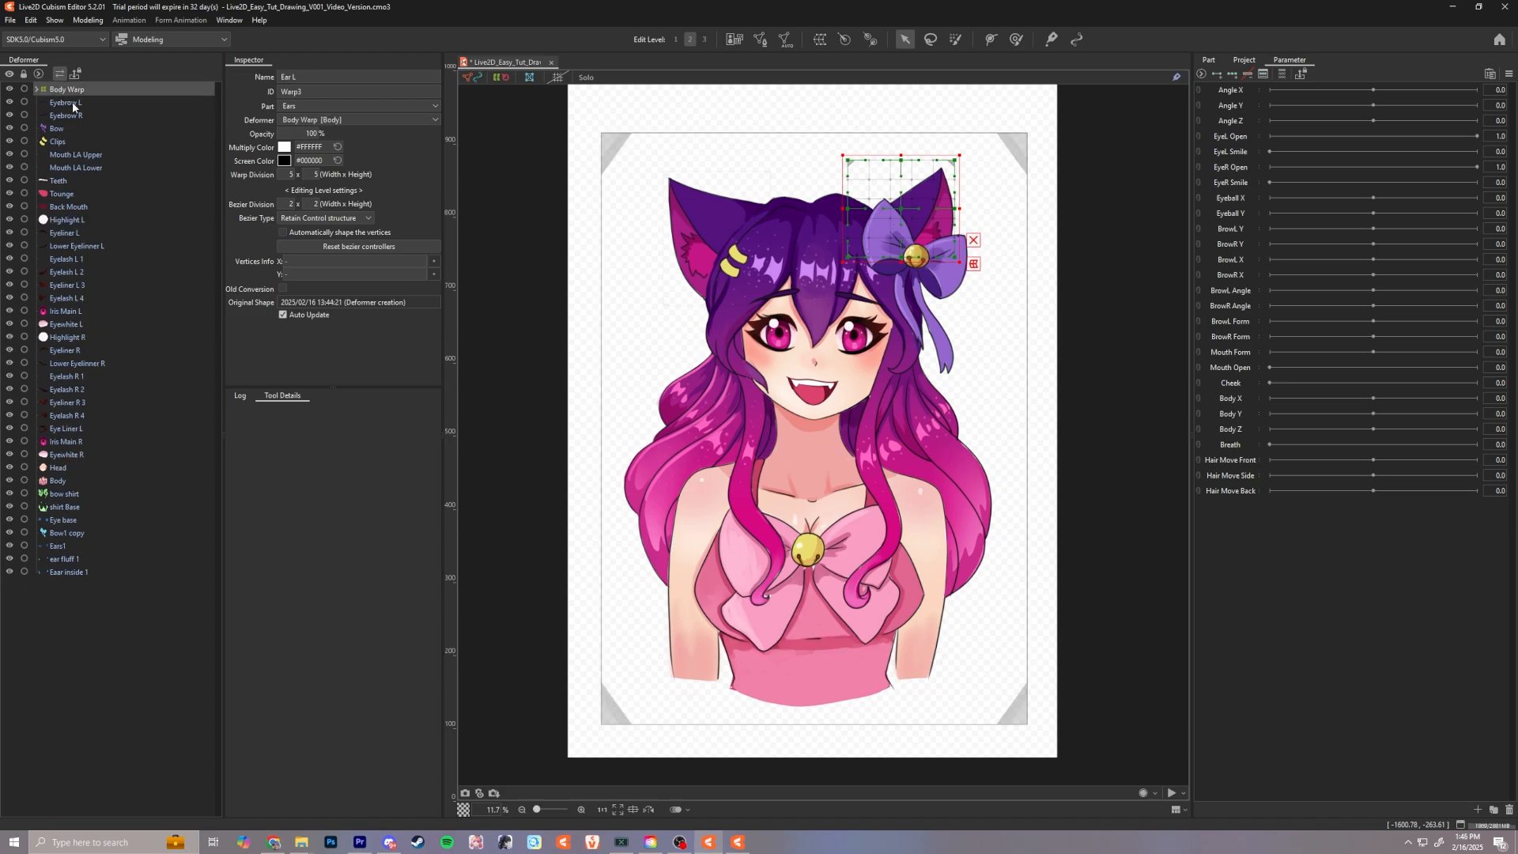
Step: Create a warp deformer named Eyebrow L as parent of the Eyebrow L object in the EyeBrows part, and nest it under Body Warp
left_click(71, 102)
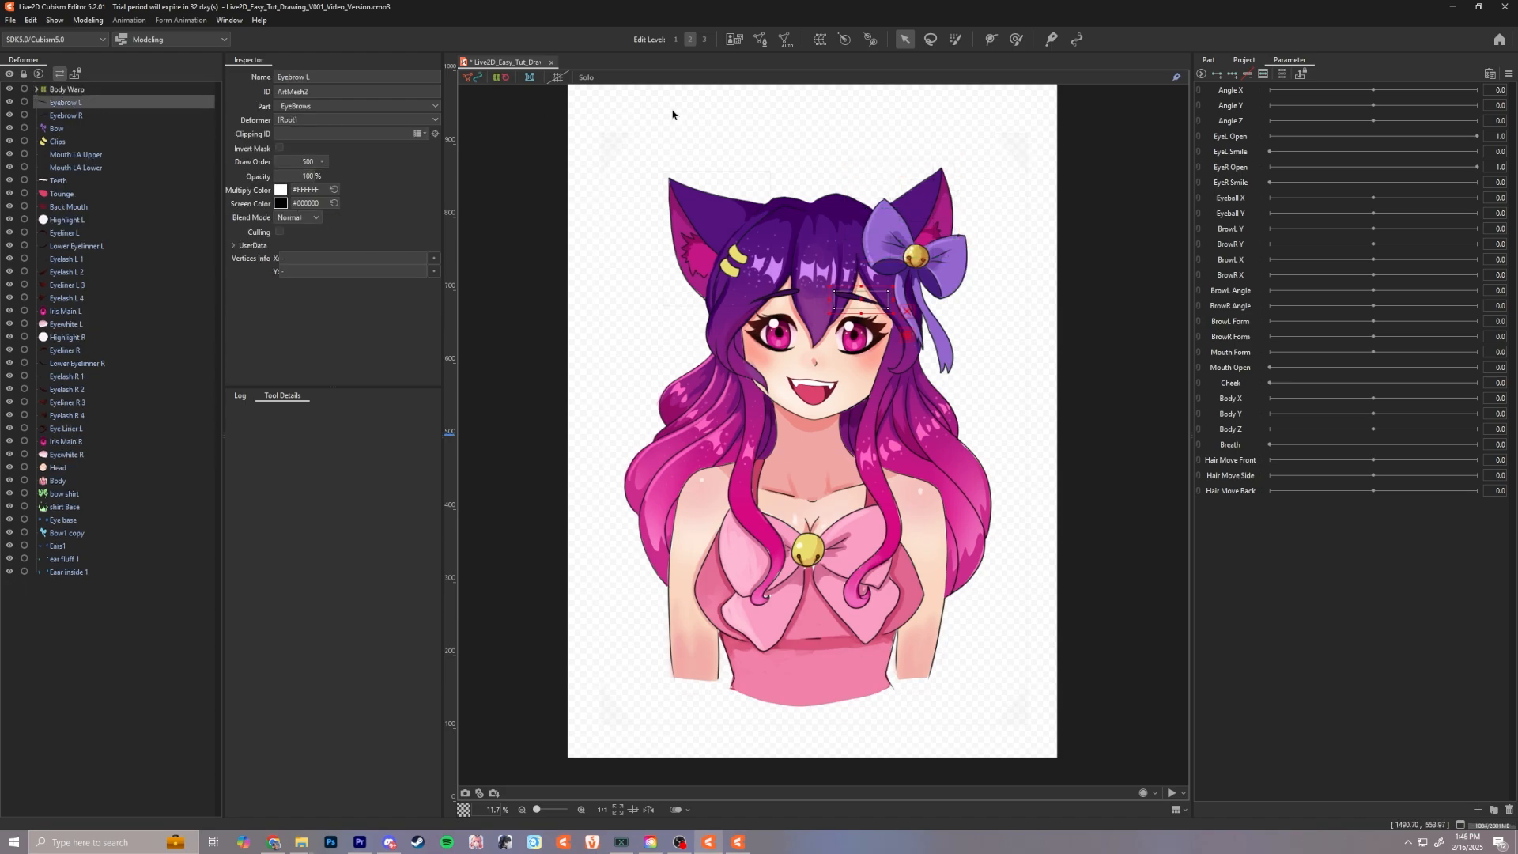
left_click(821, 43)
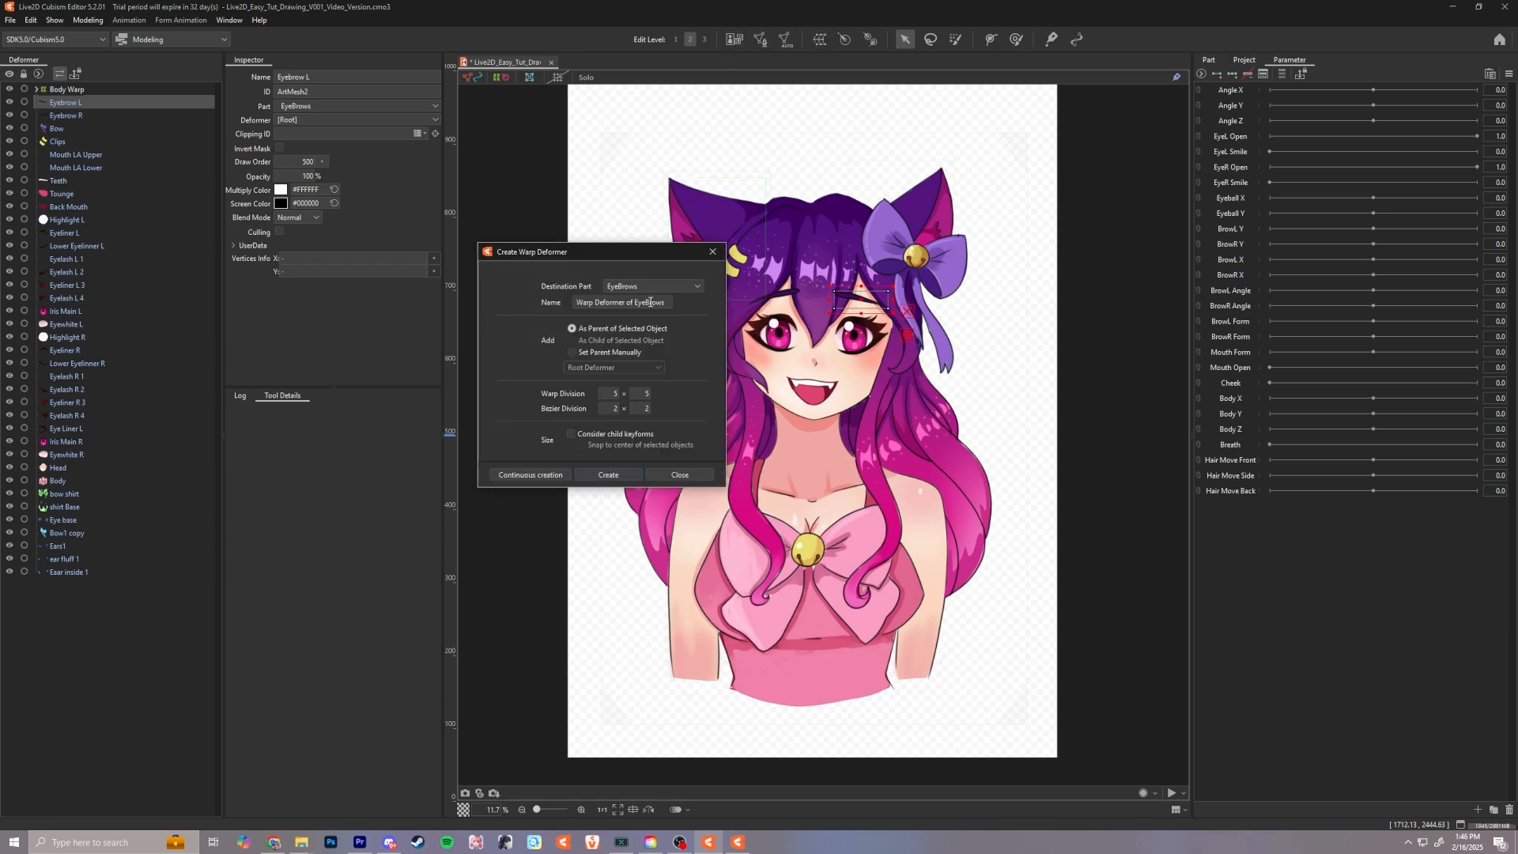
triple_click(667, 305)
type("Eyebrow L")
left_click(615, 475)
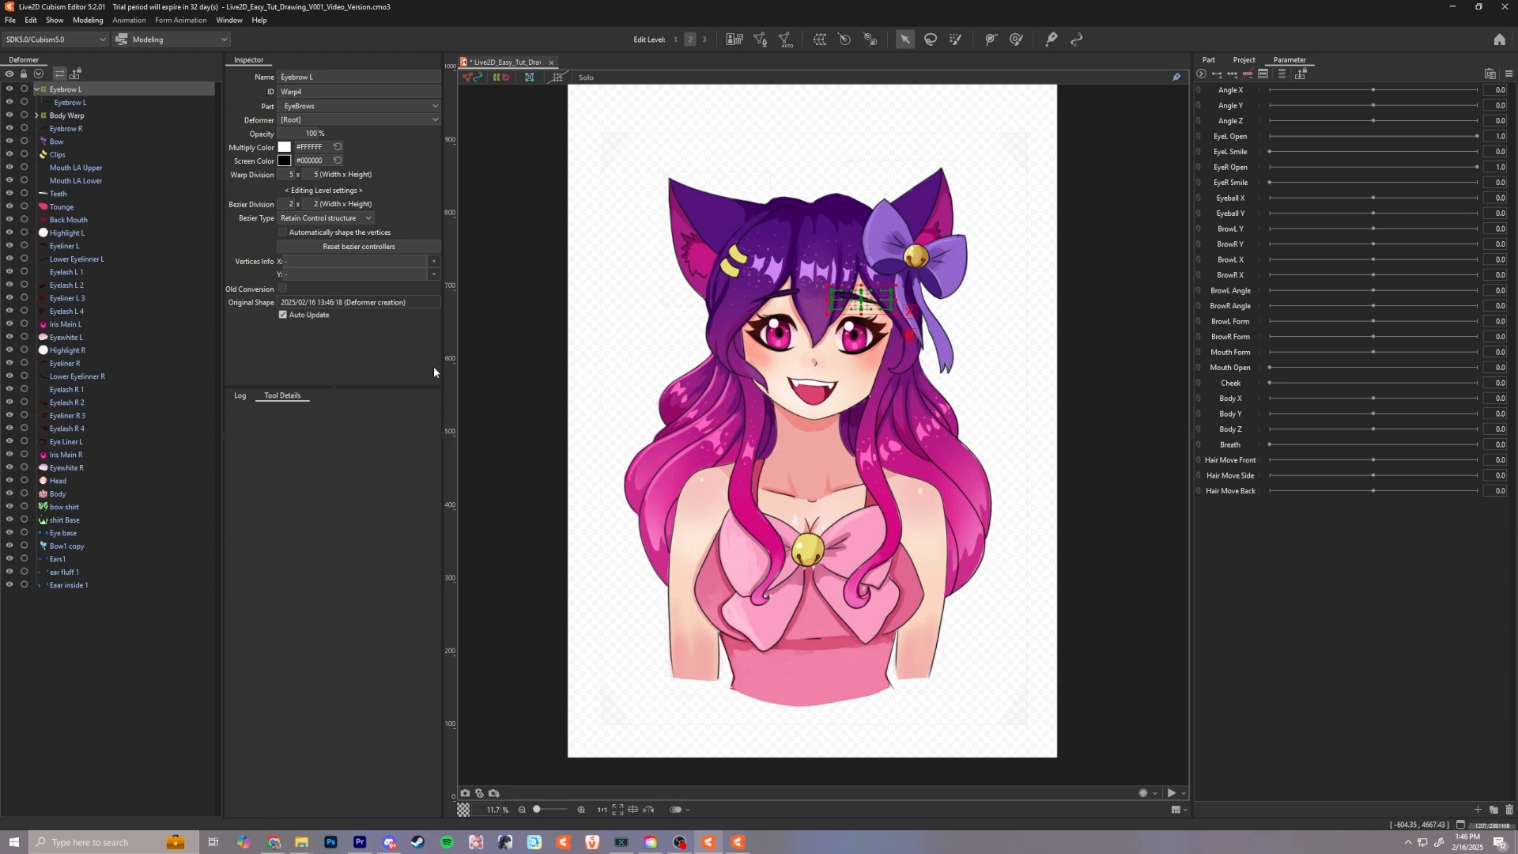
left_click_drag(62, 95, 76, 119)
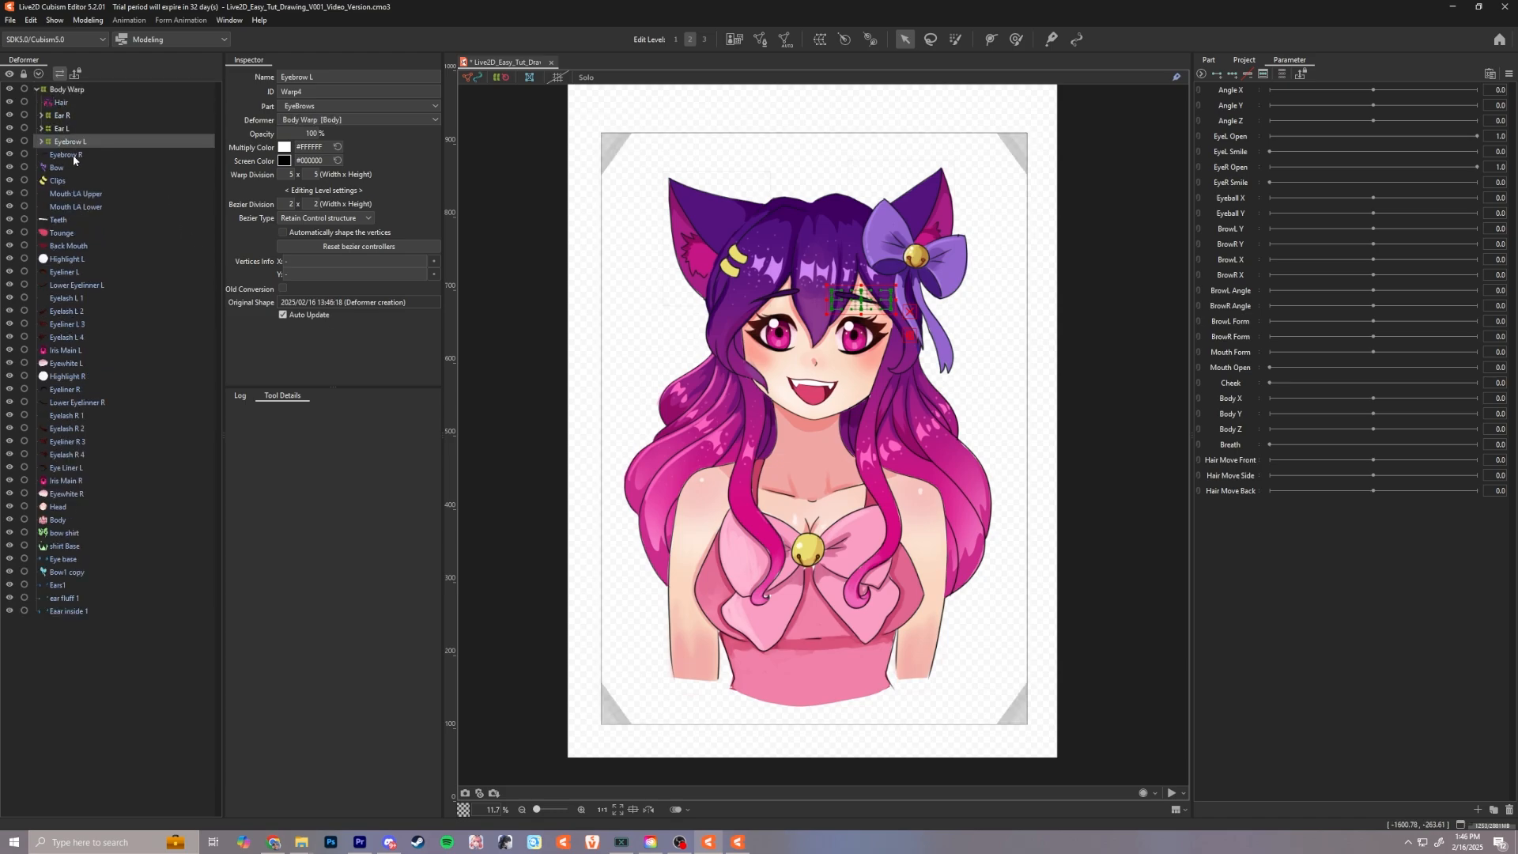
Step: Create an Eyebrow R warp deformer as parent of the Eyebrow R object in the EyeBrows part, nest it under Body Warp and collapse it
left_click(73, 154)
left_click(820, 39)
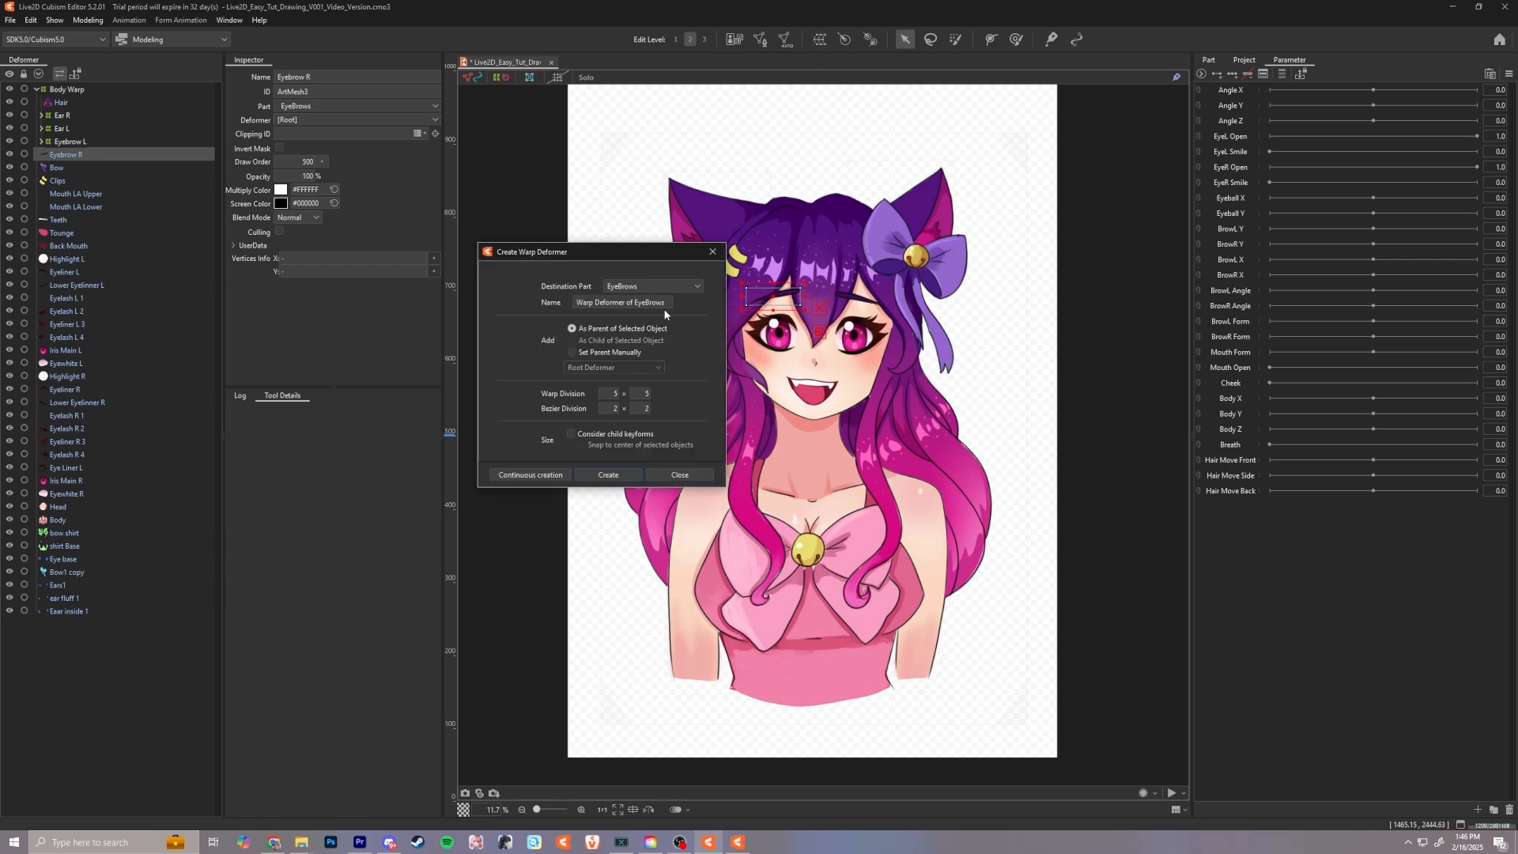
triple_click(662, 302)
type("Eyebrow R")
key("Return")
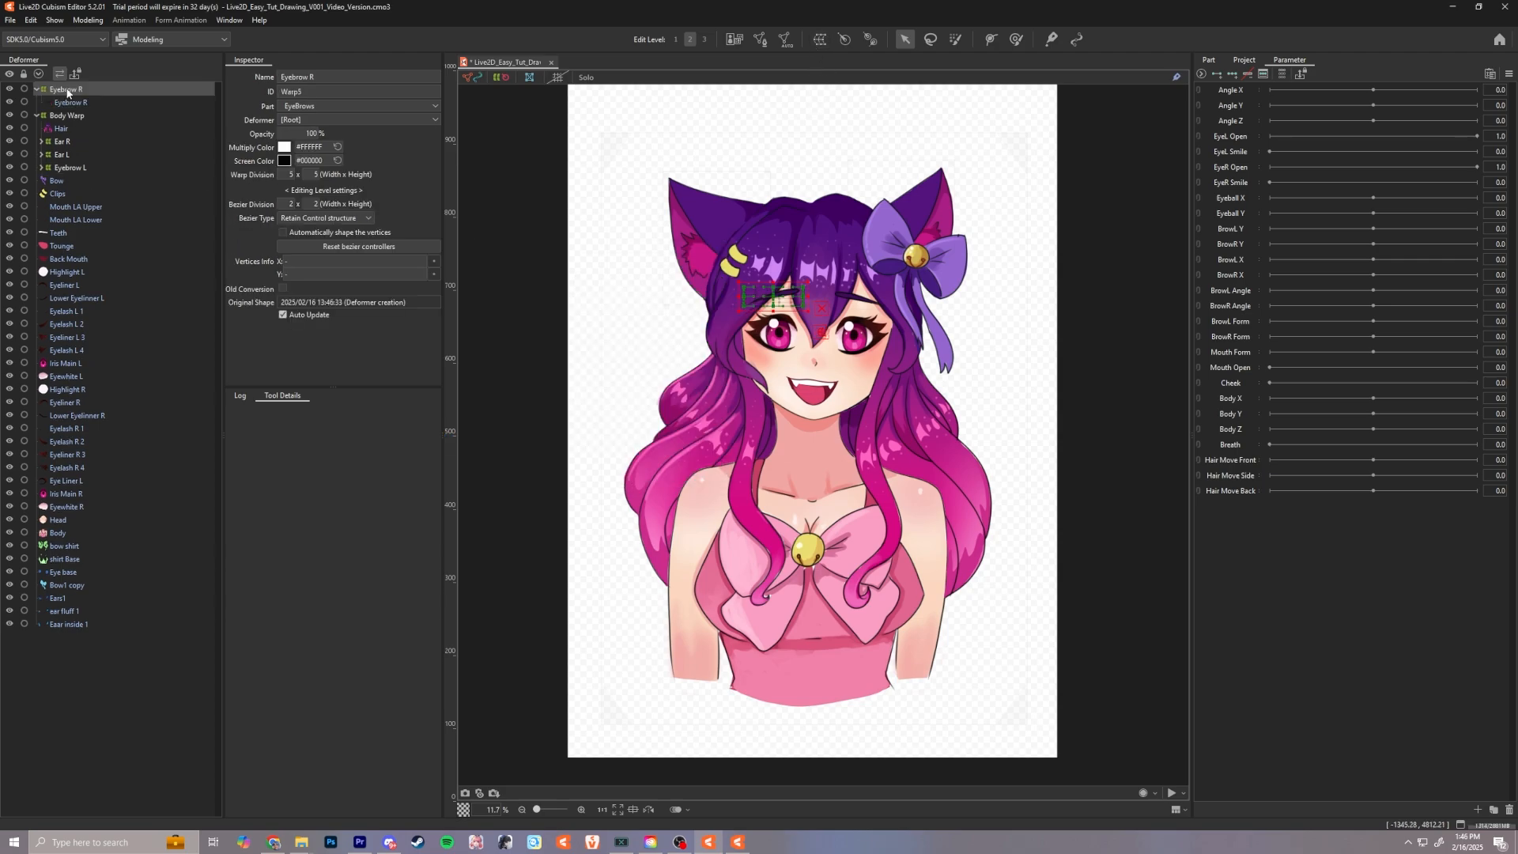
left_click_drag(67, 91, 87, 146)
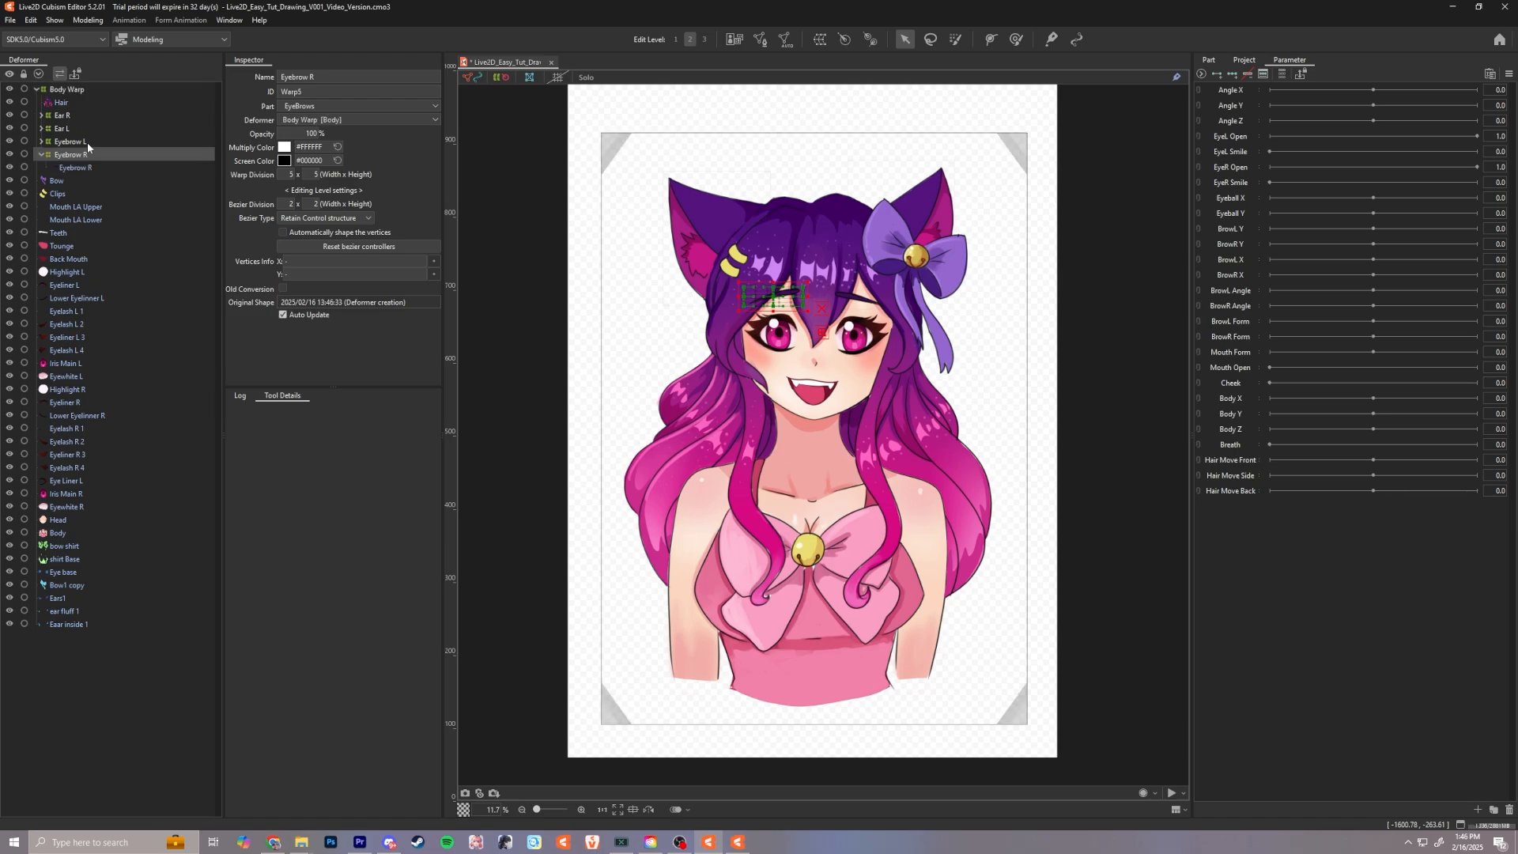
left_click(41, 155)
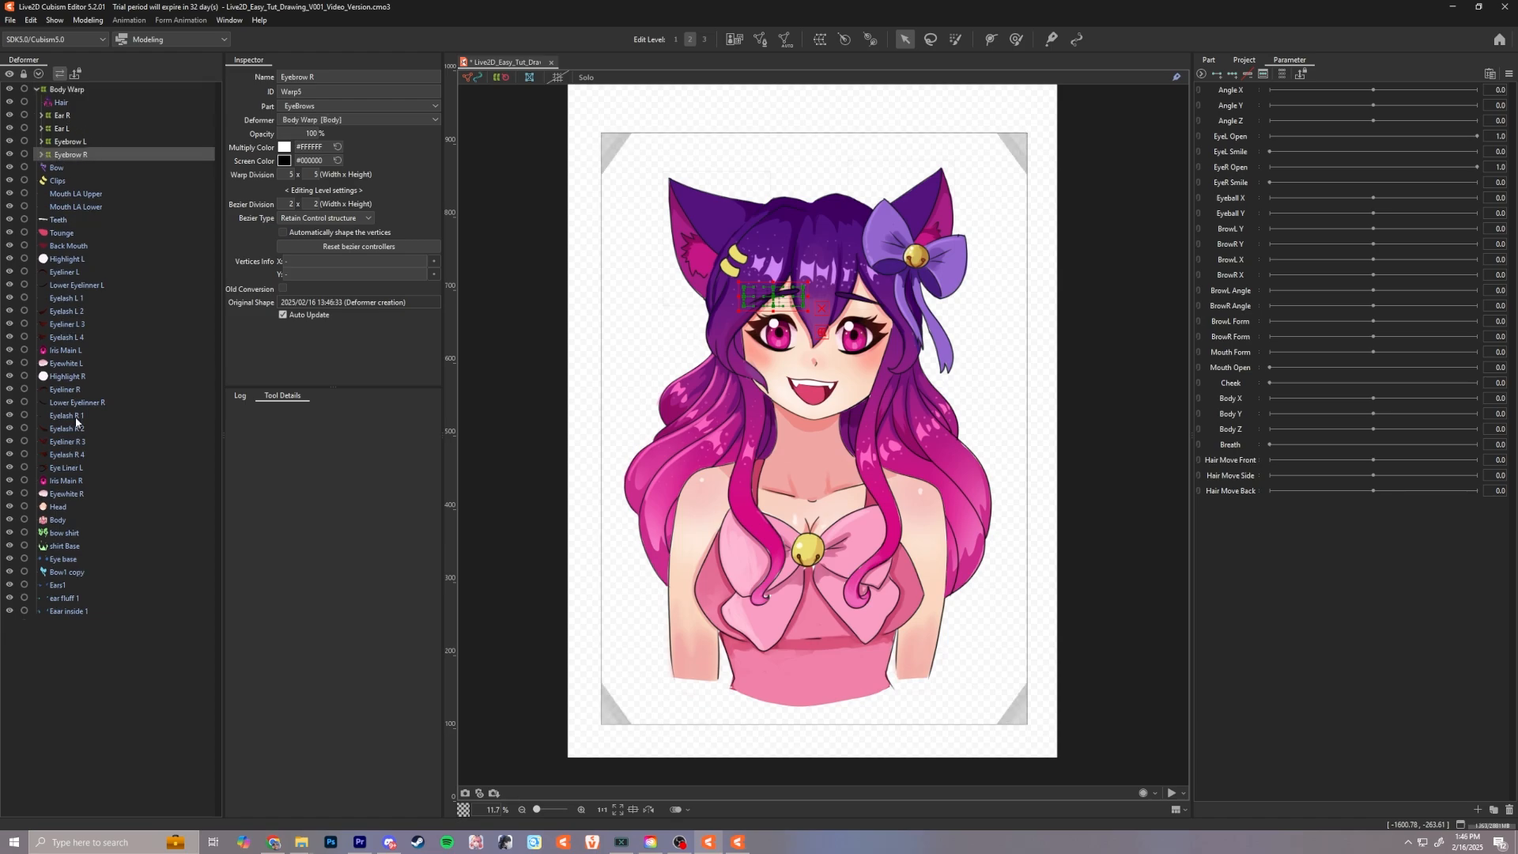
Step: Create a warp deformer named Hair as parent of the Hair object in the Hair part, and collapse its entry
left_click(57, 103)
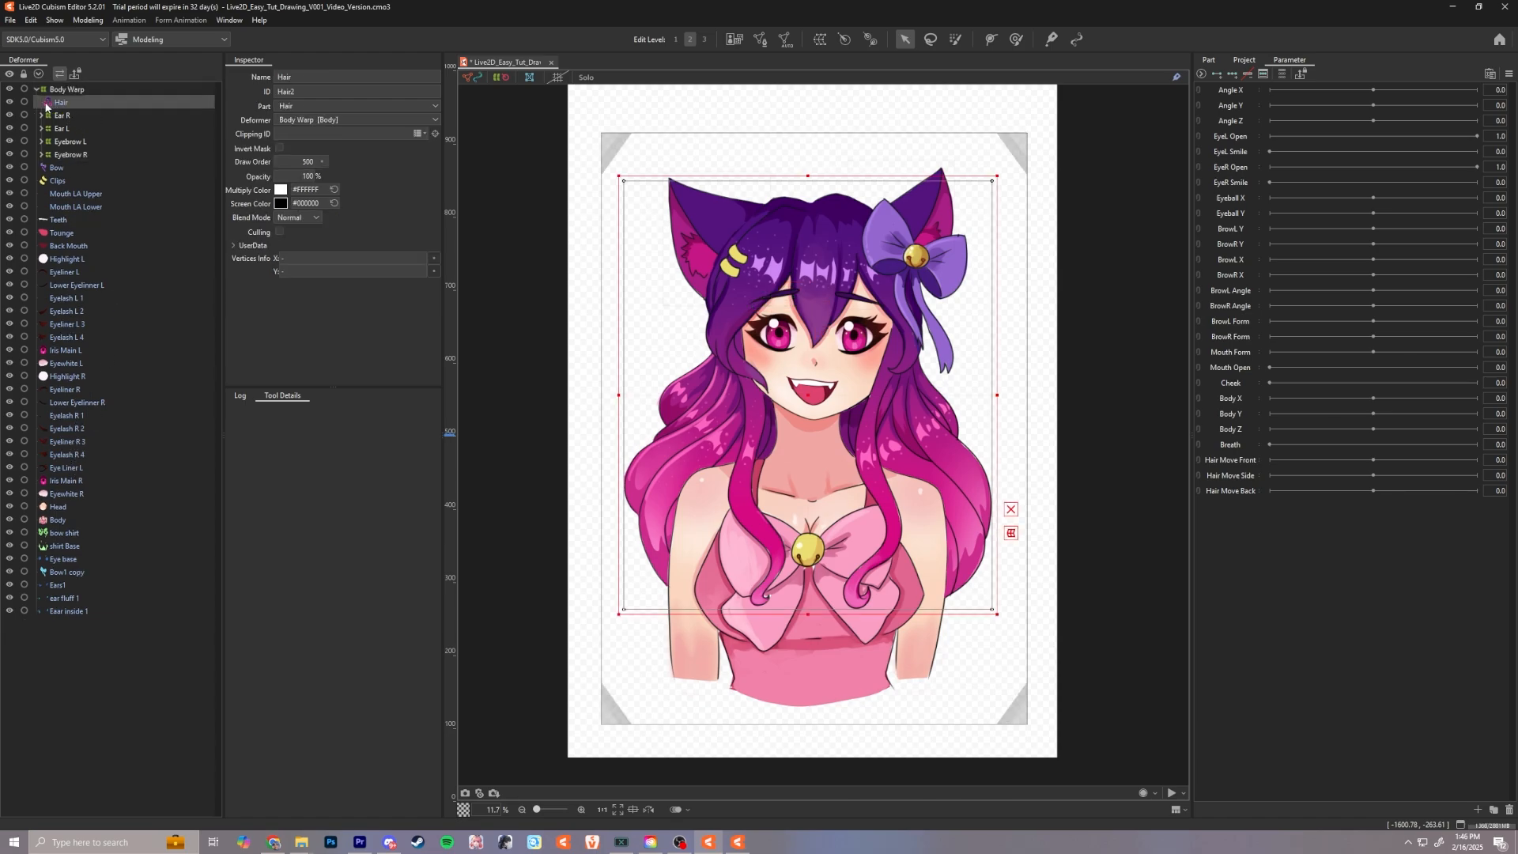
left_click(820, 39)
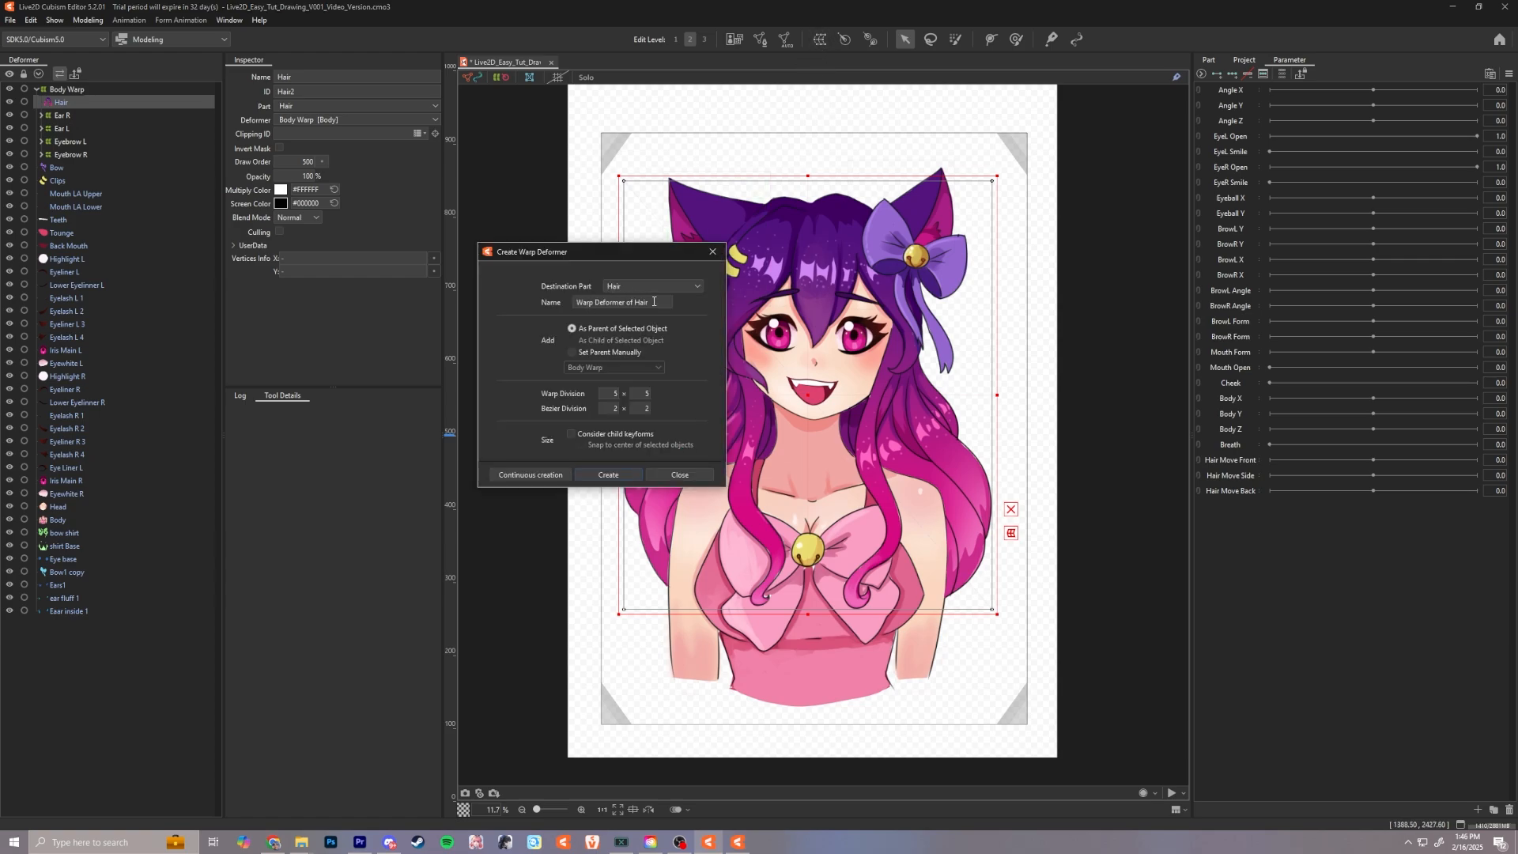
left_click_drag(654, 302, 457, 288)
type("Hair")
key("Return")
left_click(38, 155)
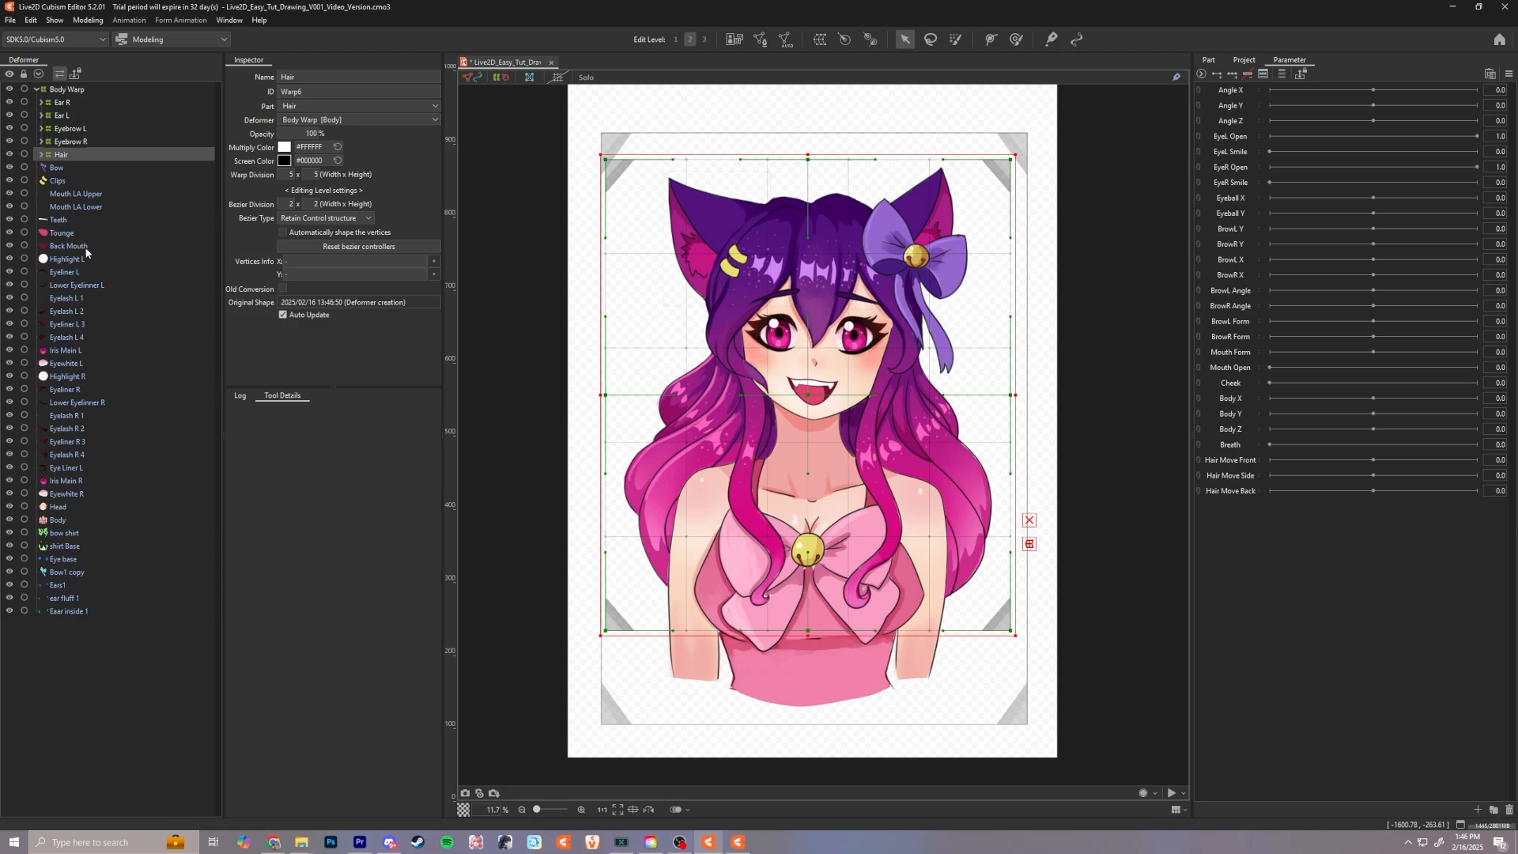
Step: Select the Mouth LA Upper object and examine up close how the upper and lower mouth line art fits the mouth
left_click(83, 195)
scroll(847, 370, "up", 3)
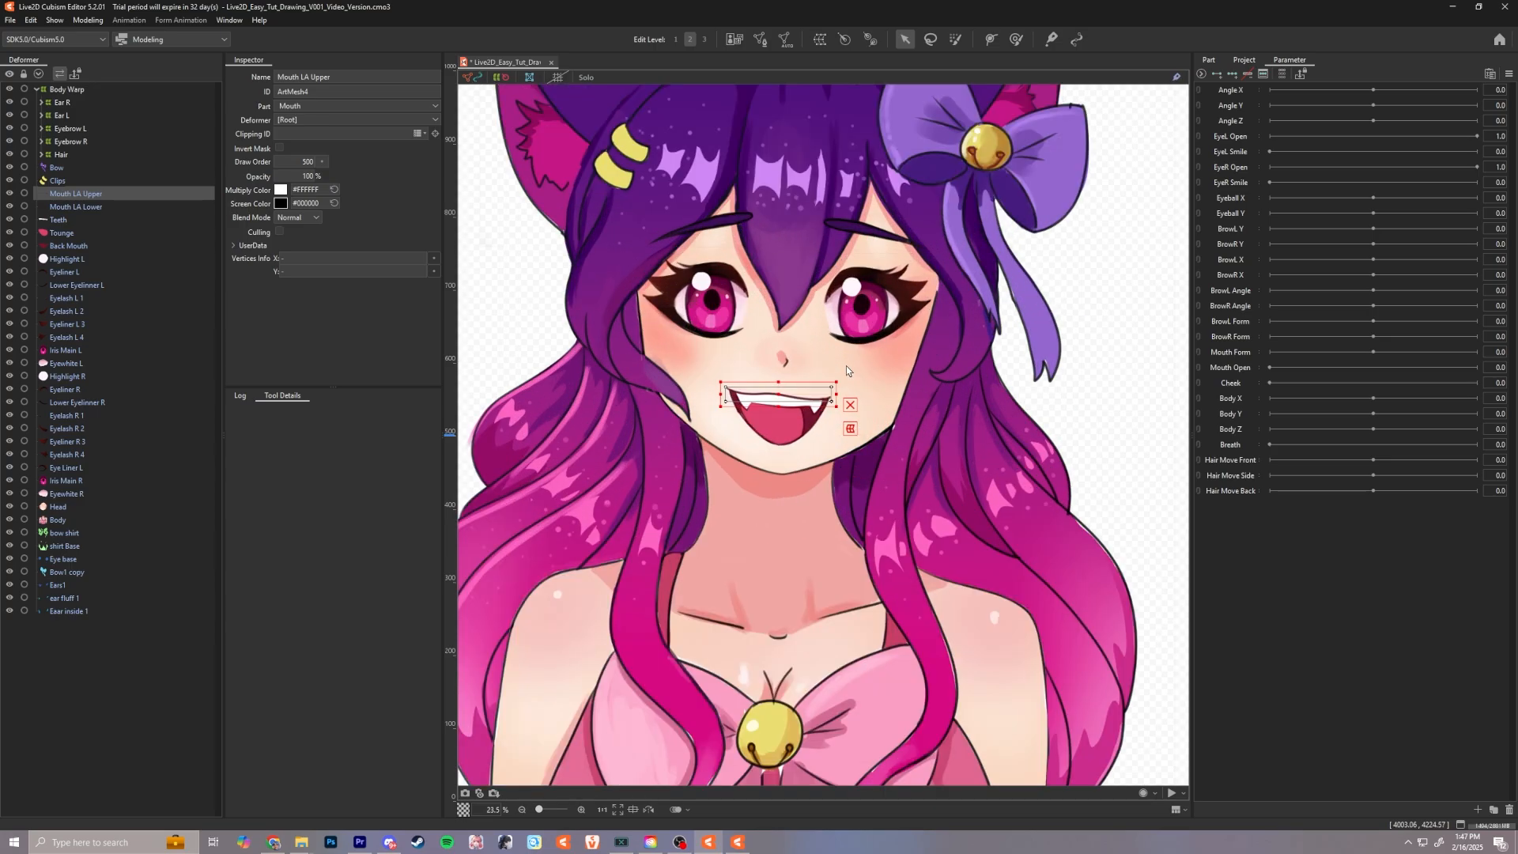
scroll(847, 370, "up", 1)
scroll(797, 370, "down", 1)
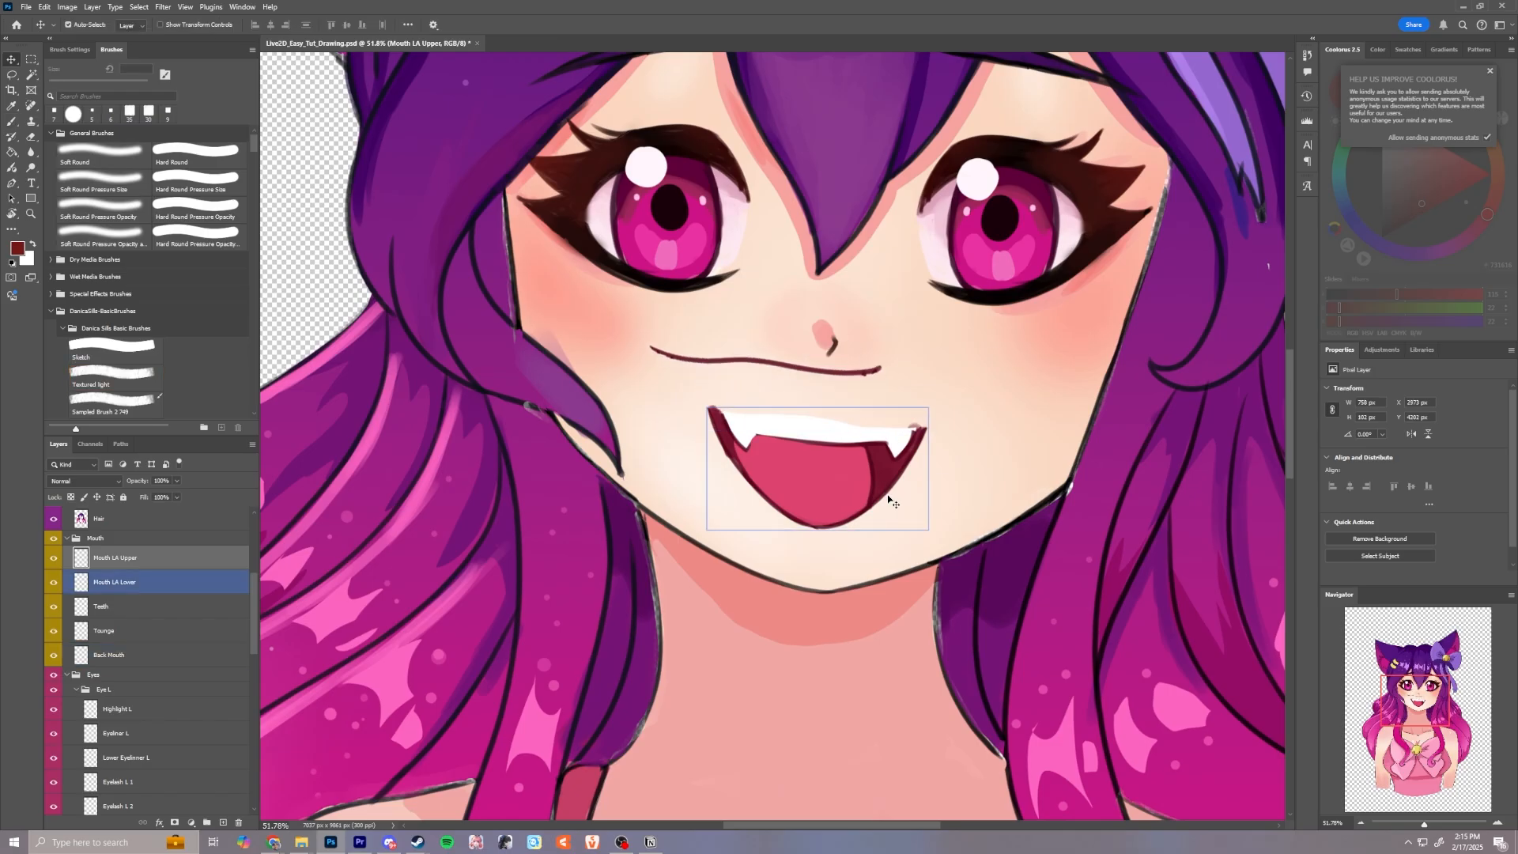
left_click(891, 501)
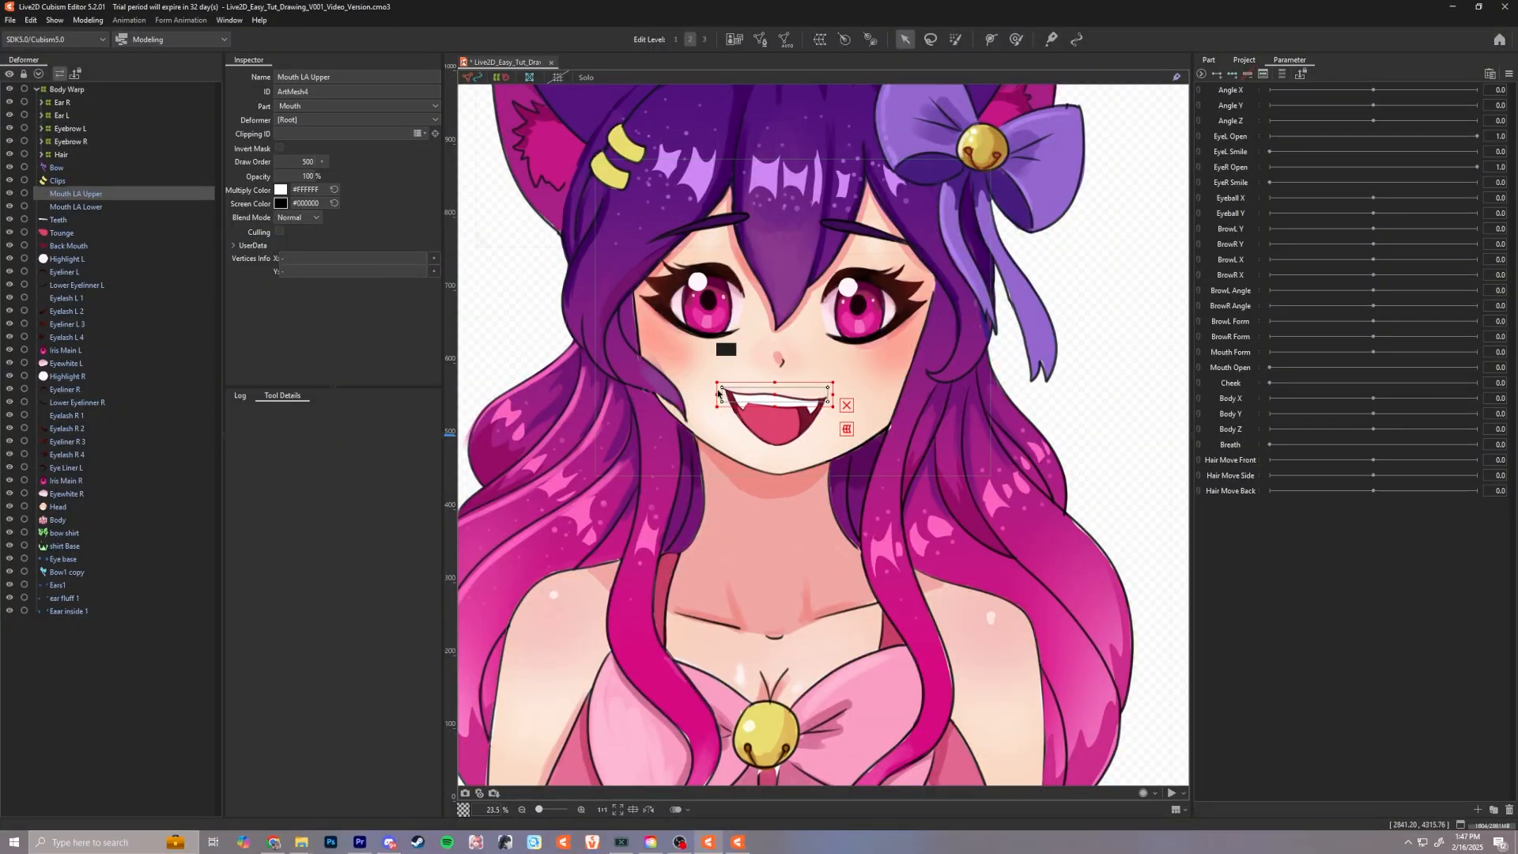
scroll(839, 362, "down", 2)
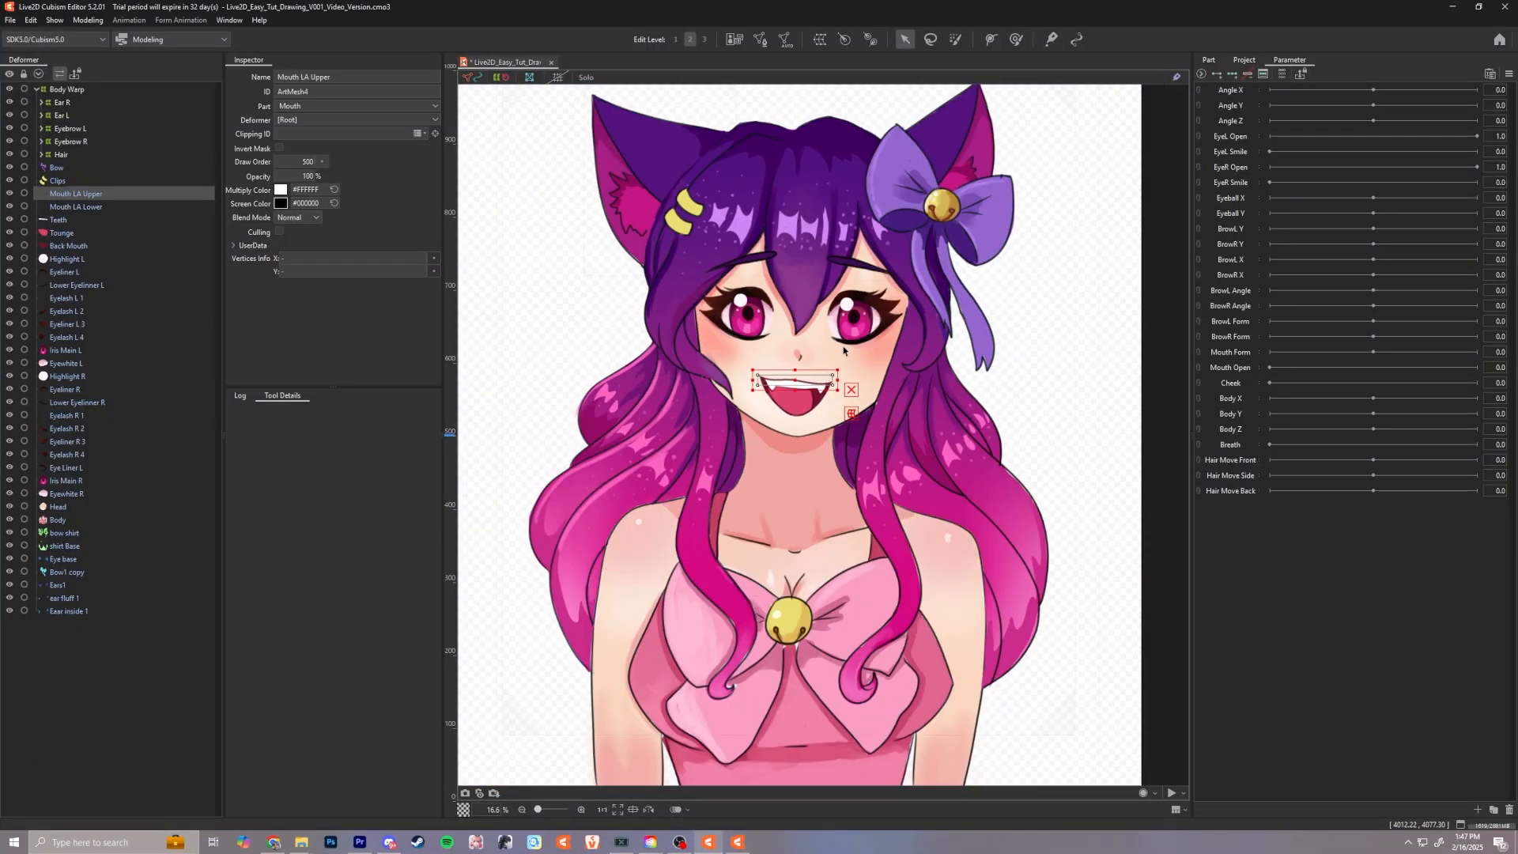
scroll(794, 343, "up", 2)
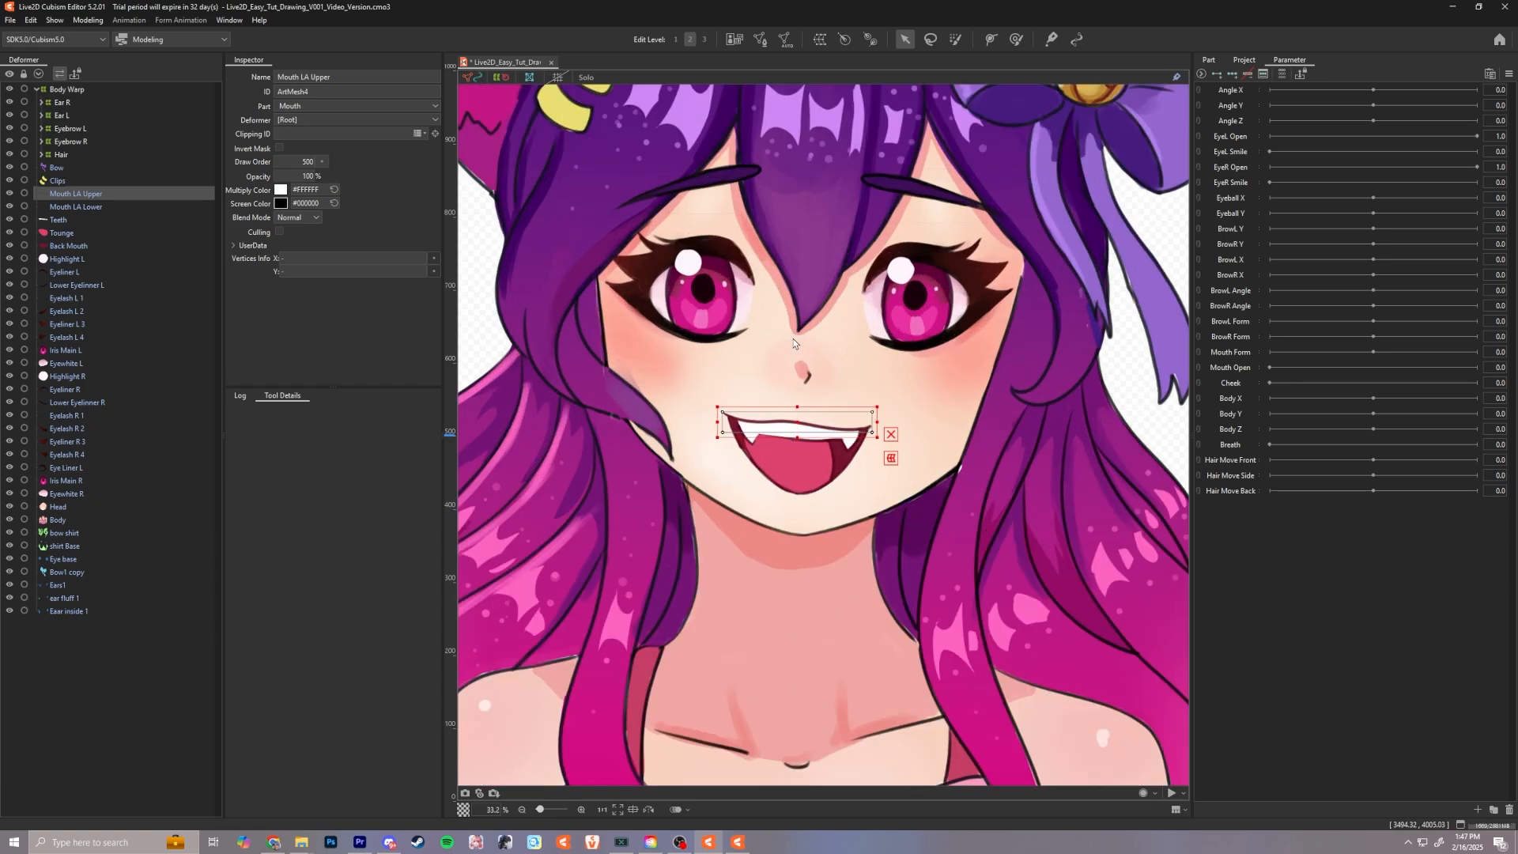
scroll(794, 343, "down", 1)
scroll(794, 343, "up", 2)
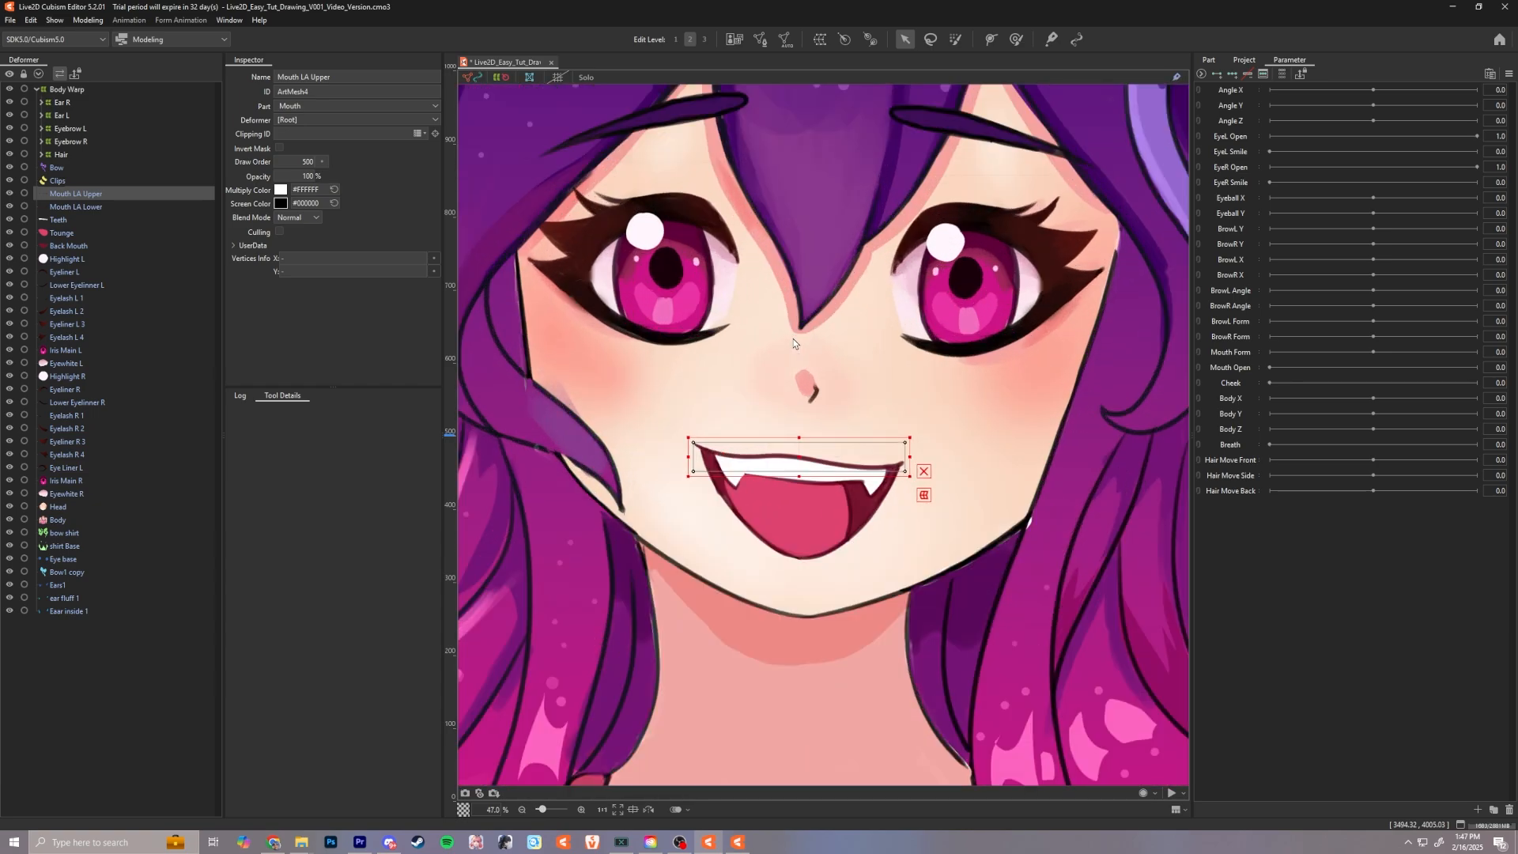
scroll(794, 343, "down", 2)
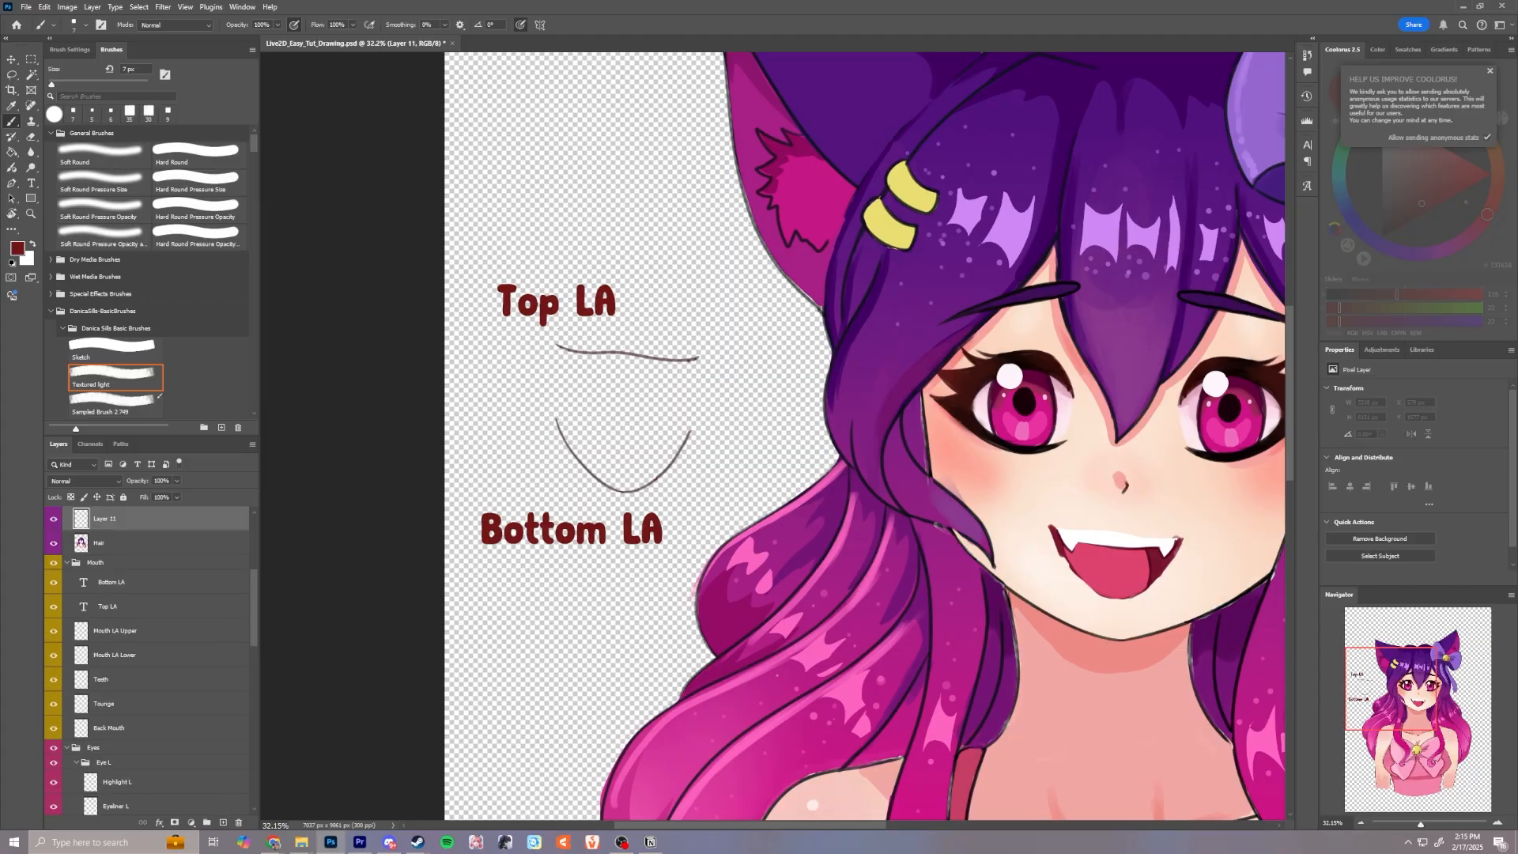
mouse_move(571, 329)
left_mouse_down()
mouse_move(714, 346)
mouse_move(566, 329)
left_mouse_up()
key("ctrl+z")
mouse_move(575, 397)
left_mouse_down()
mouse_move(621, 519)
mouse_move(615, 375)
left_mouse_up()
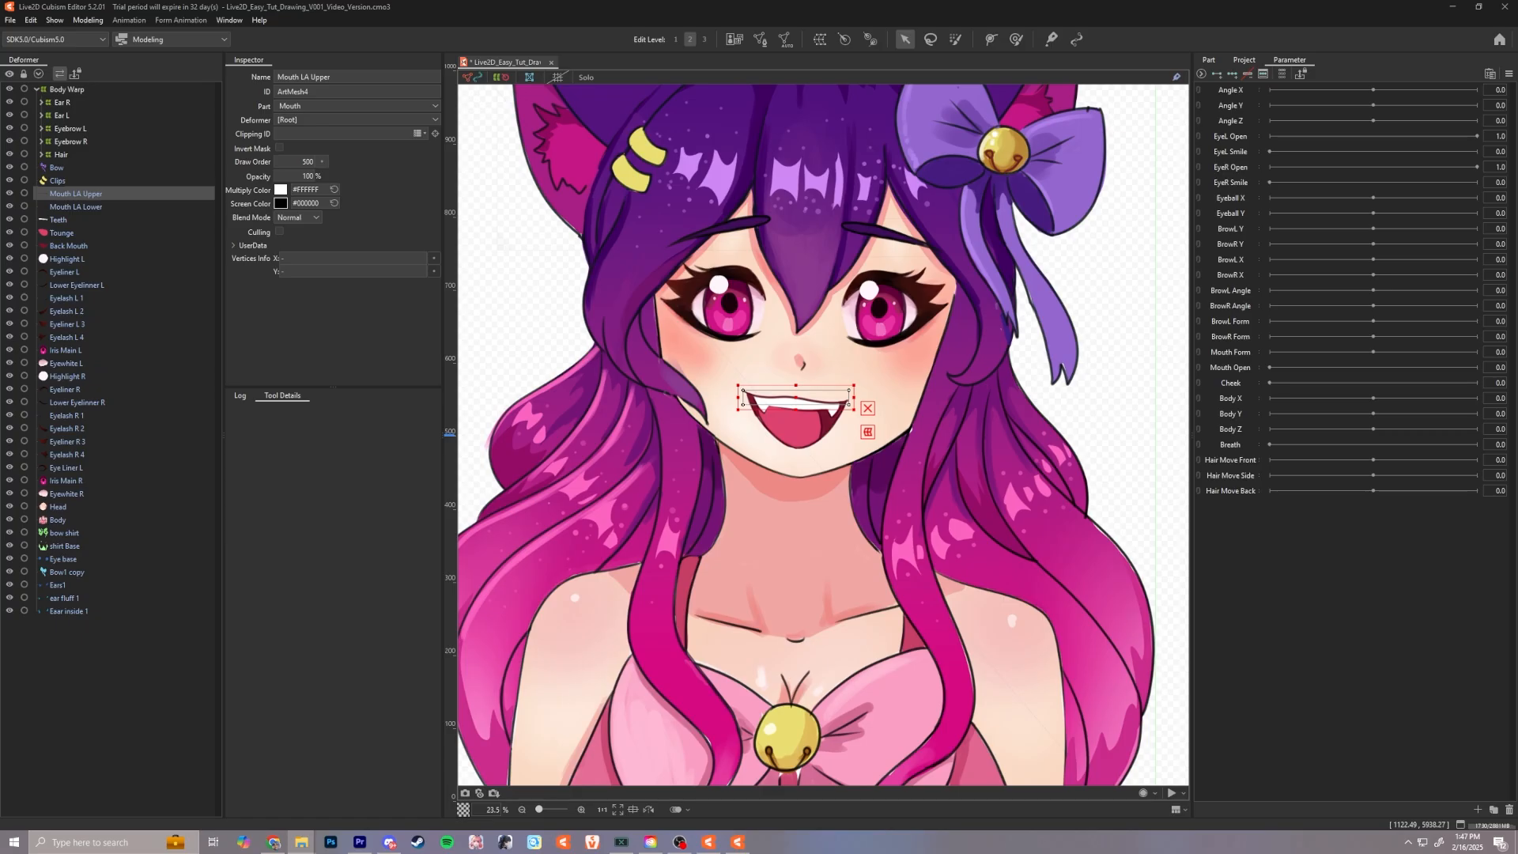
Step: Re-import Live2D_Easy_Tut_Drawing.psd into the existing Live2D_Easy_Tut_Drawing_V001_Video_Version model, replacing its current PSD of the same name
scroll(442, 398, "down", 1)
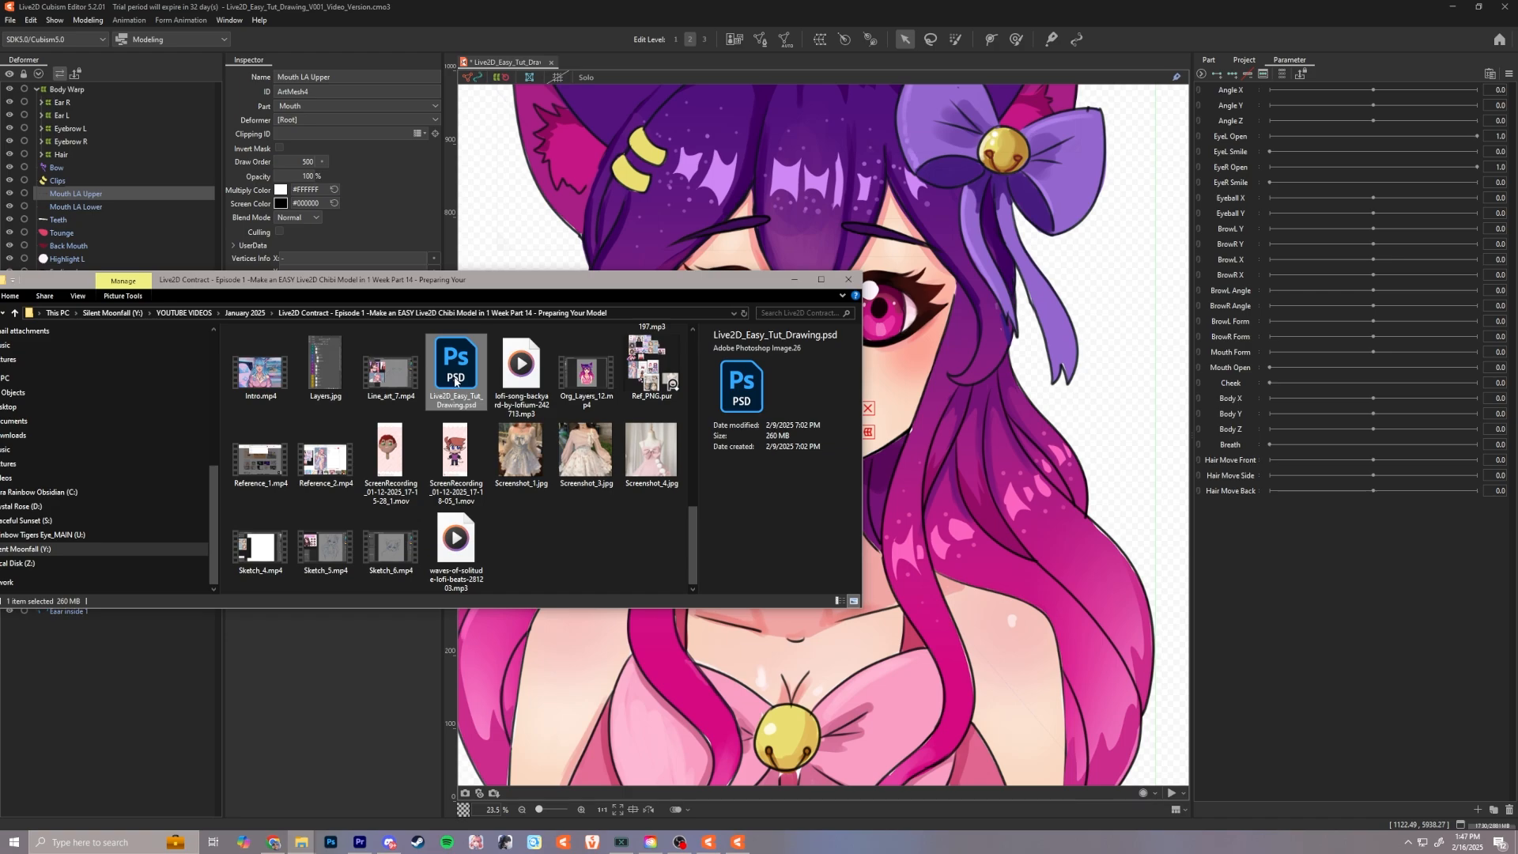
left_click_drag(462, 369, 532, 234)
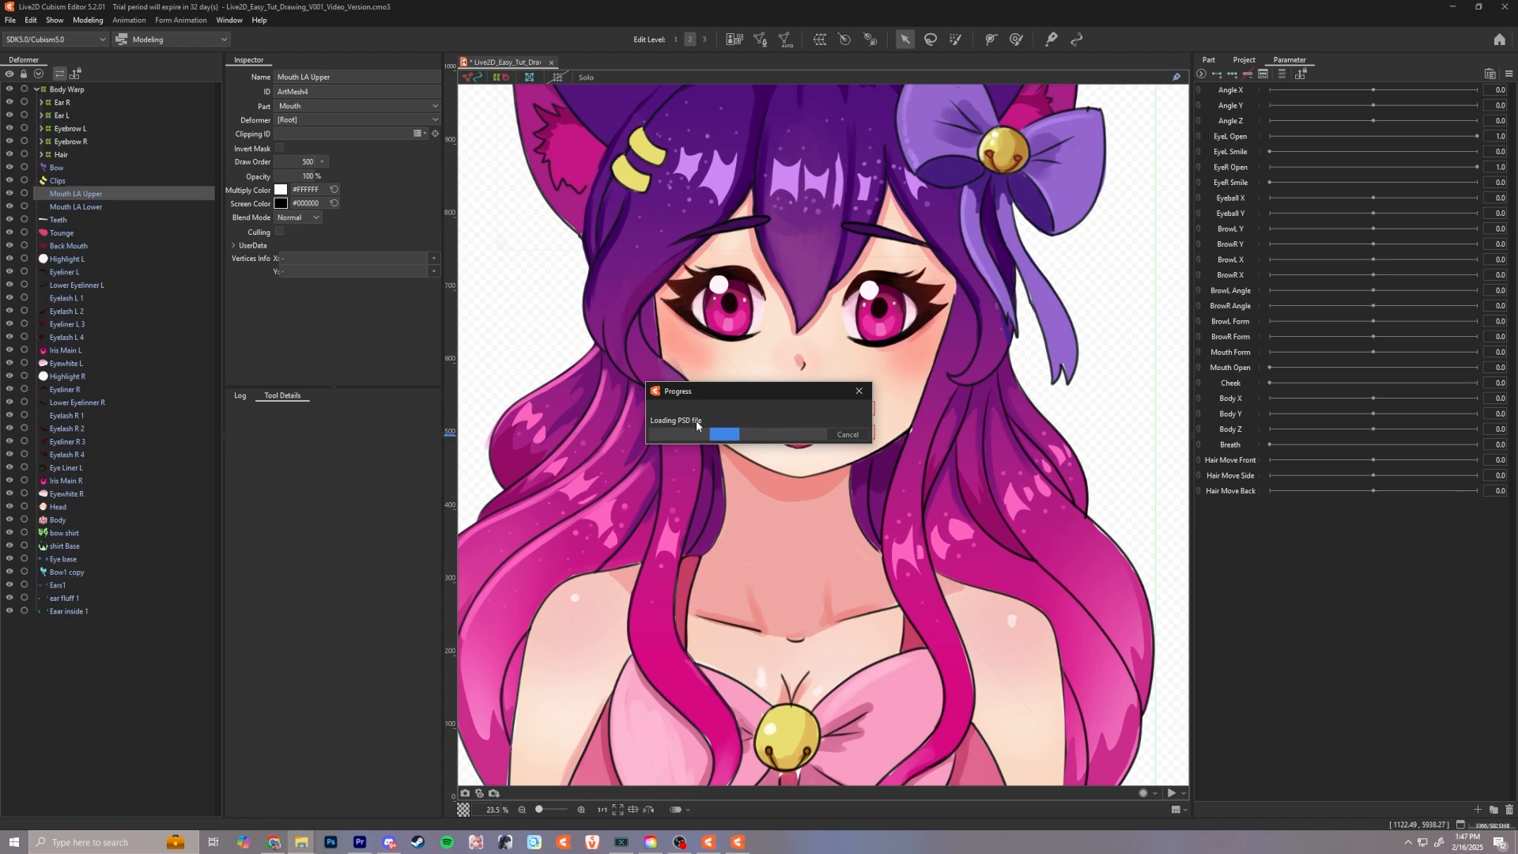
left_click(713, 381)
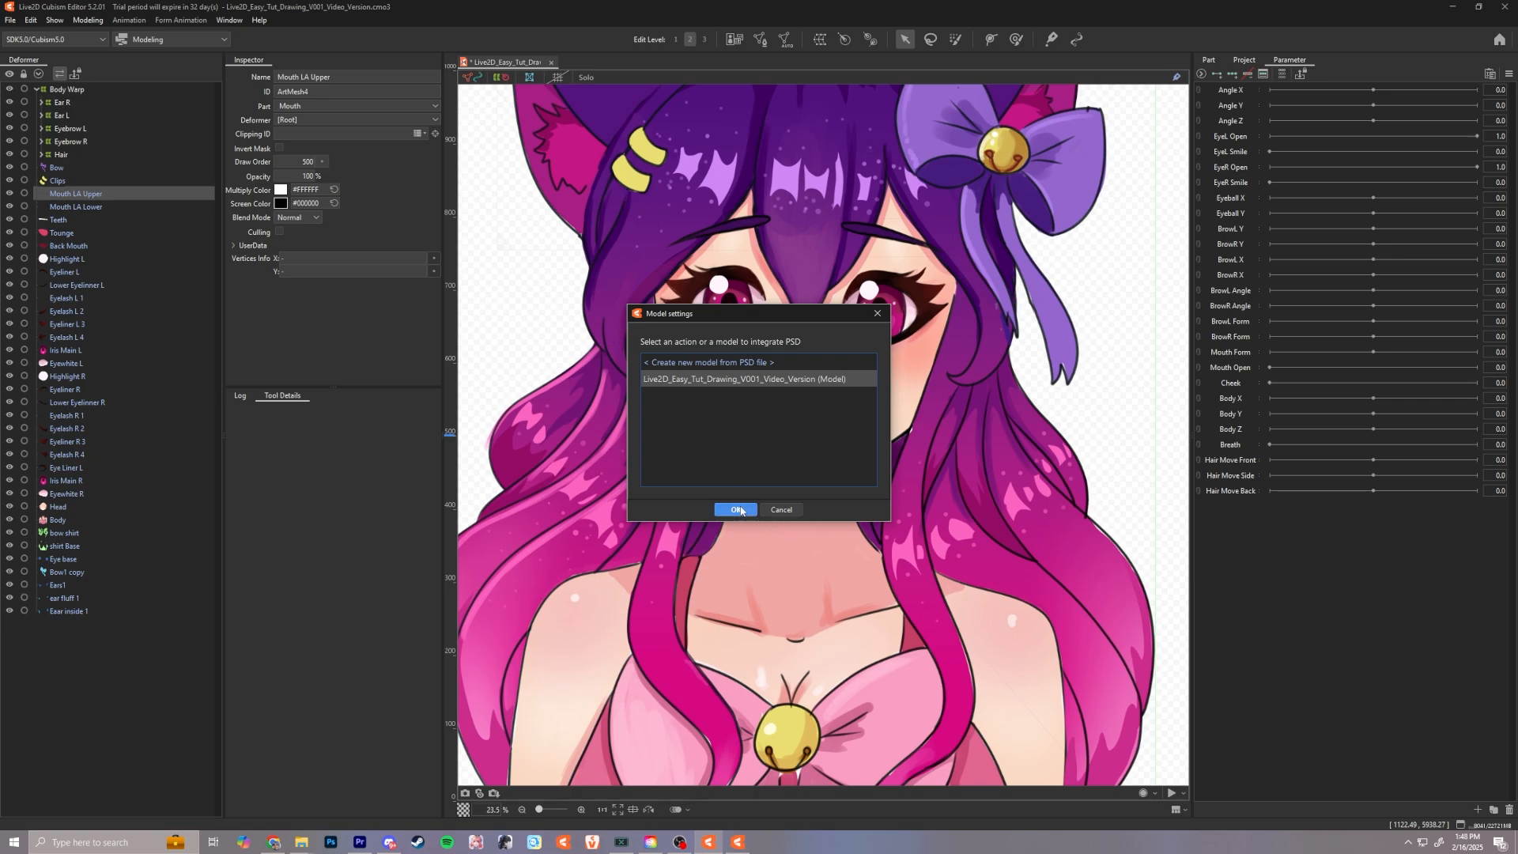
left_click(738, 510)
left_click(682, 397)
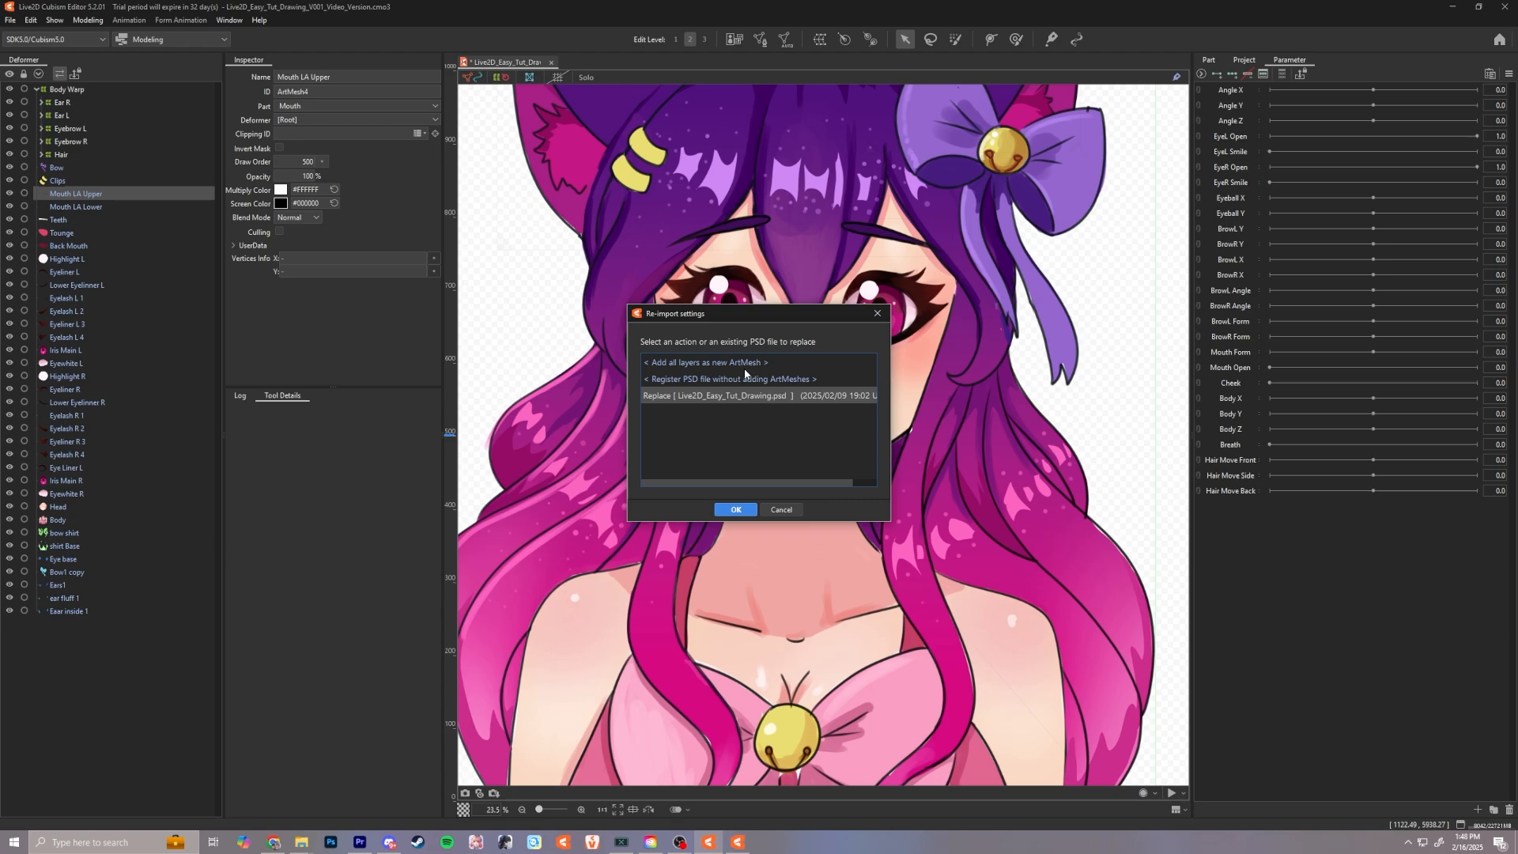
left_click(736, 510)
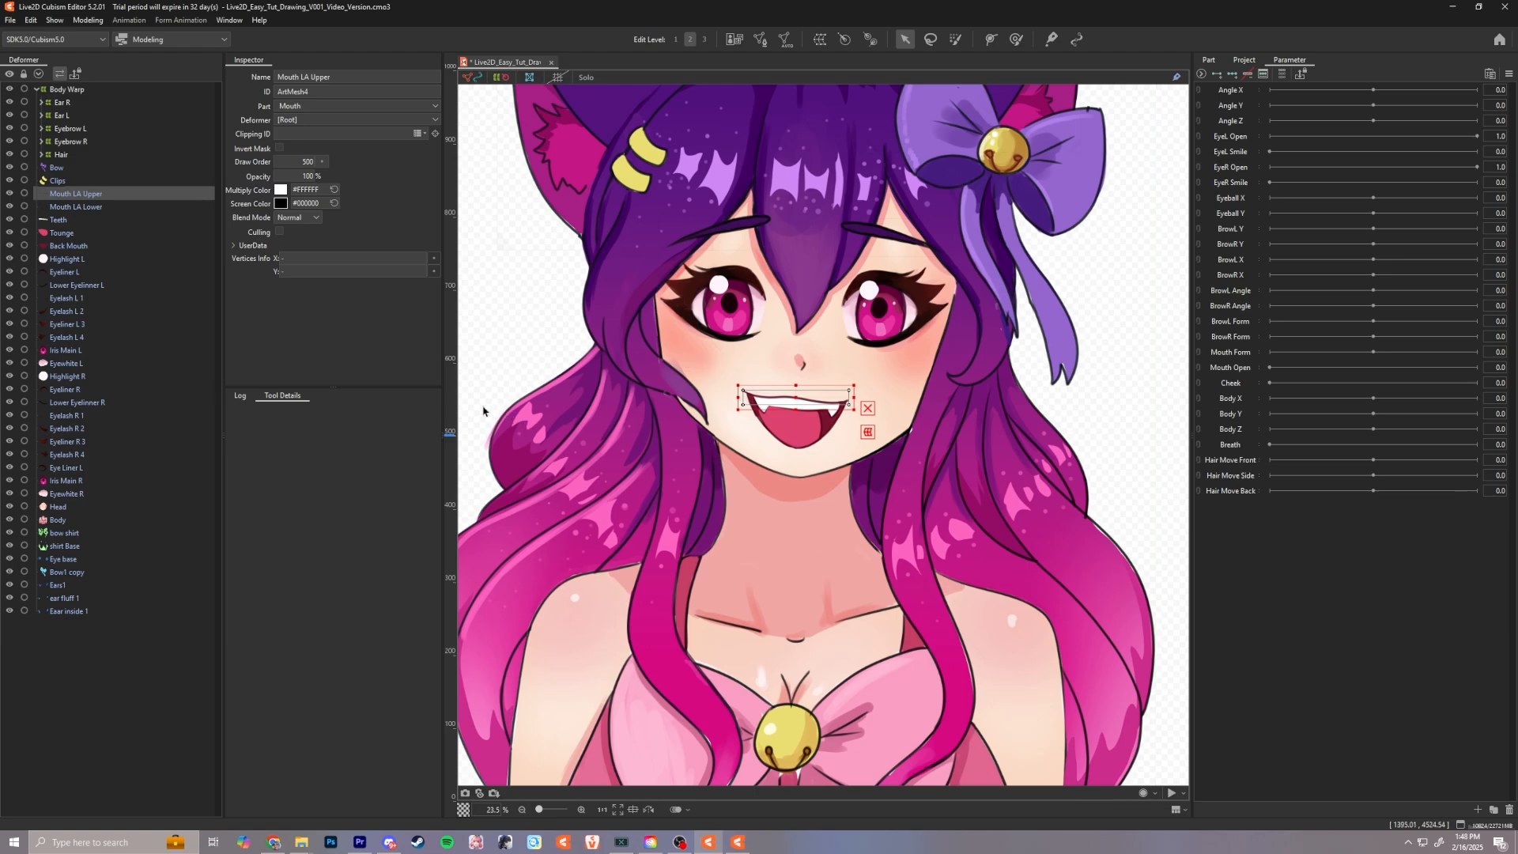
Step: Create a warp deformer named Mouth LA Upper as parent of the Mouth LA Upper object, collapse it and nest it under Body Warp
scroll(699, 381, "down", 2)
scroll(766, 372, "up", 2)
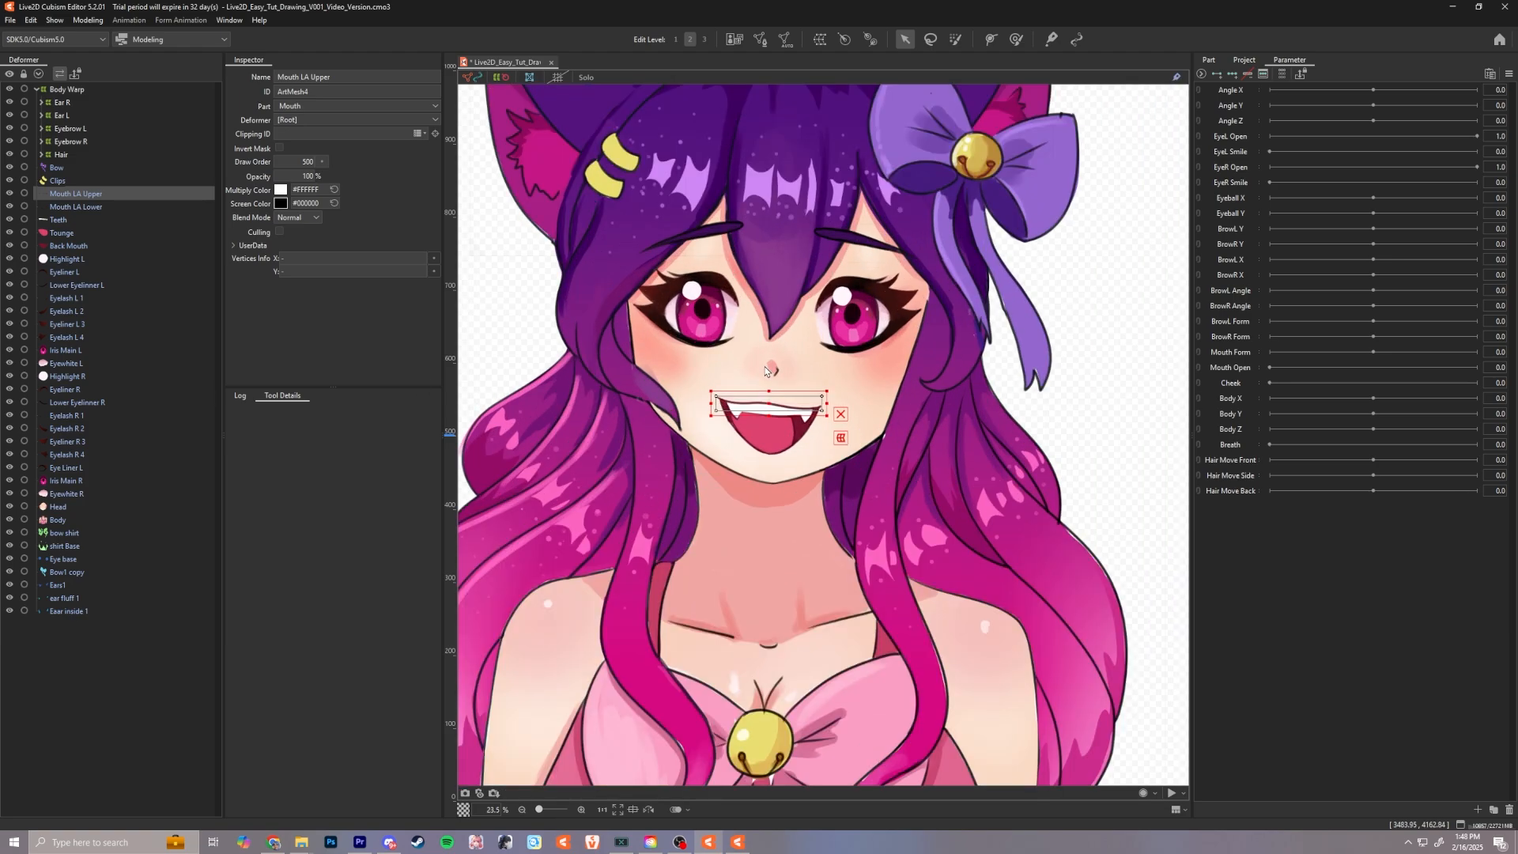
scroll(766, 371, "down", 2)
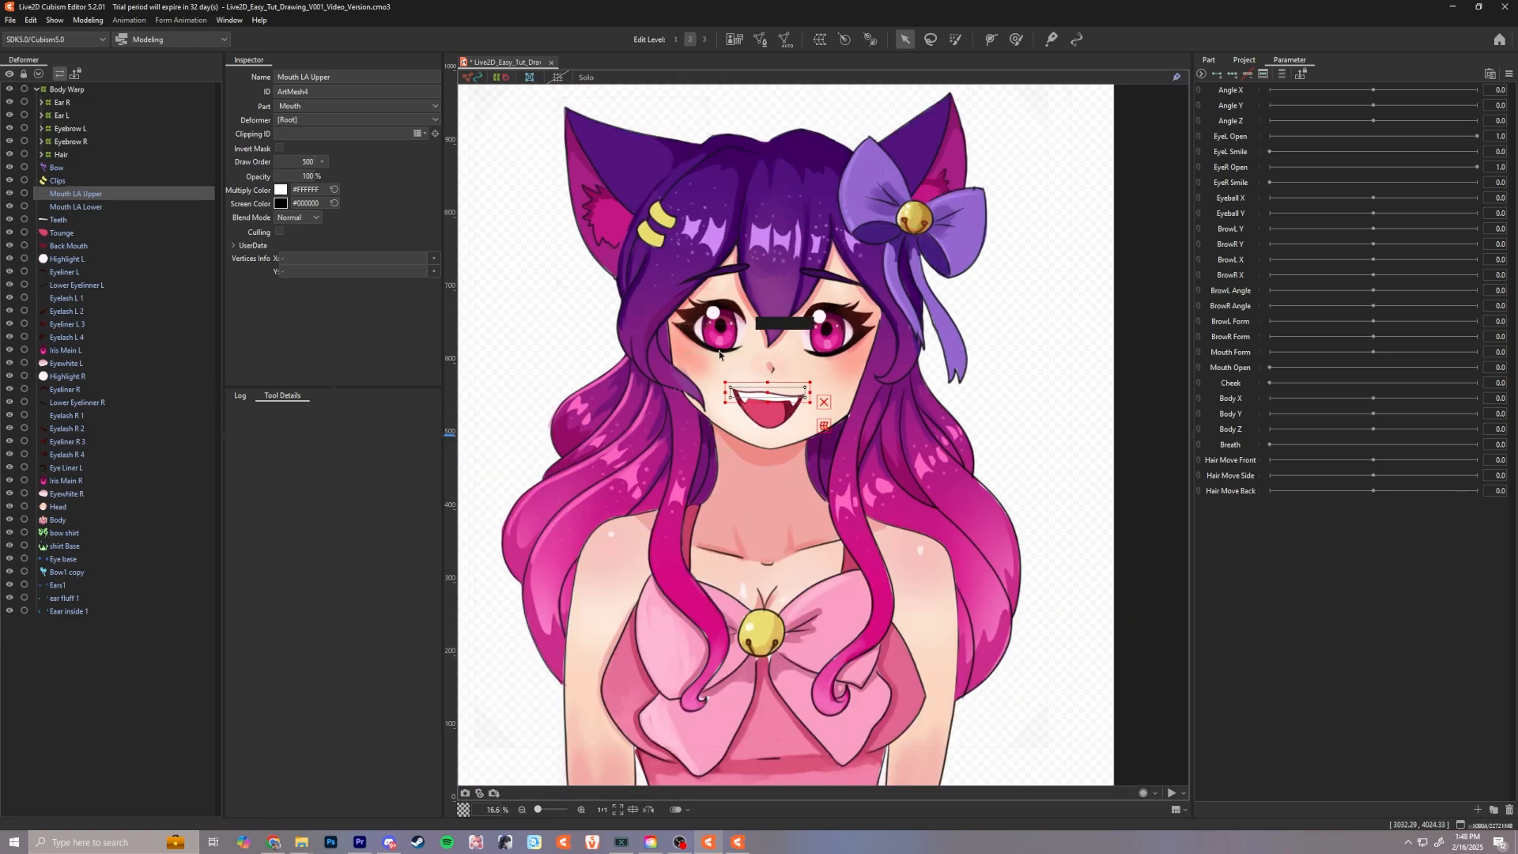
scroll(719, 348, "up", 2)
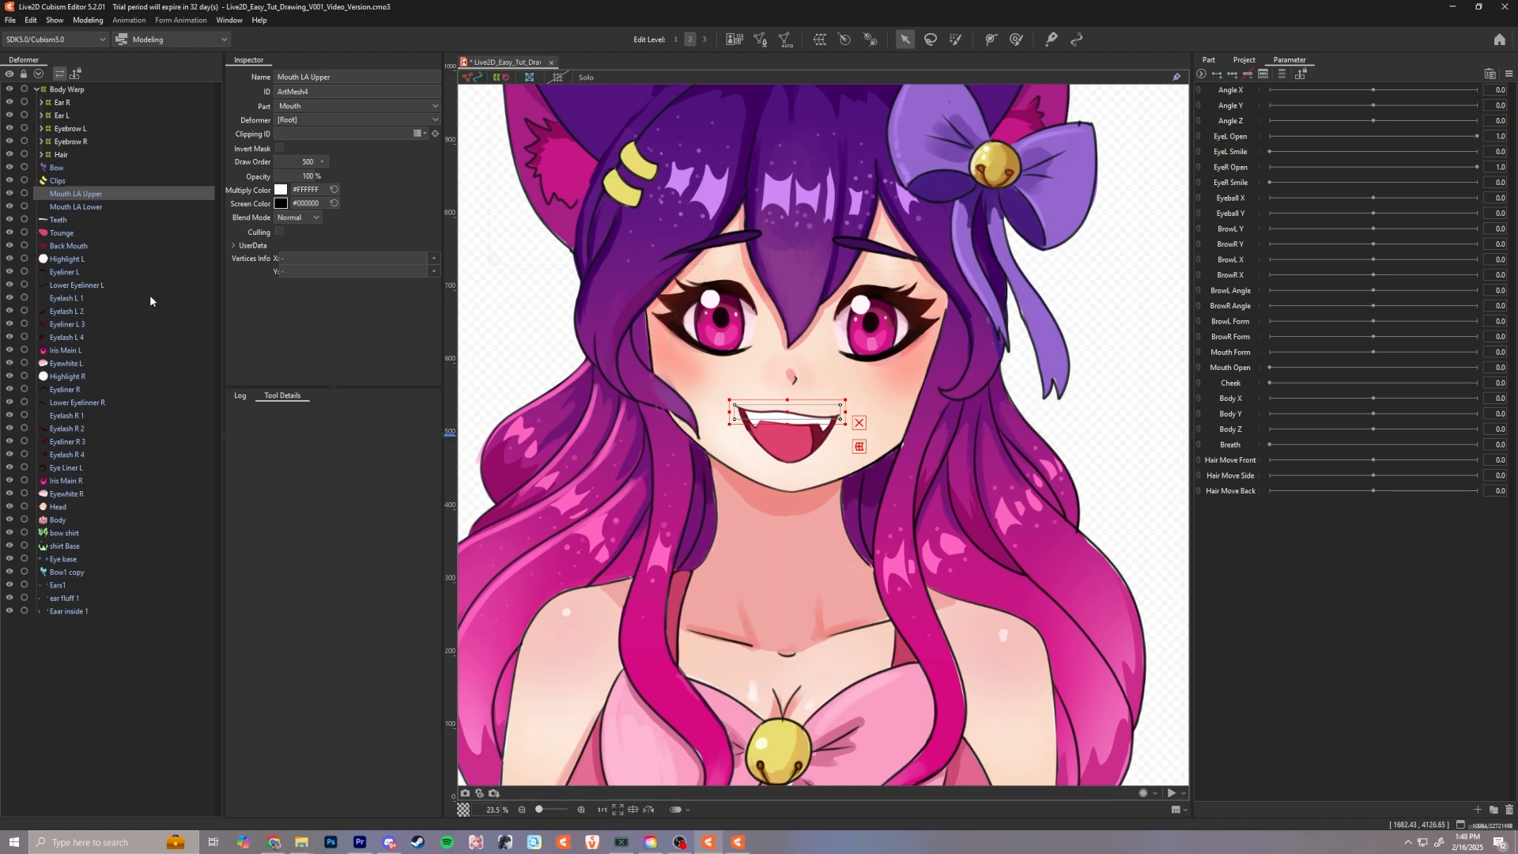
left_click(822, 40)
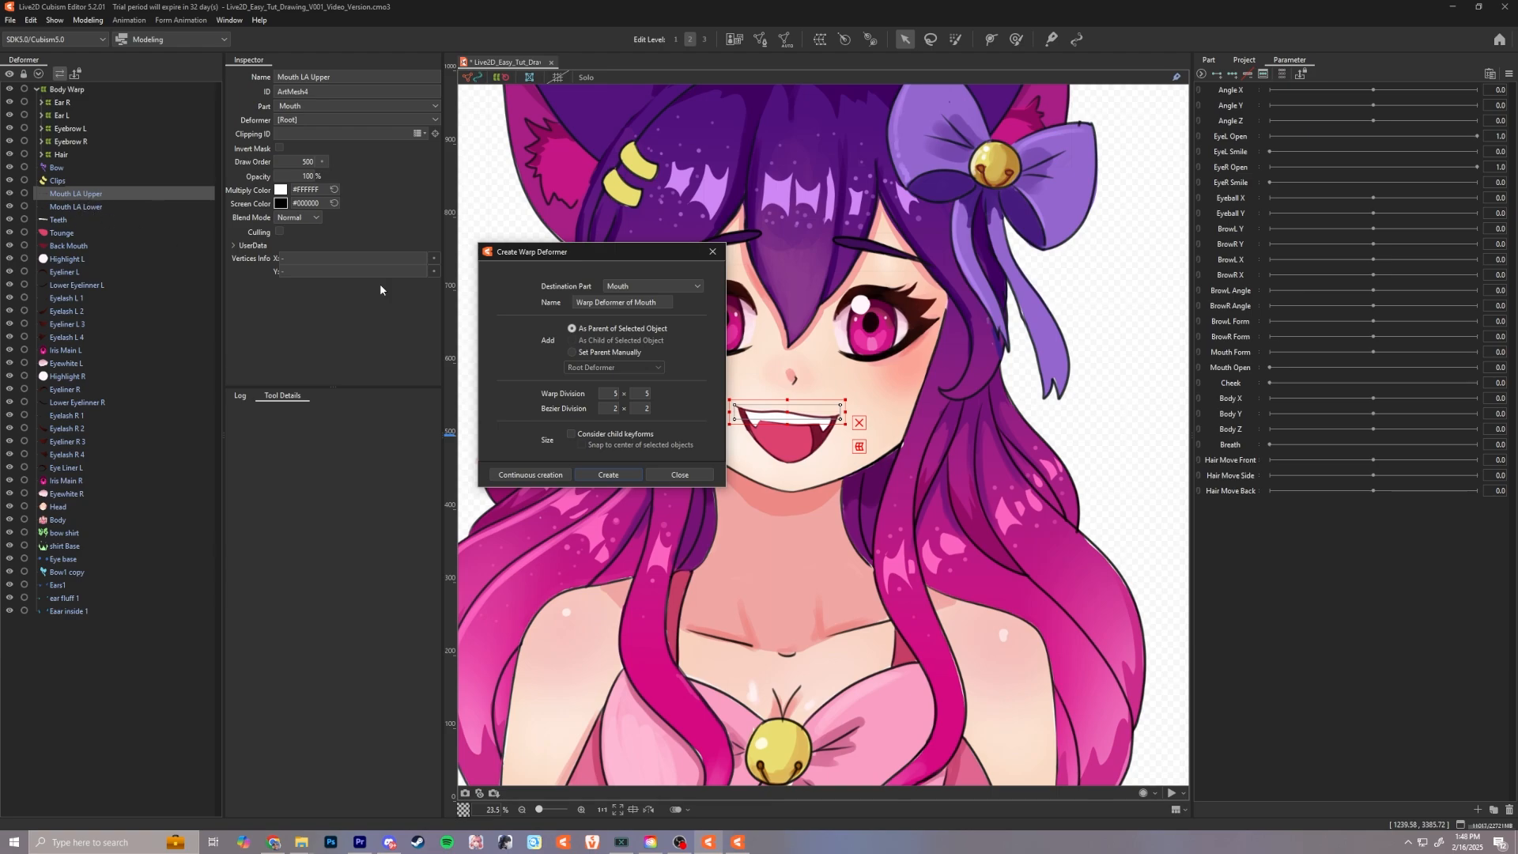
left_click_drag(656, 302, 550, 302)
type("Mouth LA Upper")
left_click(608, 474)
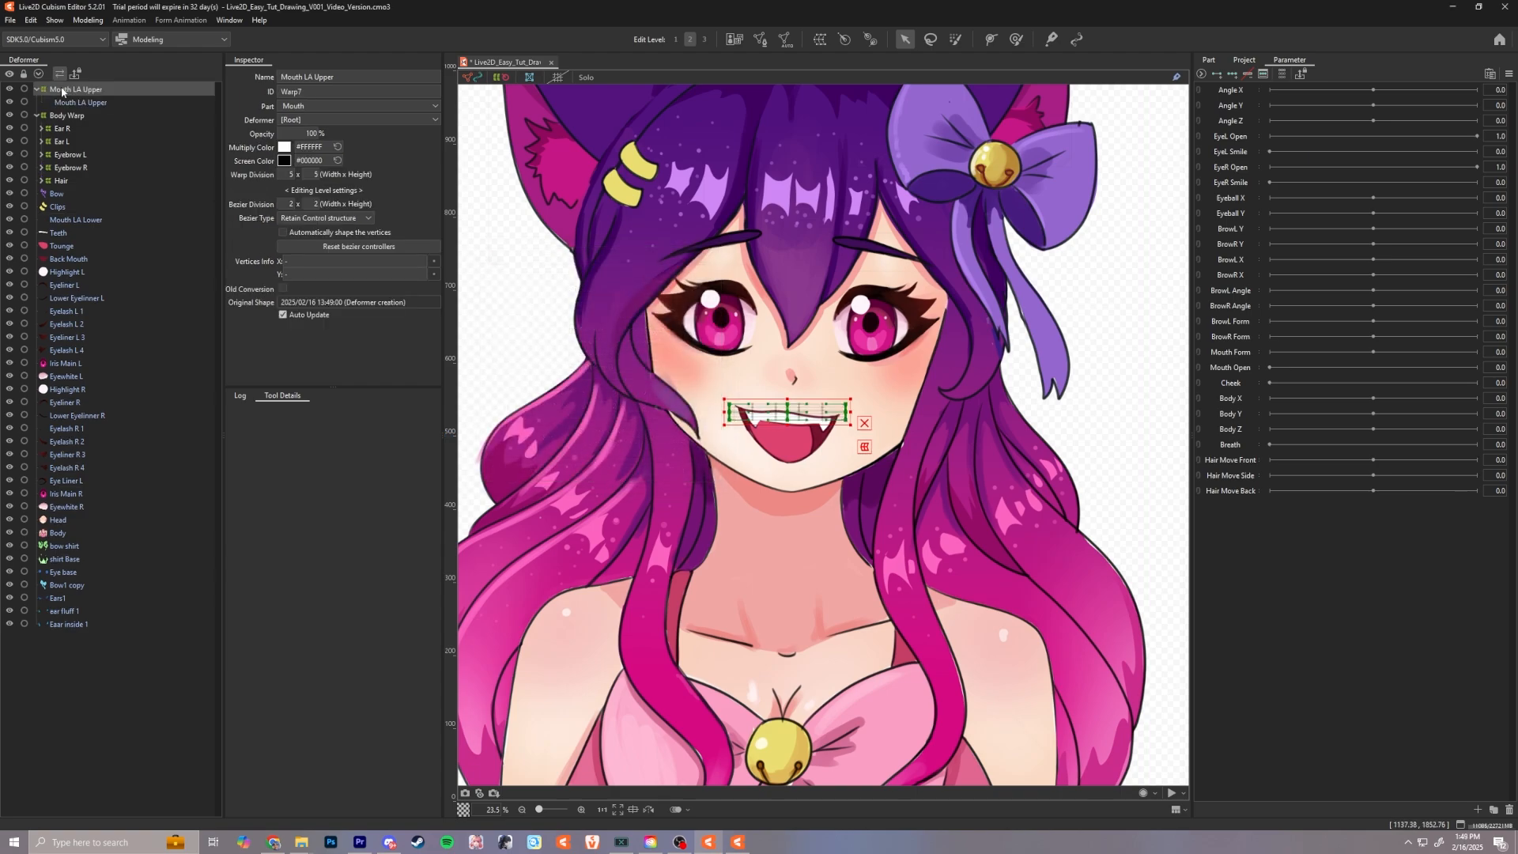
left_click(36, 89)
left_click_drag(73, 90, 61, 105)
Step: Create a warp deformer named Mouth LA Lower as parent of the Mouth LA Lower object, nest it under Body Warp and collapse it
left_click(67, 206)
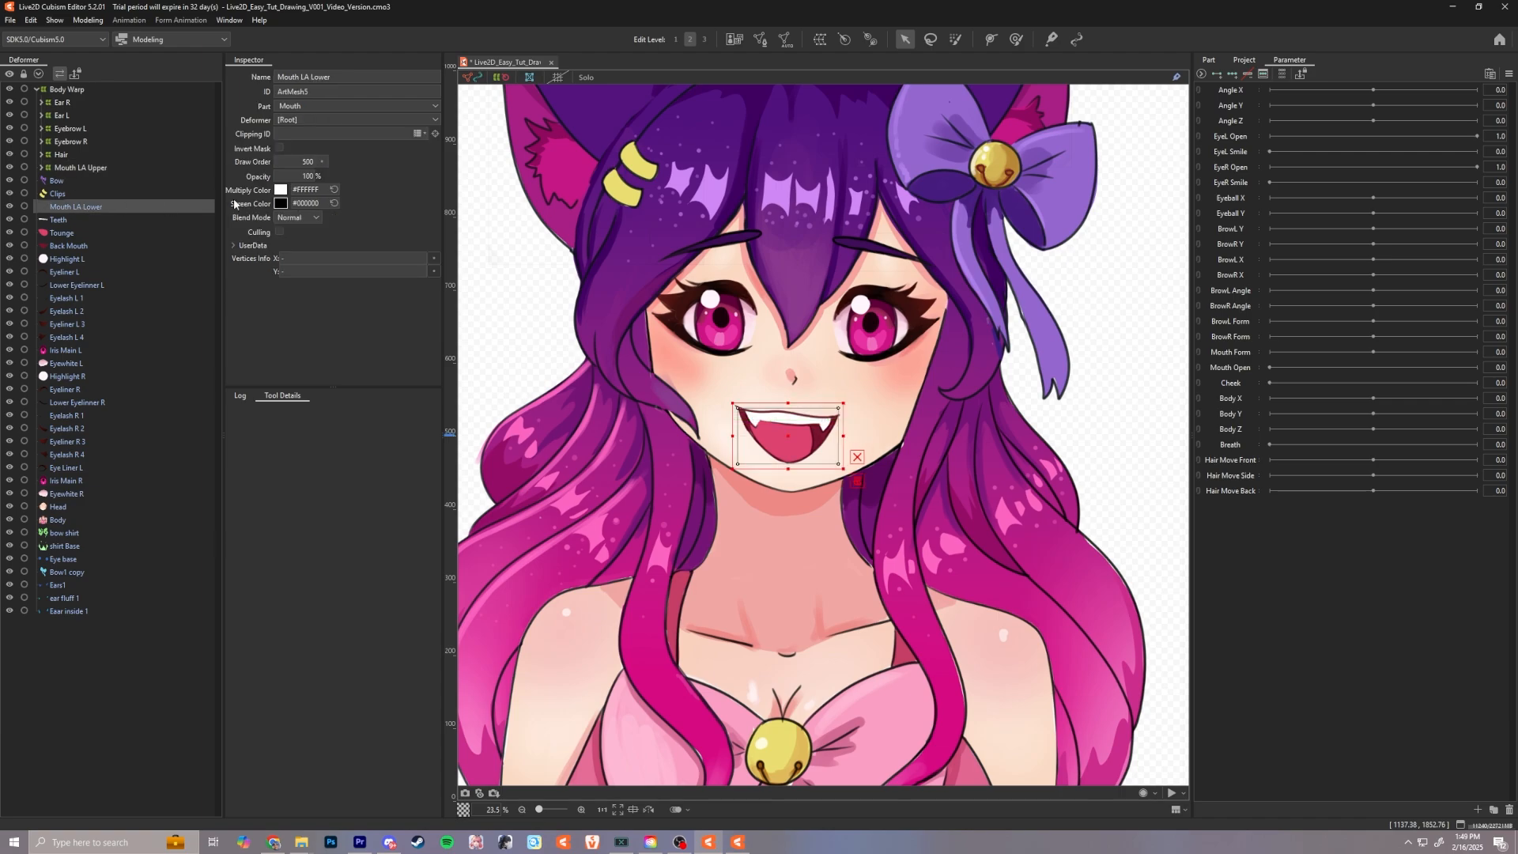
left_click(760, 39)
left_click_drag(665, 301, 533, 298)
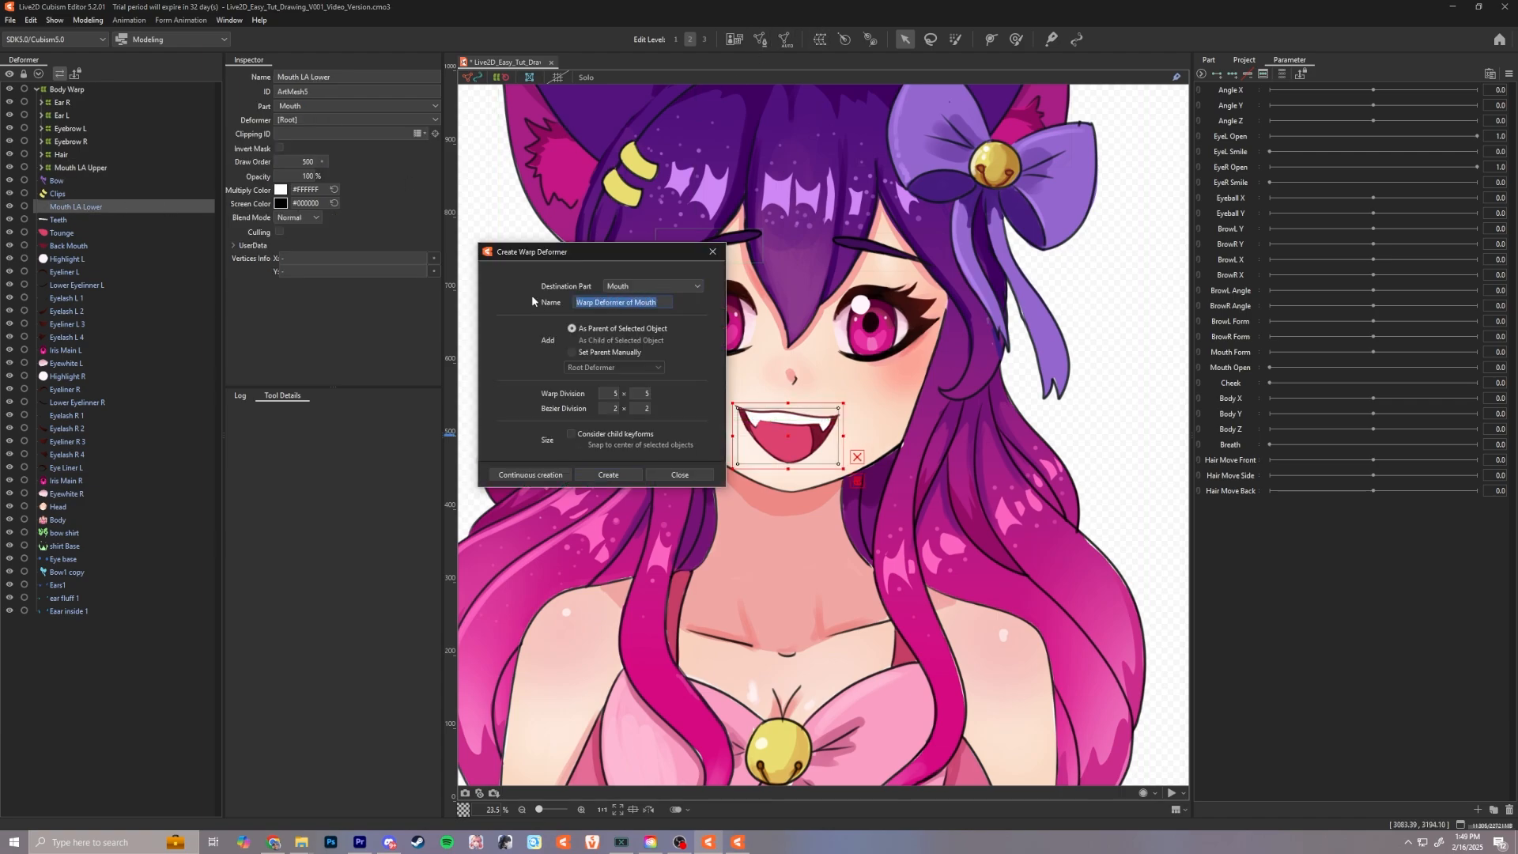
type("Mouth LA Lower")
key("Return")
left_click(91, 181)
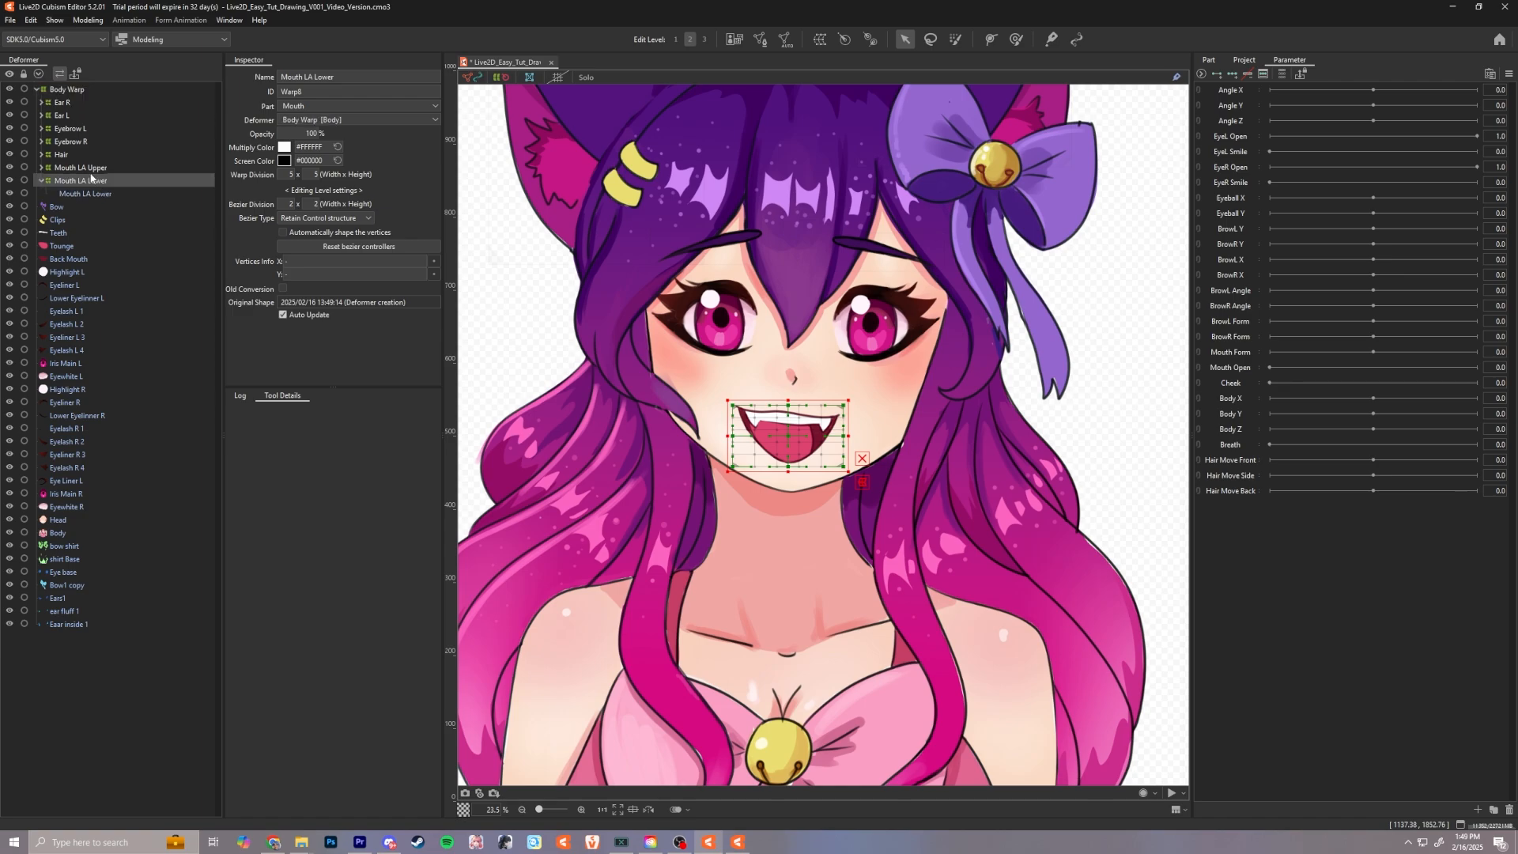
left_click(41, 181)
Step: Create a Teeth warp deformer as parent of the Teeth object in the Mouth part, and nest it under Body Warp
left_click(58, 221)
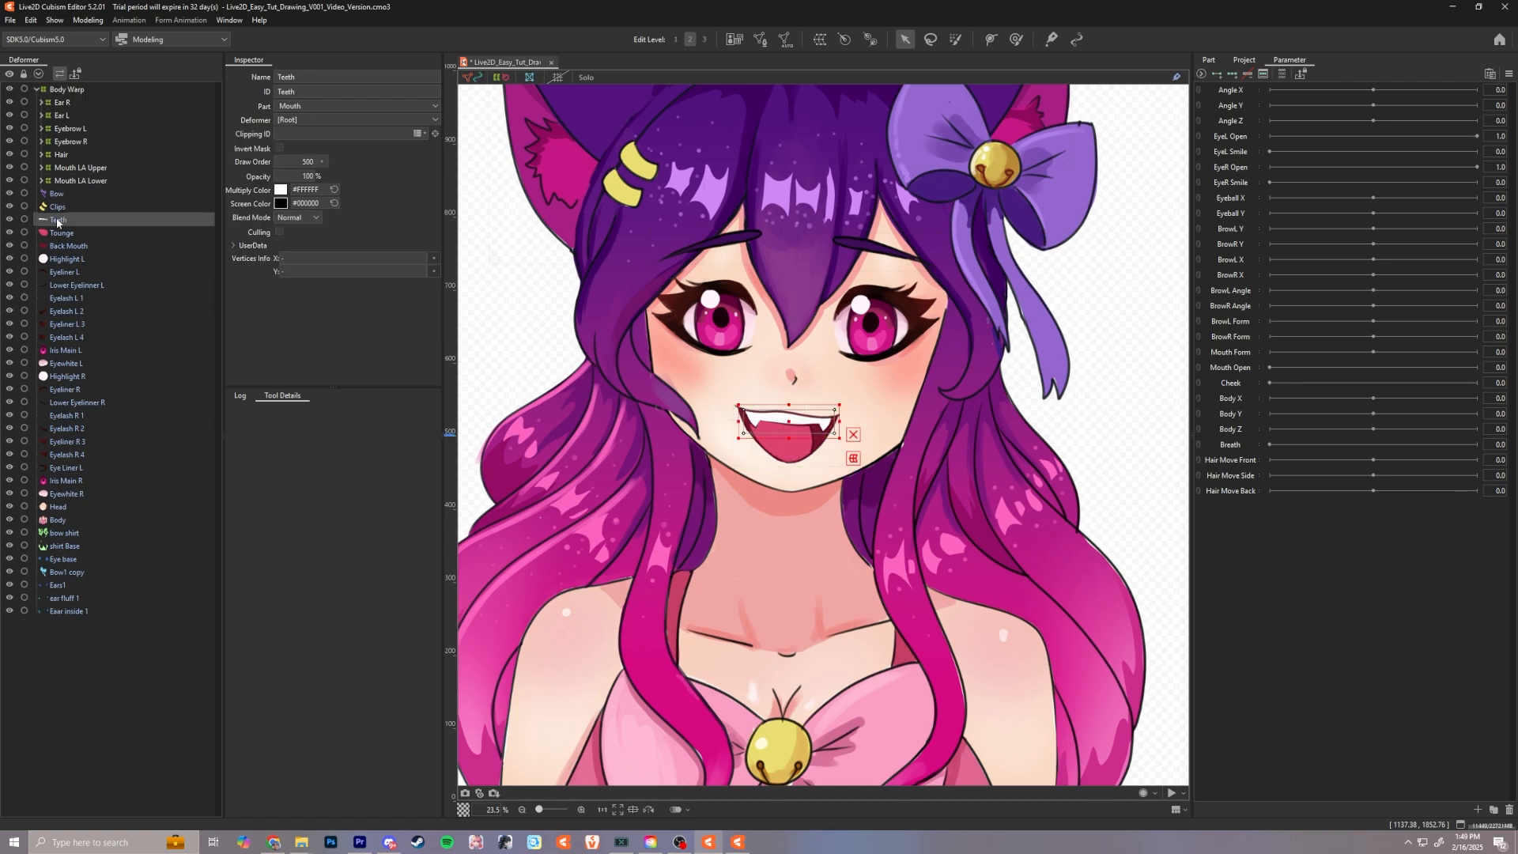
left_click(820, 38)
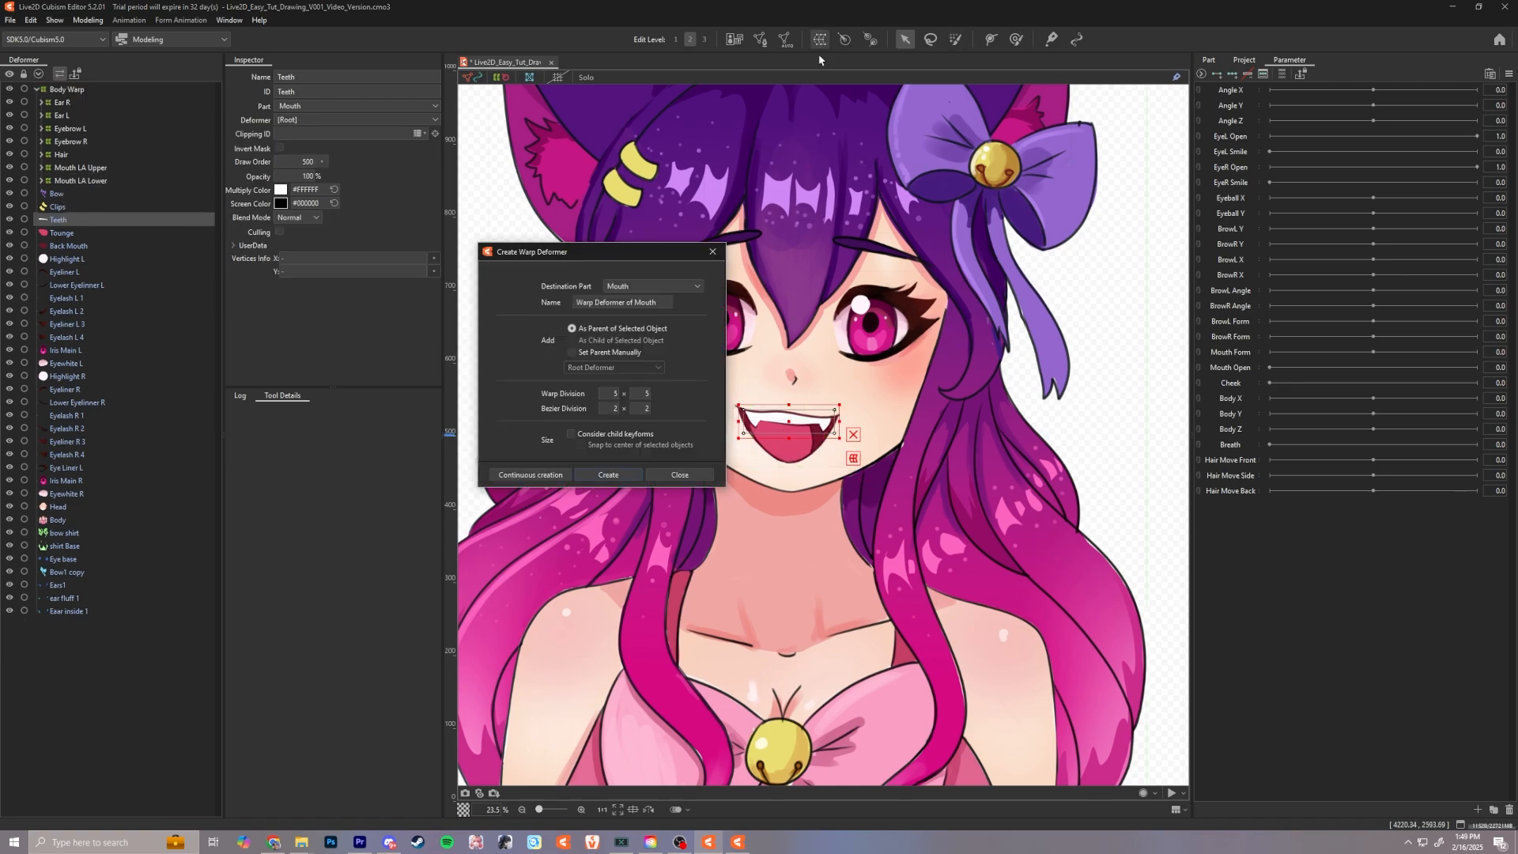
left_click(642, 287)
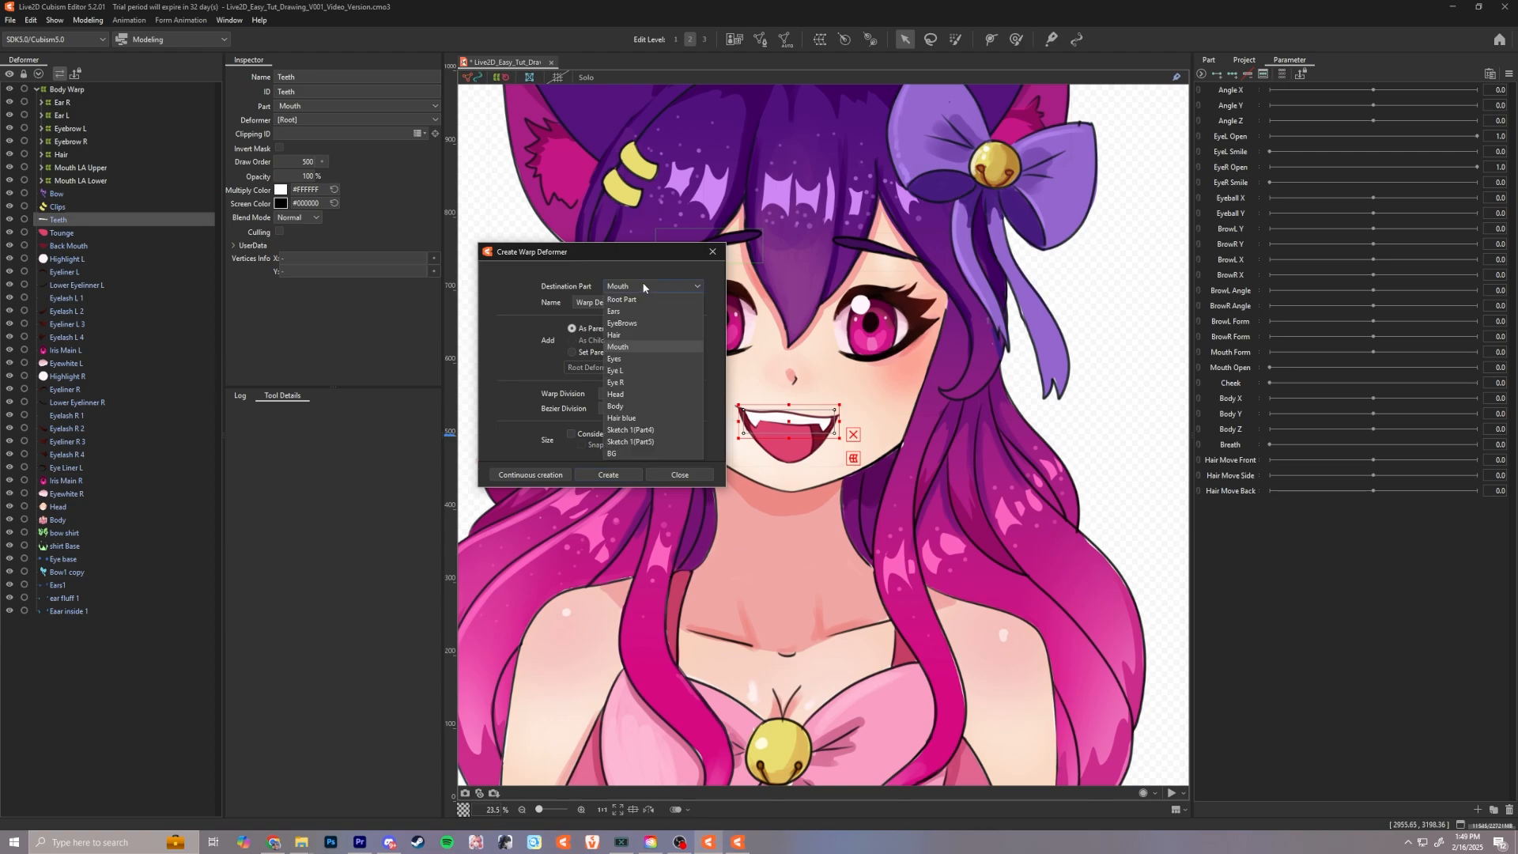
left_click(645, 287)
key("Tab")
type("Teeth")
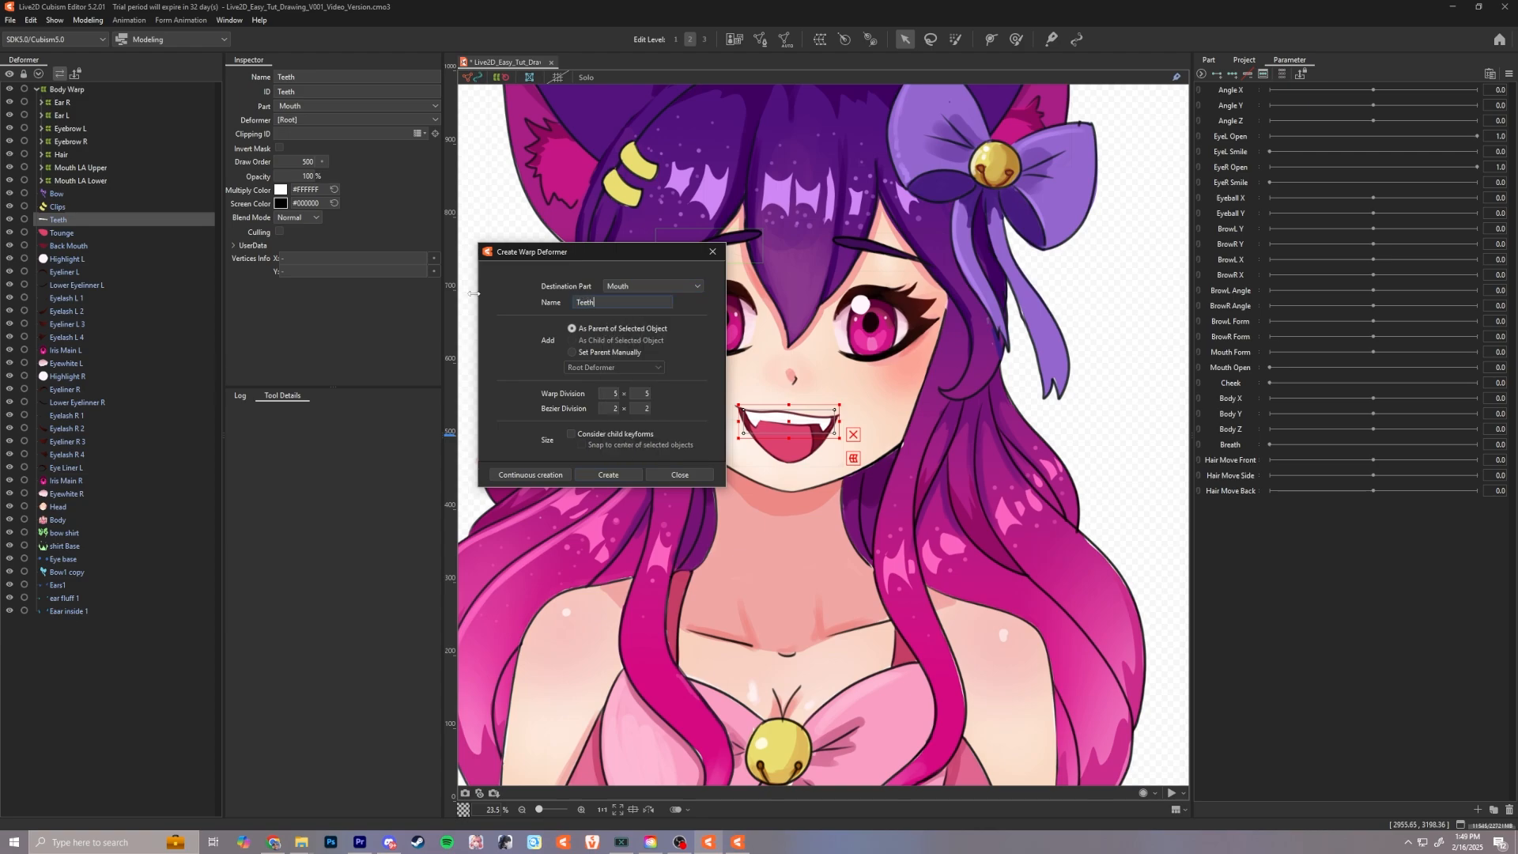
key("Return")
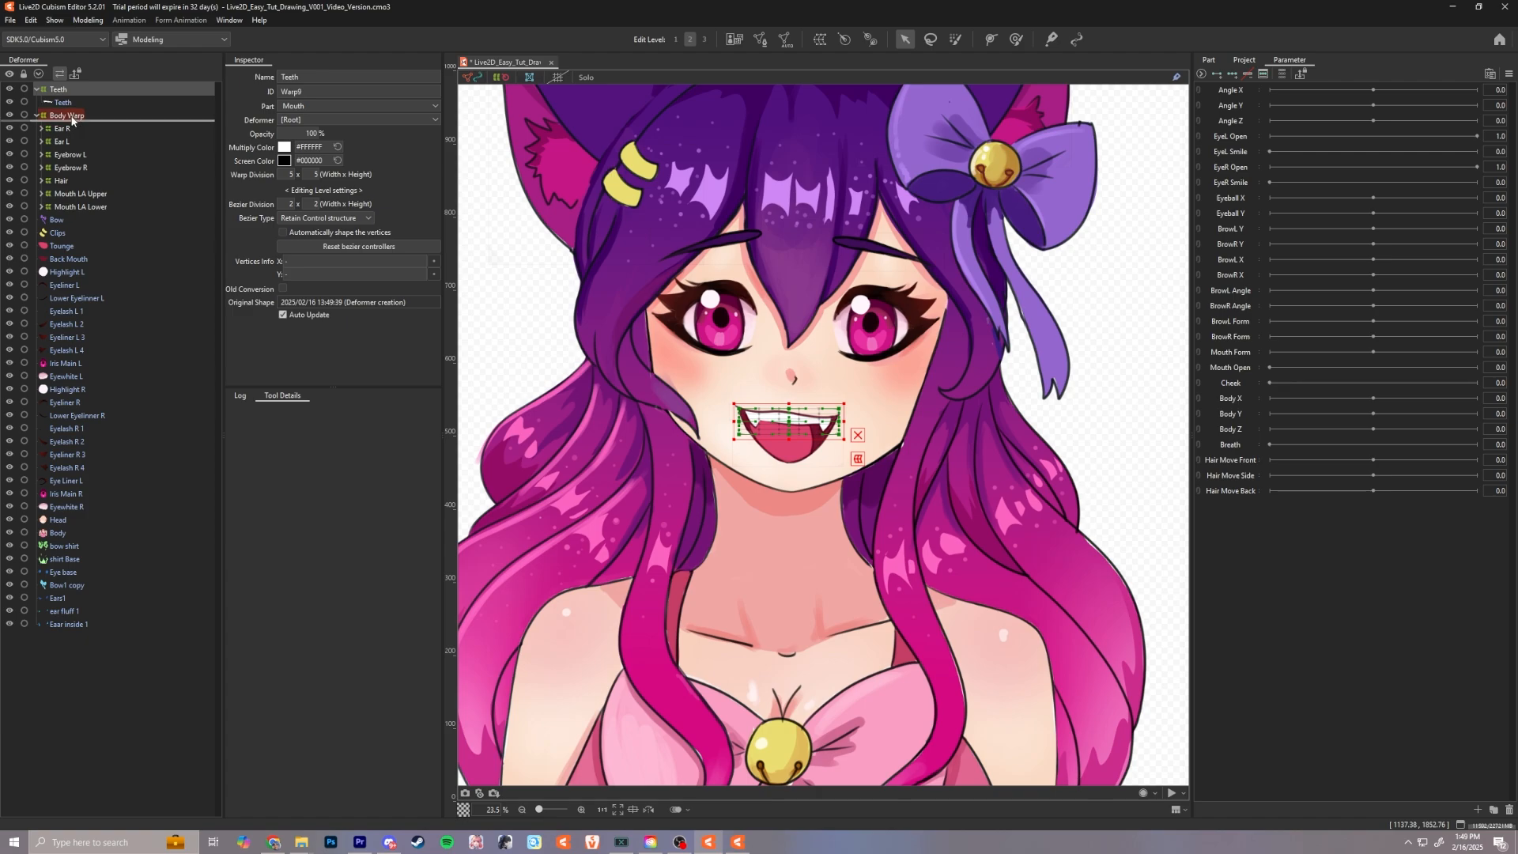
Step: Create a warp deformer named Tounge in the Mouth part as parent of the Tounge object
left_click(61, 246)
left_click(820, 39)
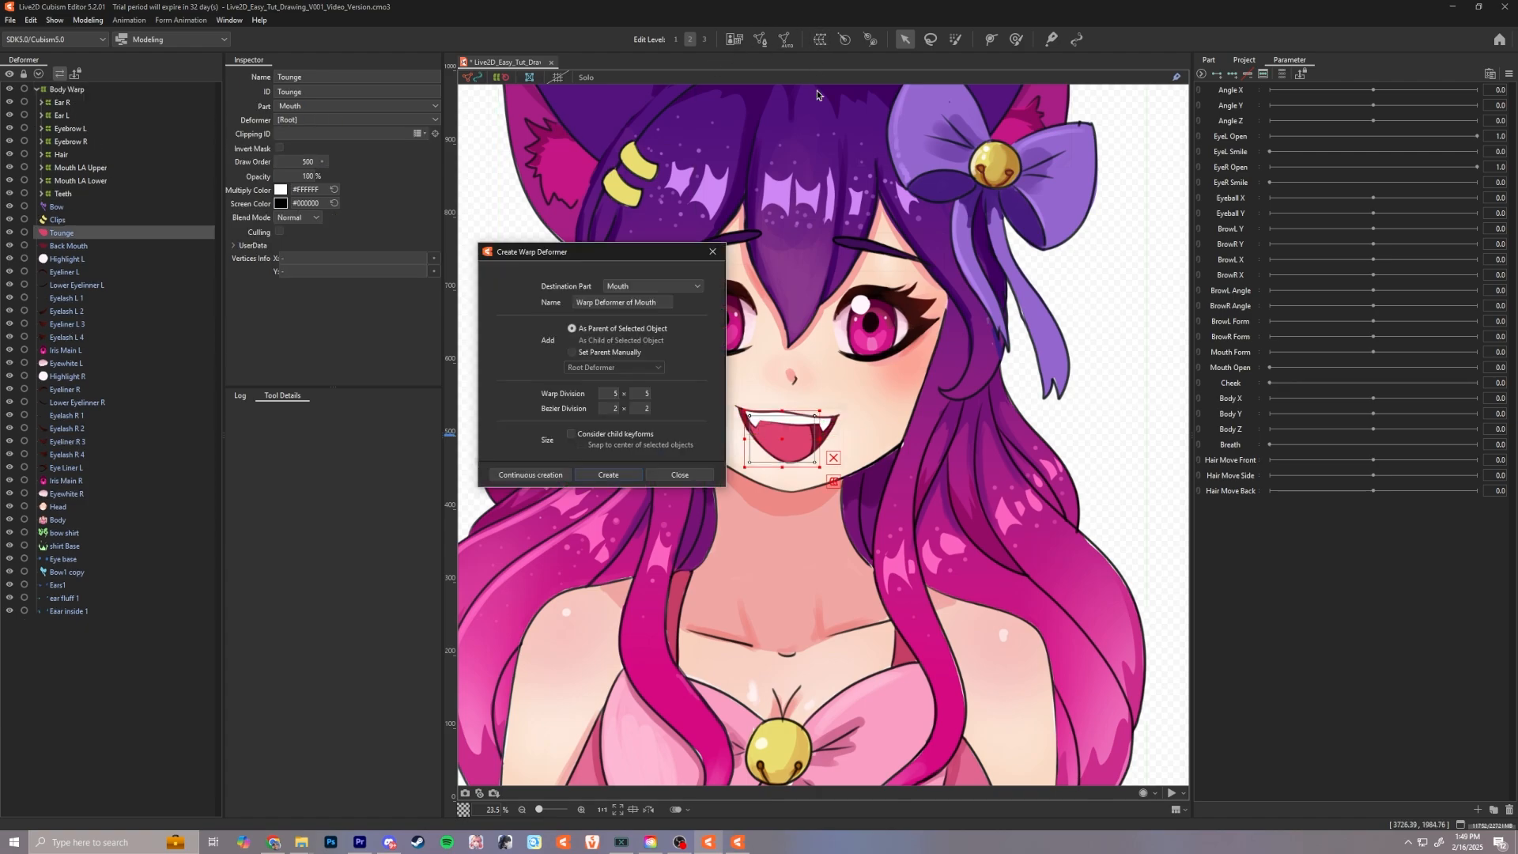
key("Tab")
type("Tounge")
key("Return")
Step: Create a Back Mouth warp deformer as parent of the Back Mouth object, and nest both it and the Tounge deformer under Body Warp
left_click(69, 258)
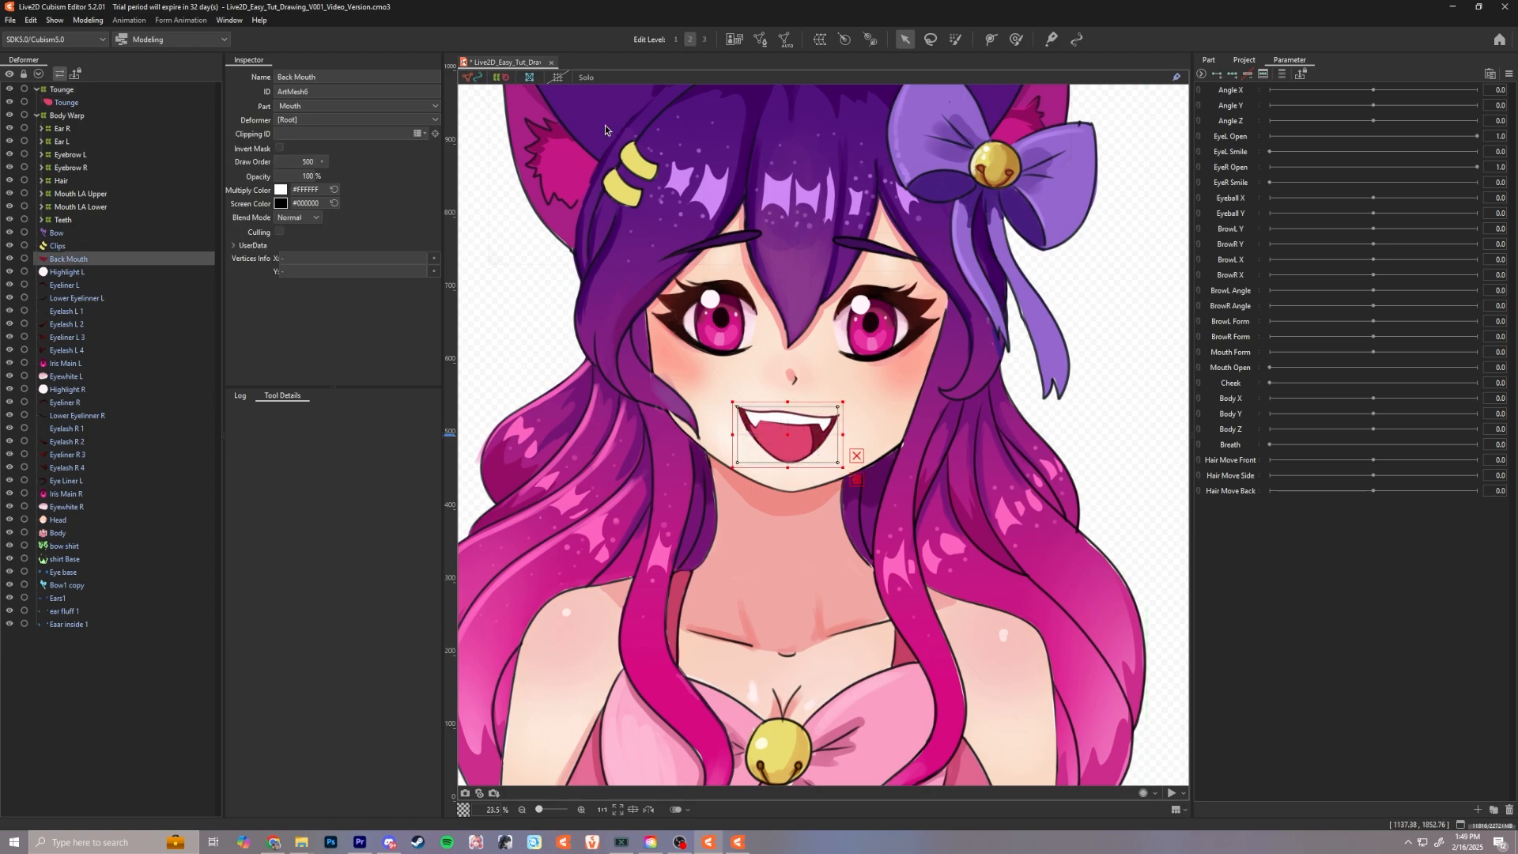
left_click(820, 38)
type("Back Mouth")
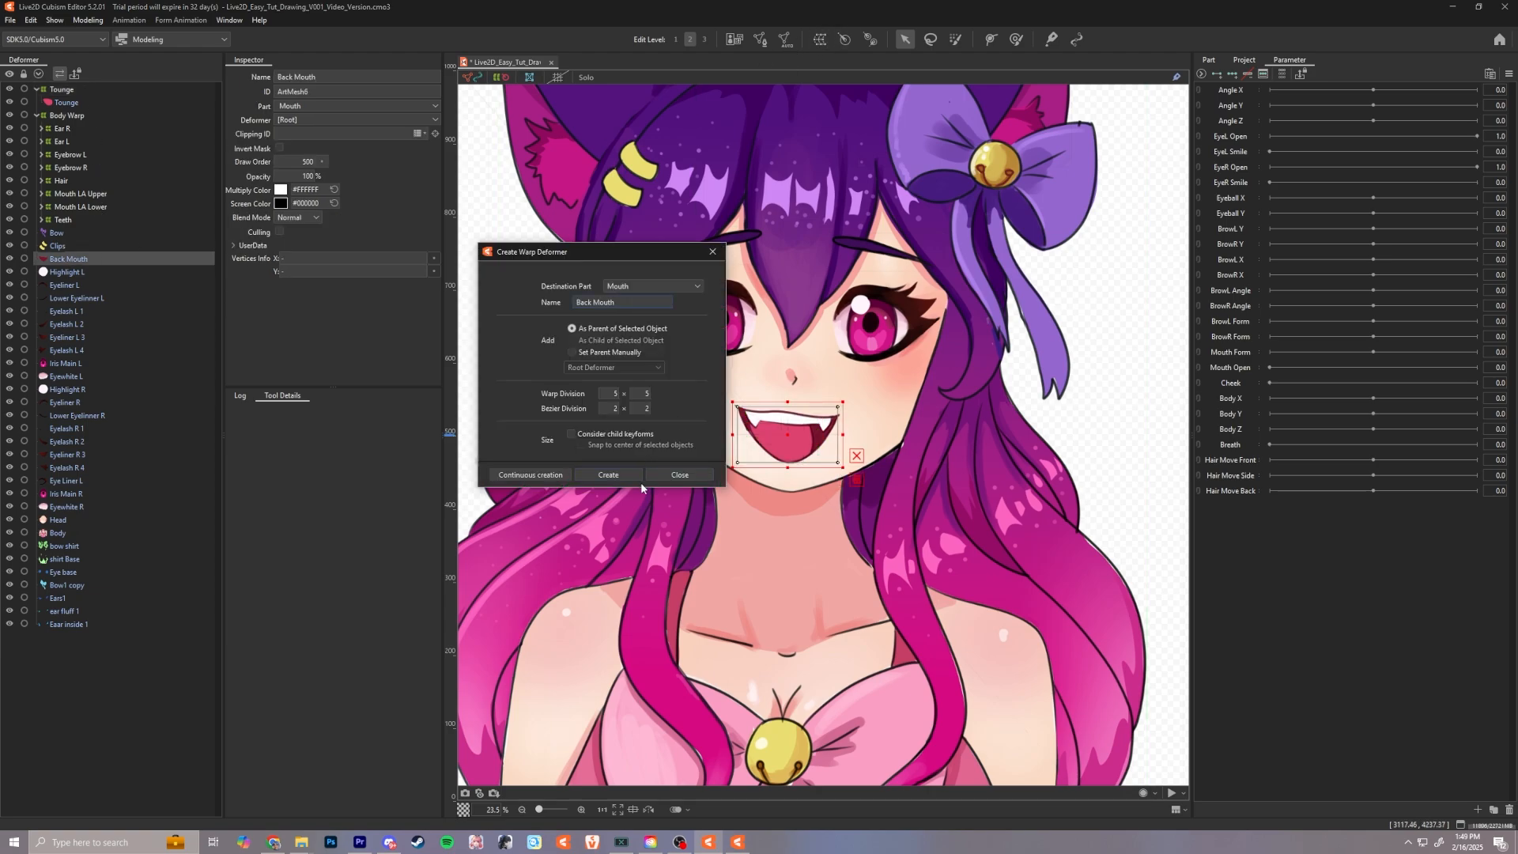
left_click(635, 477)
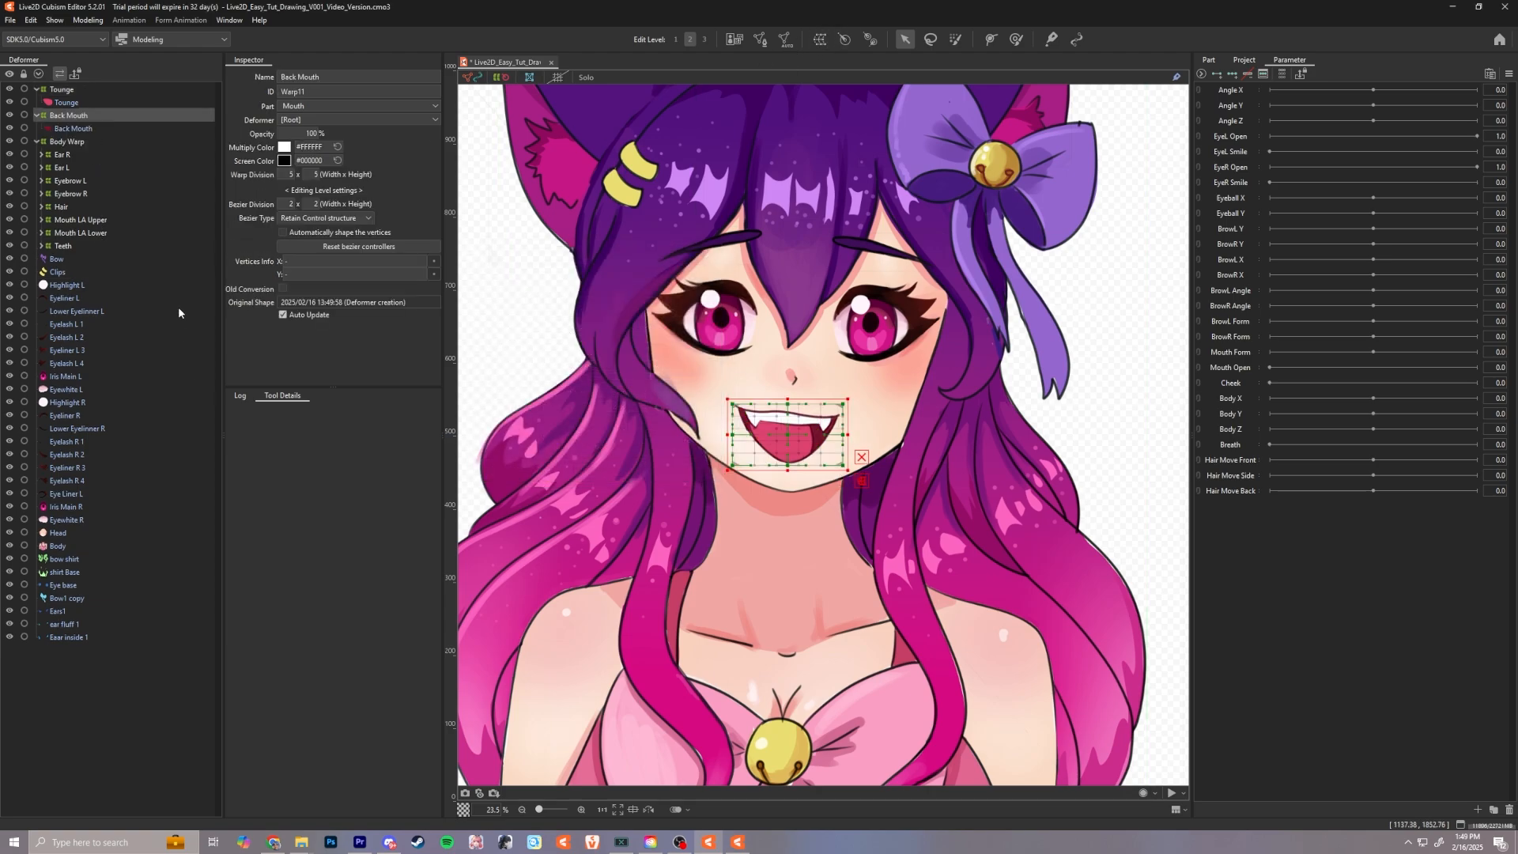
left_click_drag(61, 89, 71, 126)
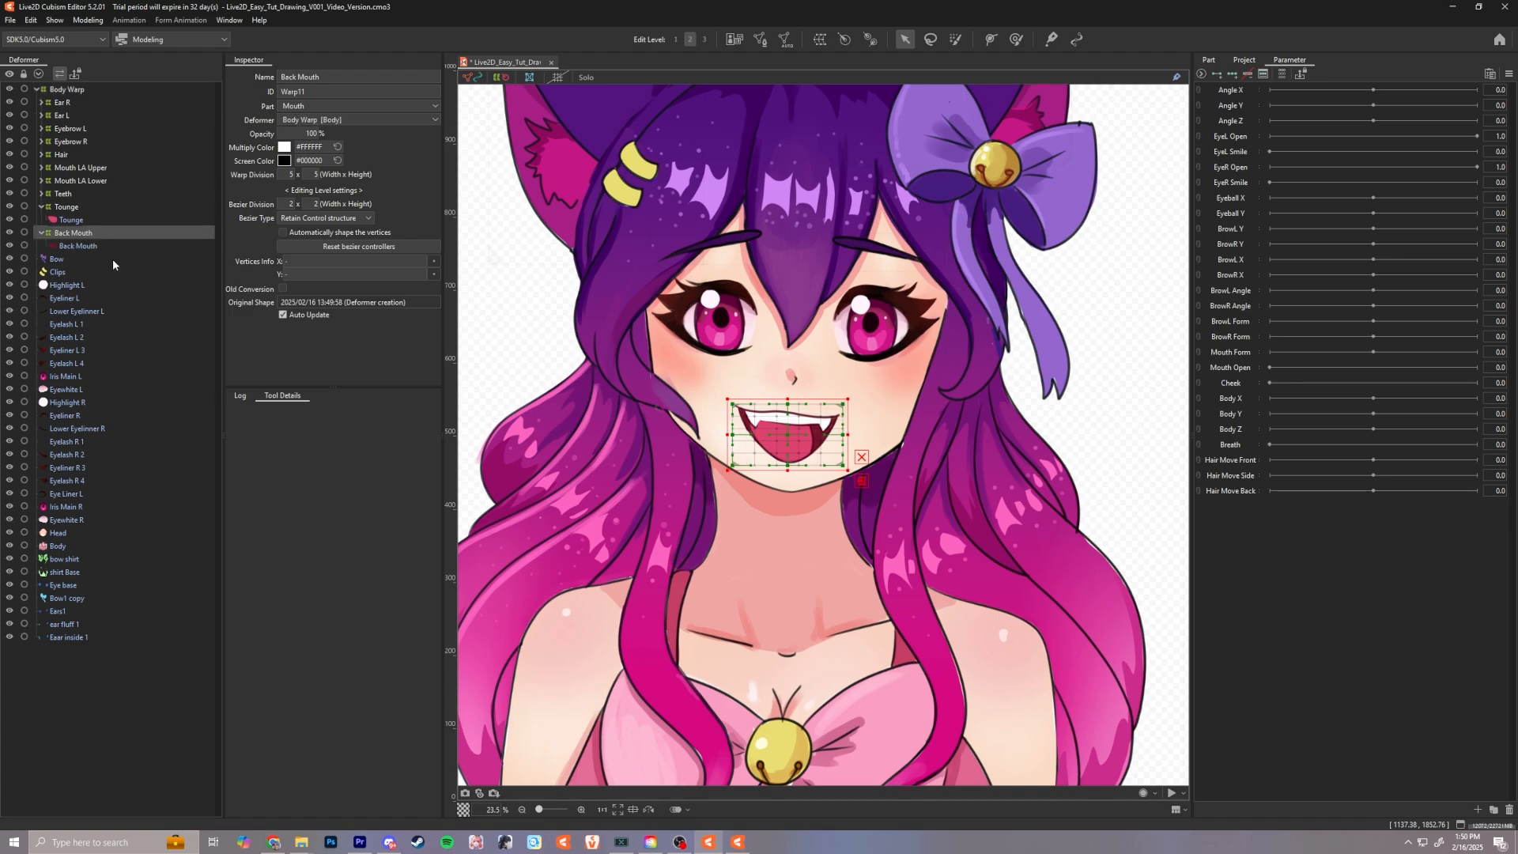
left_click(42, 207)
Step: Try moving the Tounge deformer across the mouth, undo the move and collapse its entry
left_click(67, 206)
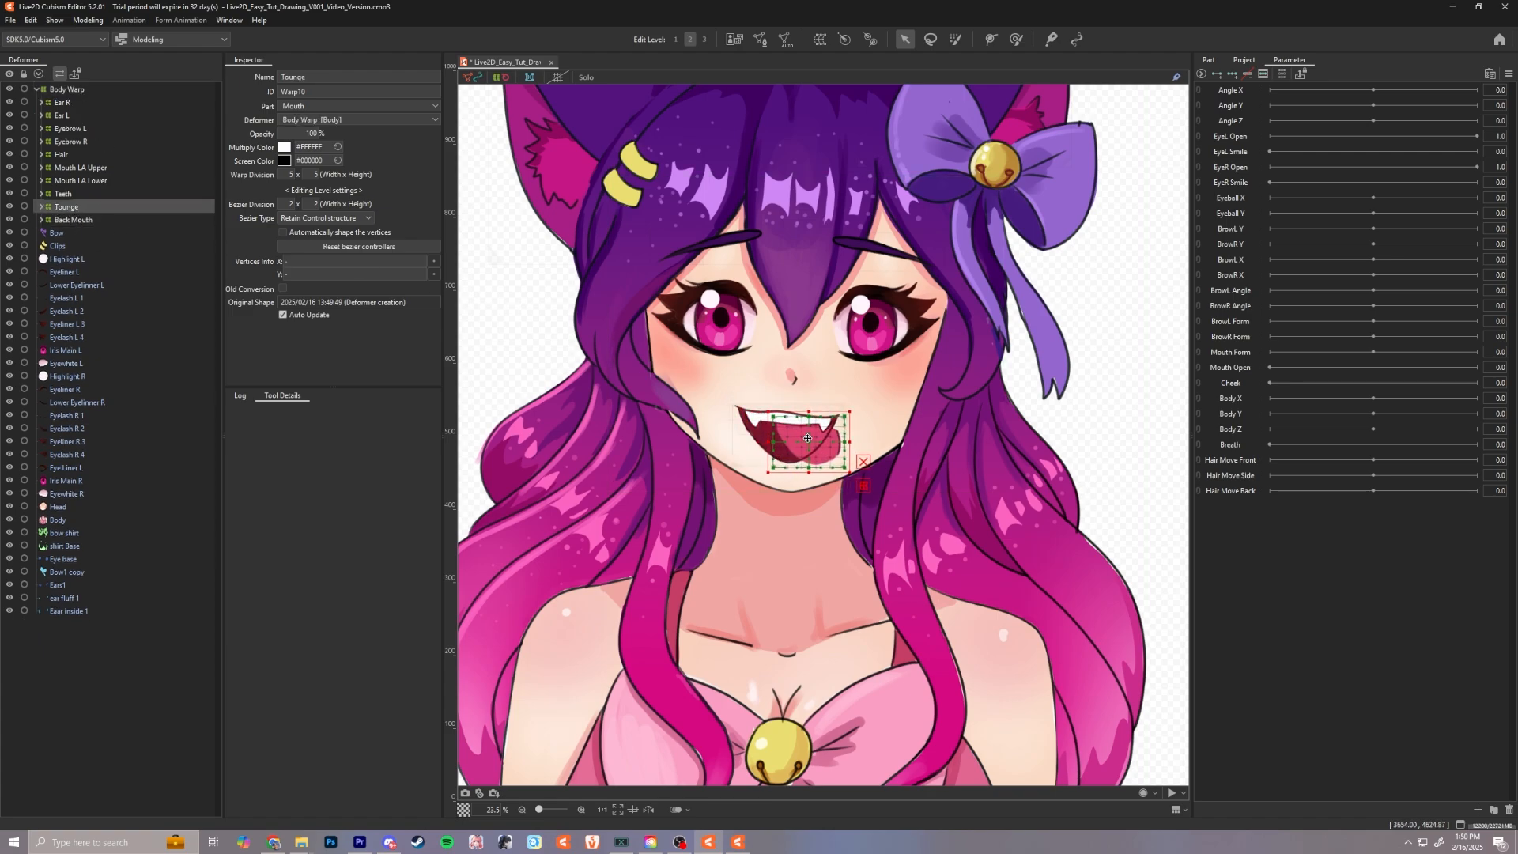
left_click_drag(807, 438, 839, 427)
key("ctrl+z")
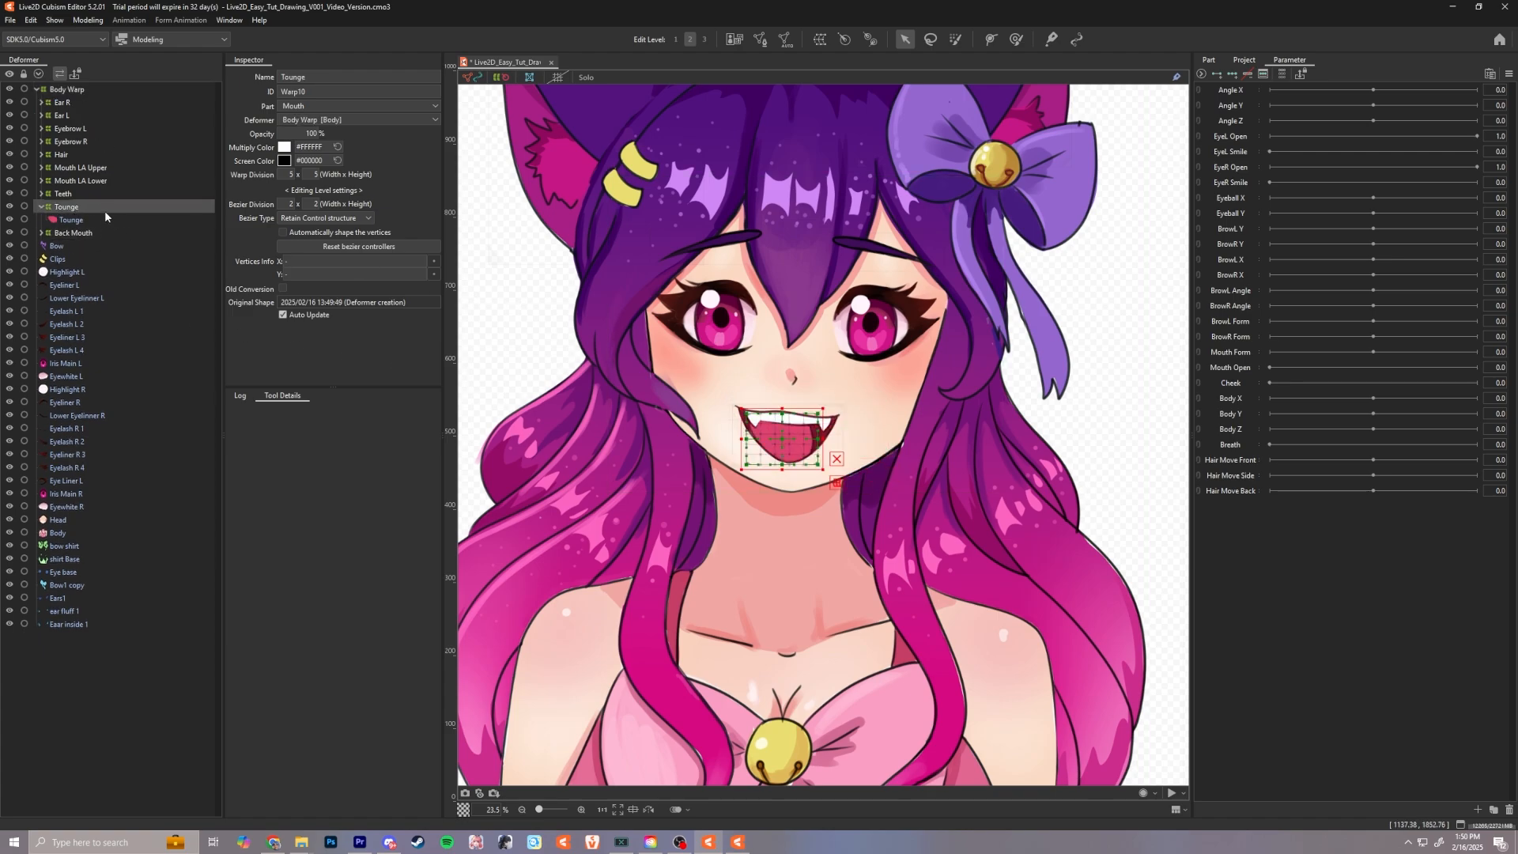
left_click(41, 208)
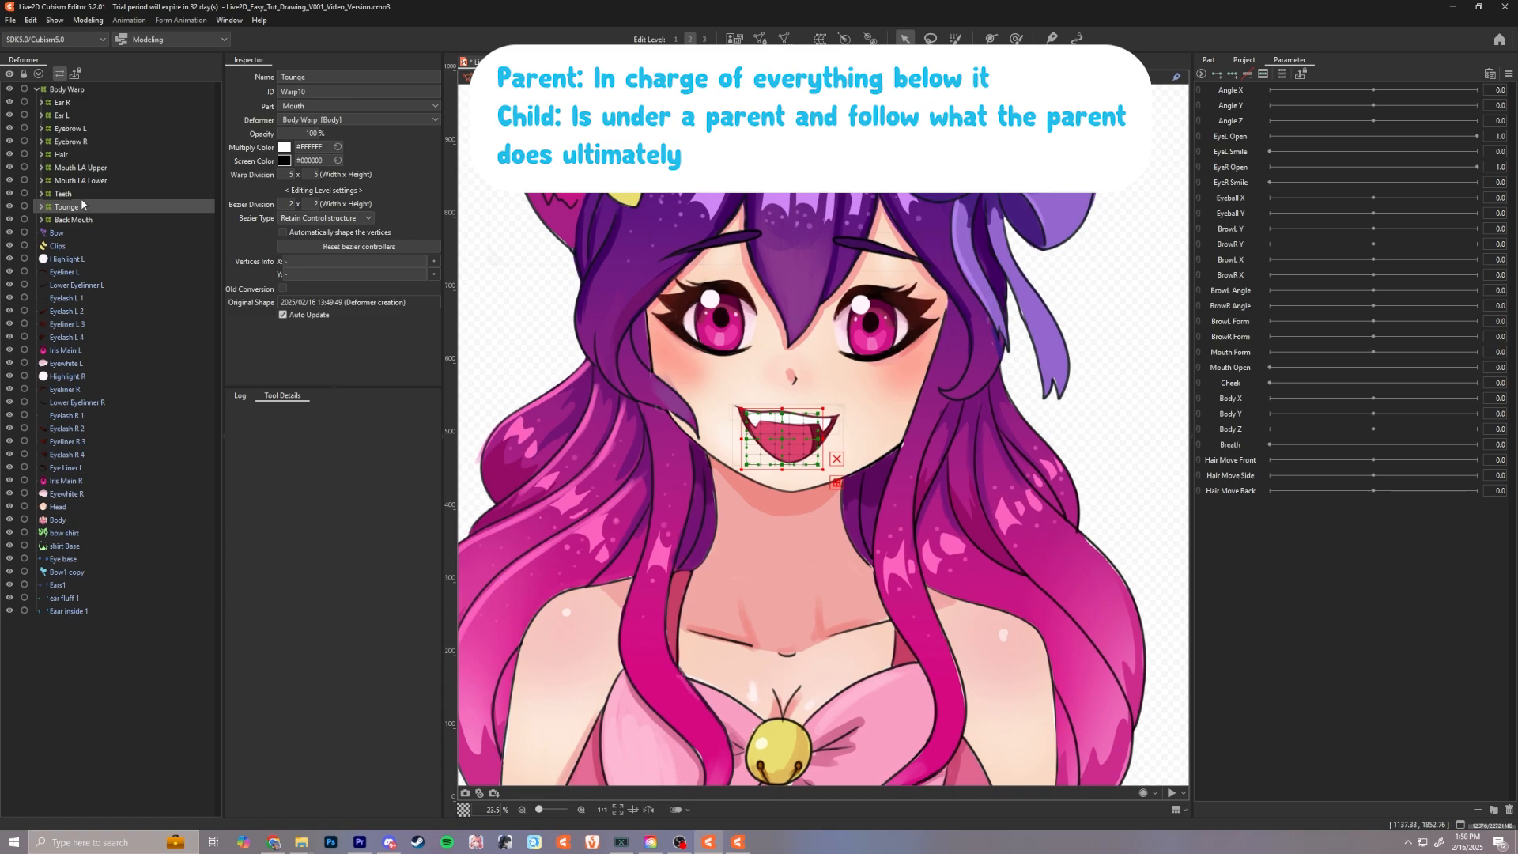
Step: Create a warp deformer named Mouth Deformer as parent of the Back Mouth deformer, and enlarge its frame slightly around the mouth
left_click(93, 168)
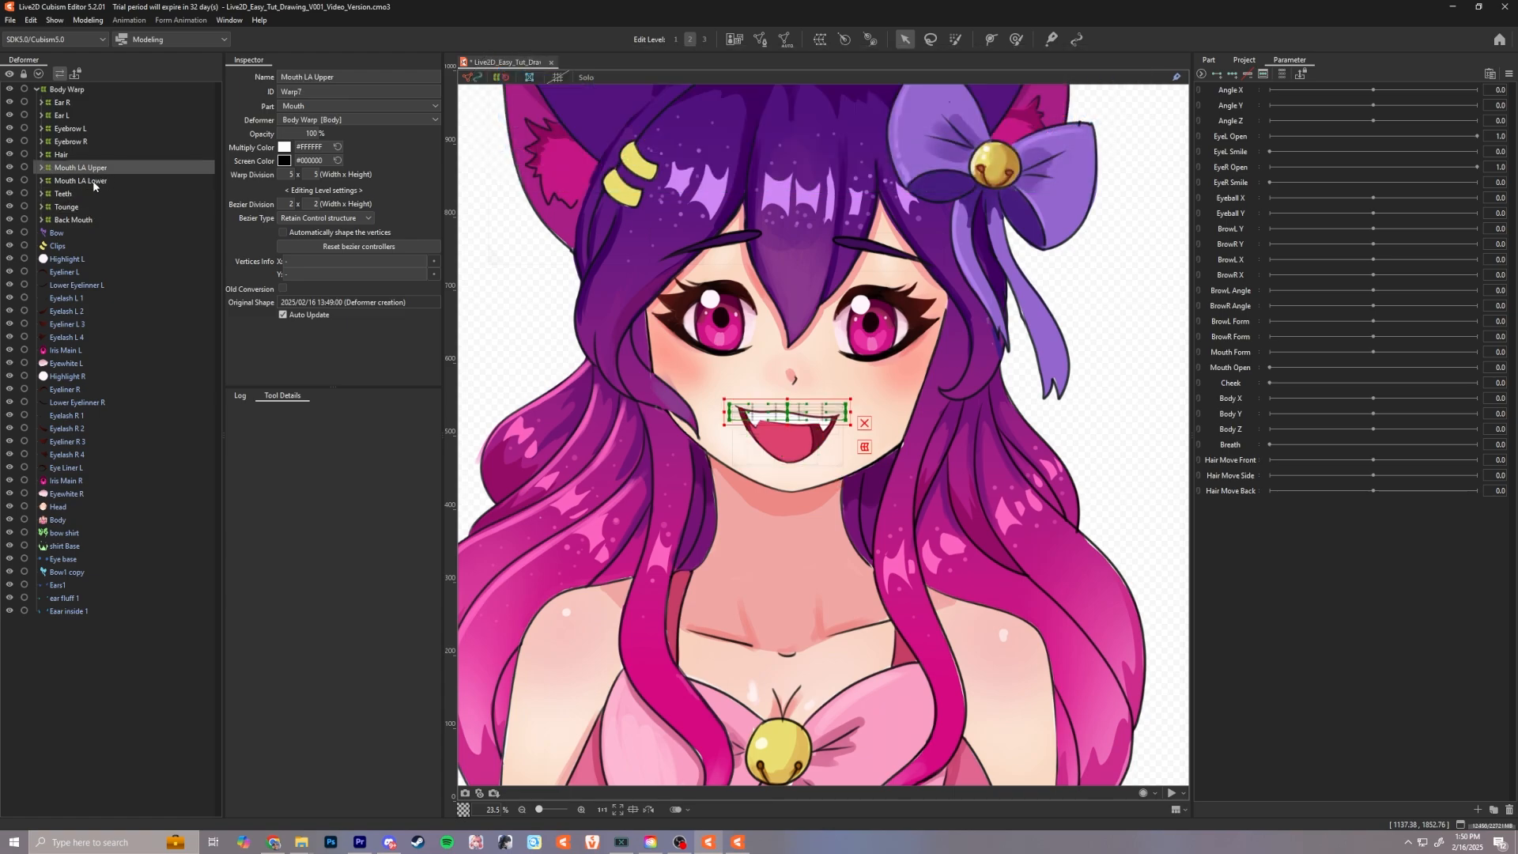
left_click(84, 221)
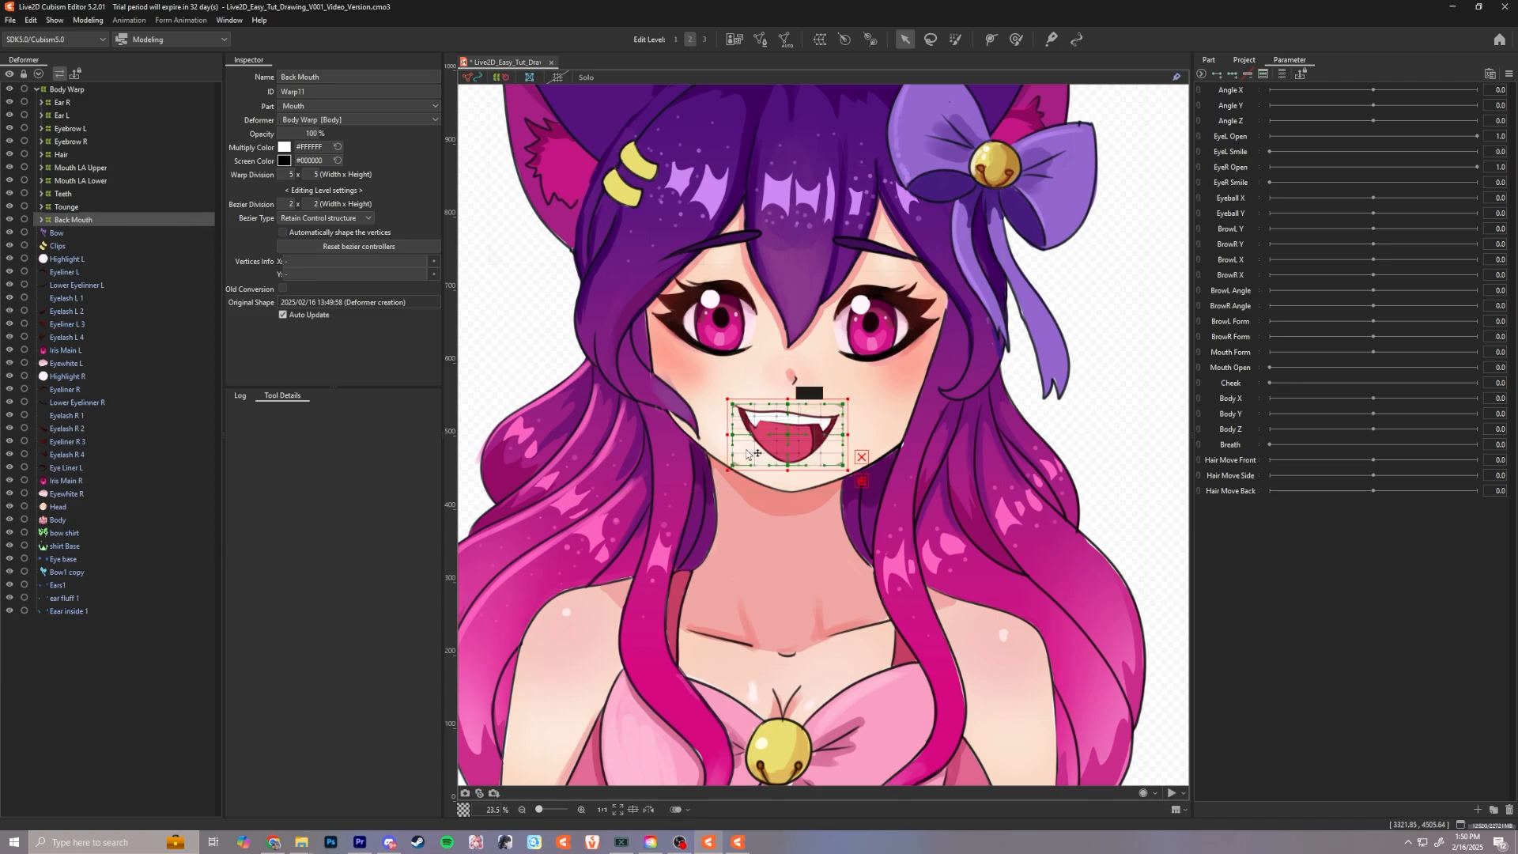
left_click(820, 39)
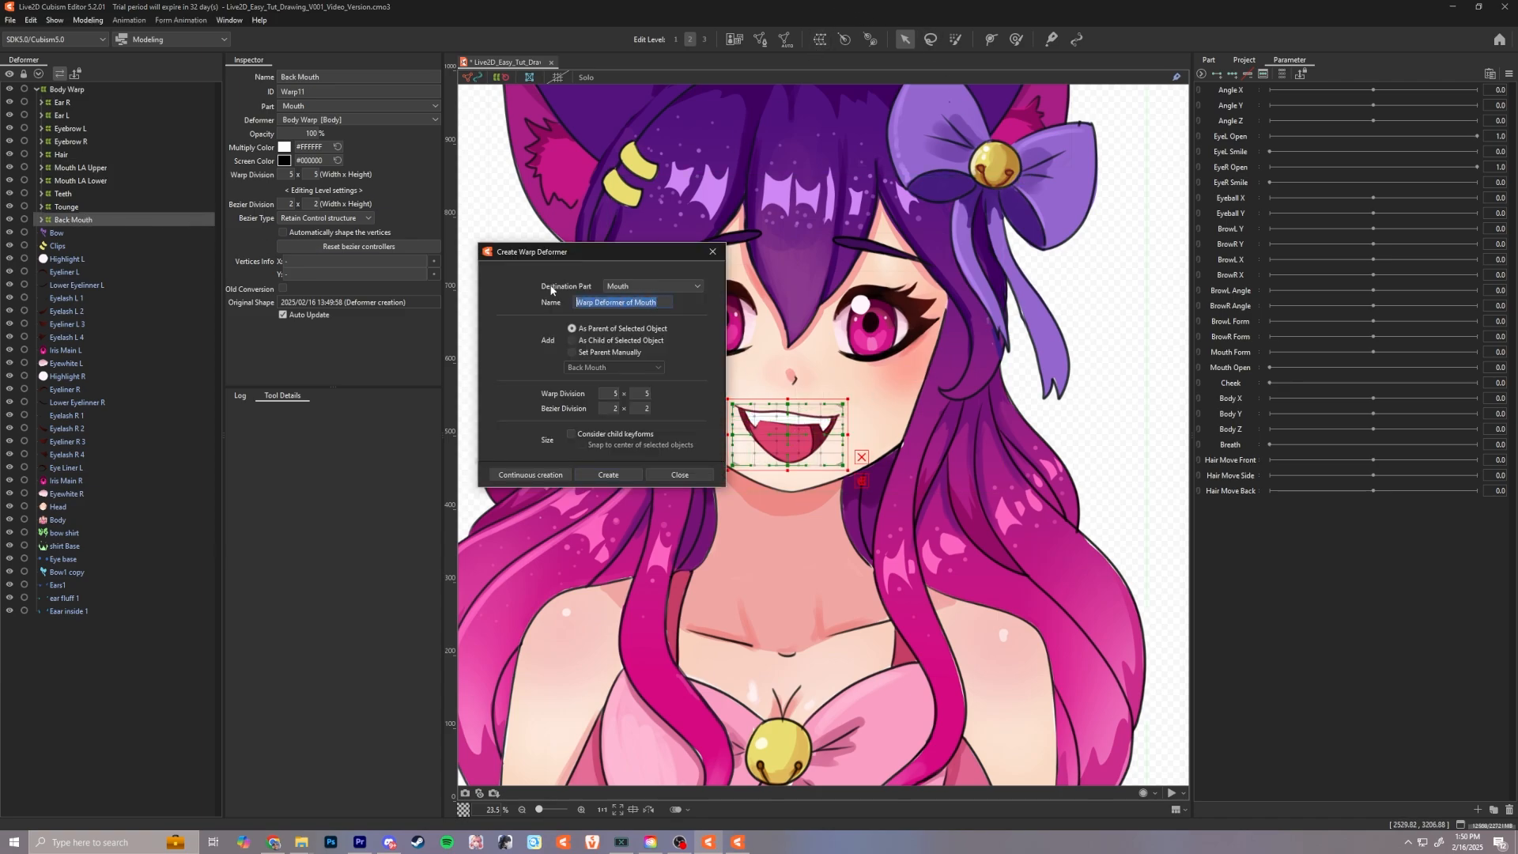
type("Mouth Deformer")
left_click(628, 475)
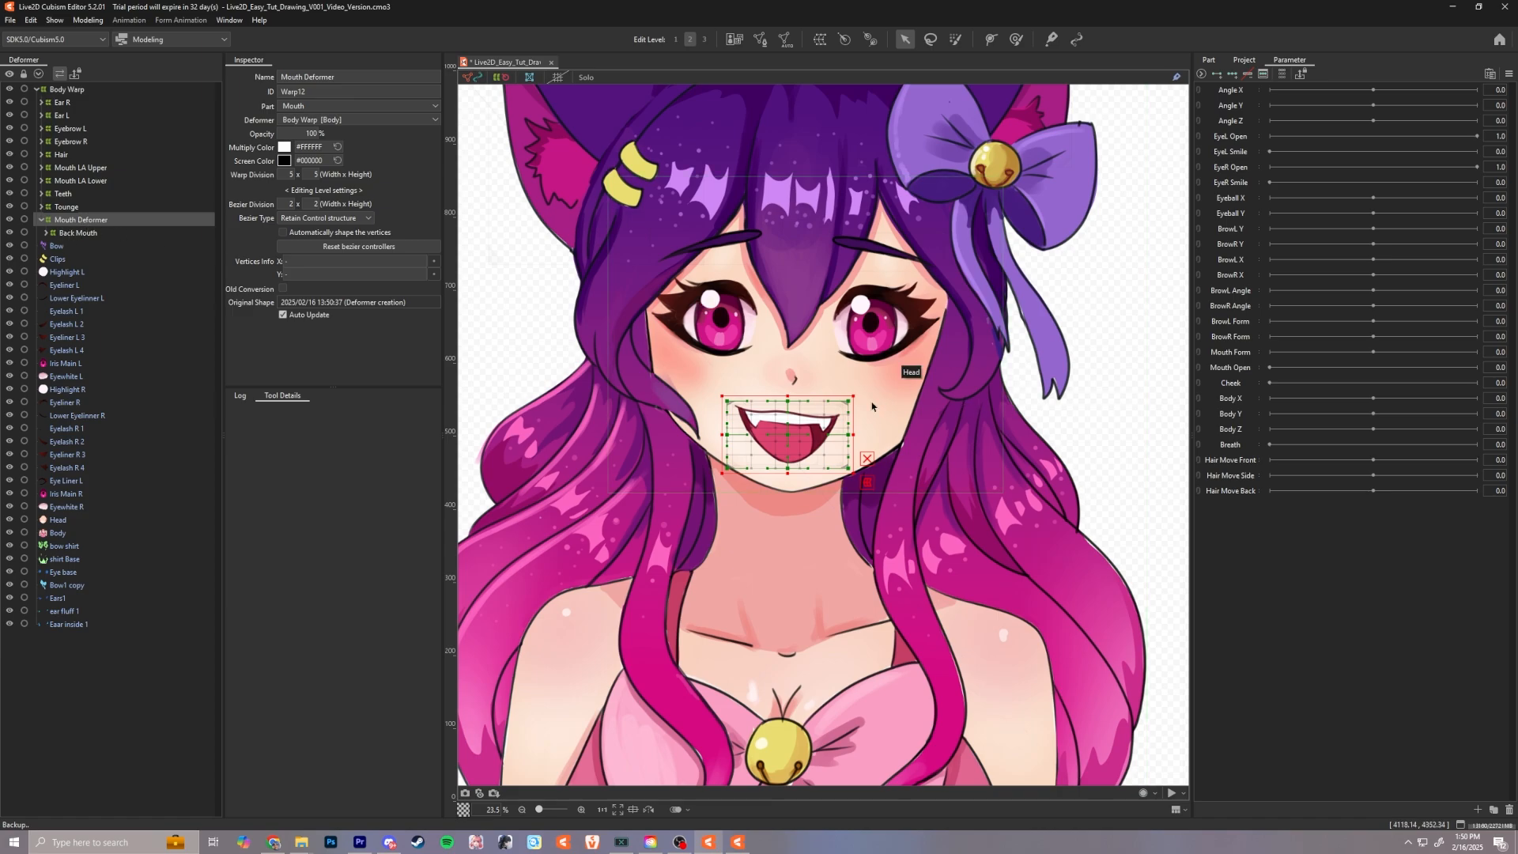
left_click_drag(853, 396, 862, 387)
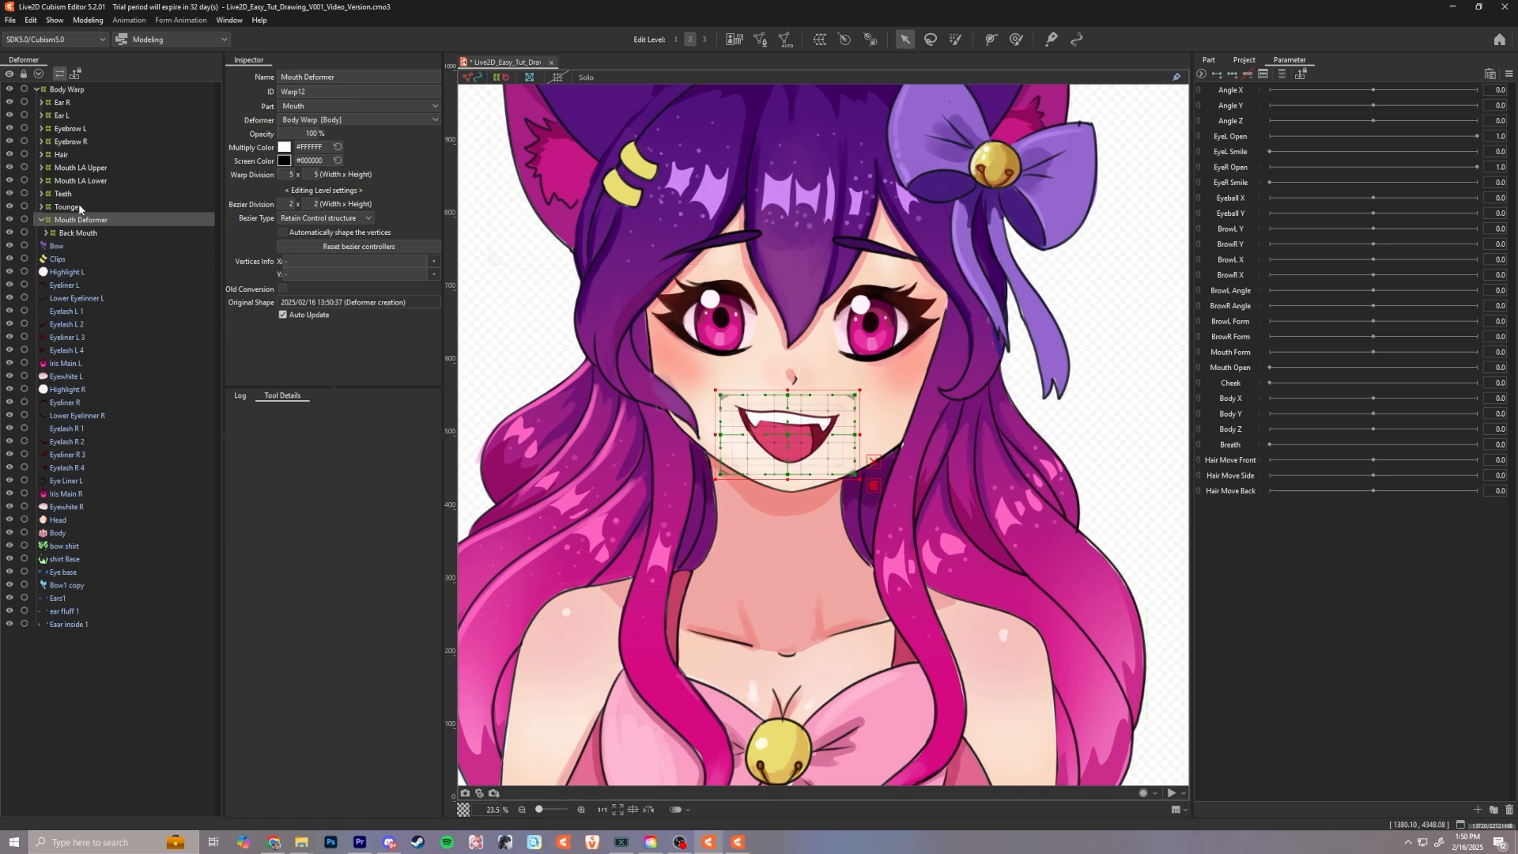
Step: Nest the Mouth LA Upper, Mouth LA Lower, Teeth and Tounge deformers under Mouth Deformer, and collapse it
mouse_move(65, 209)
left_mouse_down()
mouse_move(67, 228)
mouse_move(73, 209)
left_mouse_up()
mouse_move(74, 182)
left_mouse_down()
mouse_move(80, 198)
mouse_move(88, 181)
left_mouse_up()
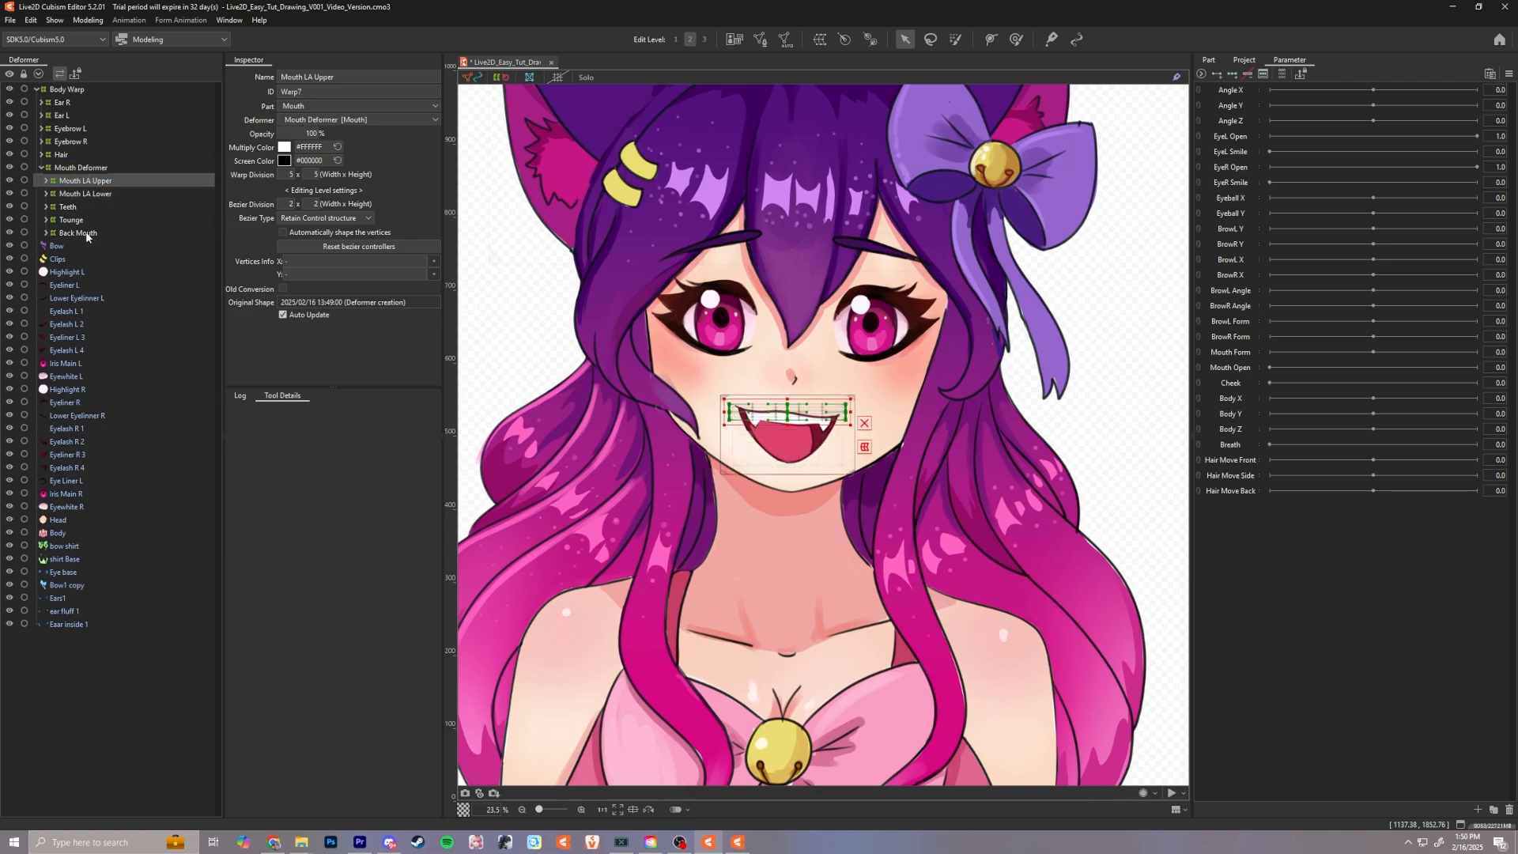
left_click(41, 169)
Step: Try pulling a corner of Mouth Deformer and moving Mouth LA Upper, undoing each change, and collapse the mouth entries
left_click_drag(858, 398, 847, 385)
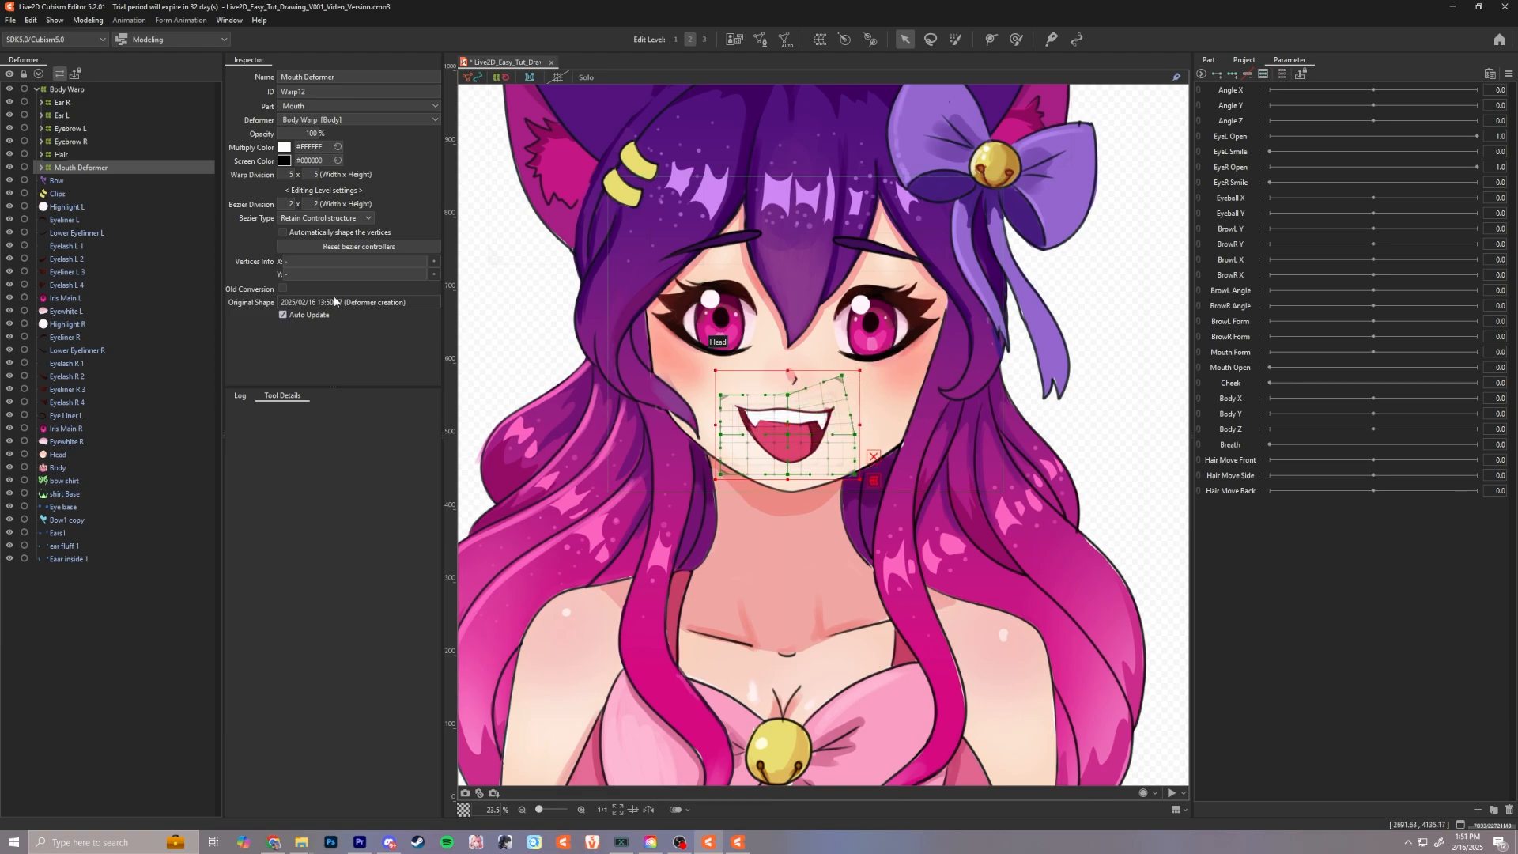
key("ctrl+z")
left_click(42, 168)
left_click(85, 181)
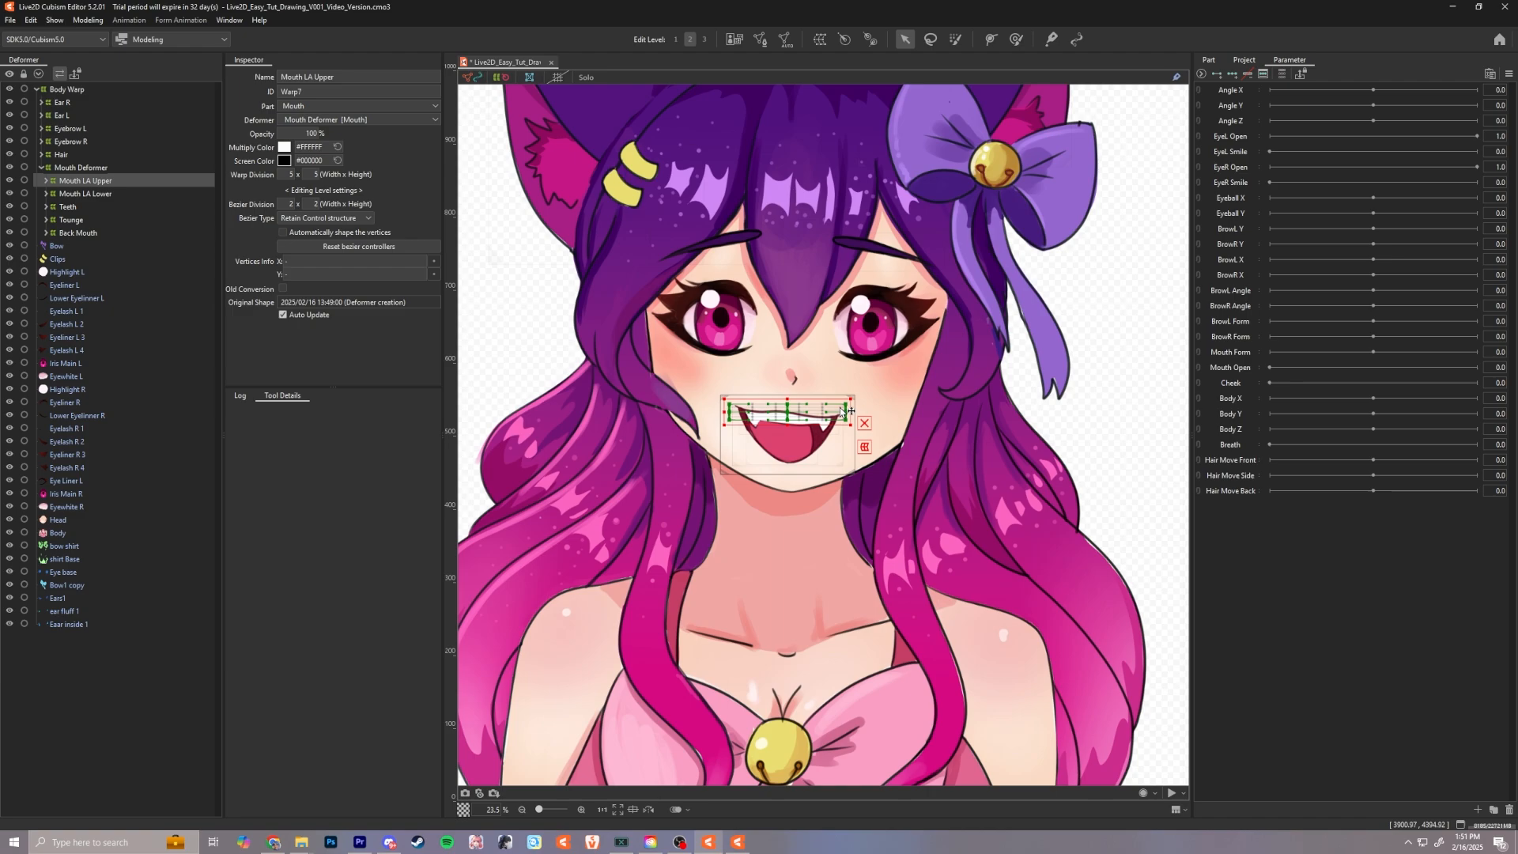
left_click_drag(788, 411, 789, 397)
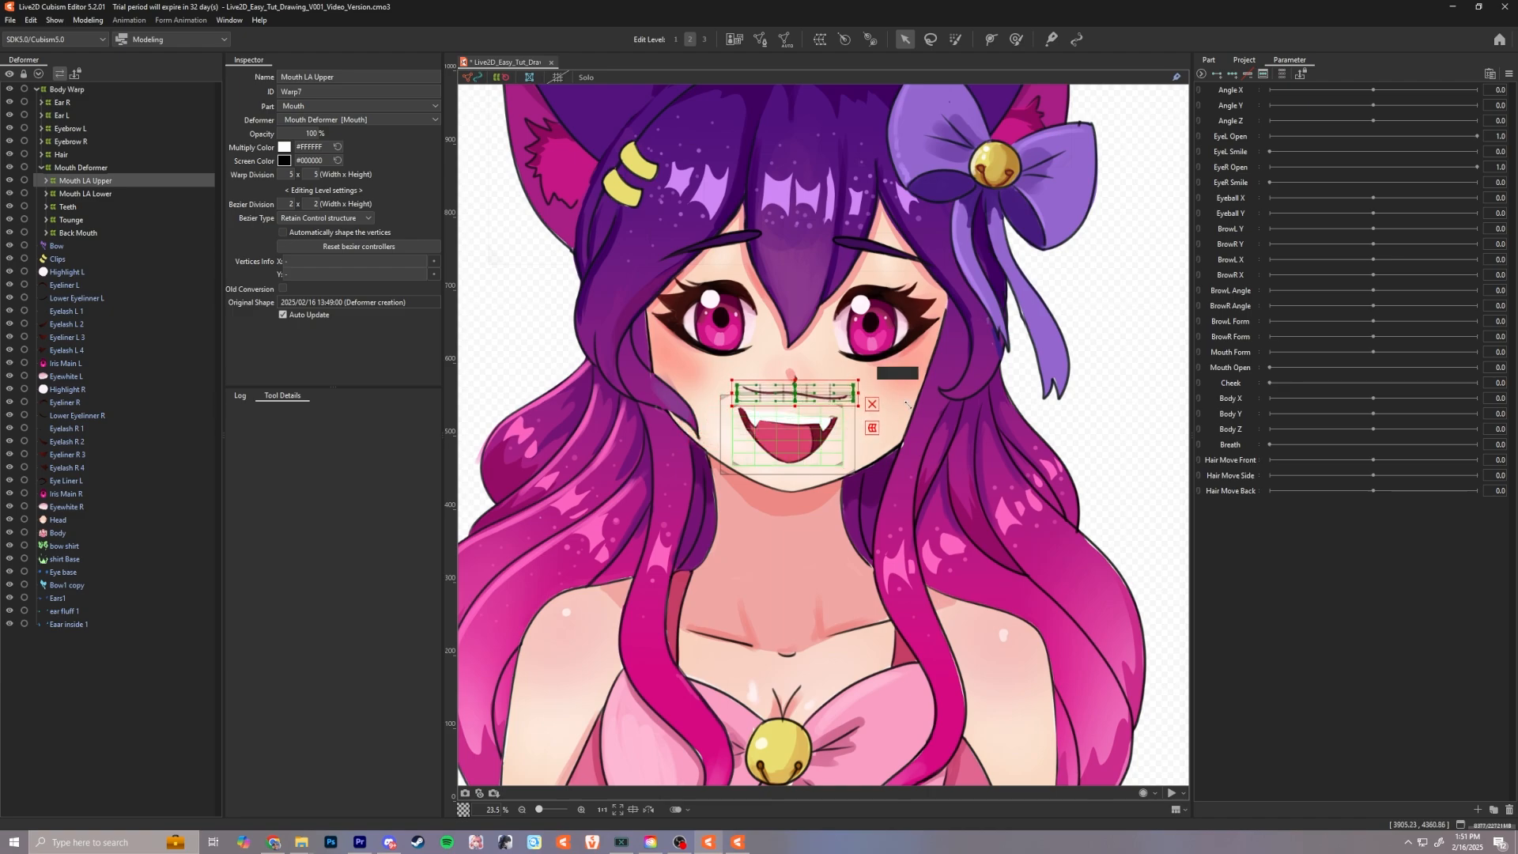
key("ctrl+z")
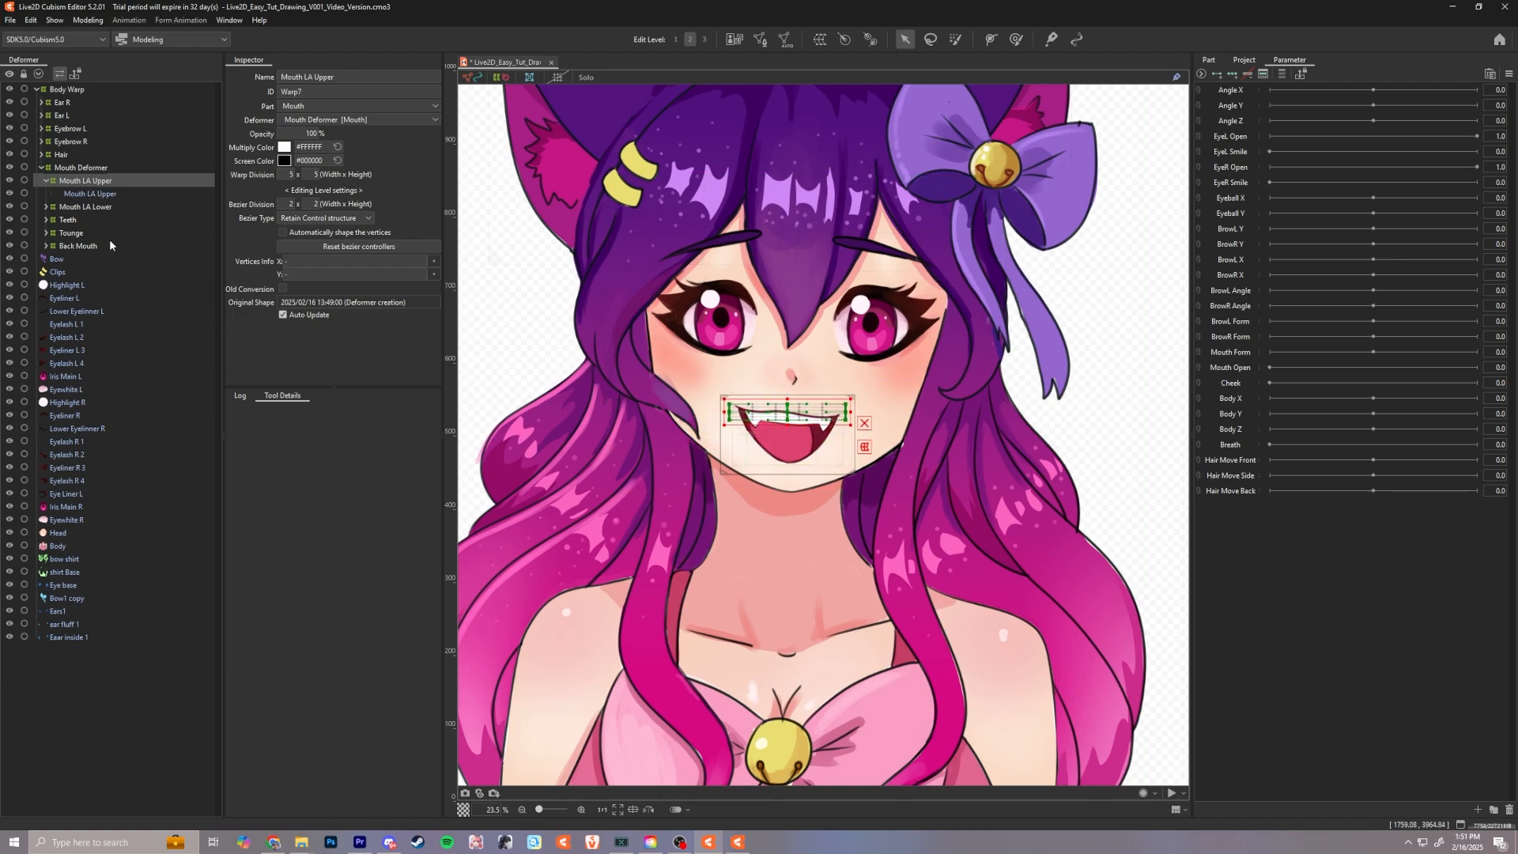
left_click(46, 180)
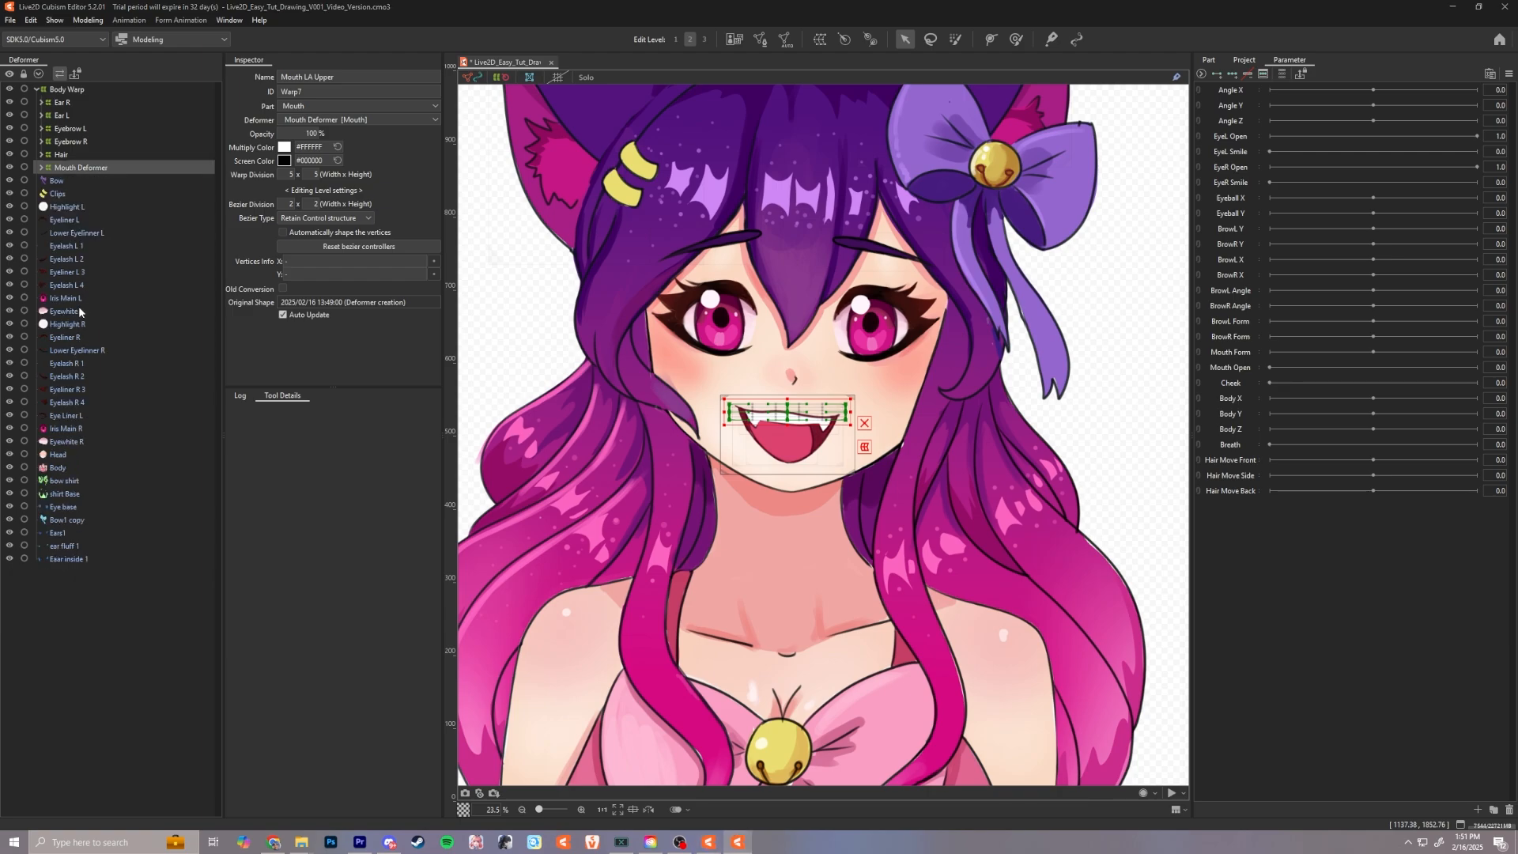
Step: Create a warp deformer named Iris Main R as parent of the Iris Main R object
left_click(66, 428)
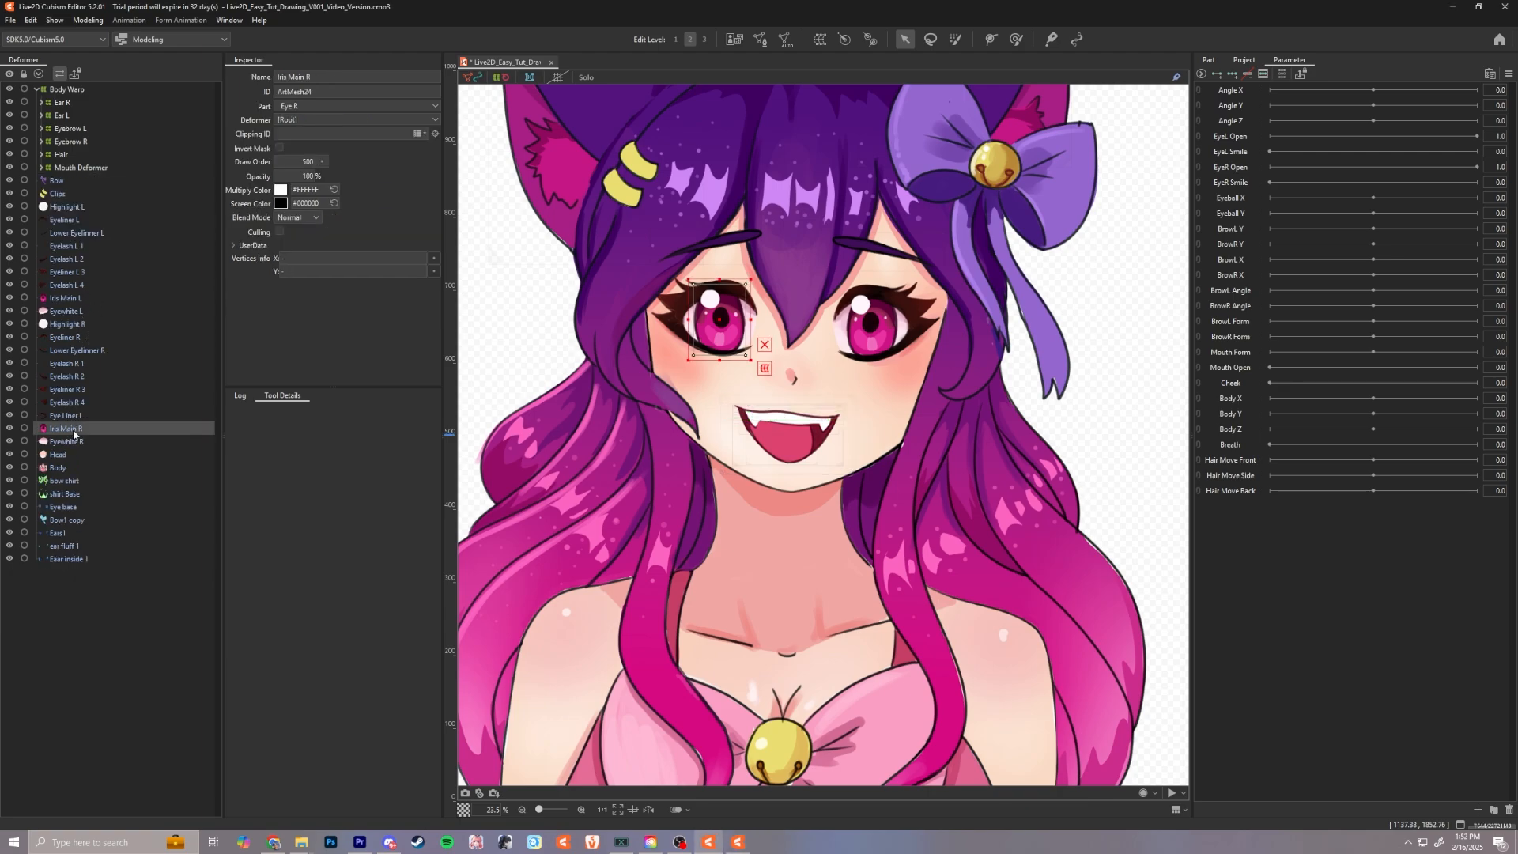
left_click(820, 39)
left_click(653, 286)
left_click(627, 385)
left_click_drag(623, 303, 472, 295)
type("E")
type("Iris Main R")
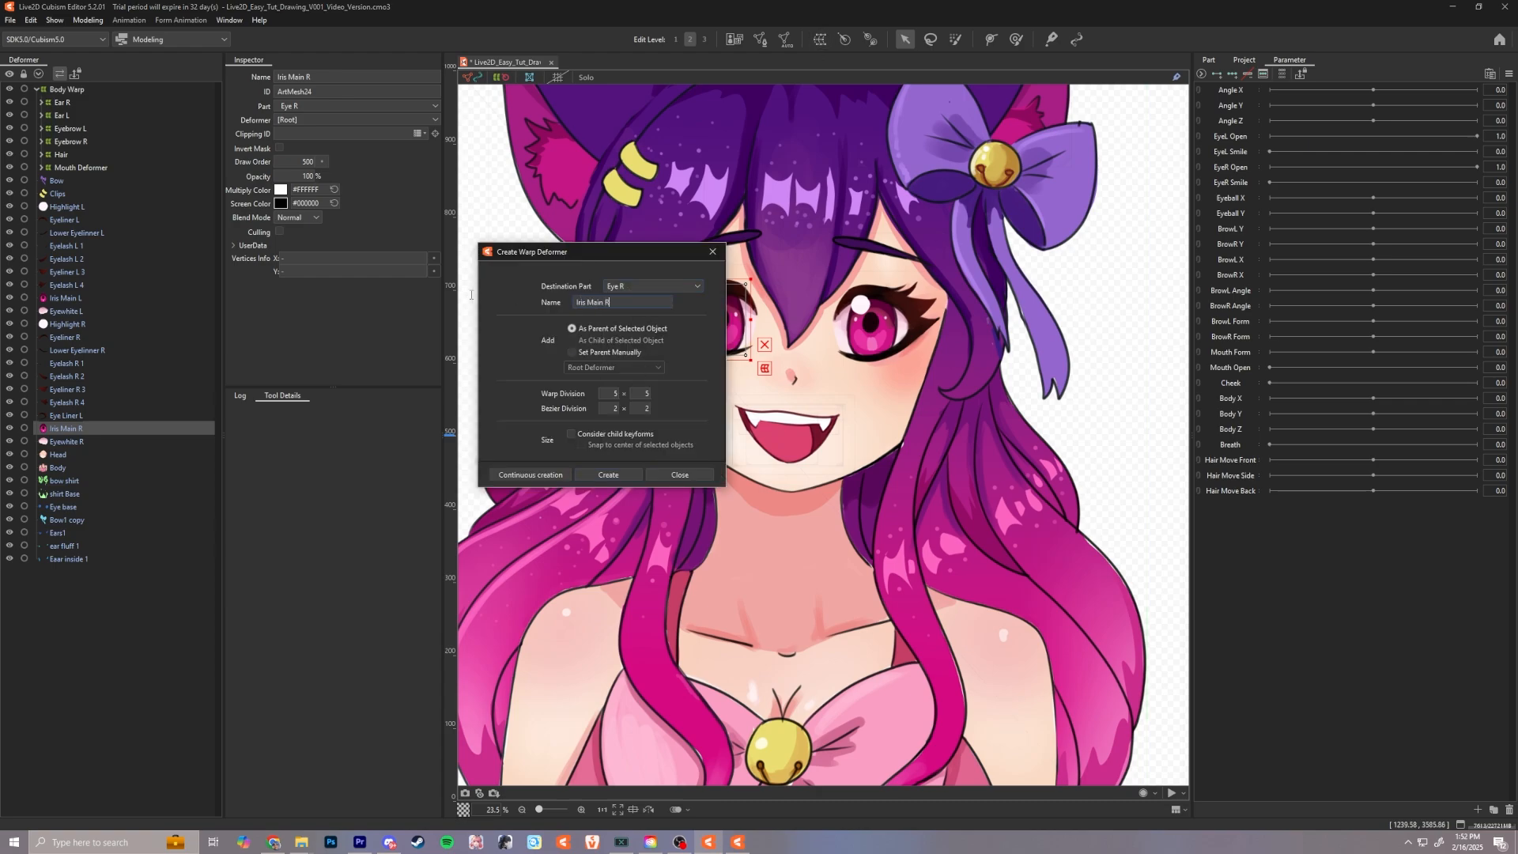
left_click(608, 474)
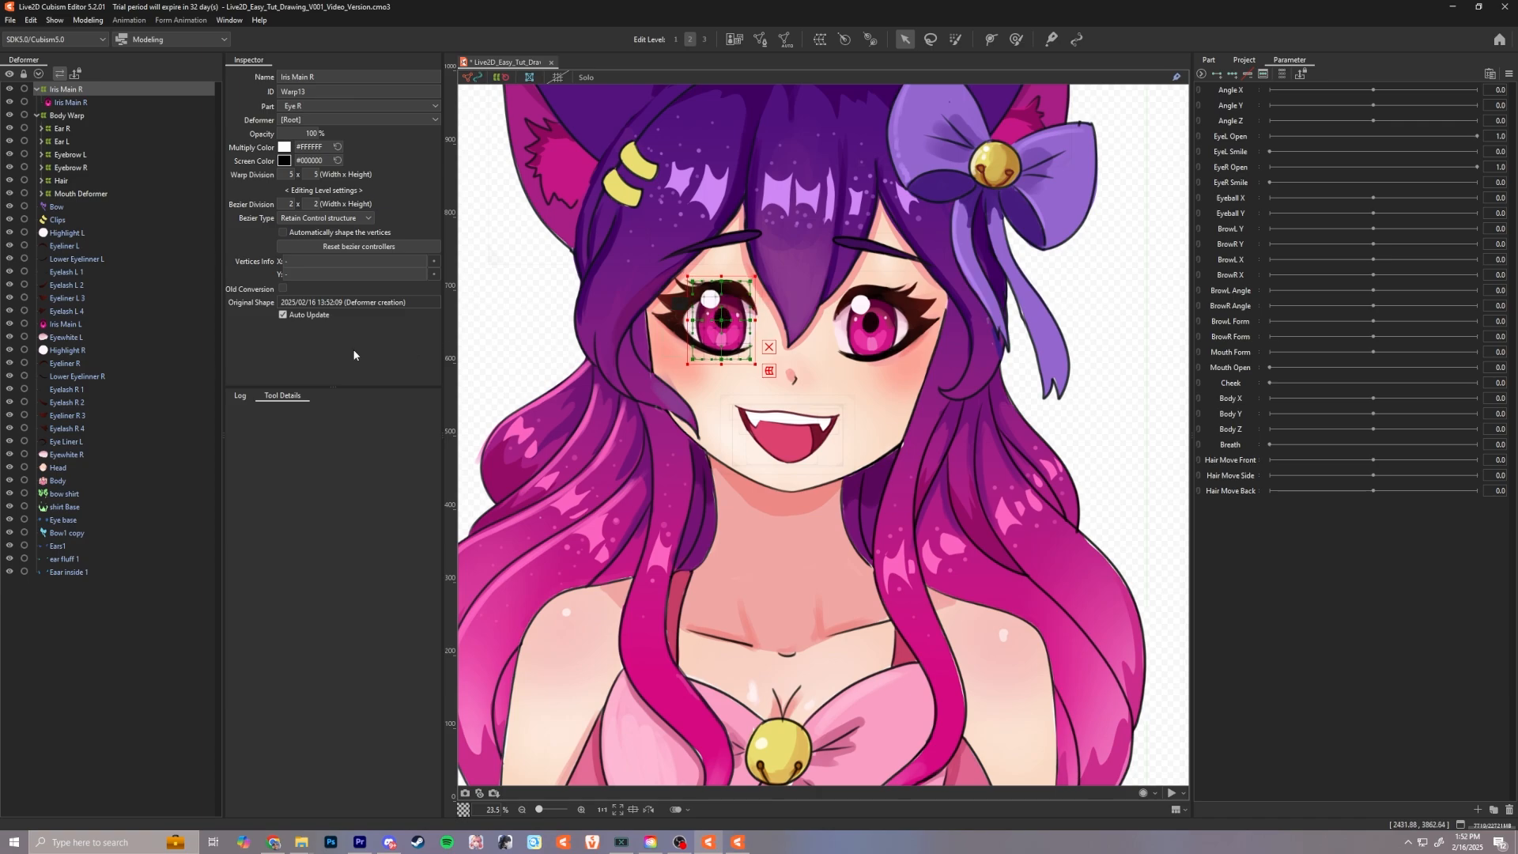
Step: Create a warp deformer named Iris Eye L as parent of the Iris Main L object
left_click(79, 324)
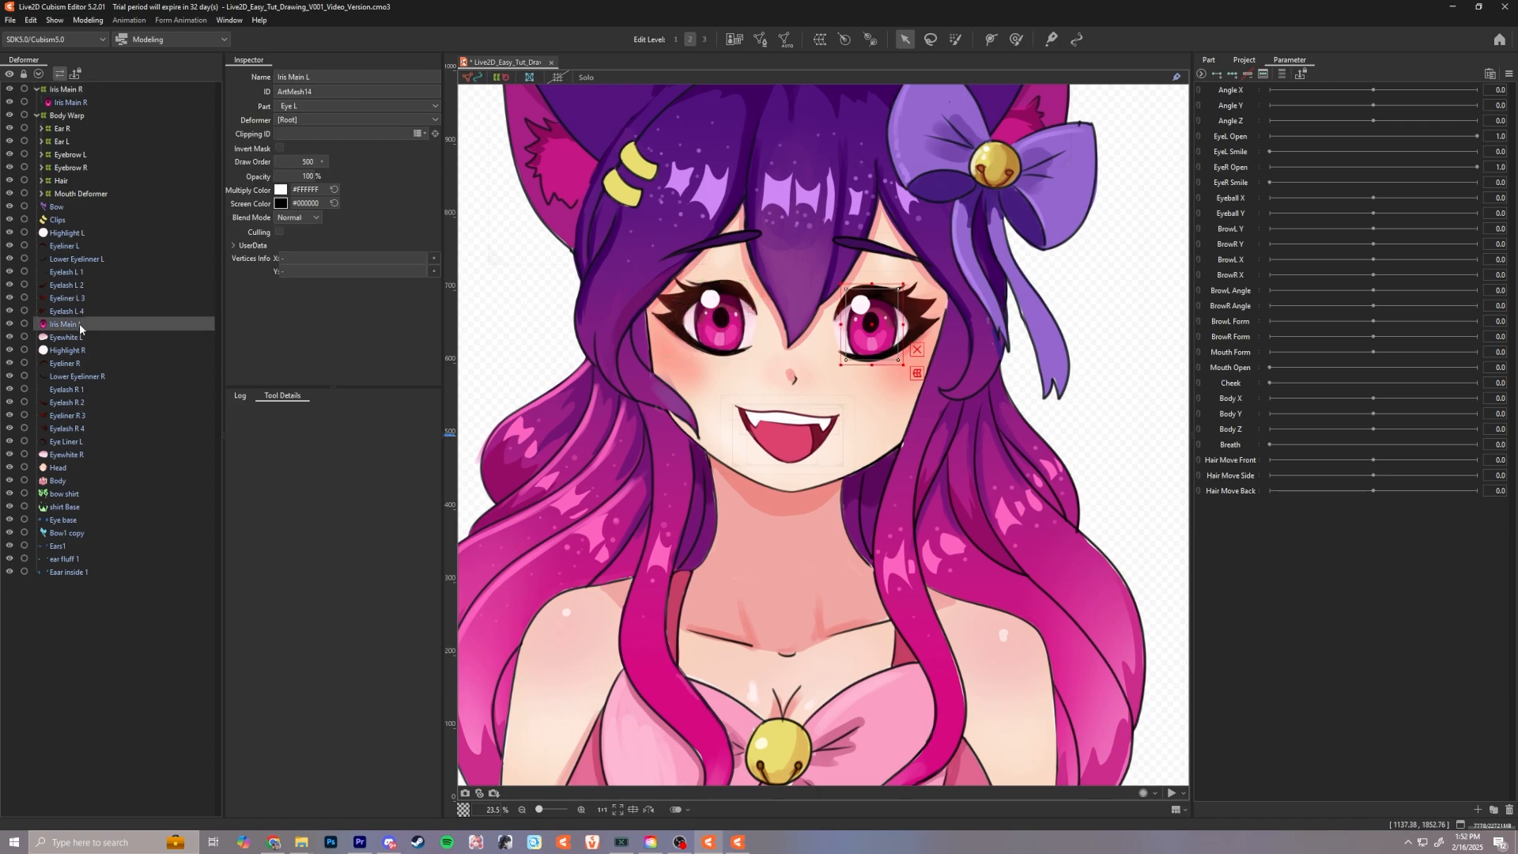
left_click(820, 39)
triple_click(656, 301)
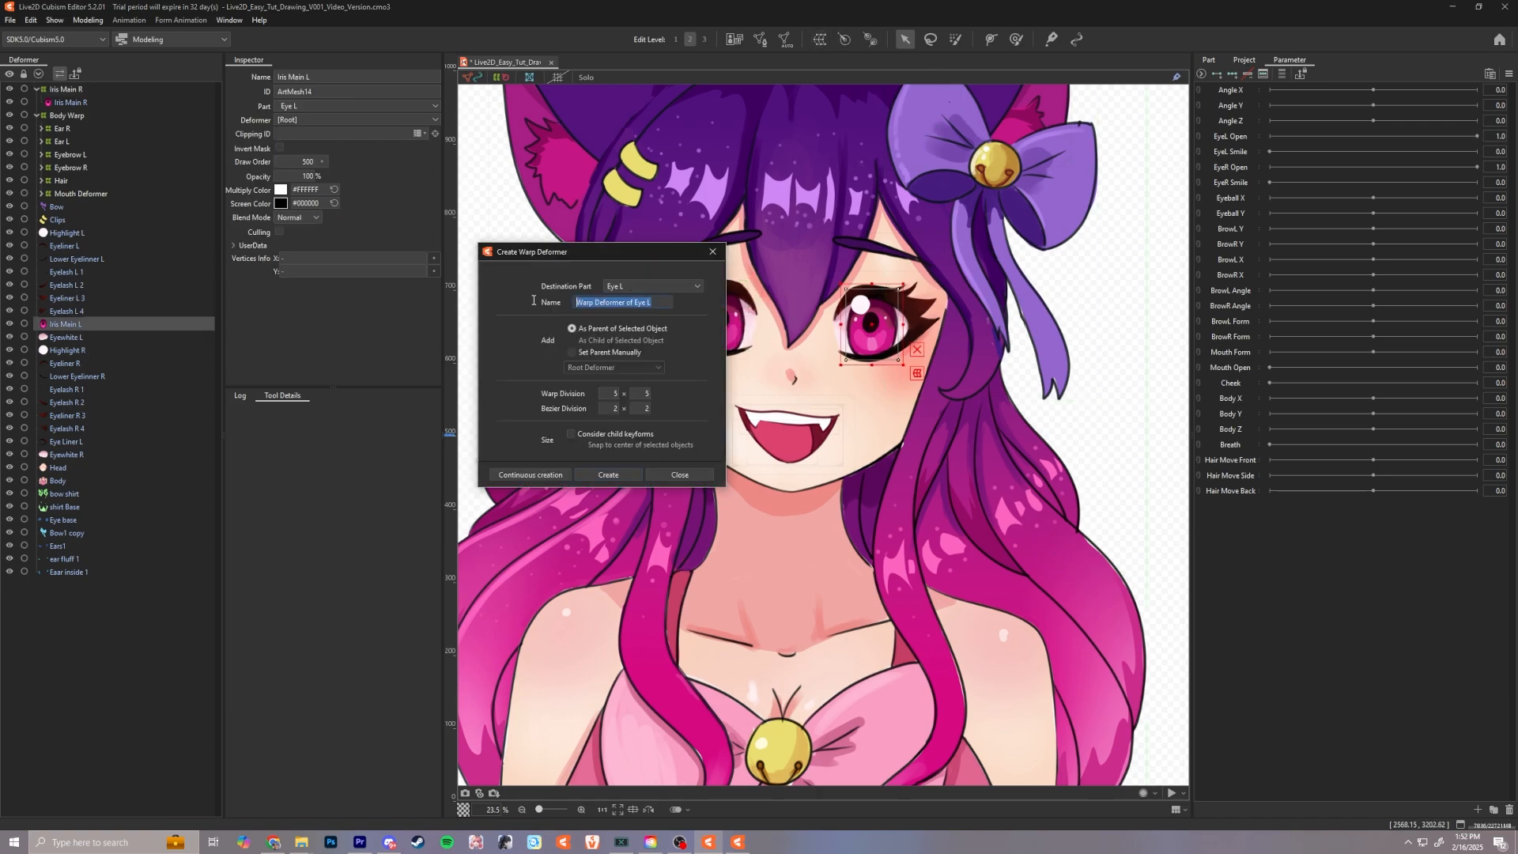
key("BackSpace")
key("Return")
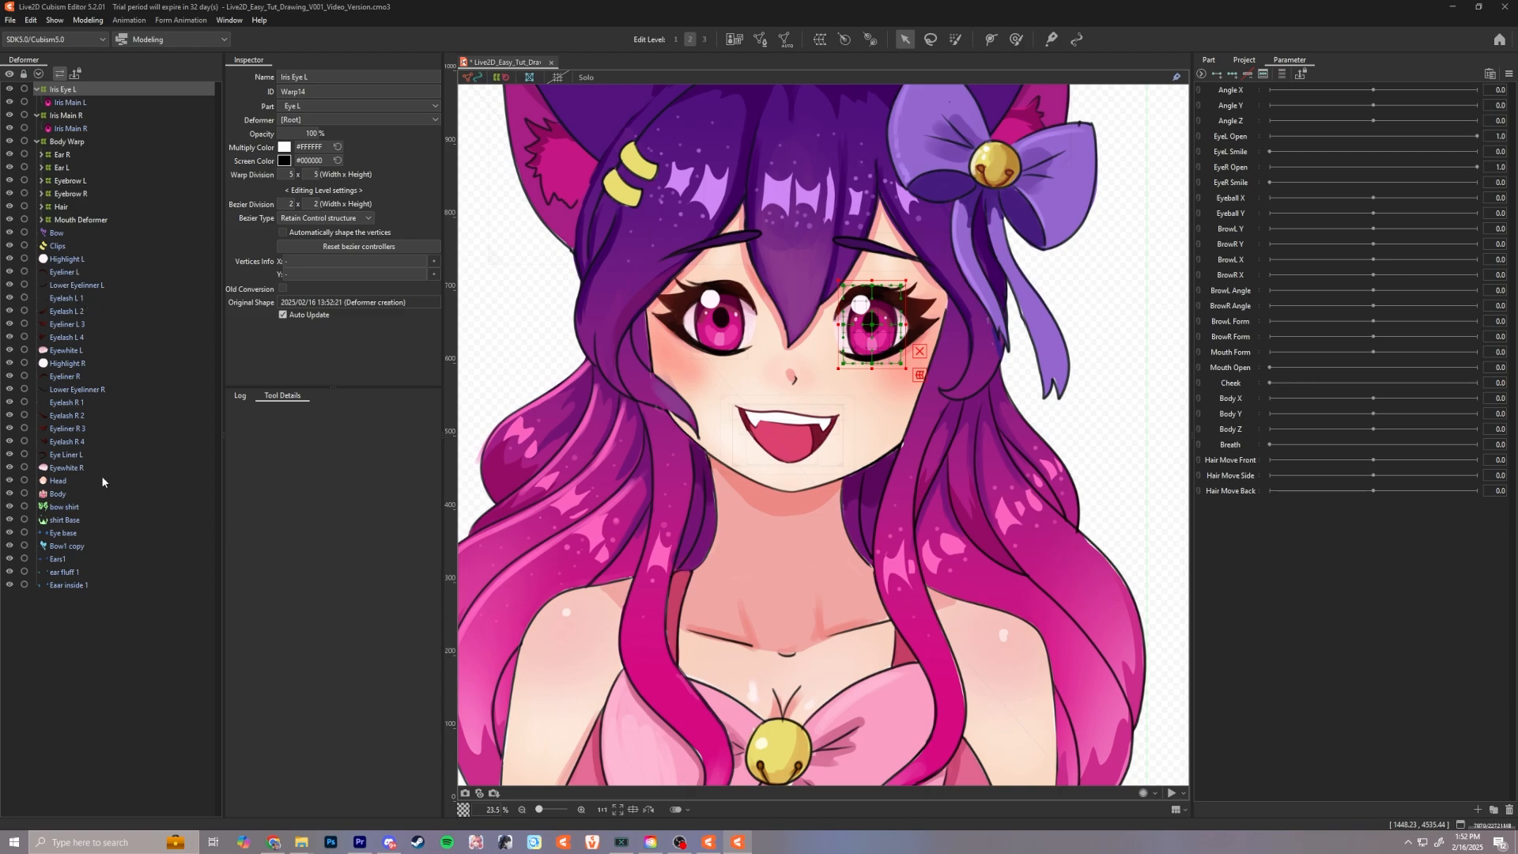
Step: Create a warp deformer named Highlight L as parent of the Highlight L object
left_click(67, 263)
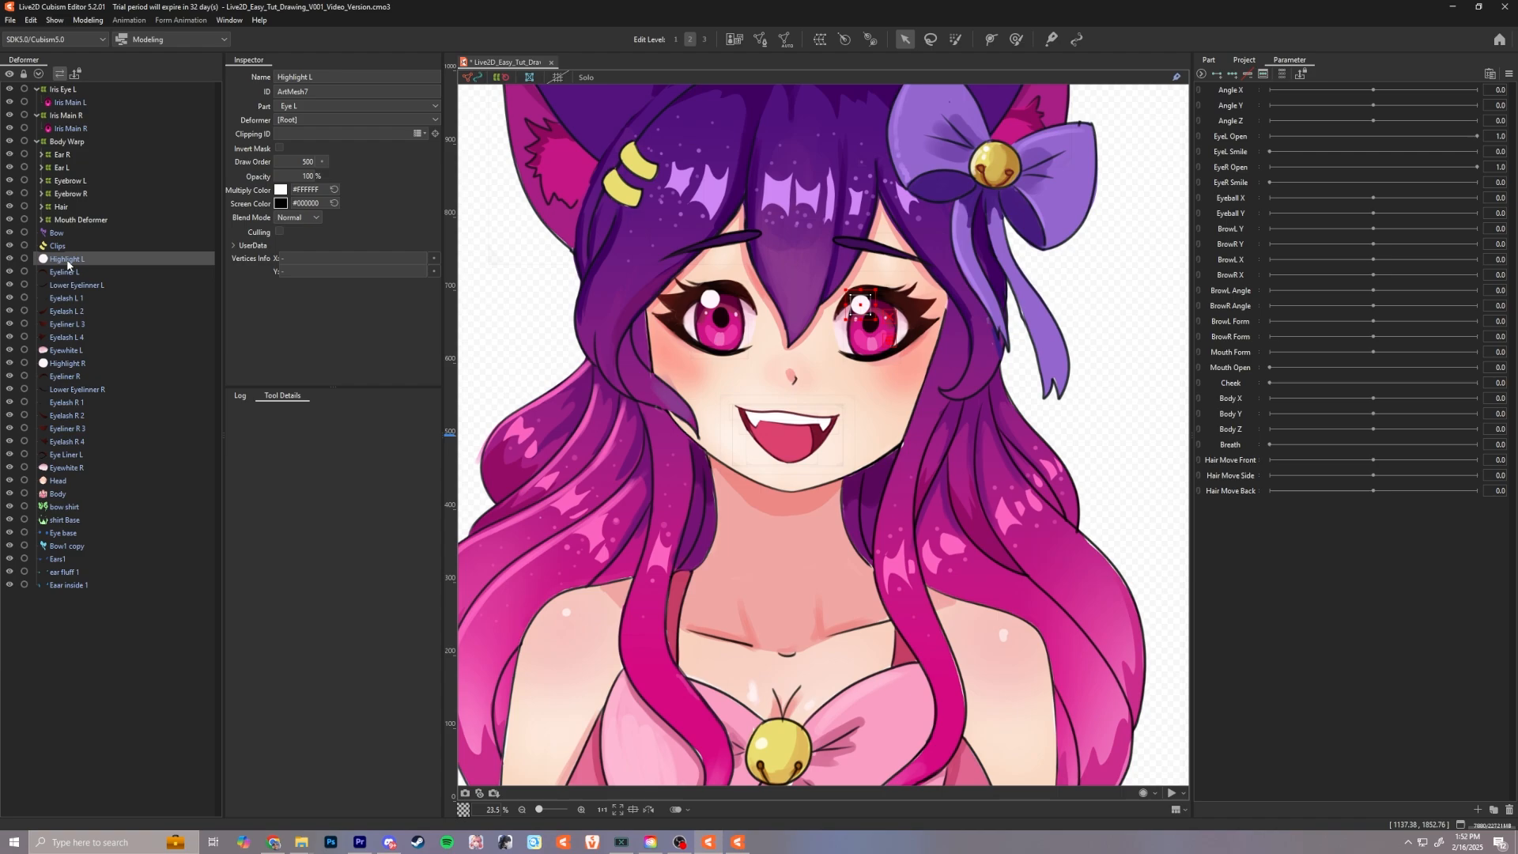
left_click(821, 39)
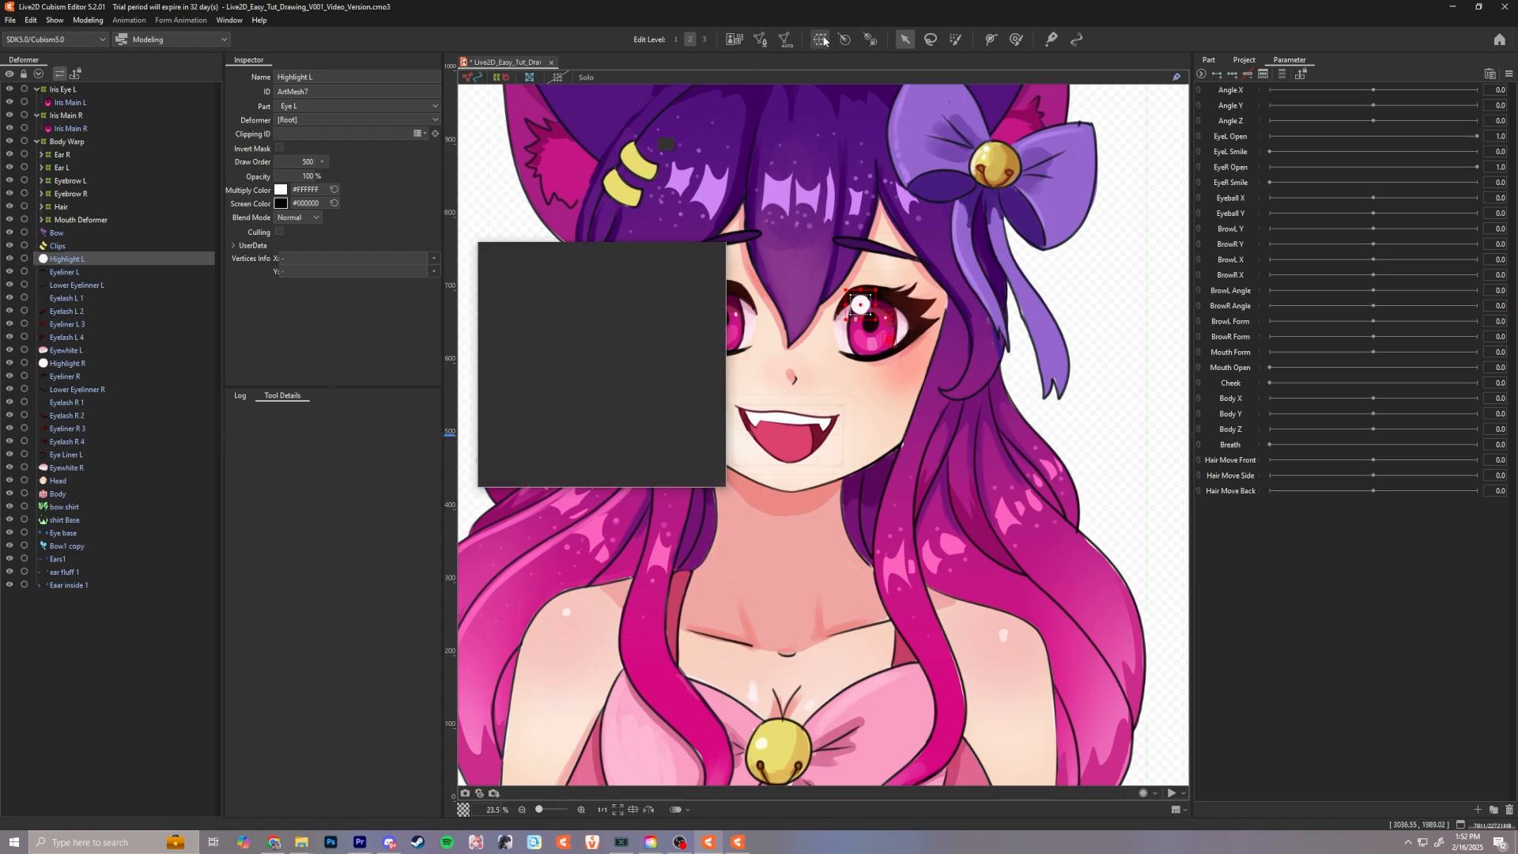
left_click_drag(655, 304, 487, 285)
type("H")
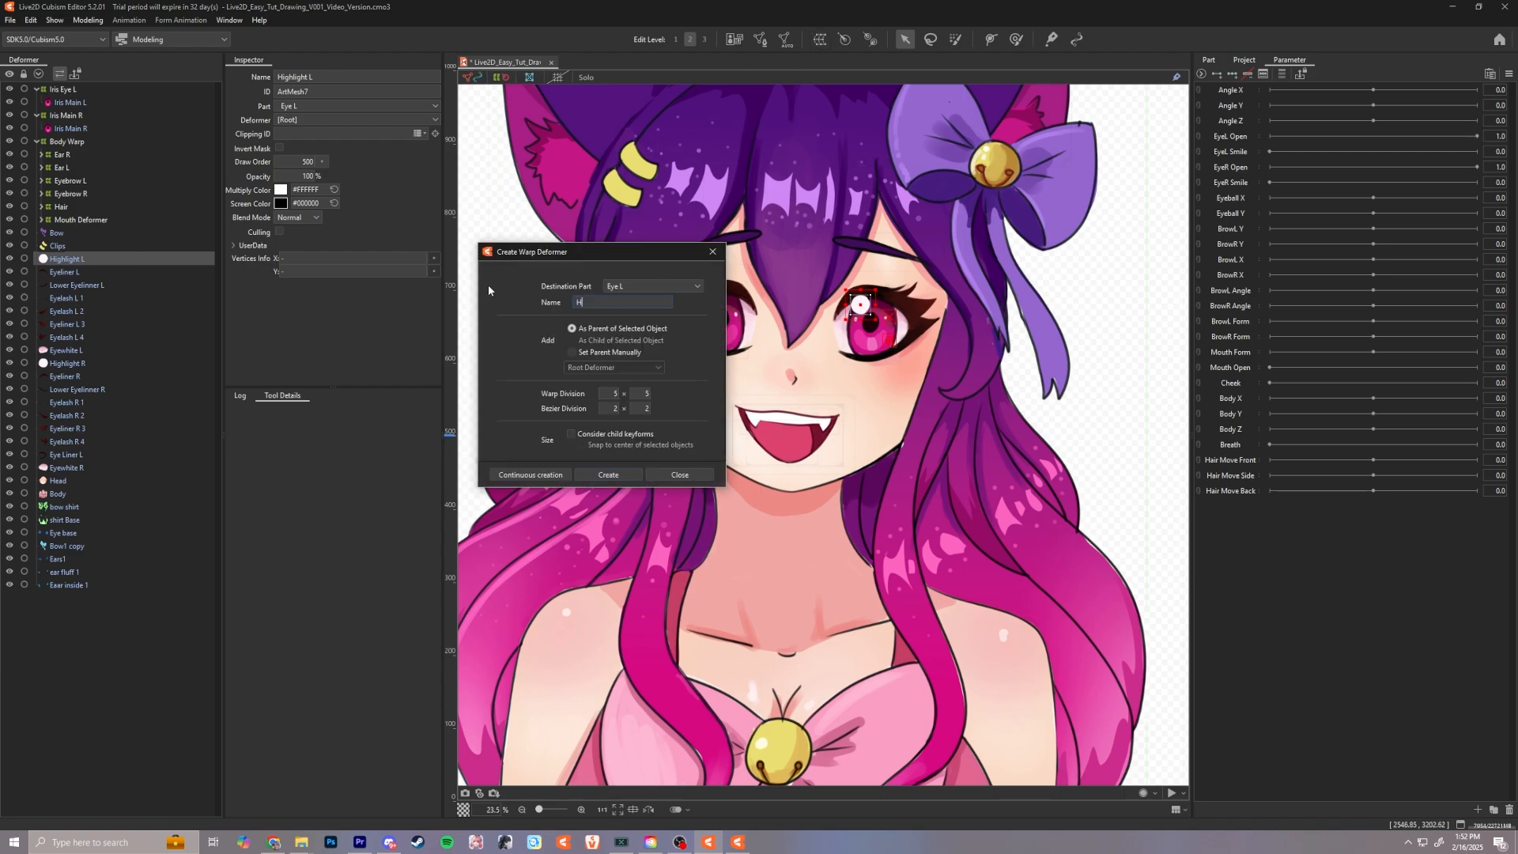
type("ighlight L")
key("Return")
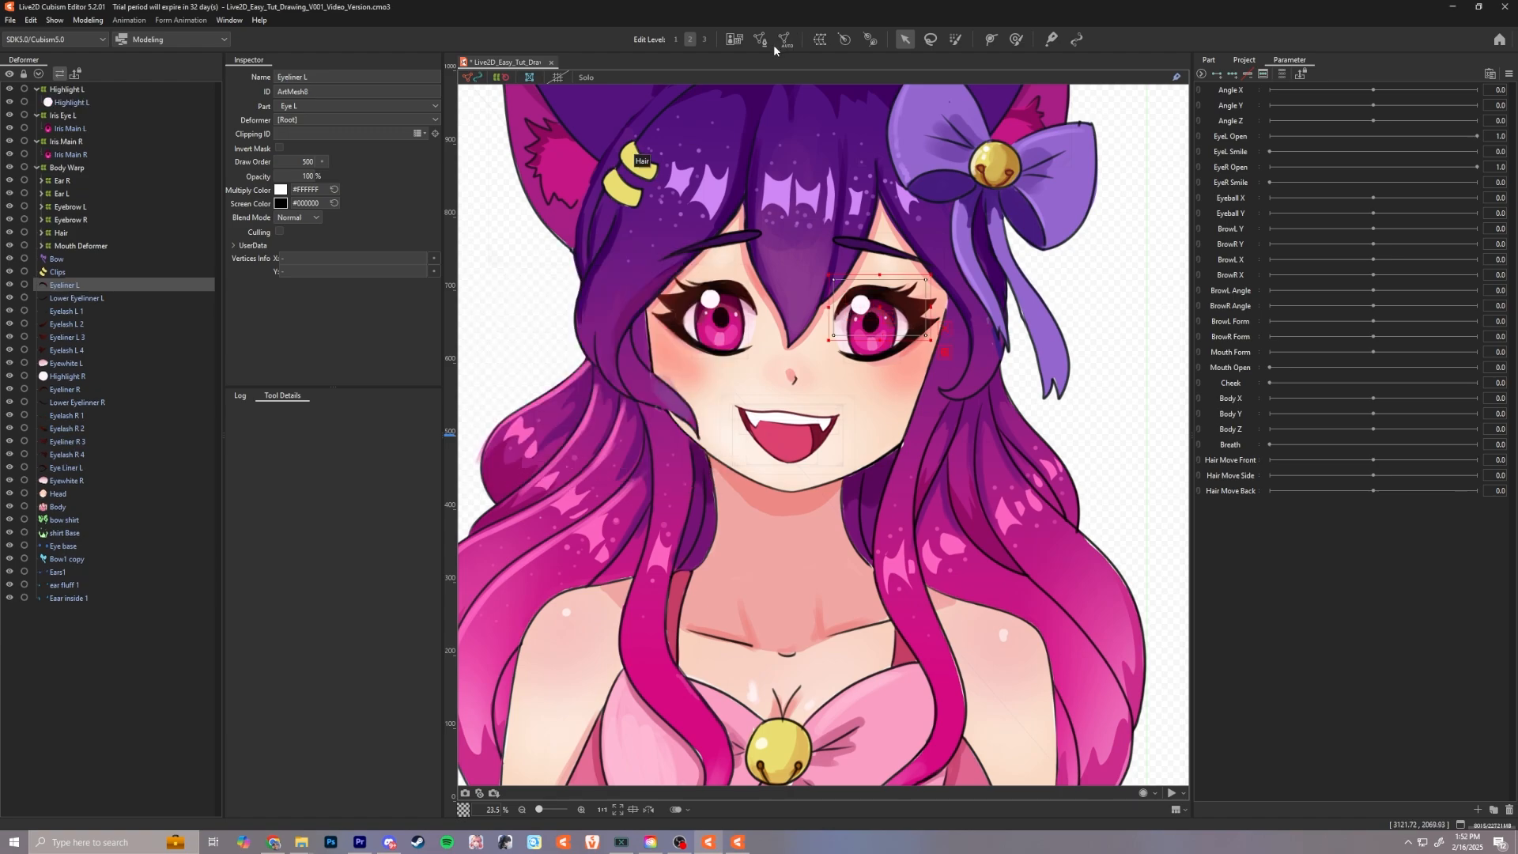
Step: Create a parent warp deformer for each remaining eye piece, such as Eyeliner L and Eyelash R 2, named after the piece
left_click(820, 40)
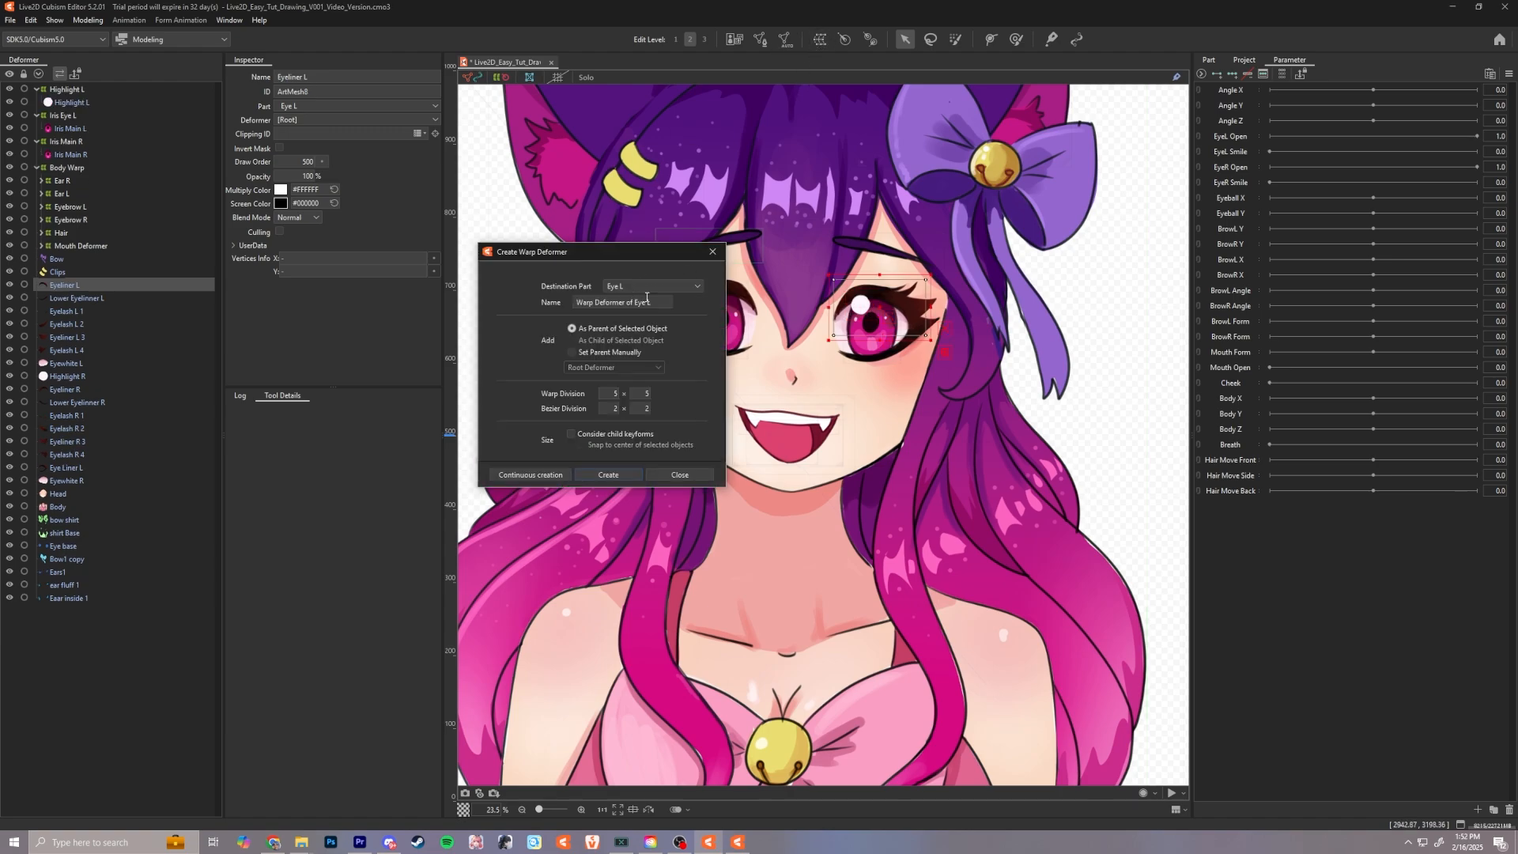
left_click_drag(661, 305, 465, 290)
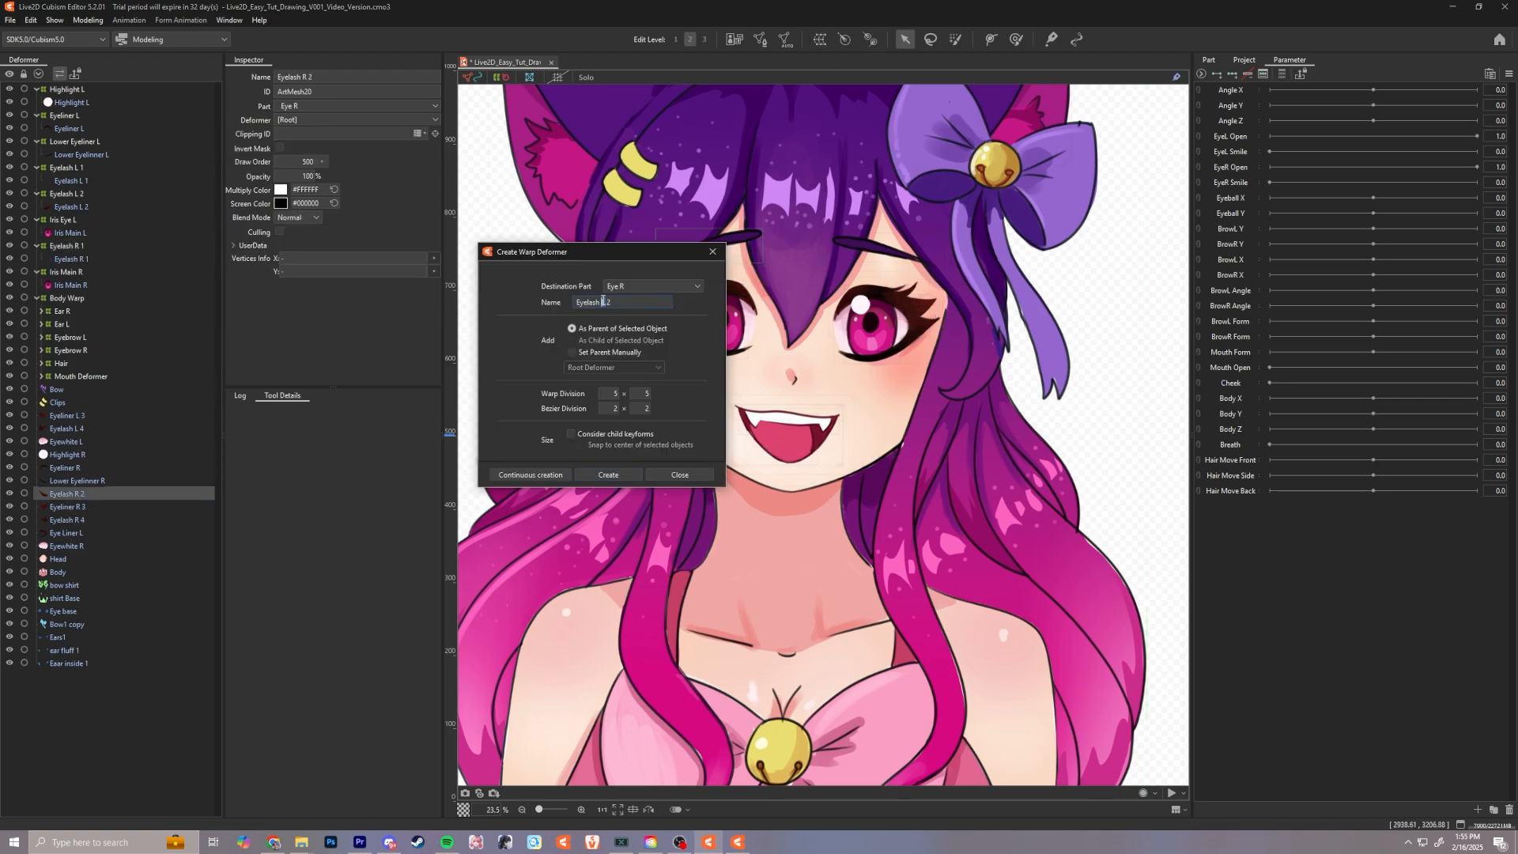
left_click(607, 475)
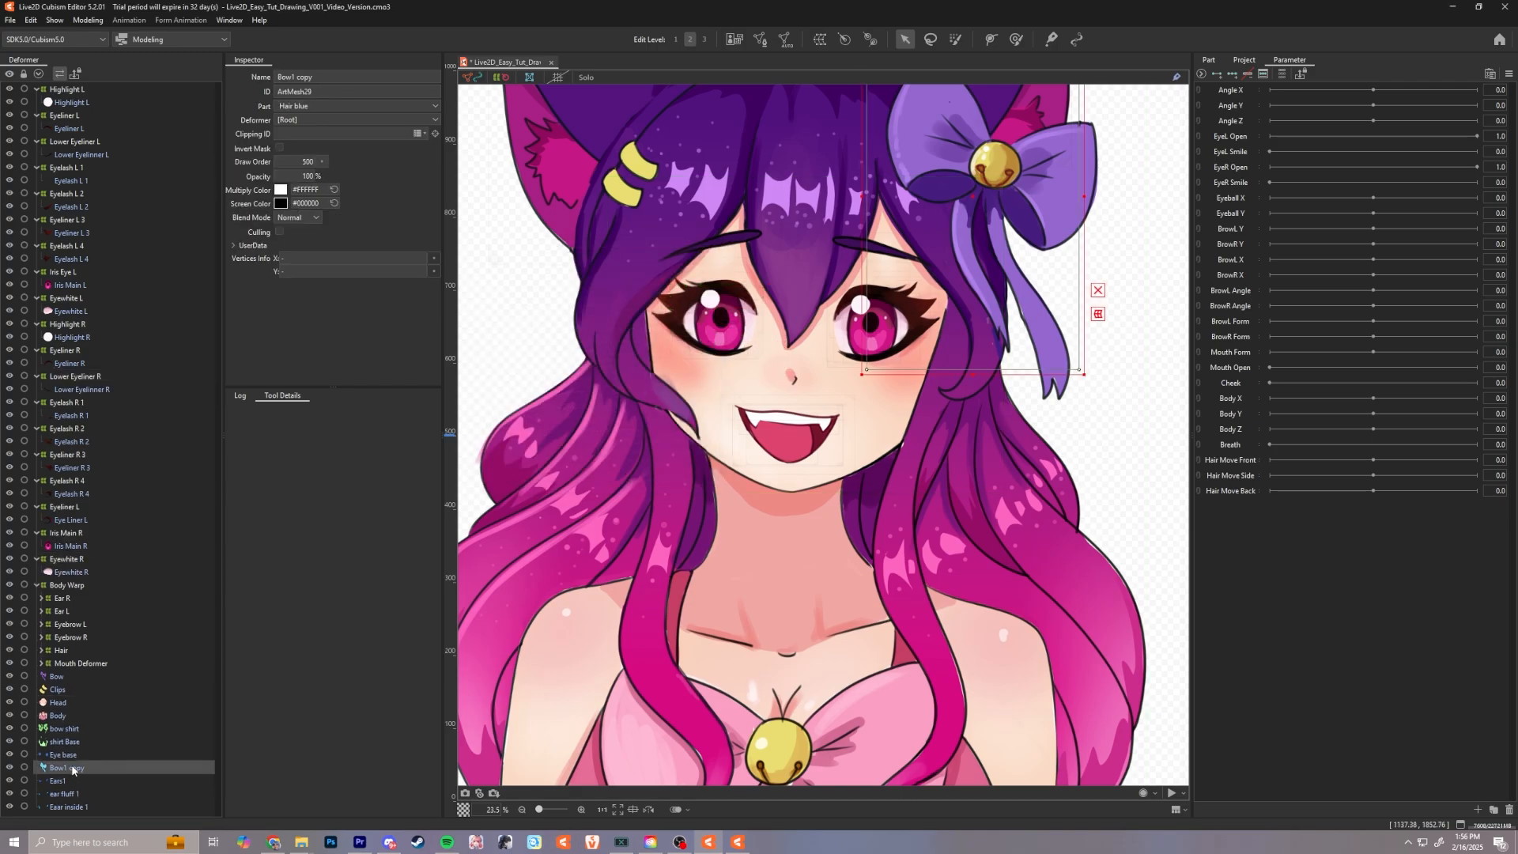
Step: Remove the leftover objects from bow shirt through Ear inside 1, and check the Lower Eyeliner L and Highlight L deformers
left_click(97, 729)
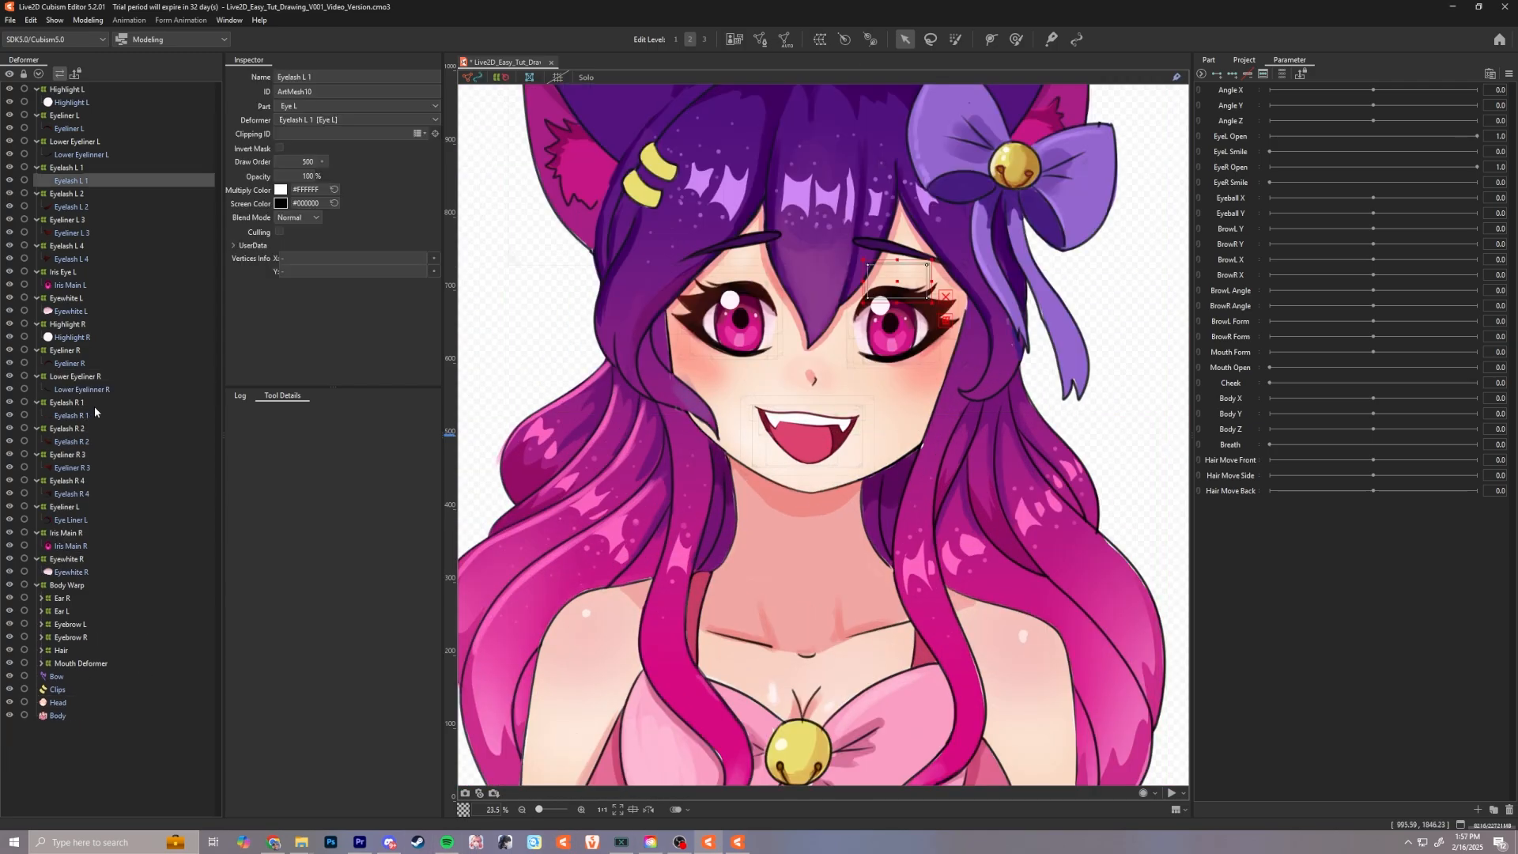
left_click(72, 144)
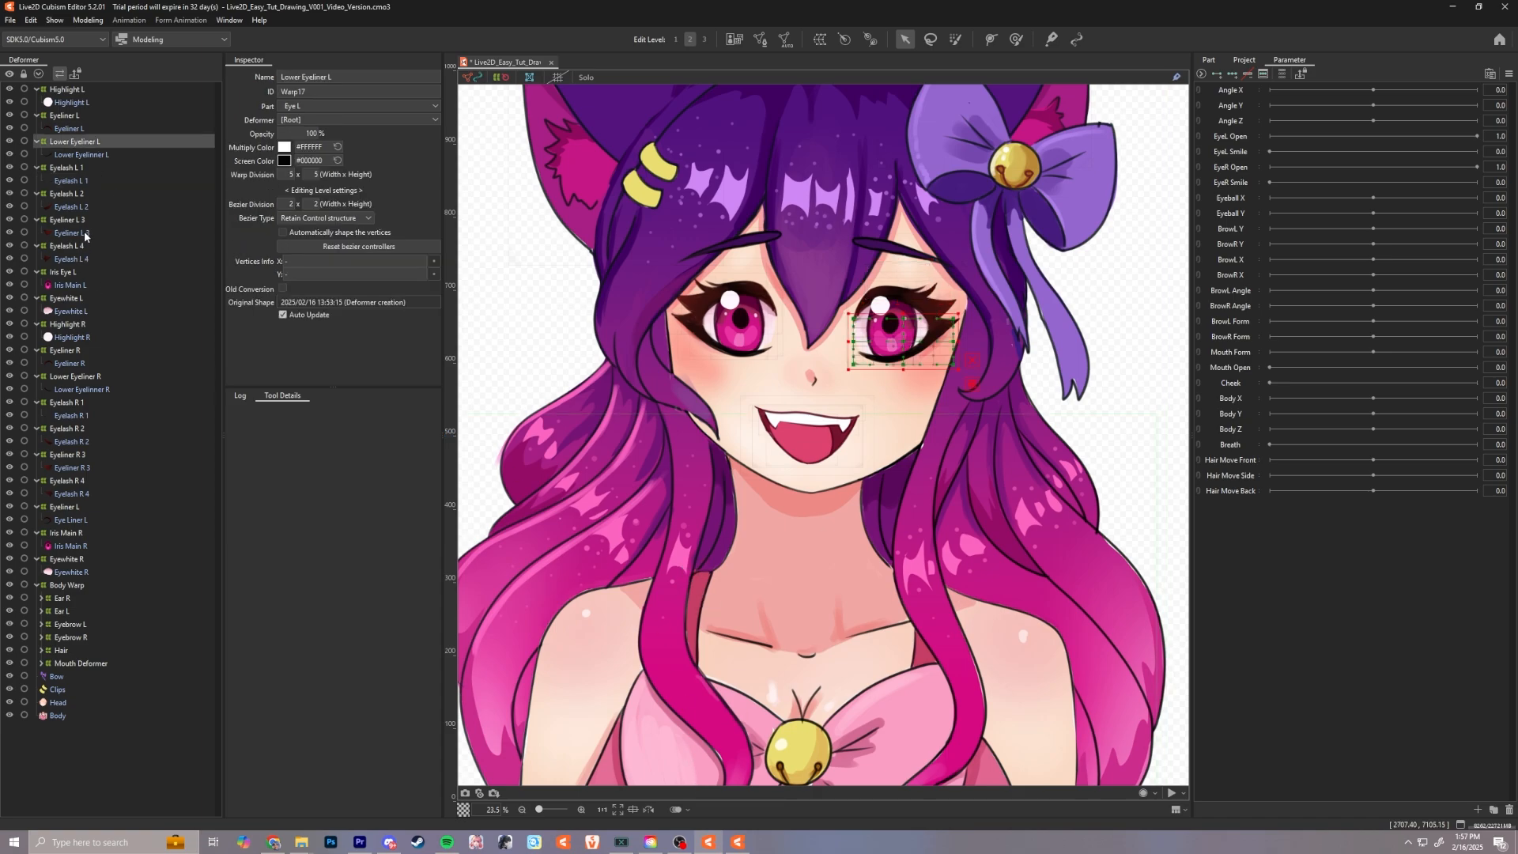
left_click(79, 90)
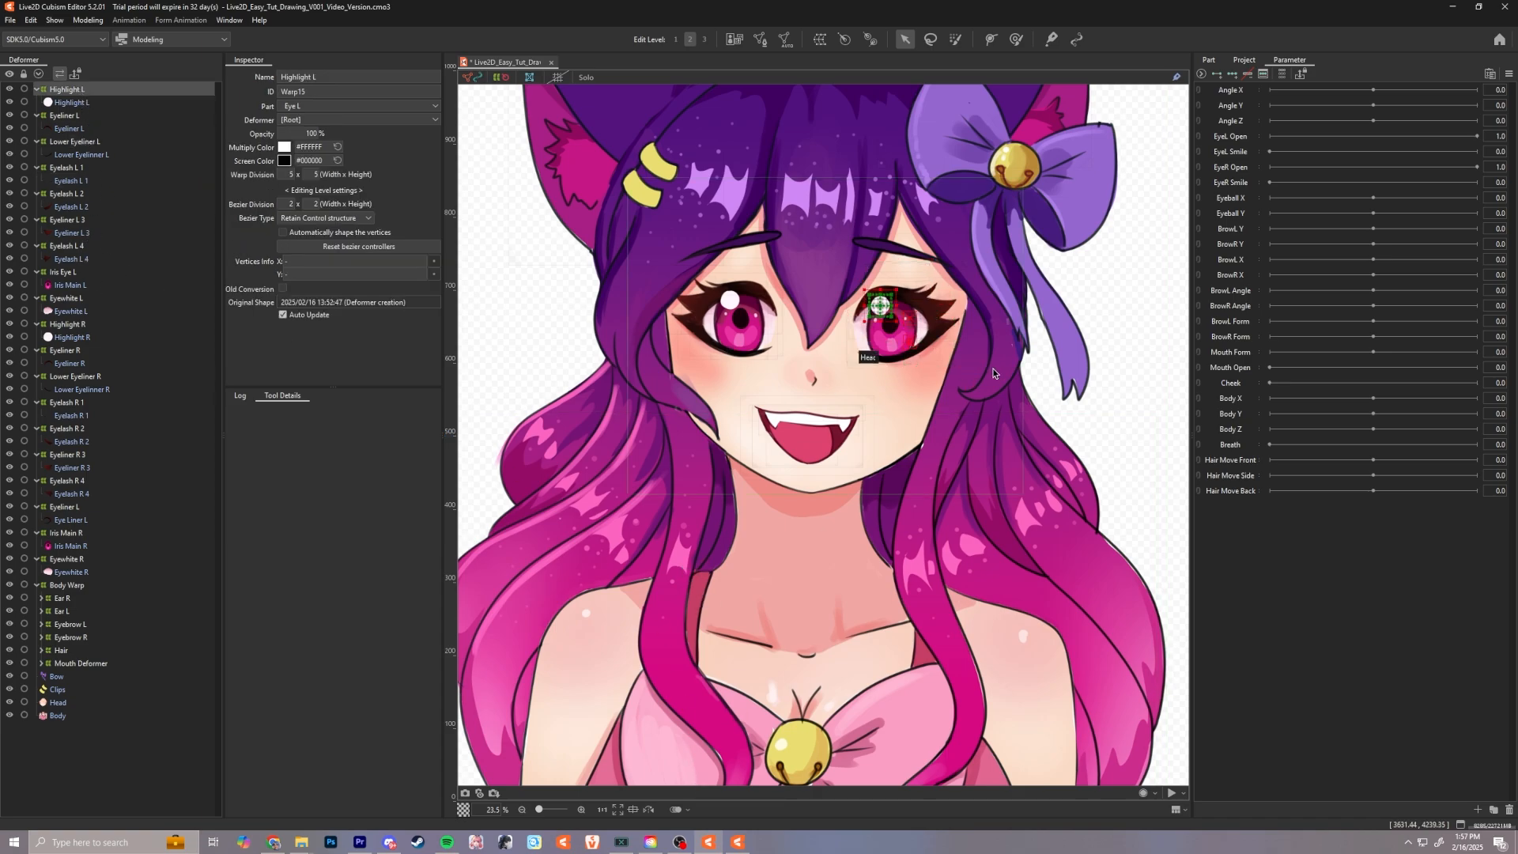
Step: Create a warp deformer named Eye L as parent of the Eyewhite L object, and enlarge and position its frame around the whole eye
left_click(866, 339)
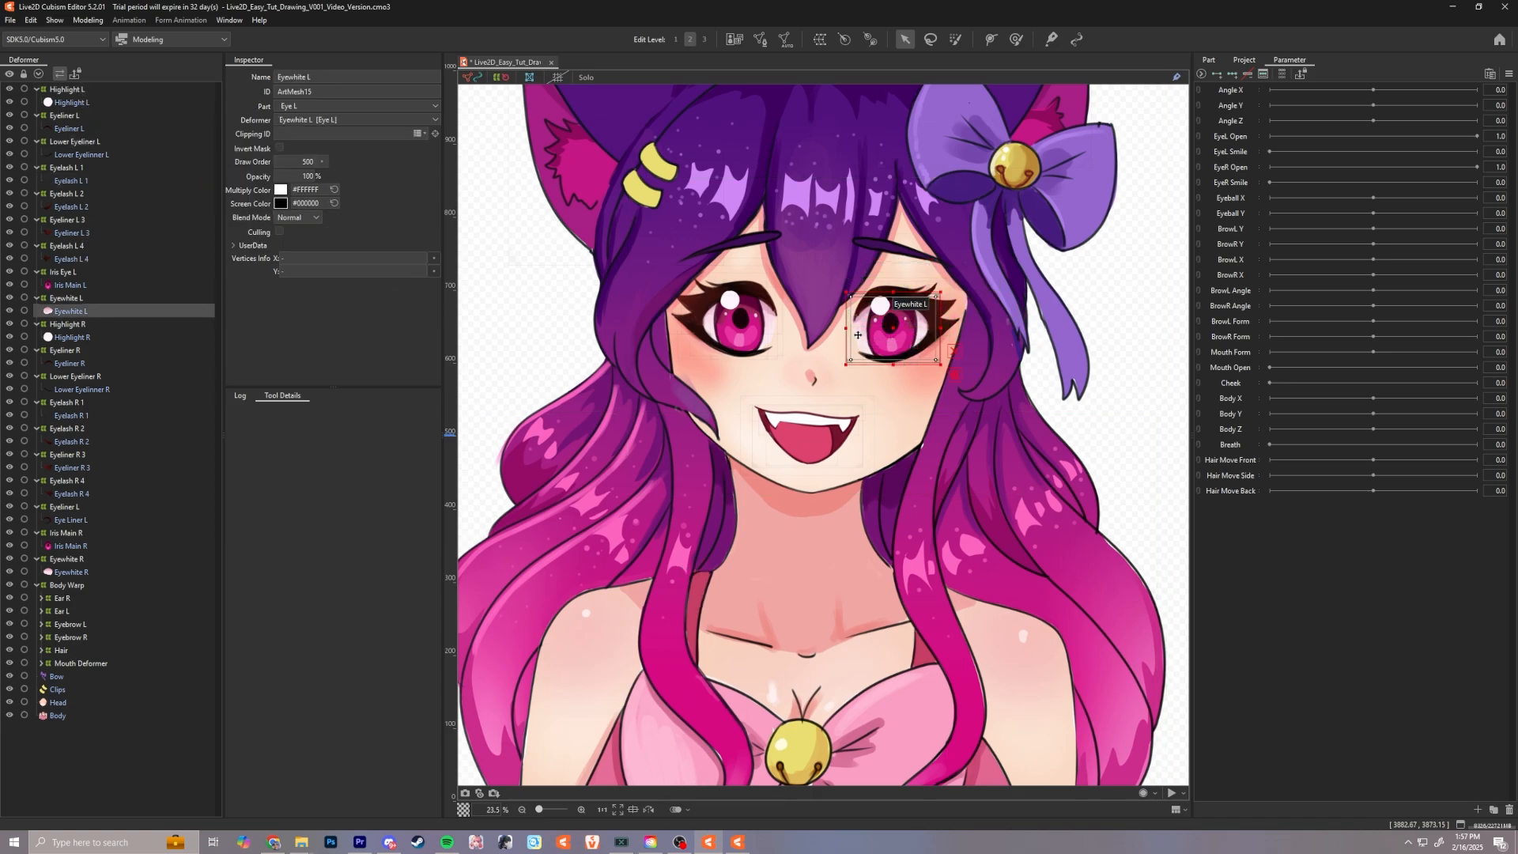
left_click(819, 39)
left_click_drag(652, 302, 481, 285)
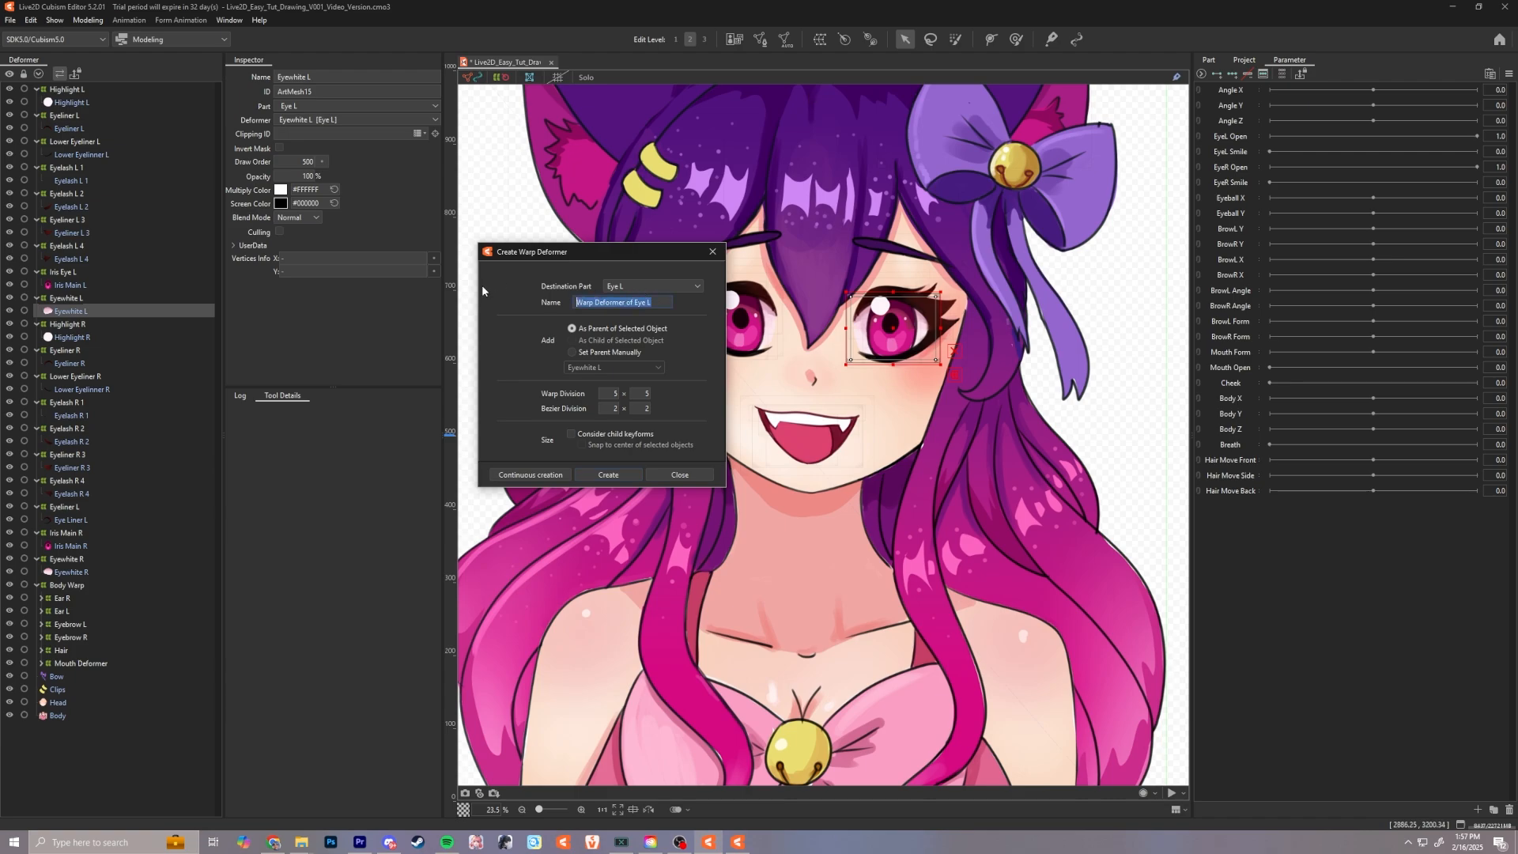
type("Eye")
left_click(625, 475)
left_click_drag(949, 286, 966, 270)
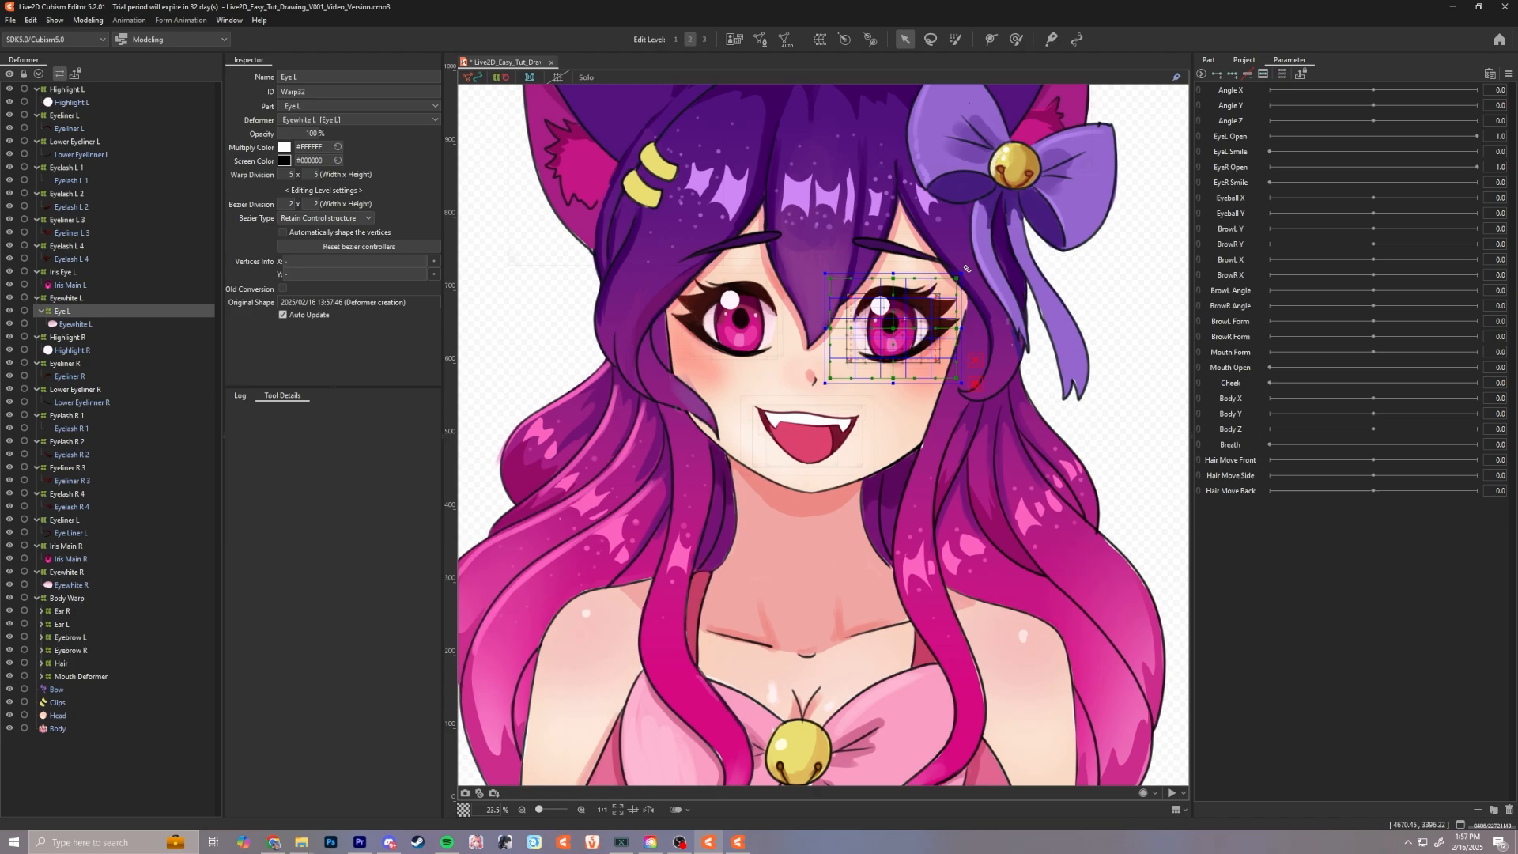
left_click_drag(890, 325, 896, 322)
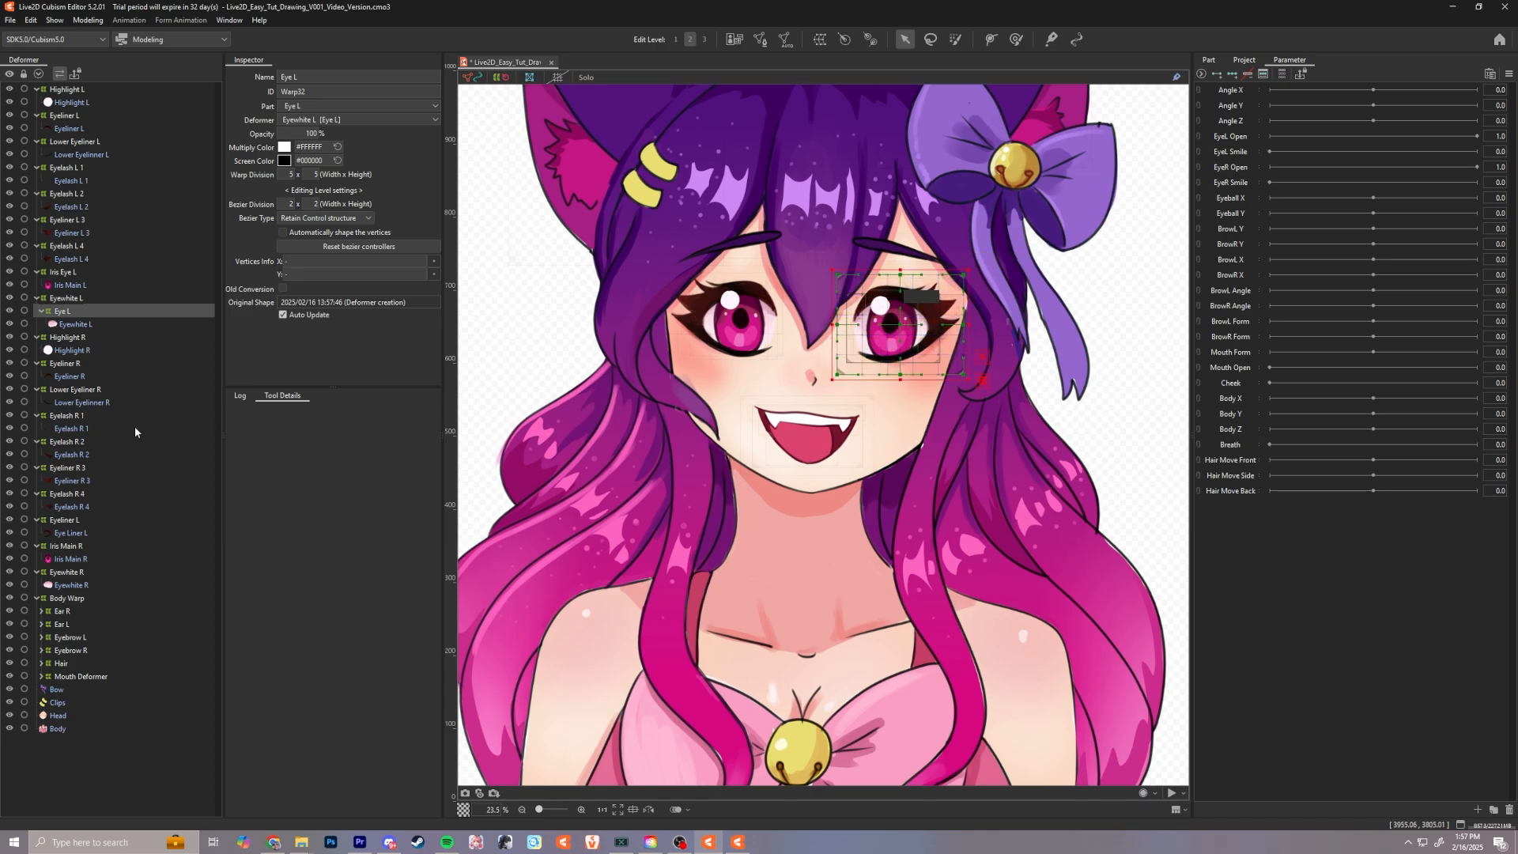
Step: Bring Eye L to the root level, nest all left-eye deformers, including Eyewhite L and Eyeliner L, under it, and collapse it
left_click(69, 302)
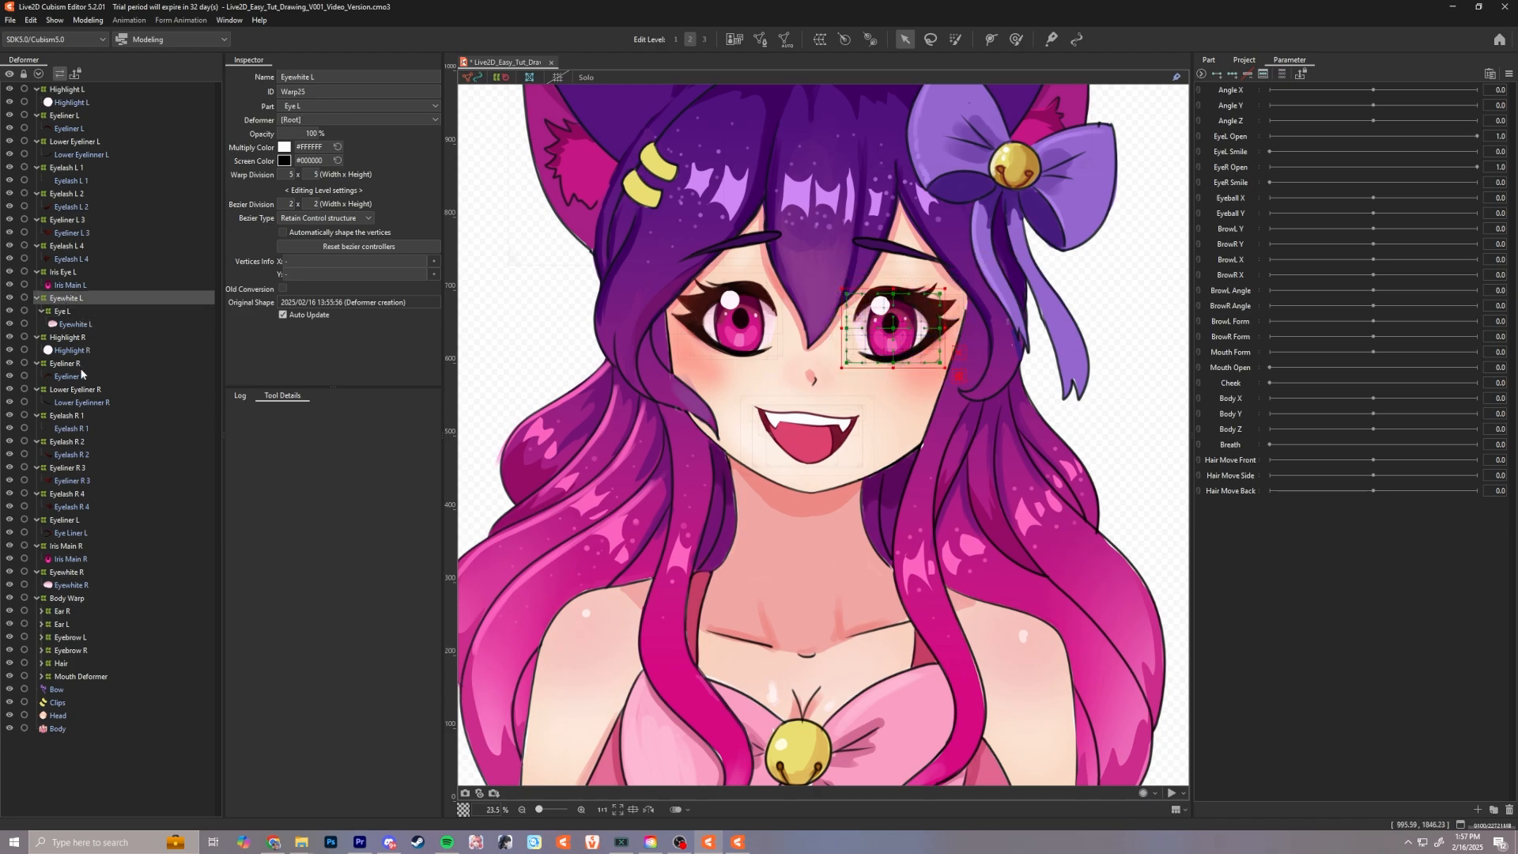
left_click_drag(63, 522, 72, 313)
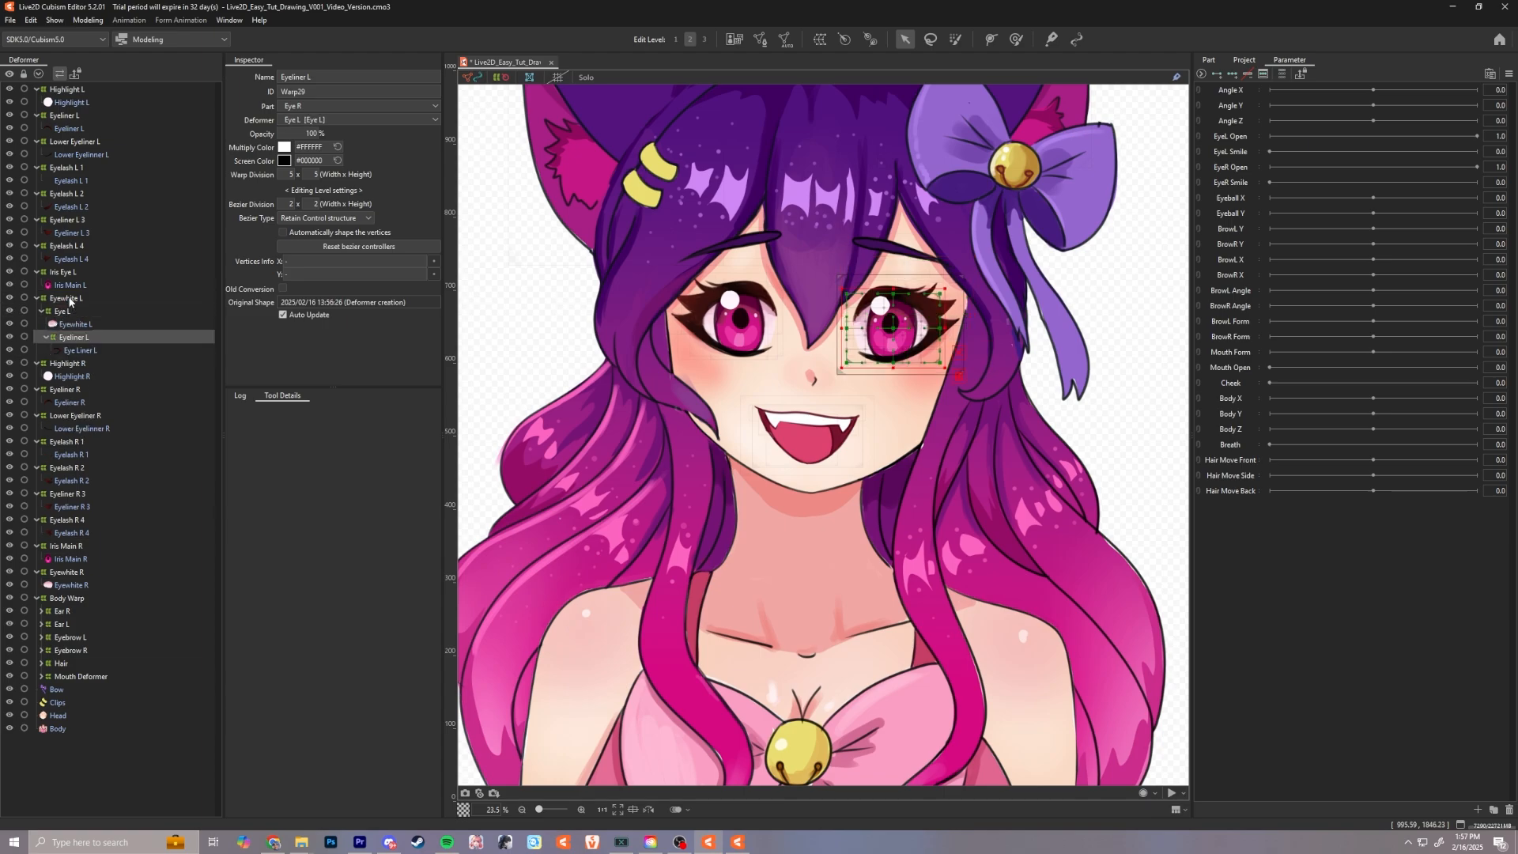
left_click(69, 304)
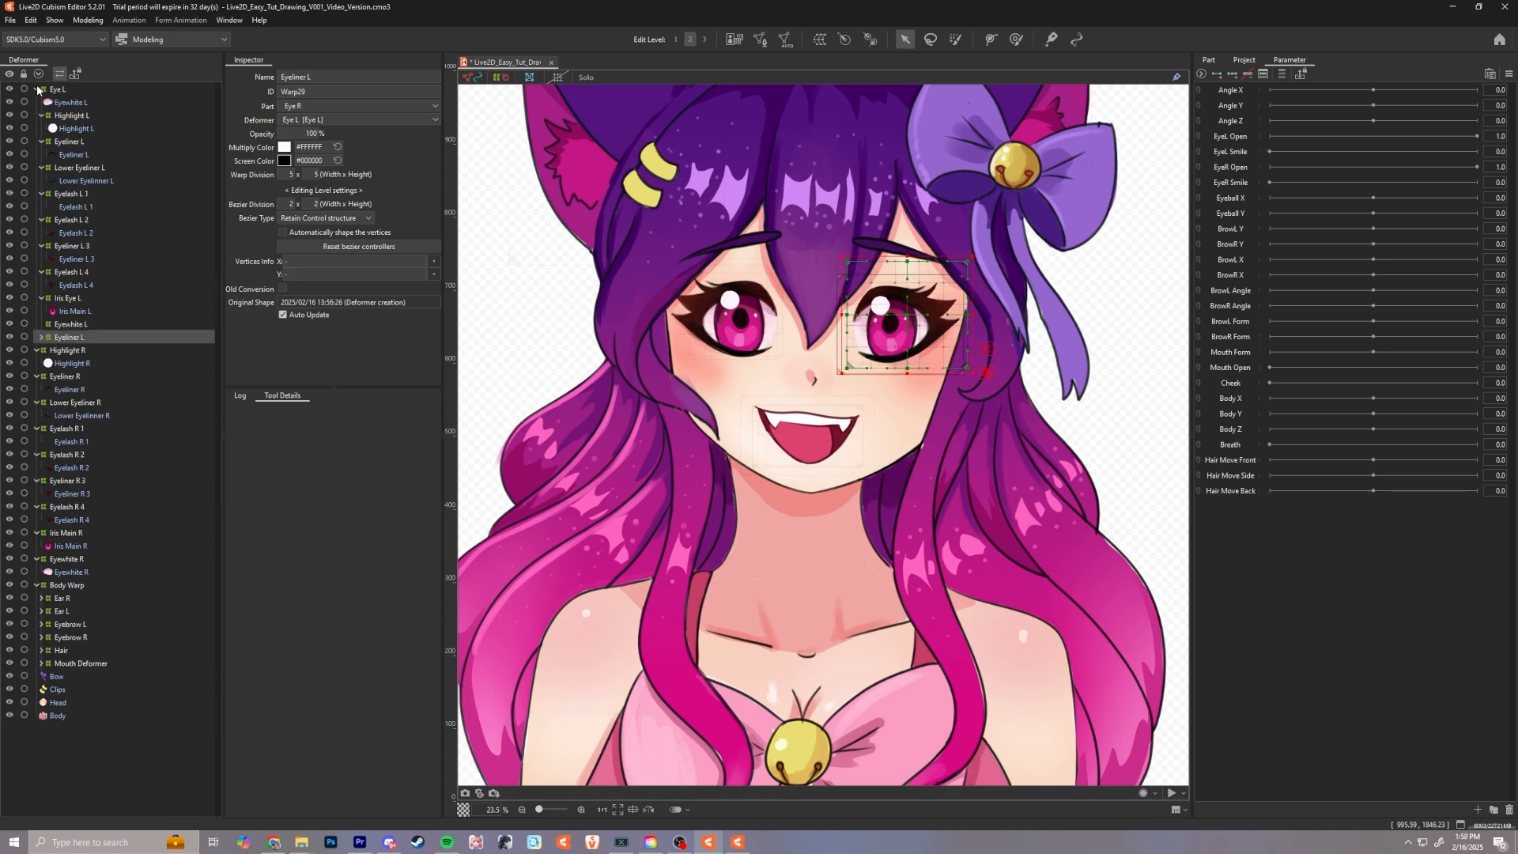
left_click(37, 89)
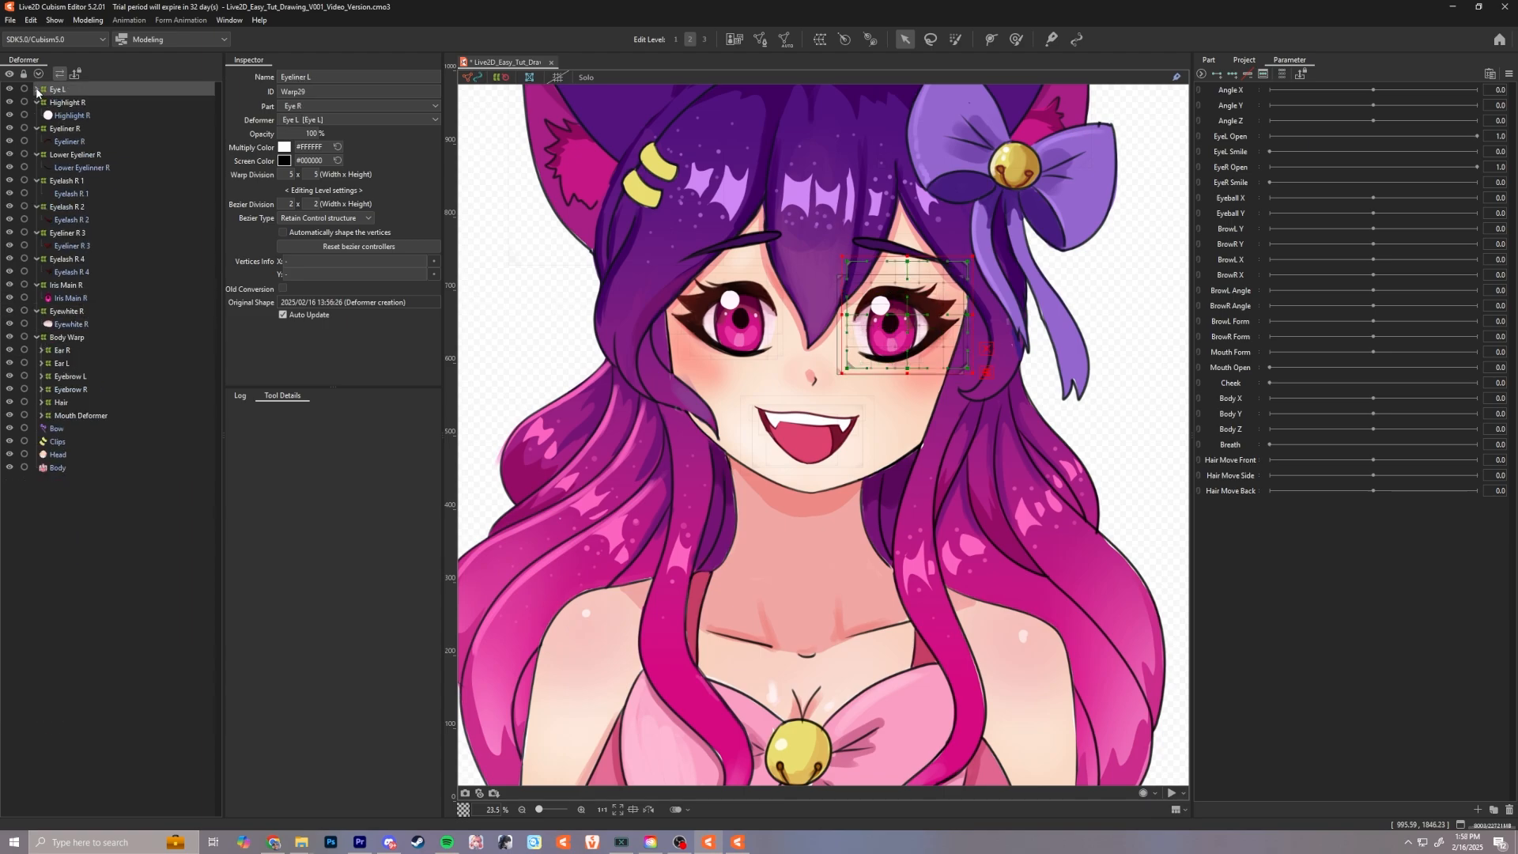
Step: Create a warp deformer named Eye R as parent of the Eyewhite R object
left_click(79, 104)
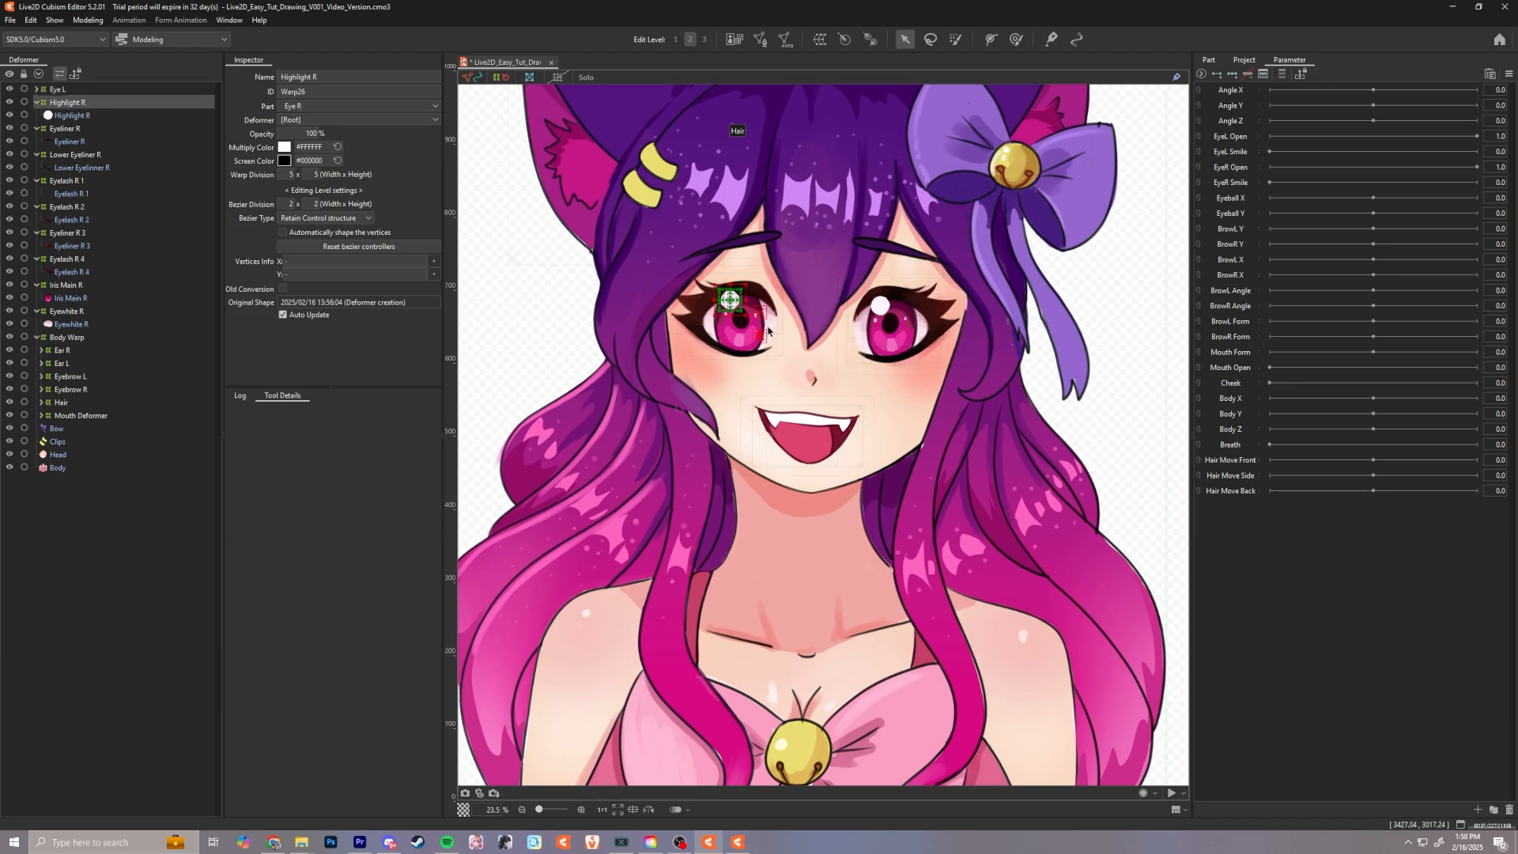
left_click(712, 324)
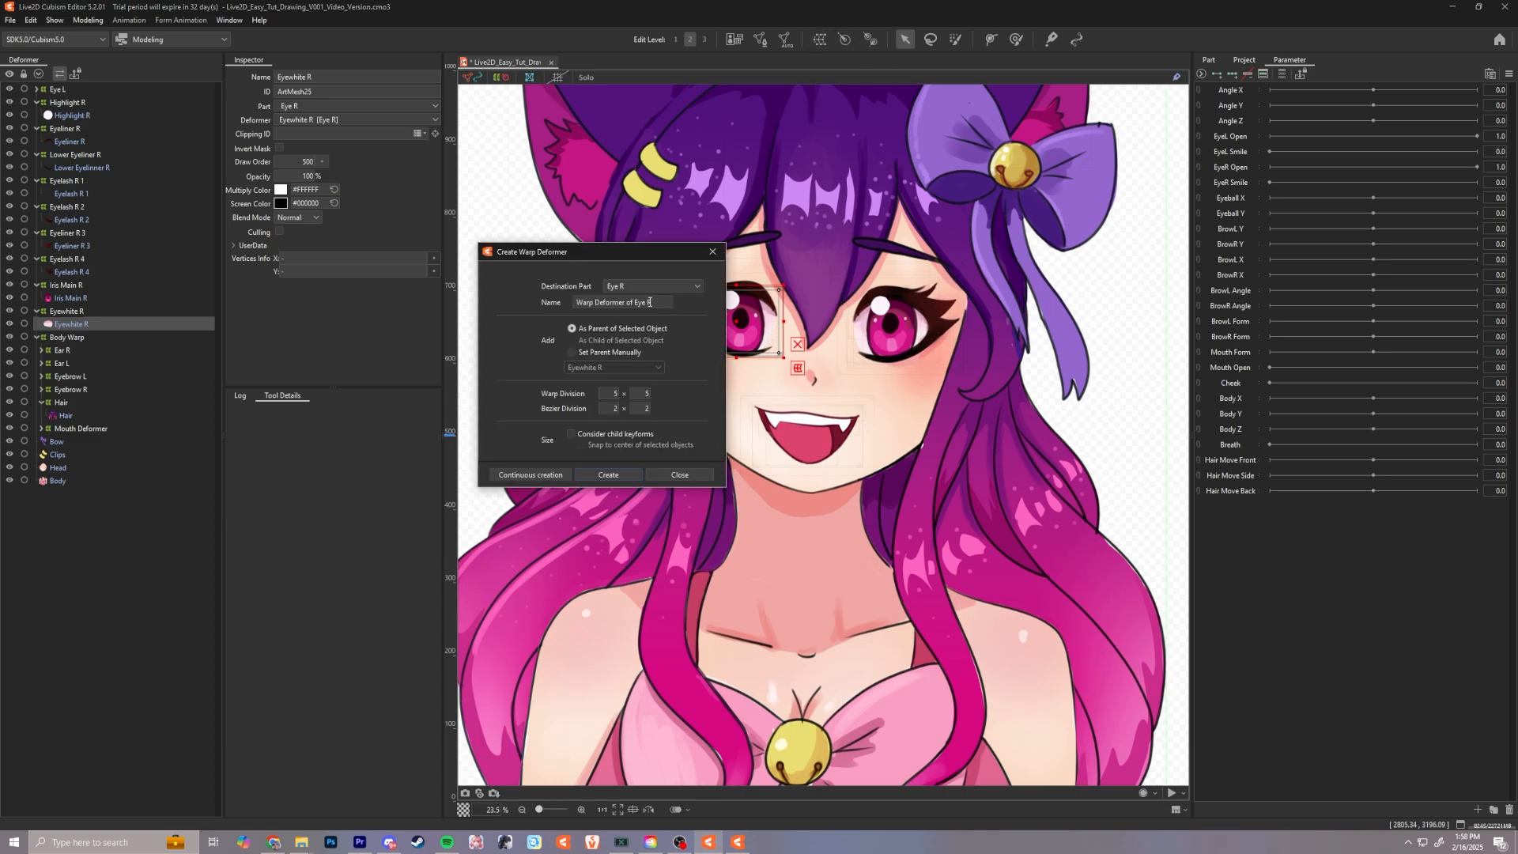
type("Eye R")
key("Return")
Step: Nest the right-eye deformers, including Eyewhite R, Iris Main R, the eyelashes, the eyeliners and Highlight R, under a root-level Eye R
left_click_drag(29, 311, 61, 326)
left_click_drag(68, 287, 61, 313)
left_click_drag(72, 261, 60, 288)
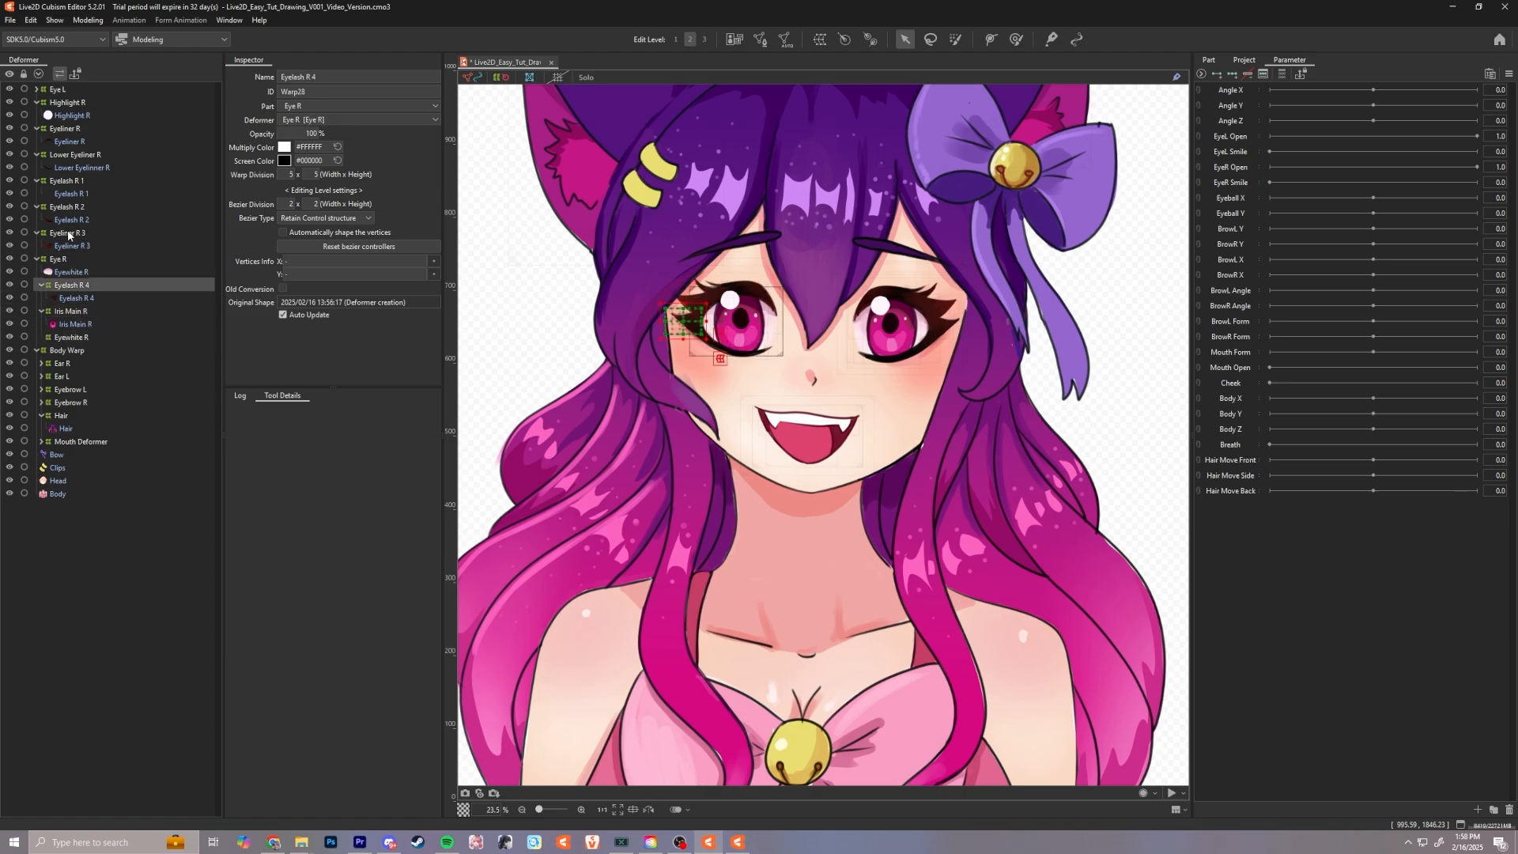
mouse_move(71, 234)
left_mouse_down()
mouse_move(56, 262)
mouse_move(62, 233)
left_mouse_up()
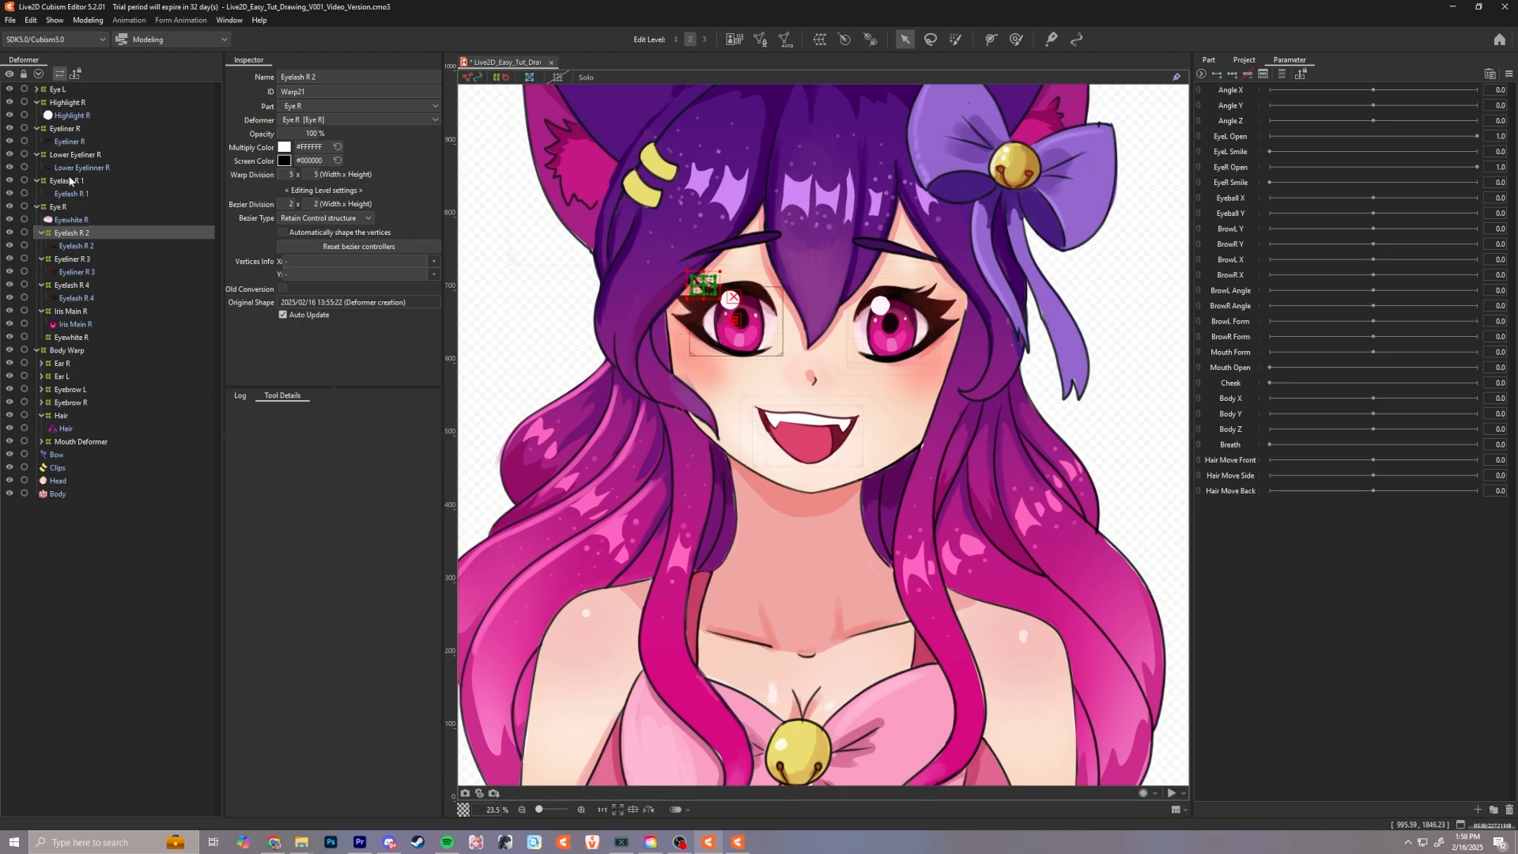
mouse_move(71, 181)
left_mouse_down()
mouse_move(75, 207)
mouse_move(94, 165)
mouse_move(60, 182)
left_mouse_up()
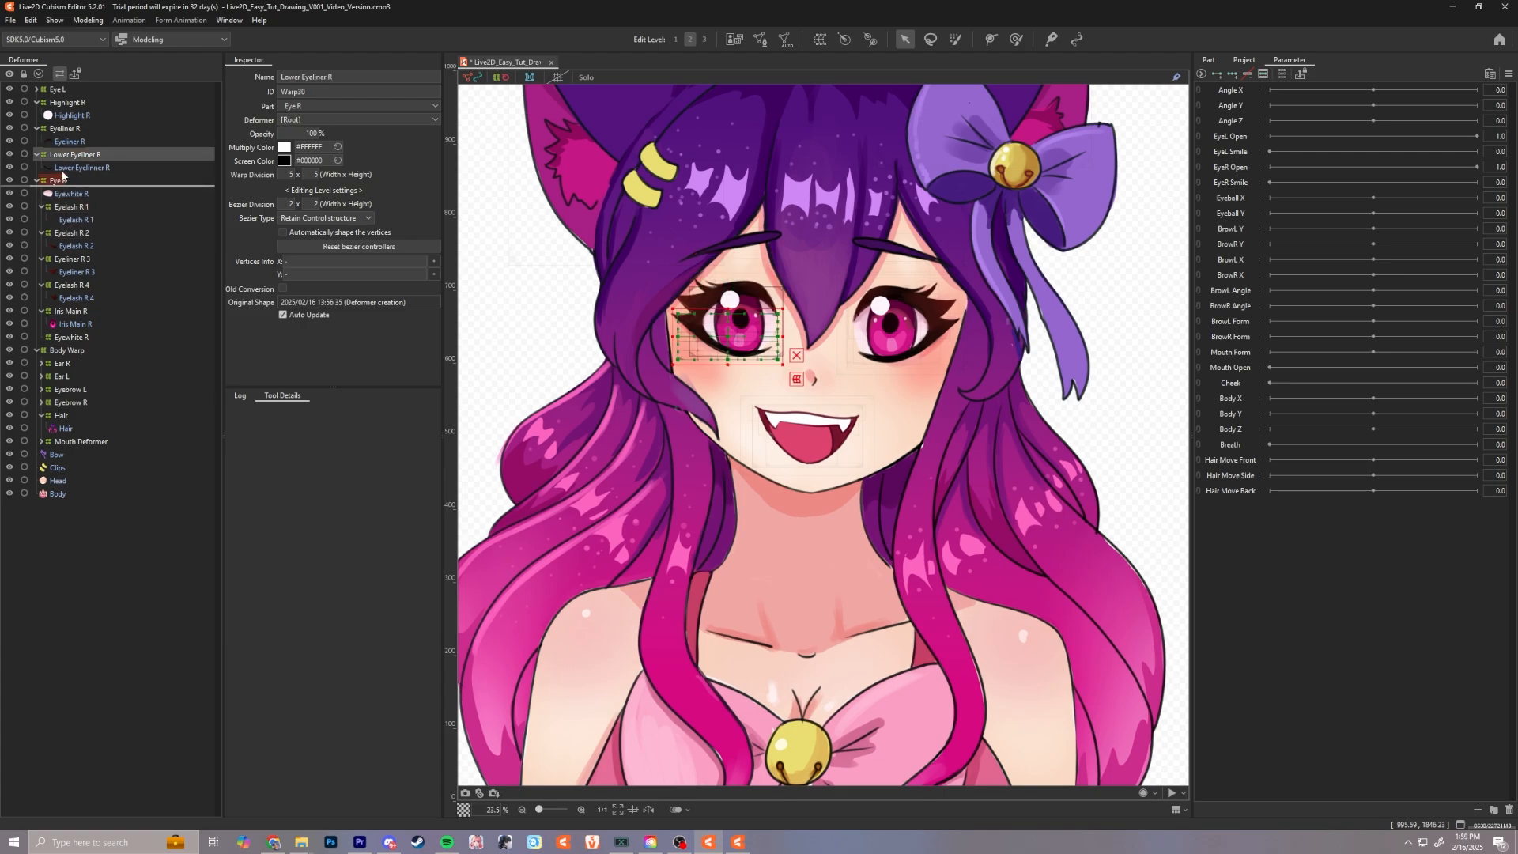
left_click_drag(60, 182, 60, 181)
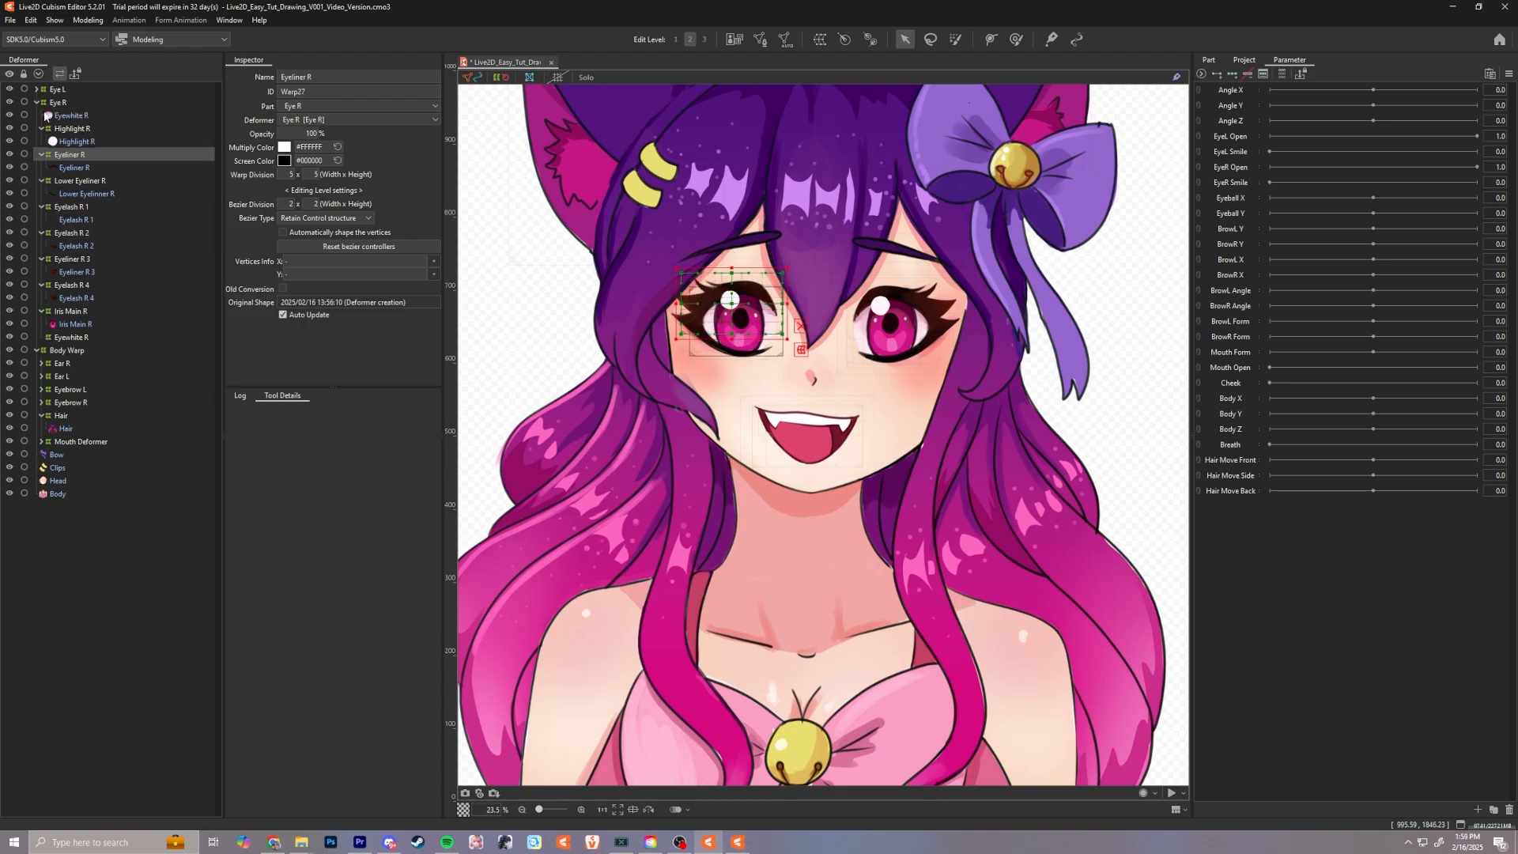
Step: Collapse Eye R and nest both the Eye L and Eye R deformers under Body Warp
left_click(37, 103)
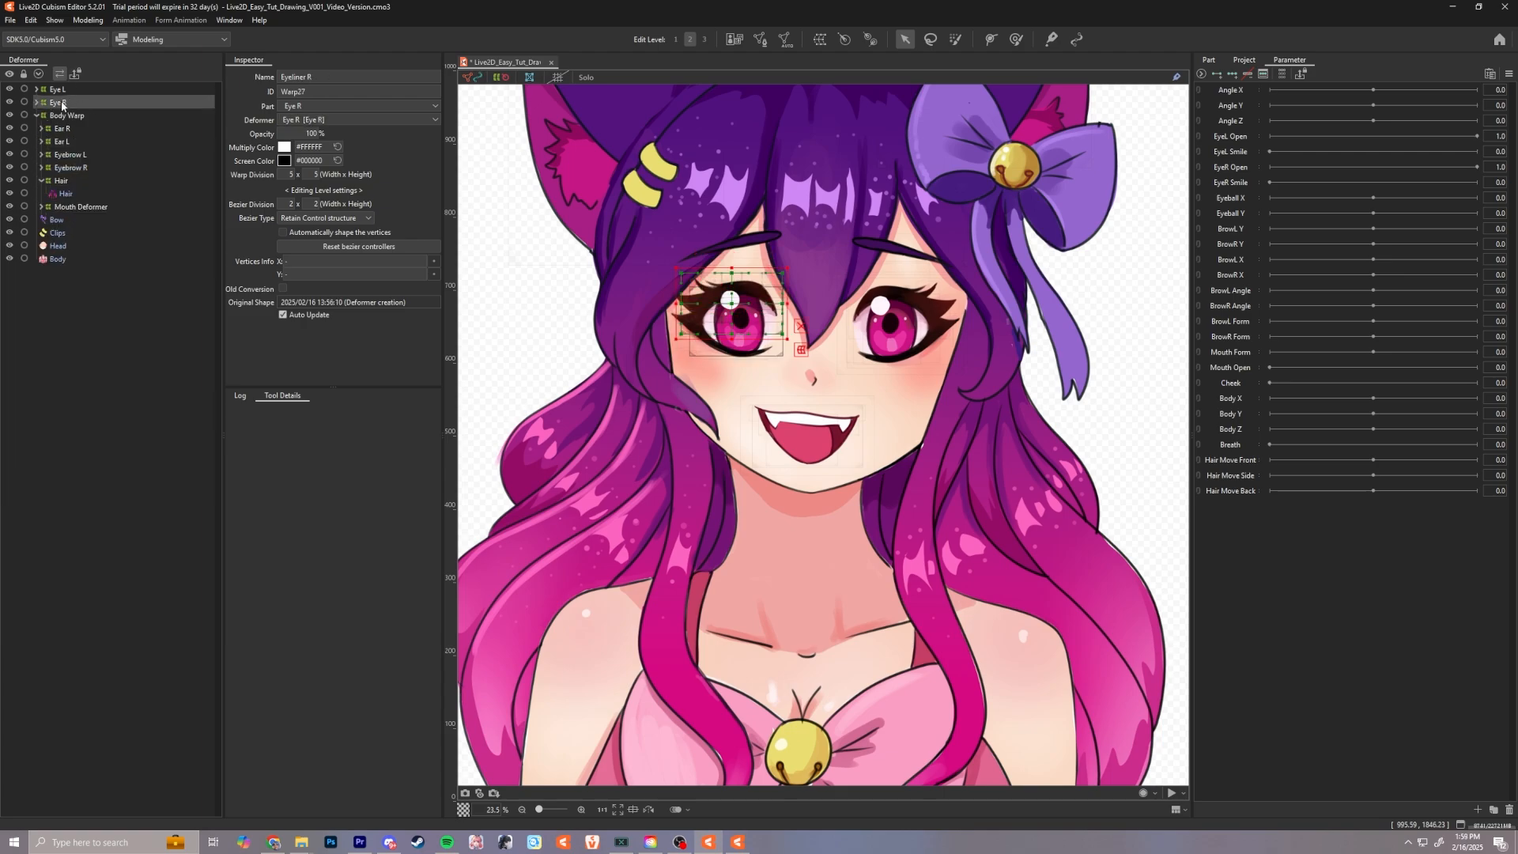
left_click(64, 90)
left_click(59, 103, "shift")
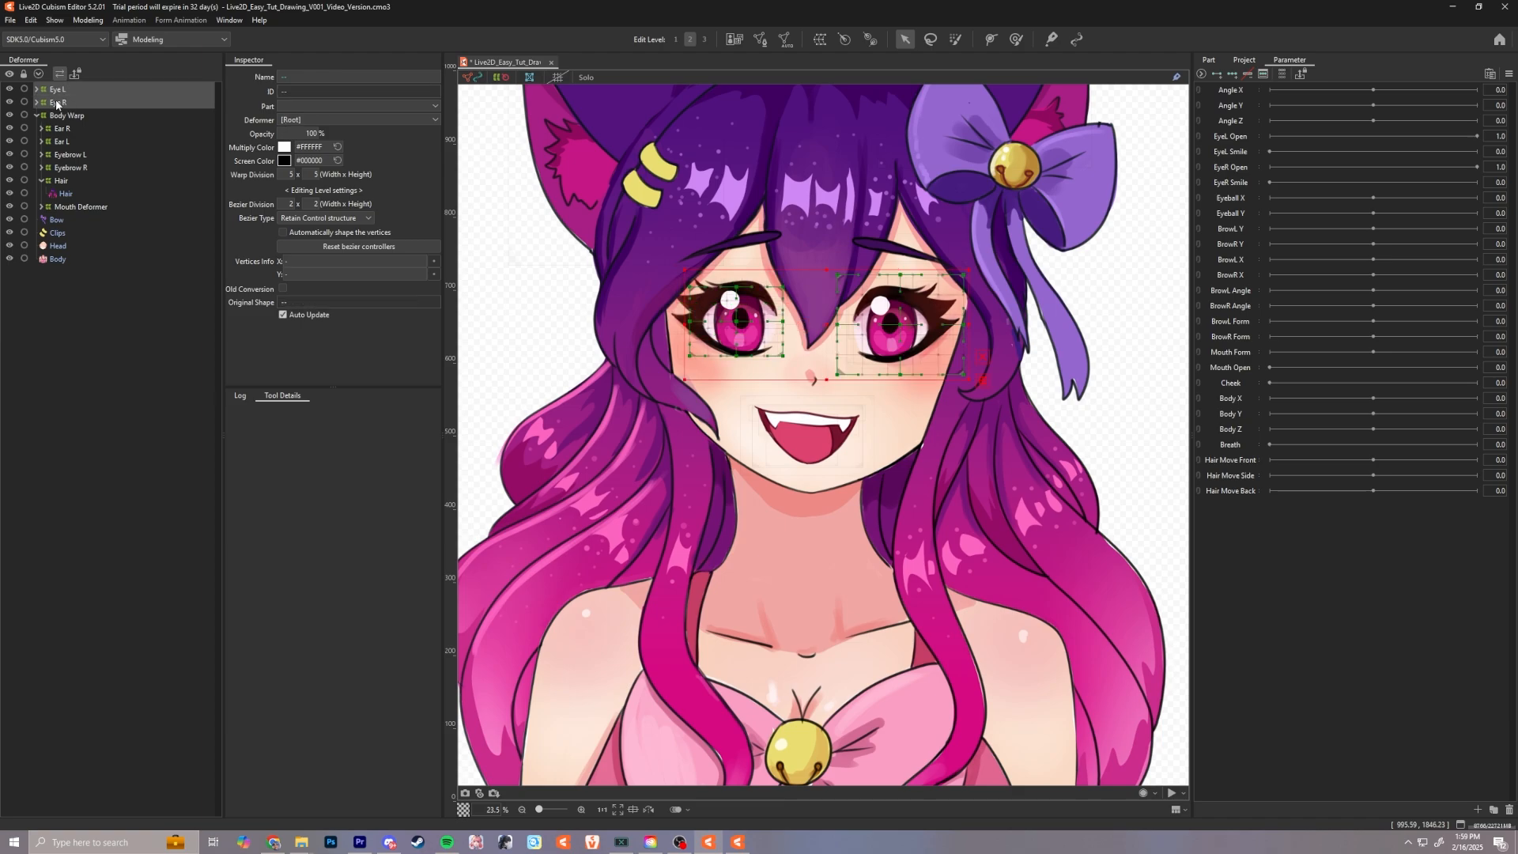
left_click(82, 101, "ctrl")
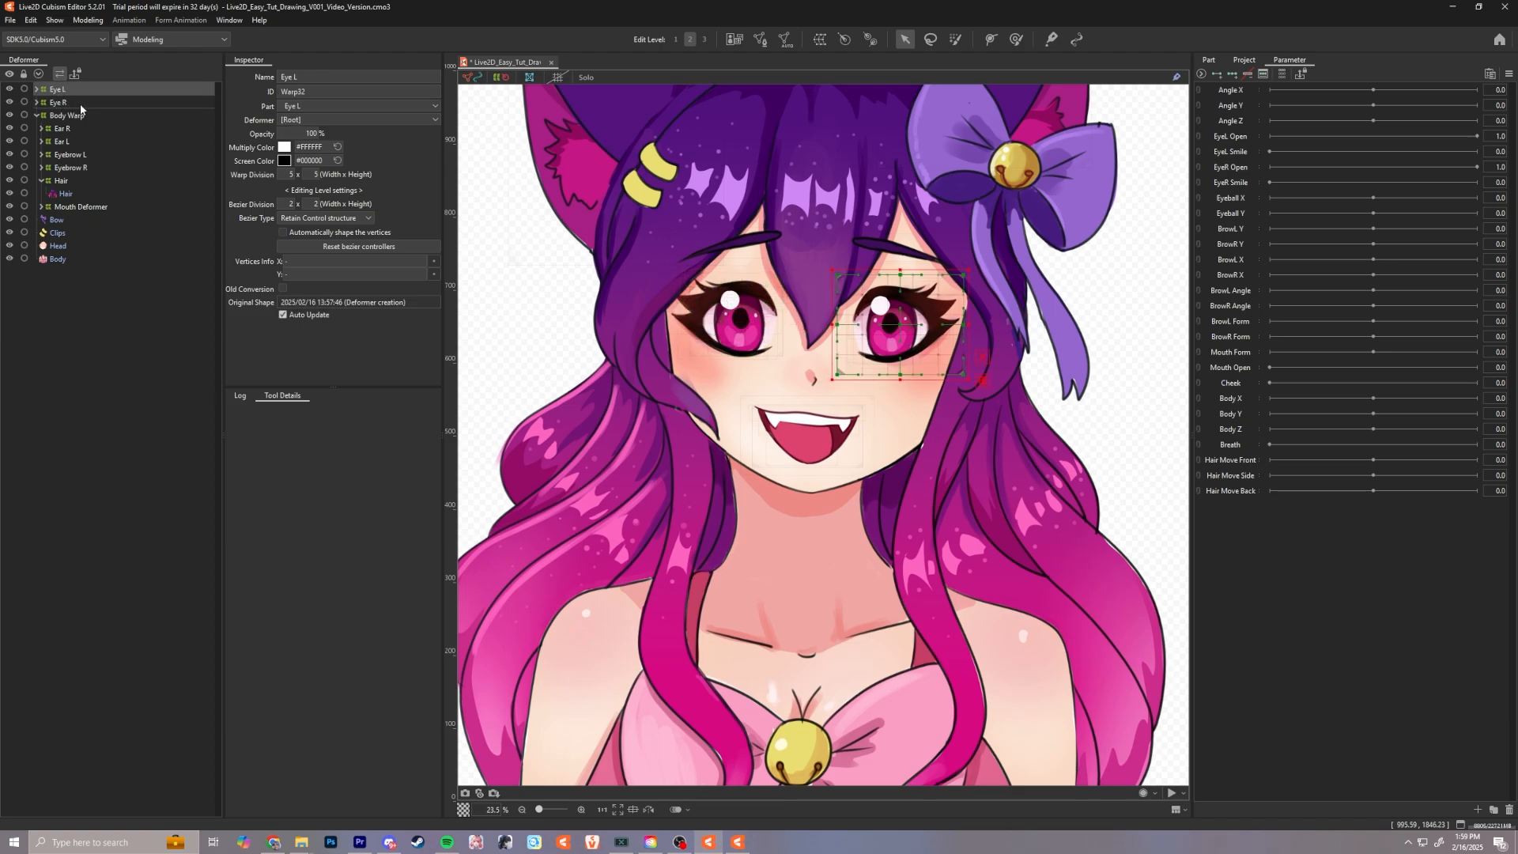
left_click(79, 103, "ctrl")
left_click_drag(60, 103, 69, 117)
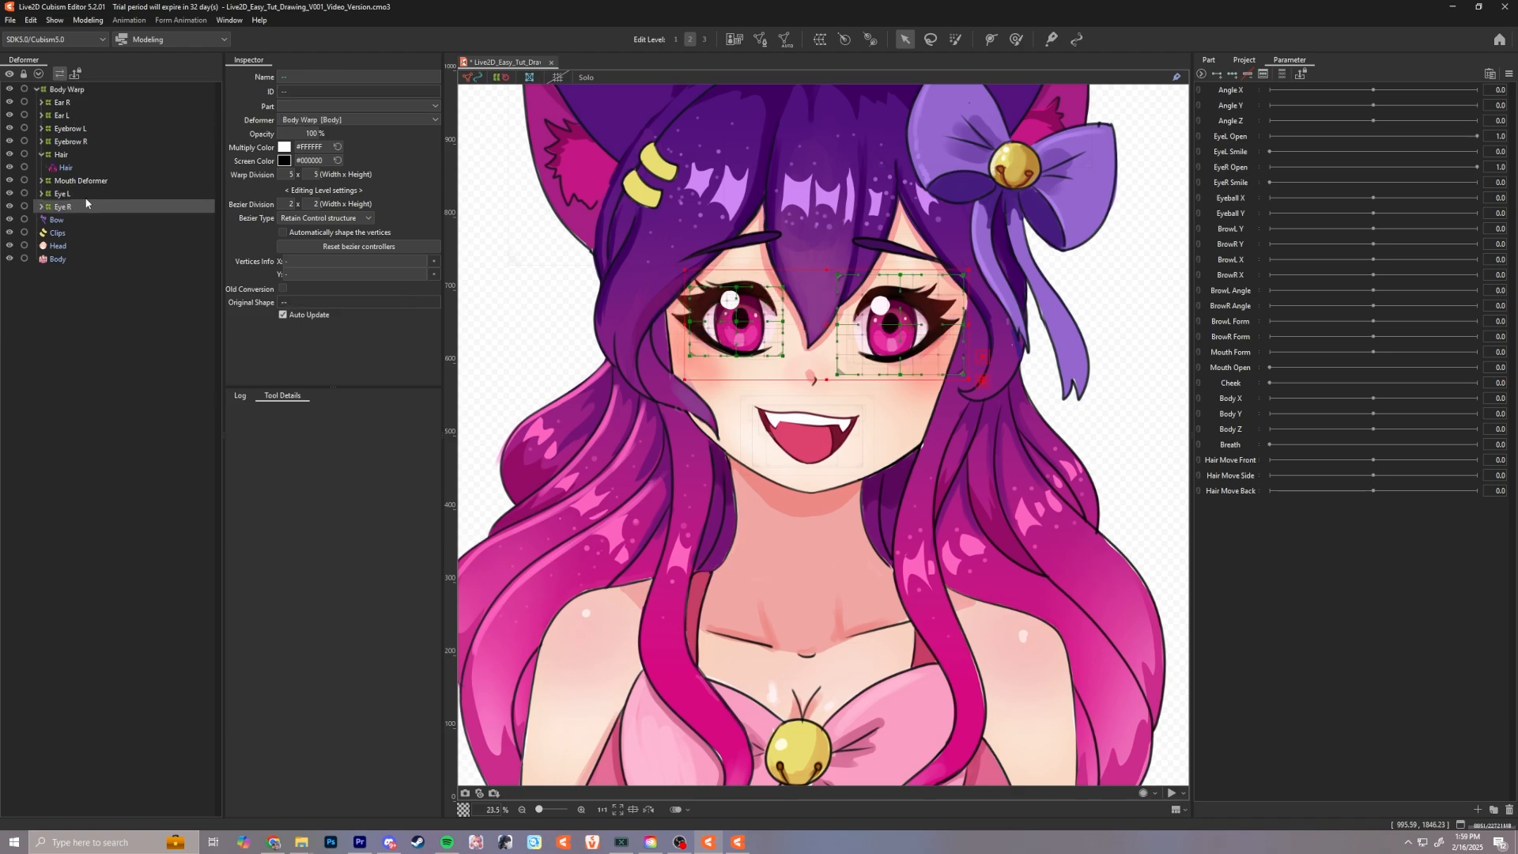
Step: Create a warp deformer named Bow as parent of the Bow object
left_click(57, 220)
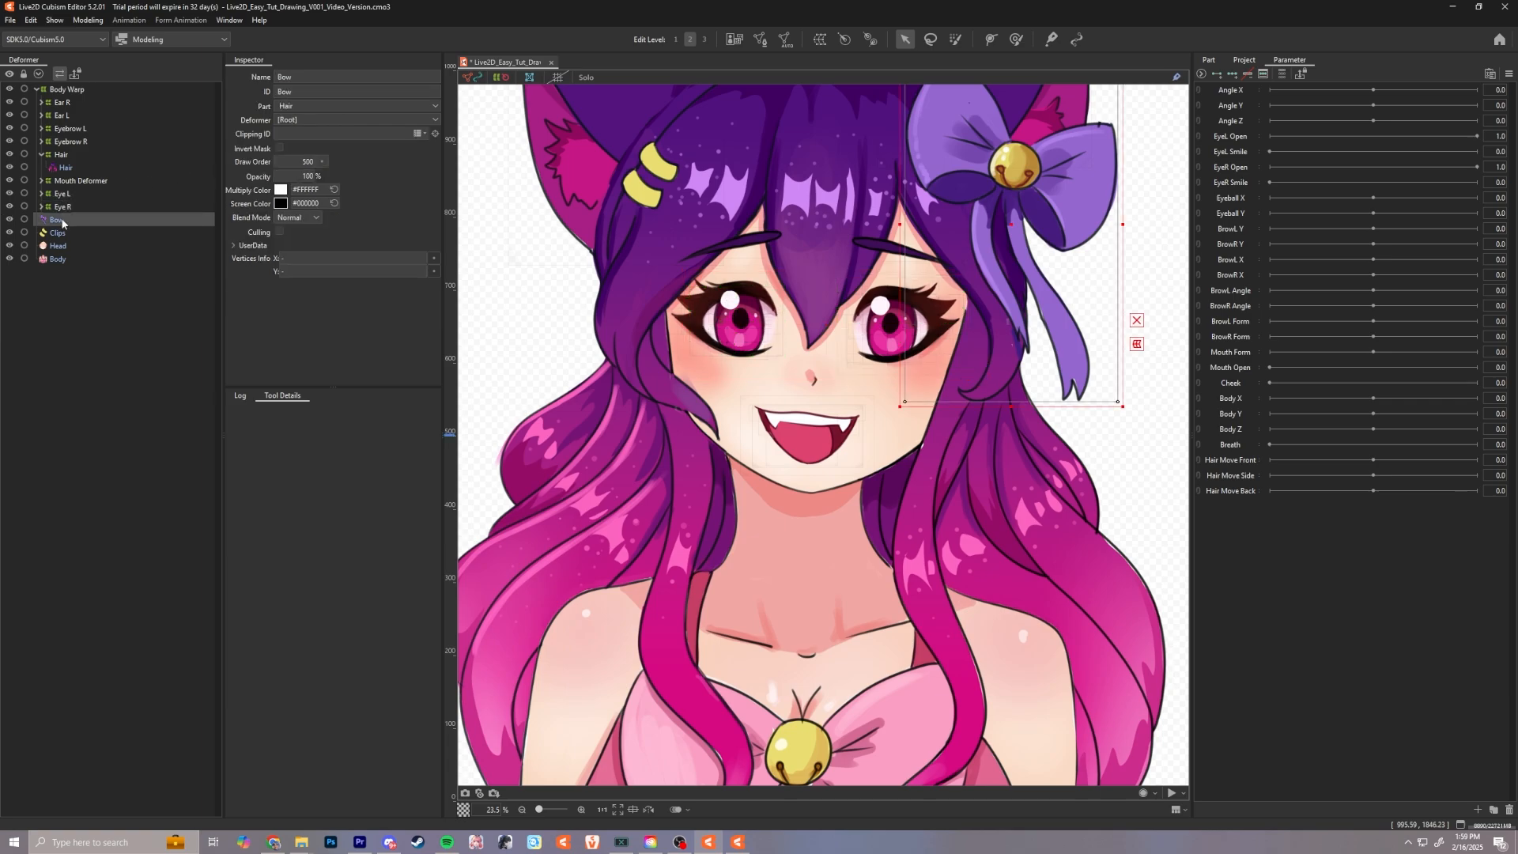
left_click(821, 39)
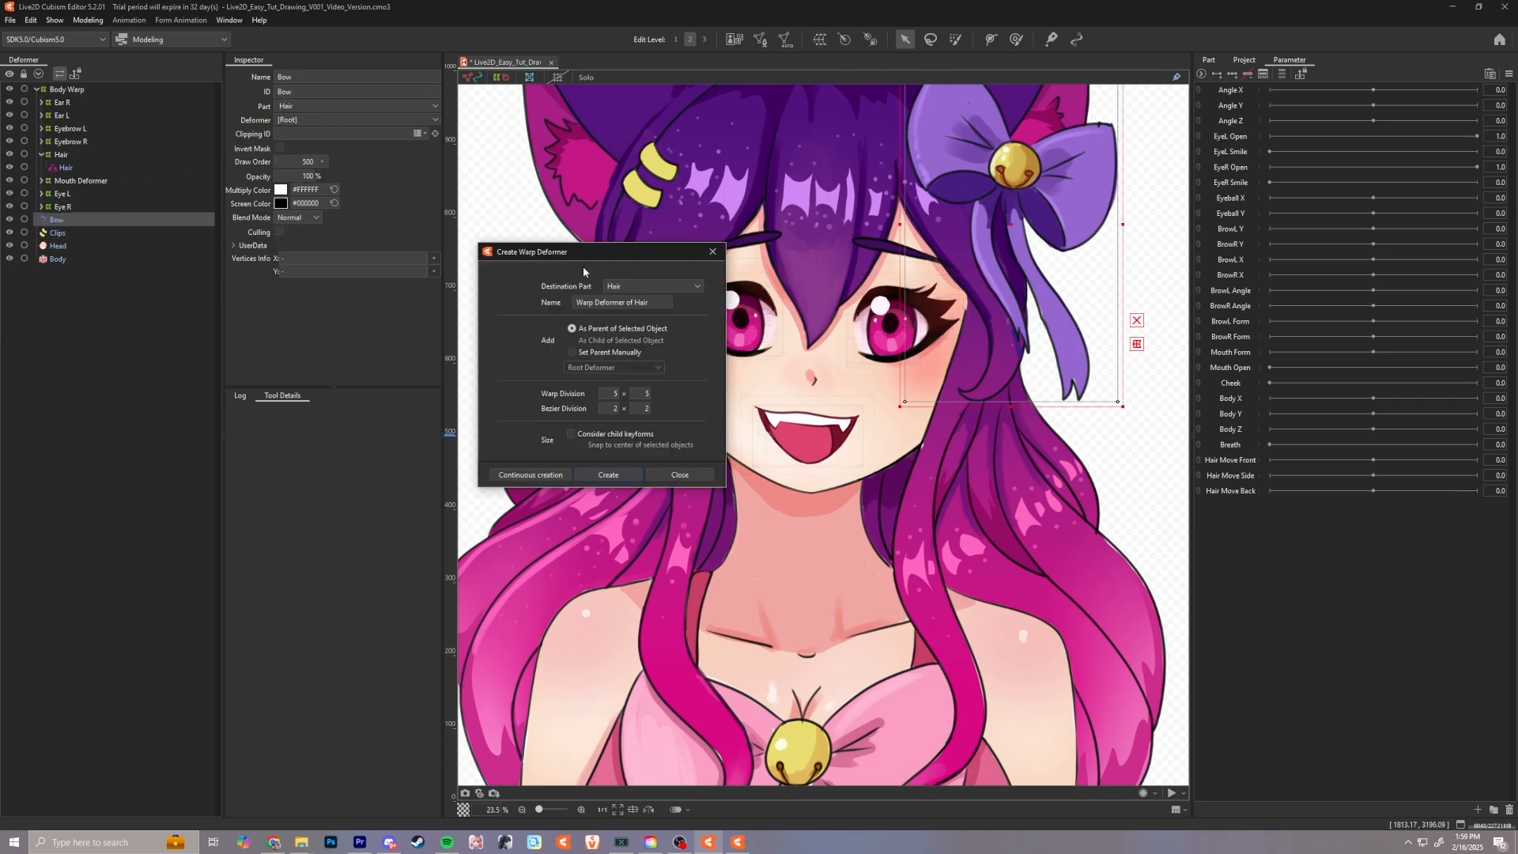
left_click(649, 286)
left_click(621, 334)
left_click_drag(618, 303, 528, 302)
type("Bow")
key("Return")
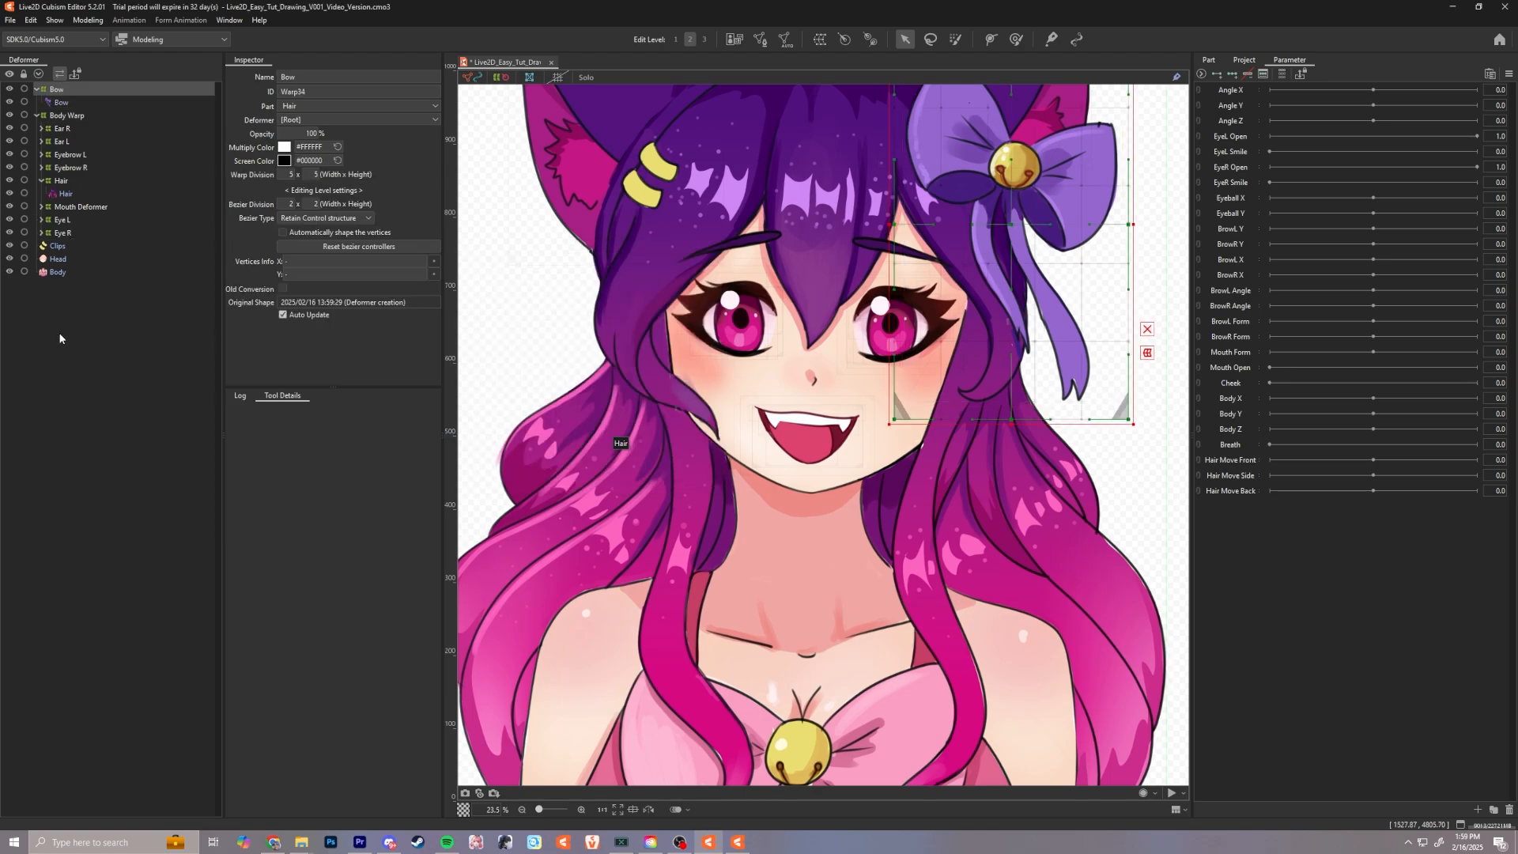
Step: Nest the Clips object under the Hair deformer and collapse Hair
left_click(60, 248)
left_click_drag(60, 247, 79, 194)
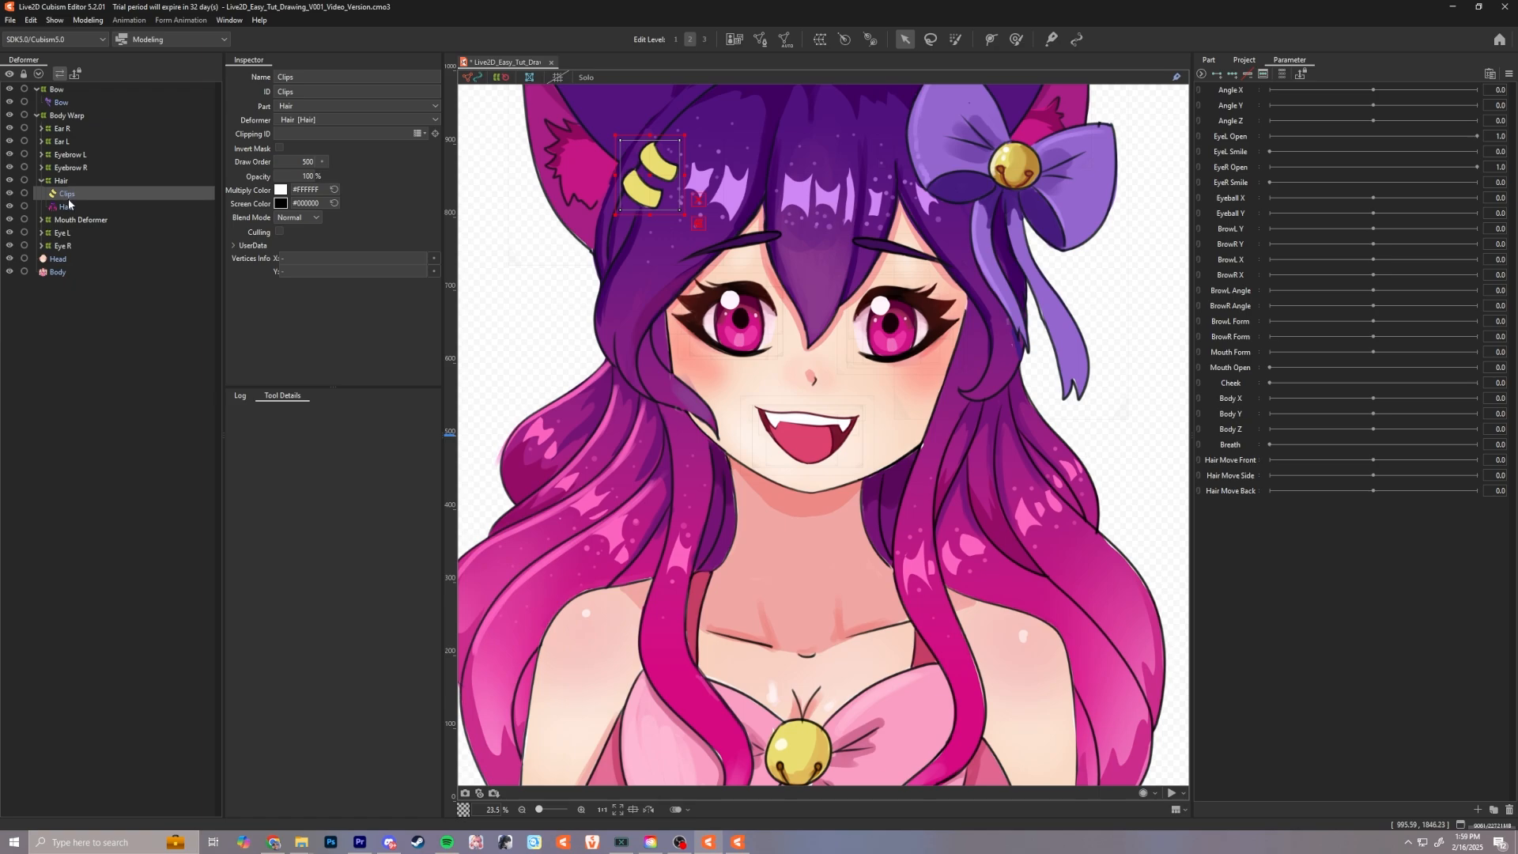
double_click(61, 182)
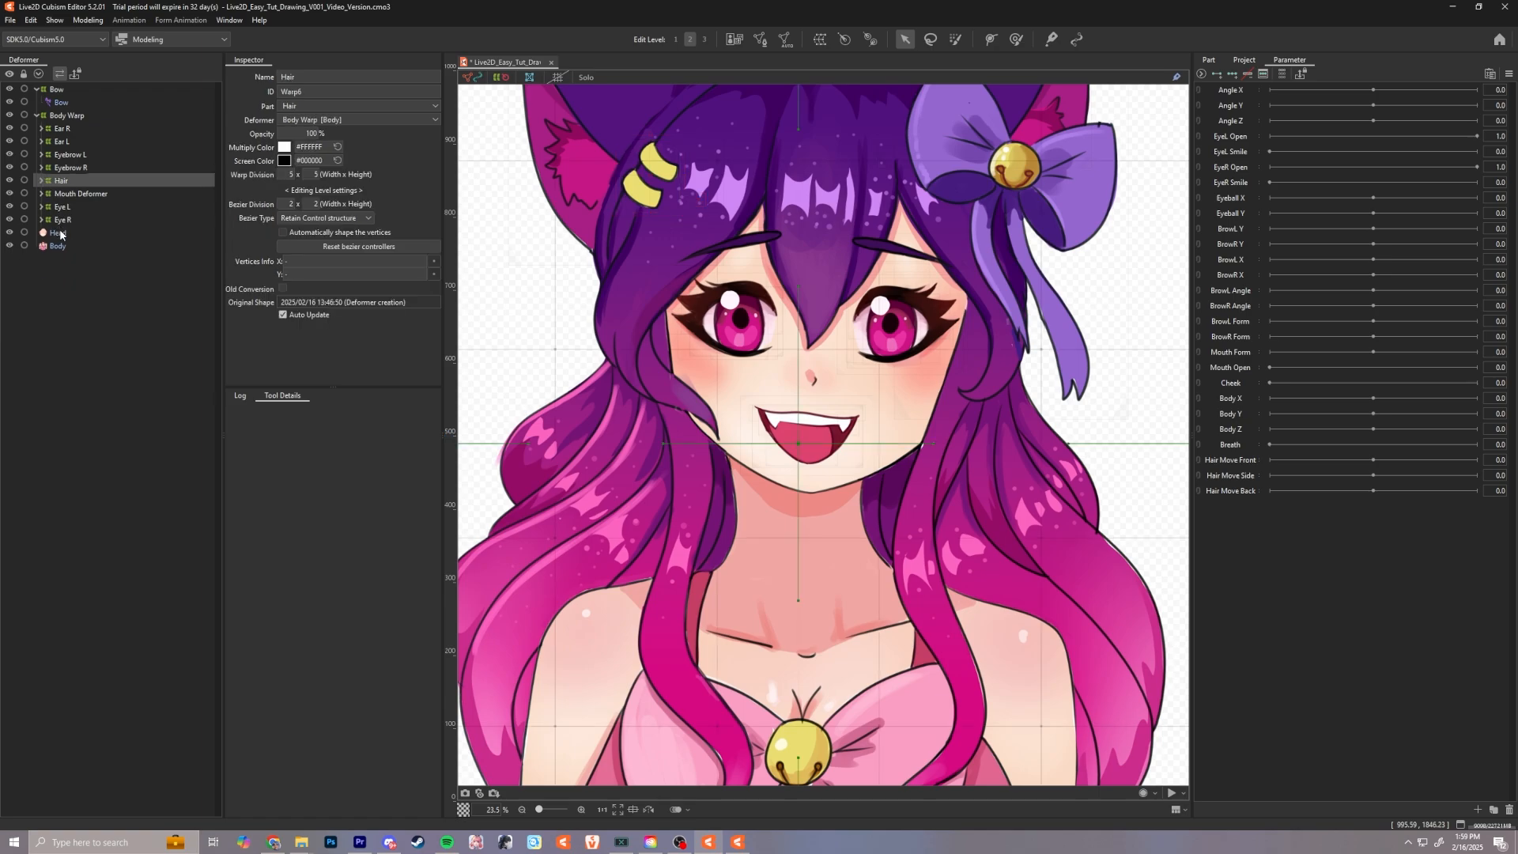
Step: Create a warp deformer named Head as parent of the Head object
left_click(59, 232)
left_click(737, 41)
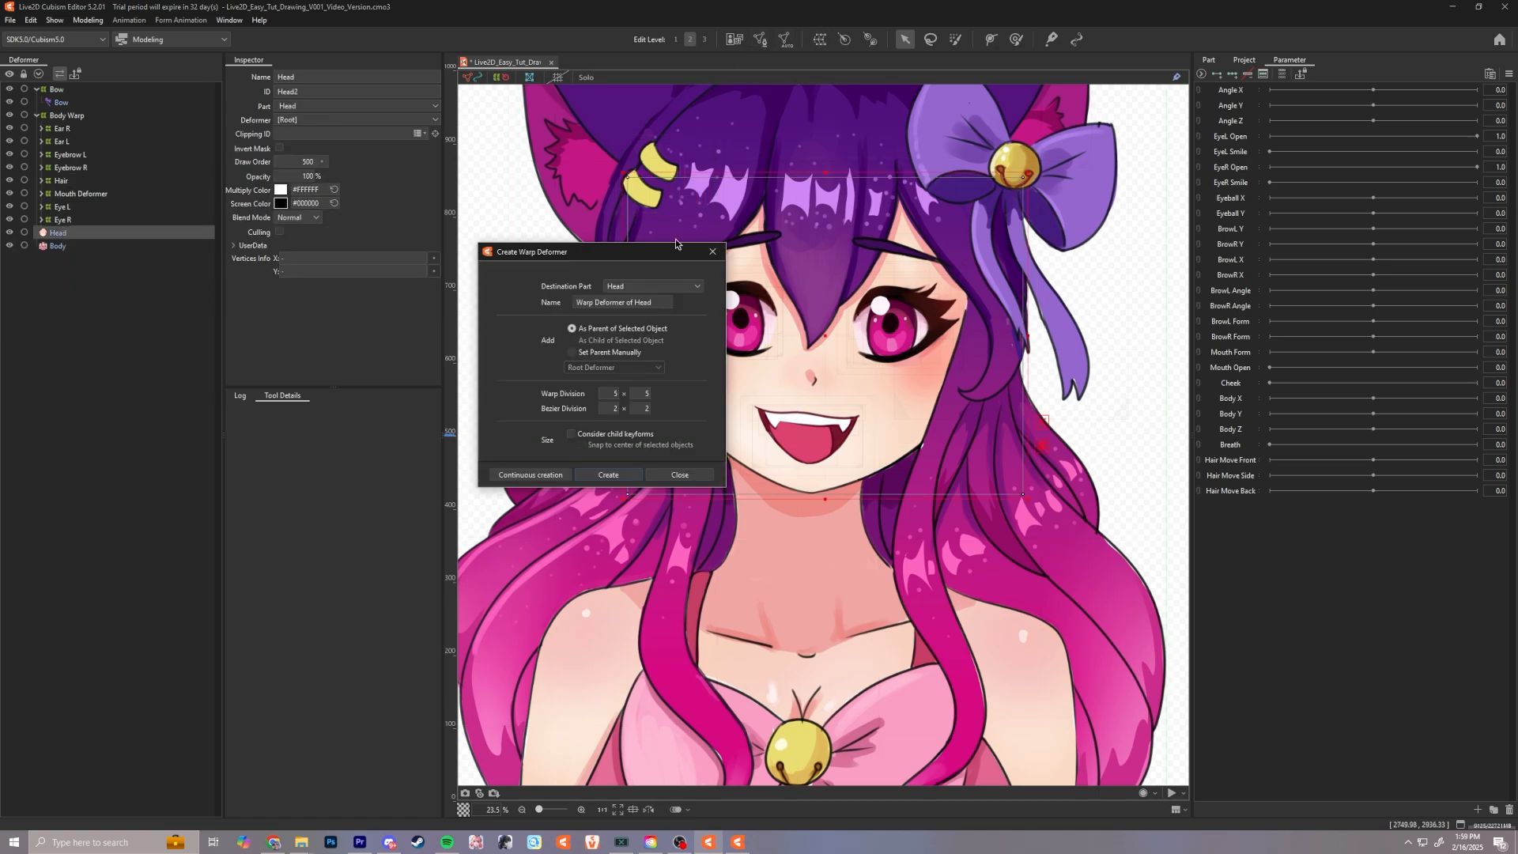
left_click_drag(656, 303, 552, 298)
type("Head")
key("Return")
Step: Create a warp deformer named Body as parent of the Body object
left_click(820, 44)
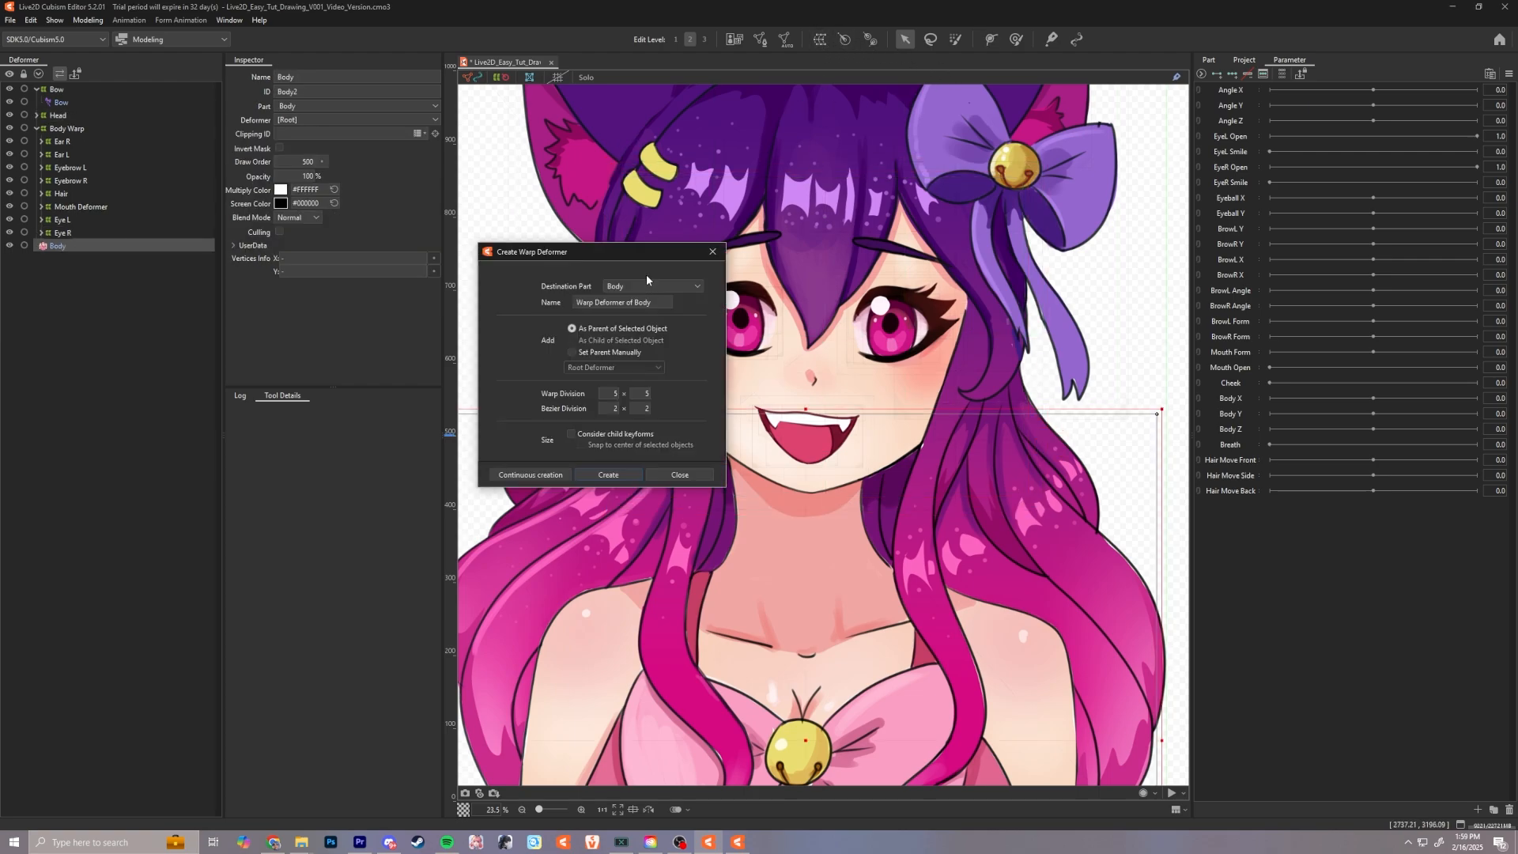
left_click_drag(647, 303, 479, 292)
type("B")
type("ood")
left_click(630, 477)
mouse_move(57, 246)
left_mouse_down()
mouse_move(67, 108)
mouse_move(68, 244)
left_mouse_up()
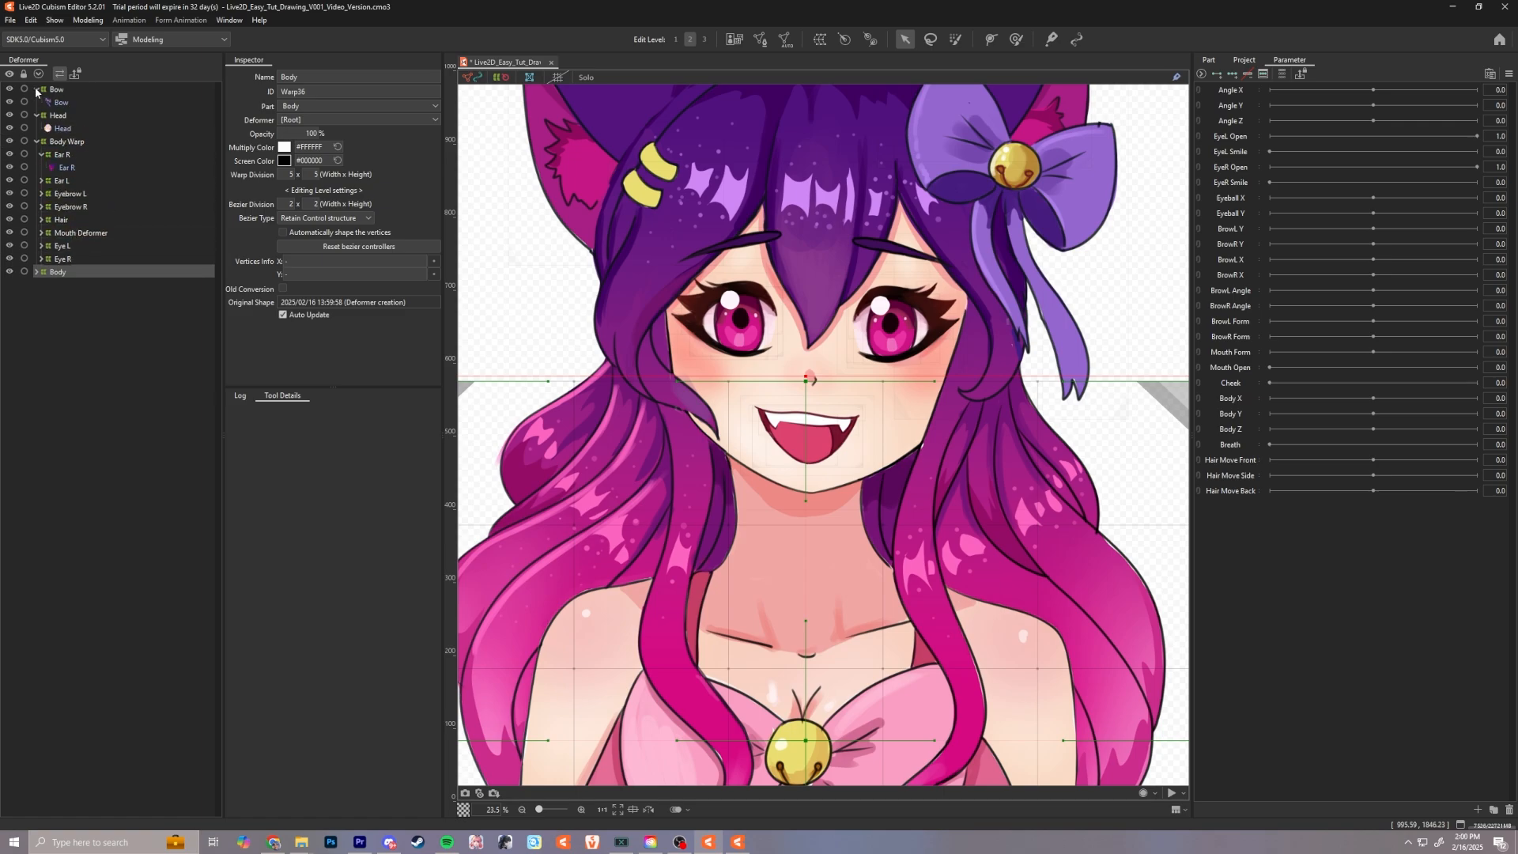
Step: Expand the child deformers in the hierarchy and nest the Bow, Head and Body deformers under Body Warp
left_click(42, 181)
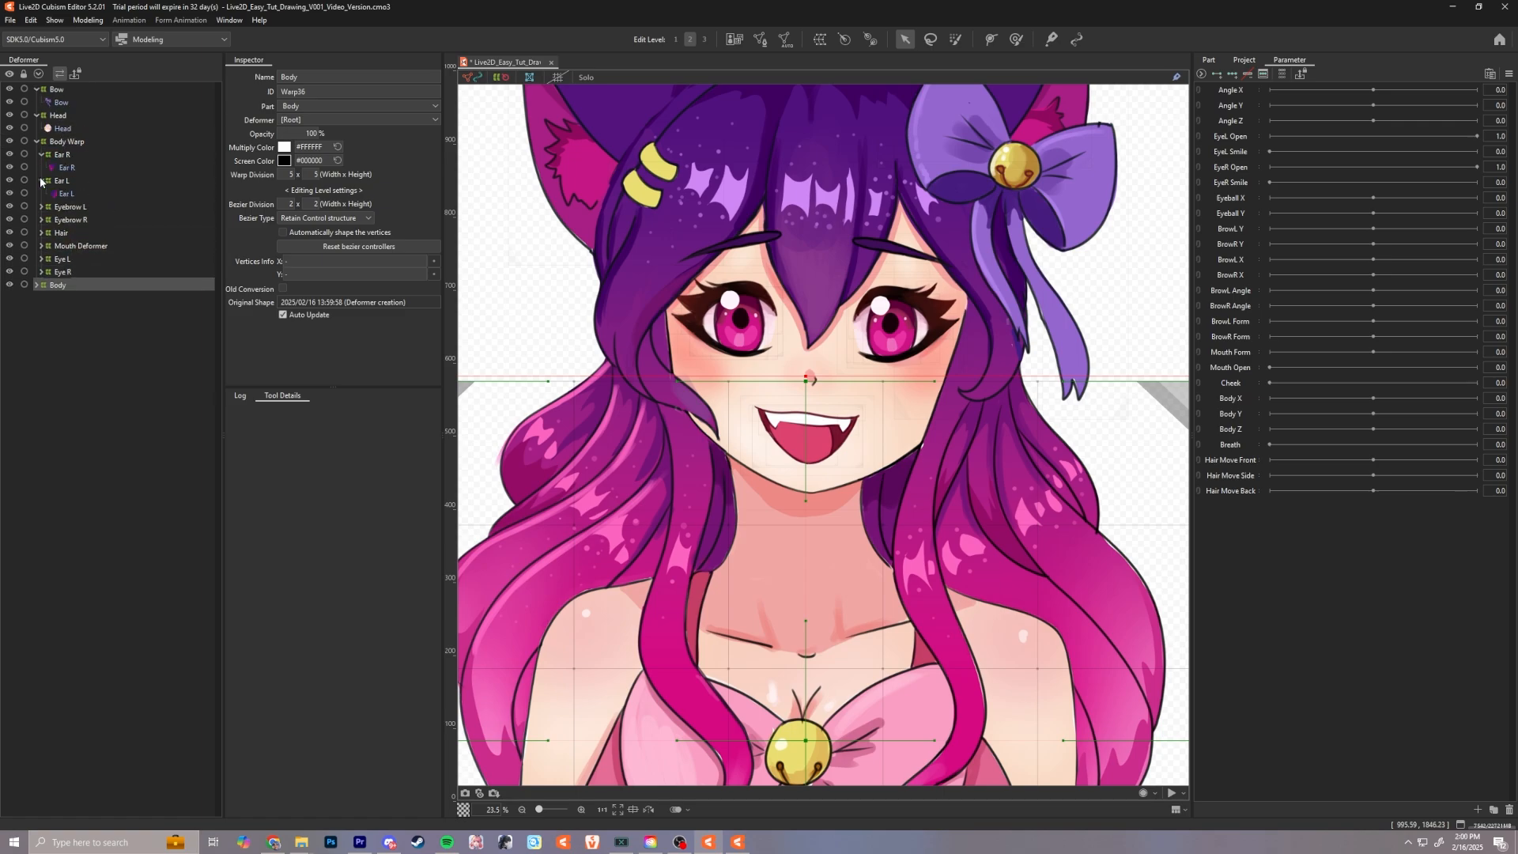
left_click(42, 207)
left_click(41, 233)
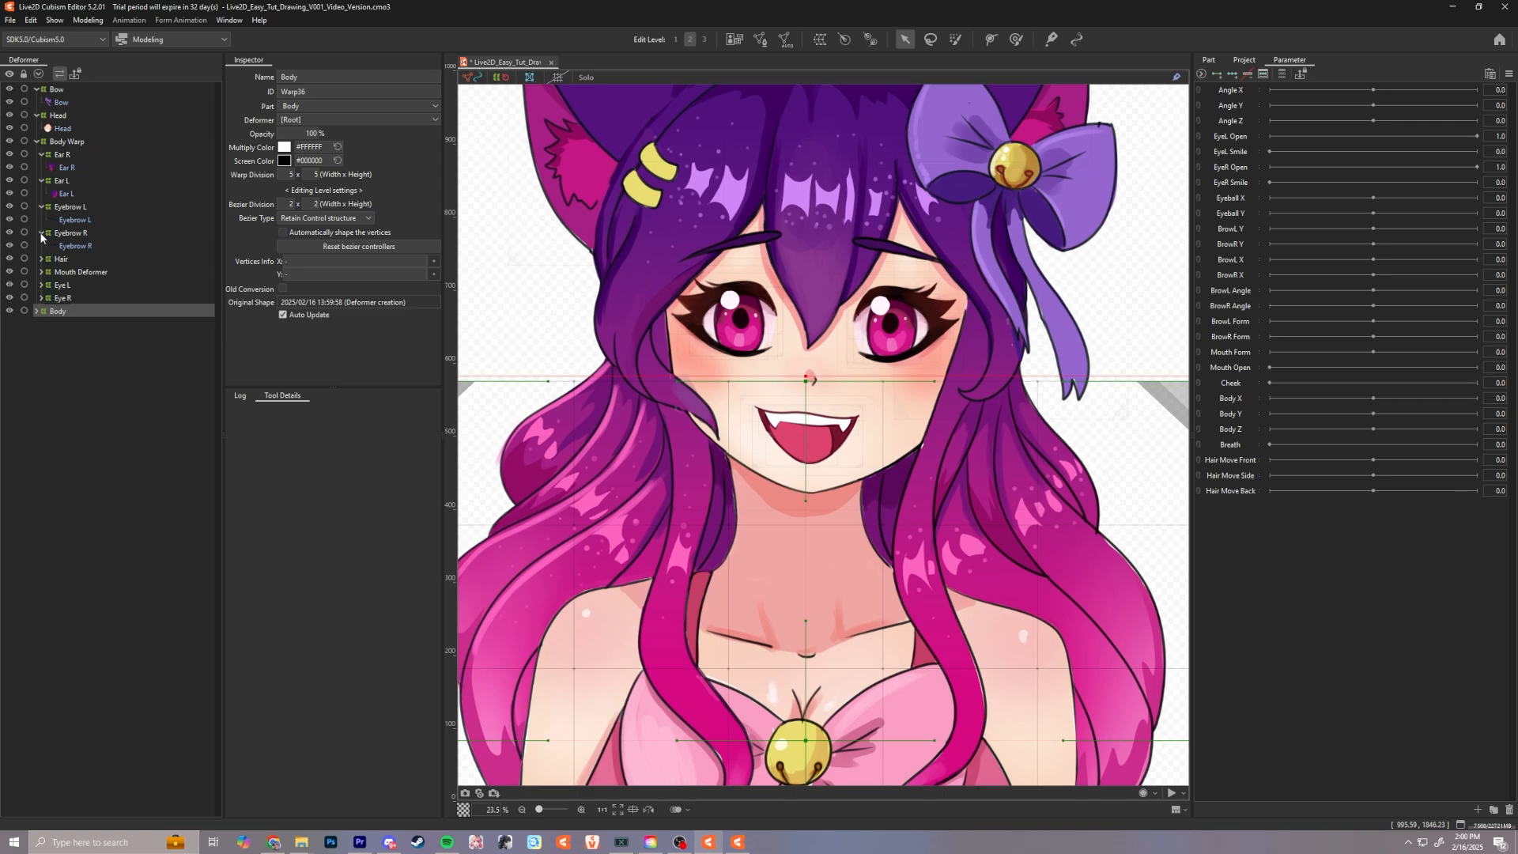
left_click(41, 259)
left_click(41, 299)
left_click(61, 142)
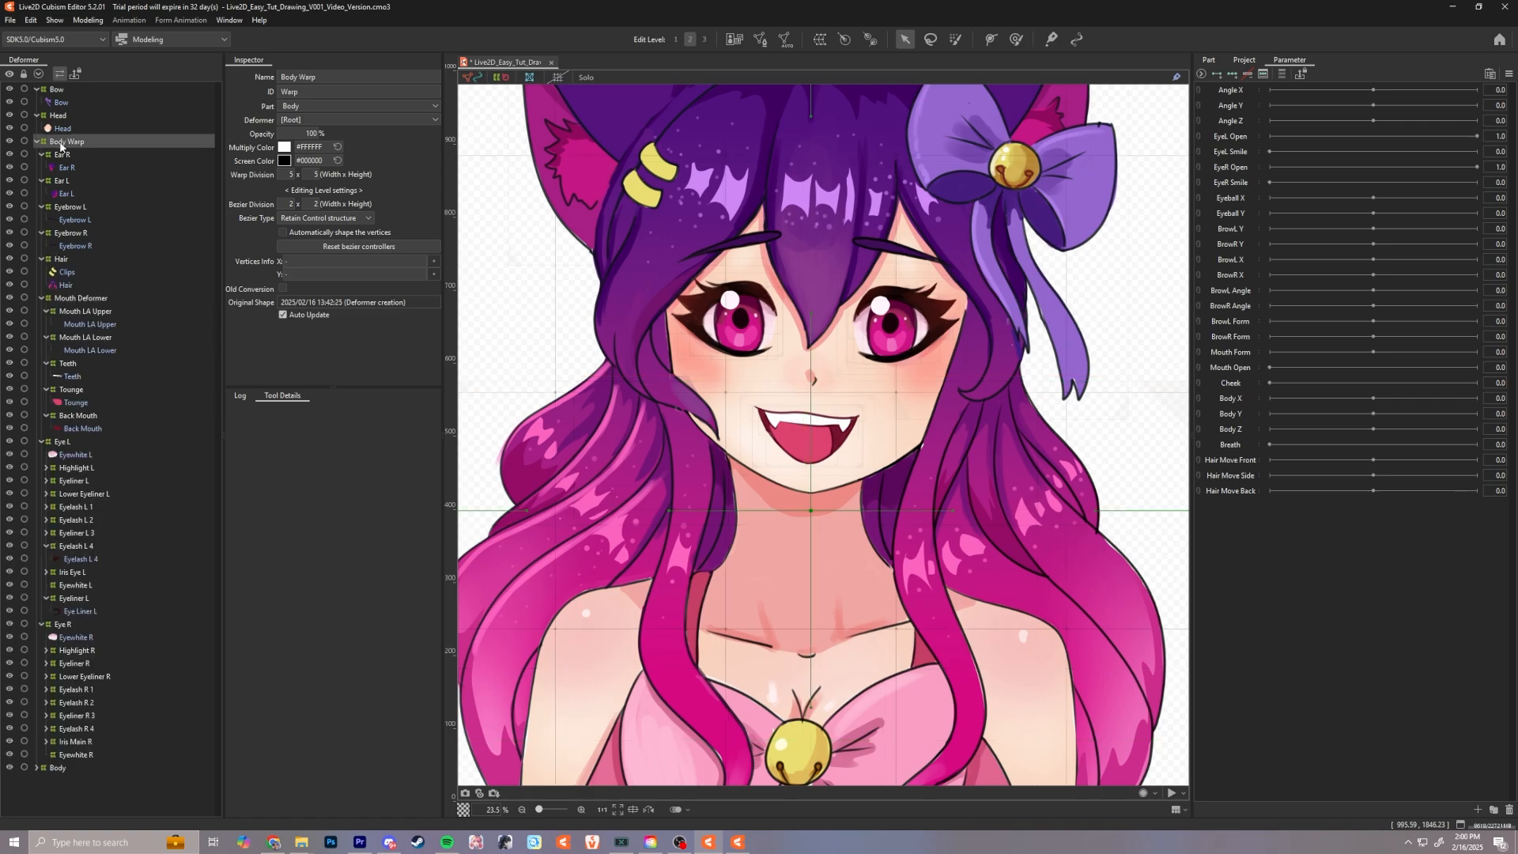
mouse_move(54, 89)
left_mouse_down()
mouse_move(60, 145)
mouse_move(61, 116)
left_mouse_up()
left_click(36, 90)
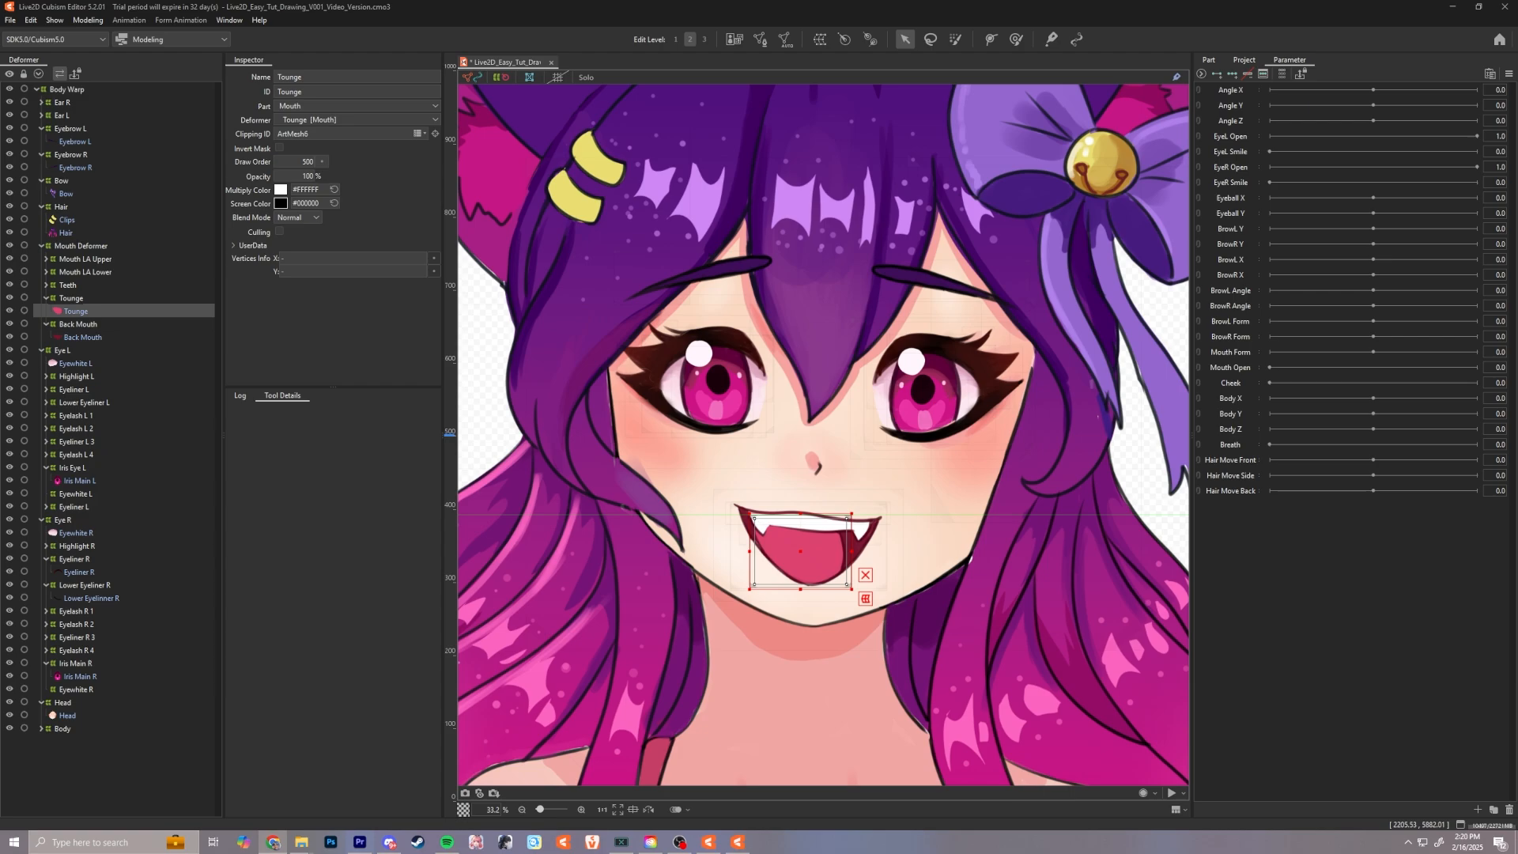
Step: Select all objects, generate their meshes automatically with the Deformation (Little) preset, and clear the selection
scroll(976, 366, "down", 5)
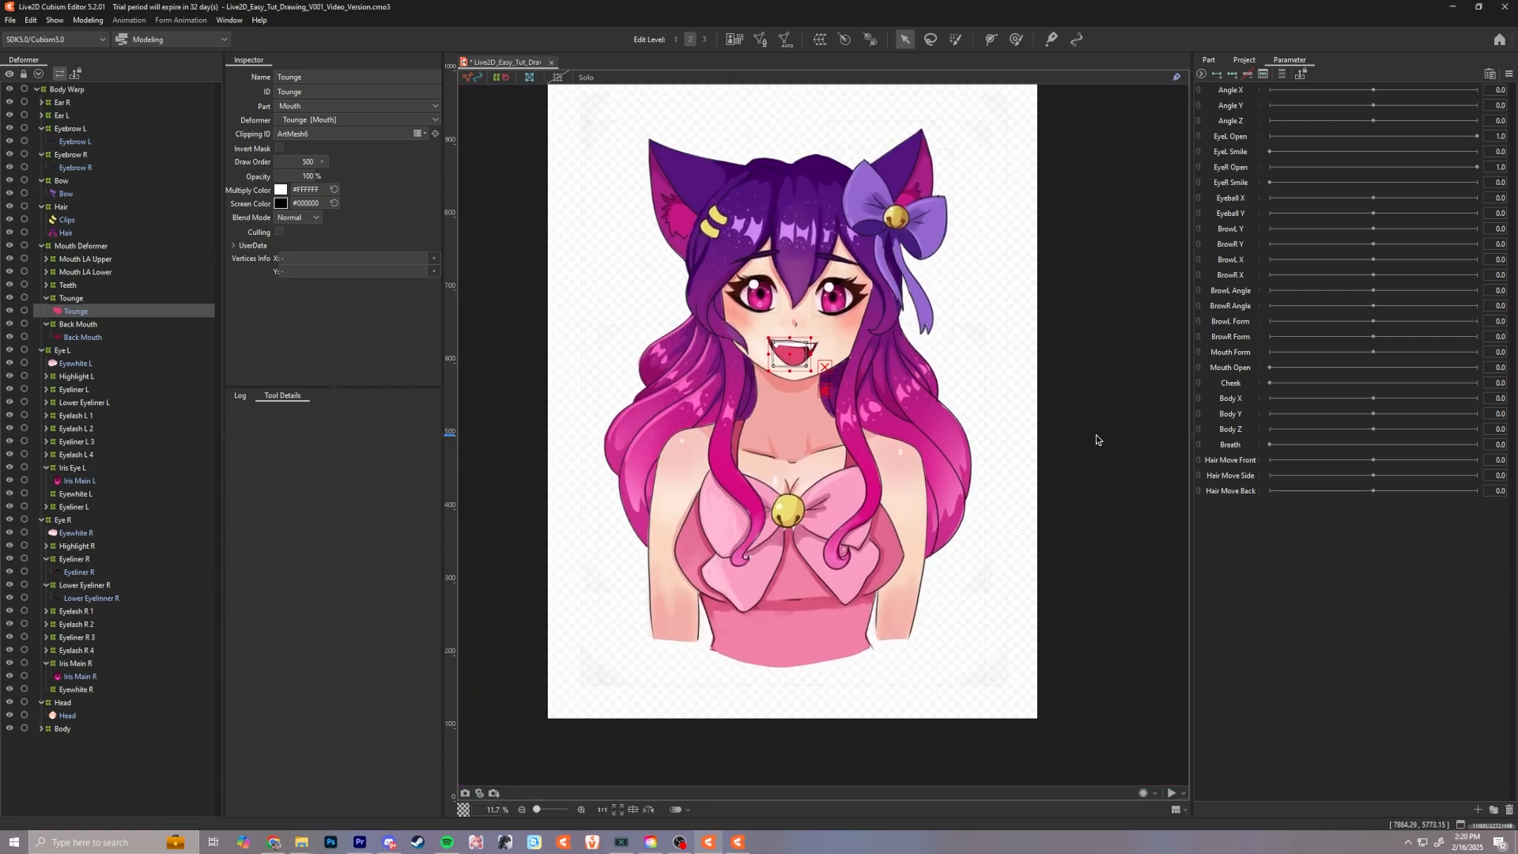
key("ctrl+a")
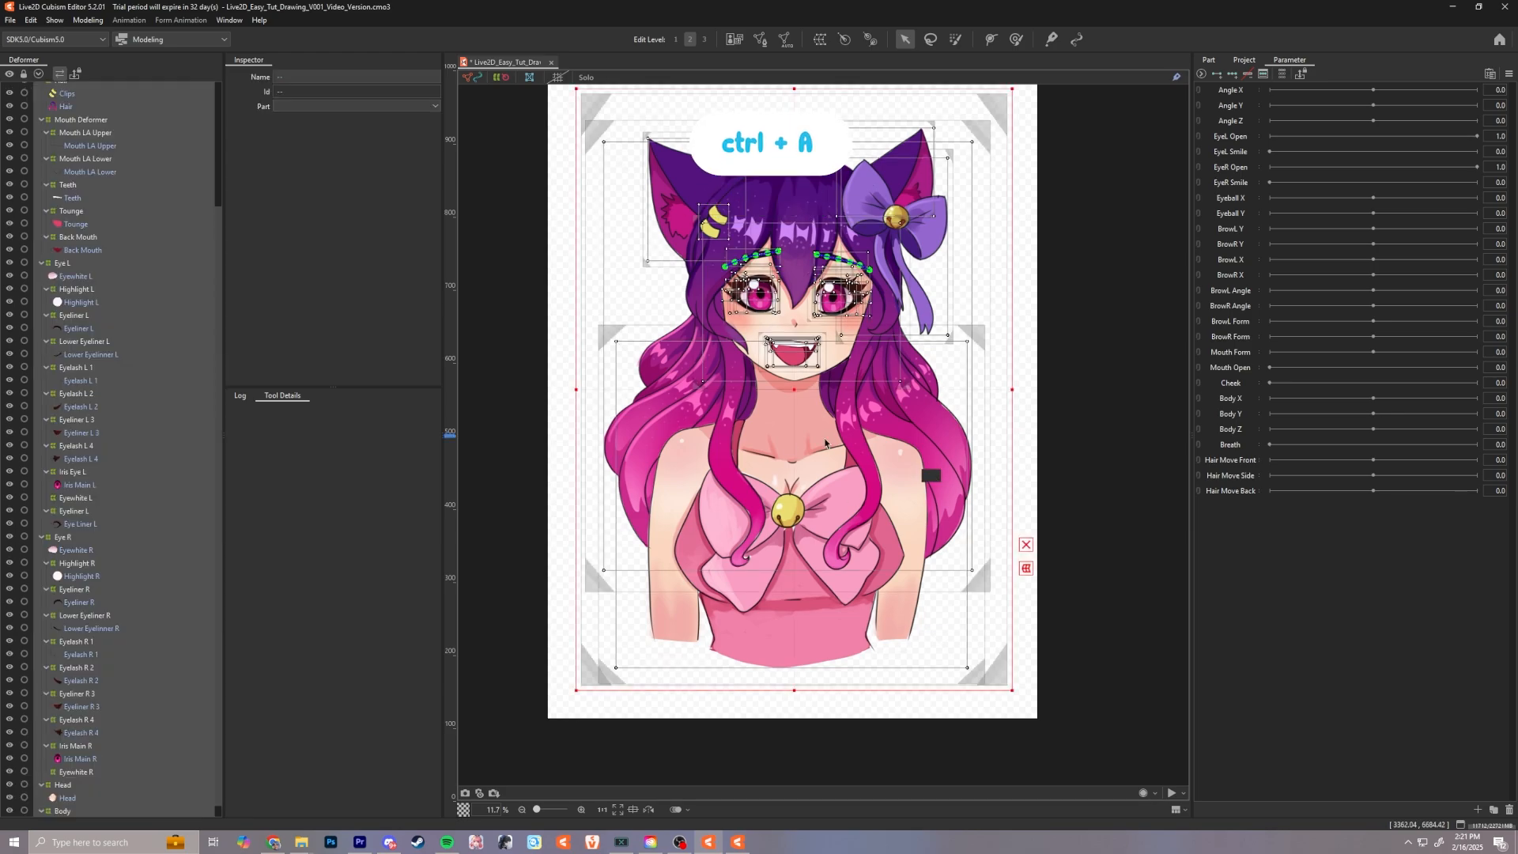
left_click(785, 41)
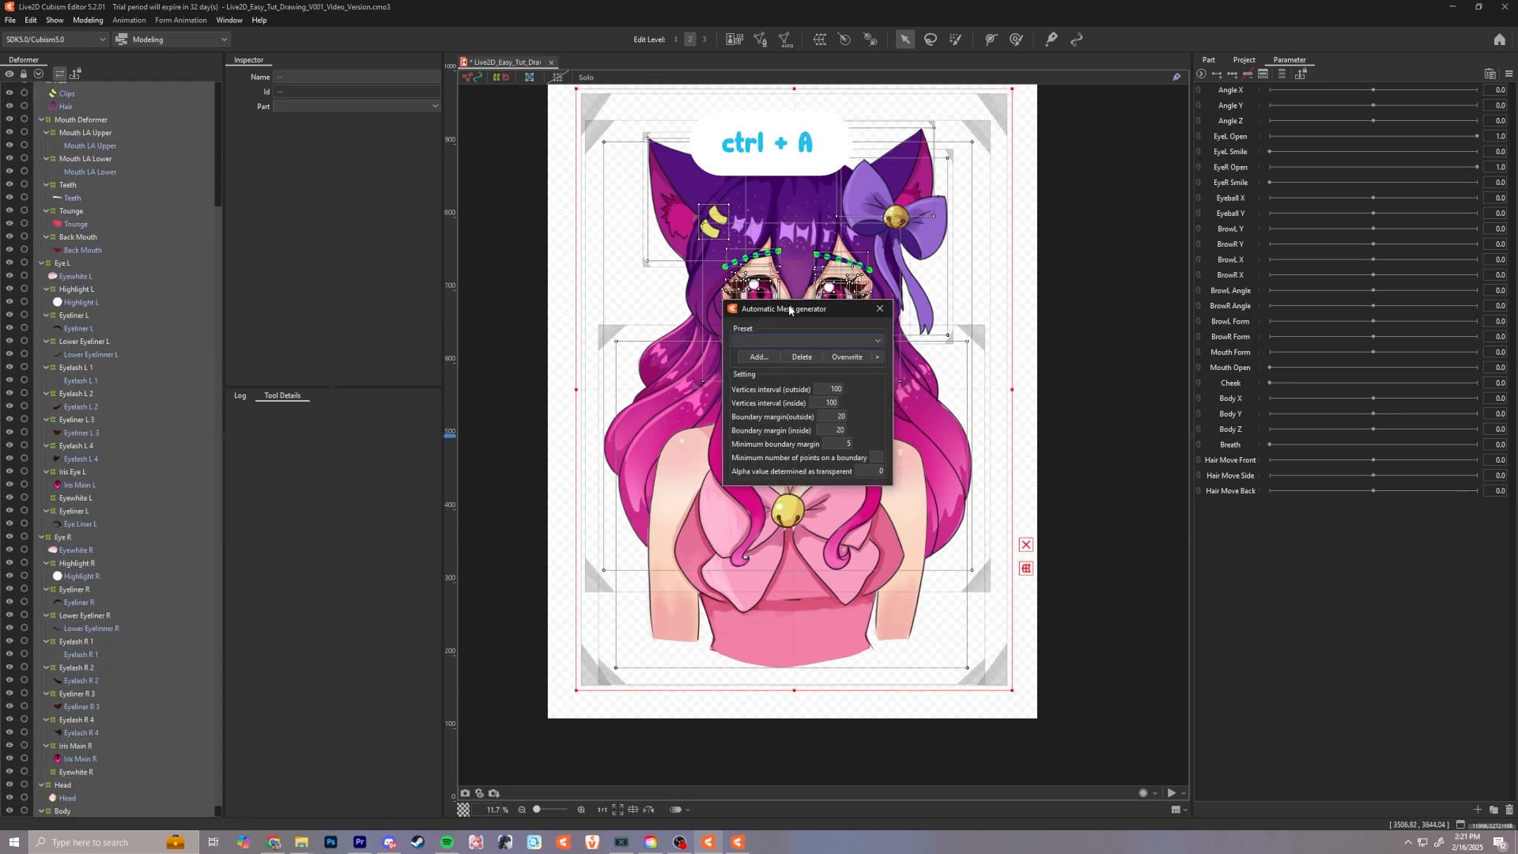
left_click(791, 340)
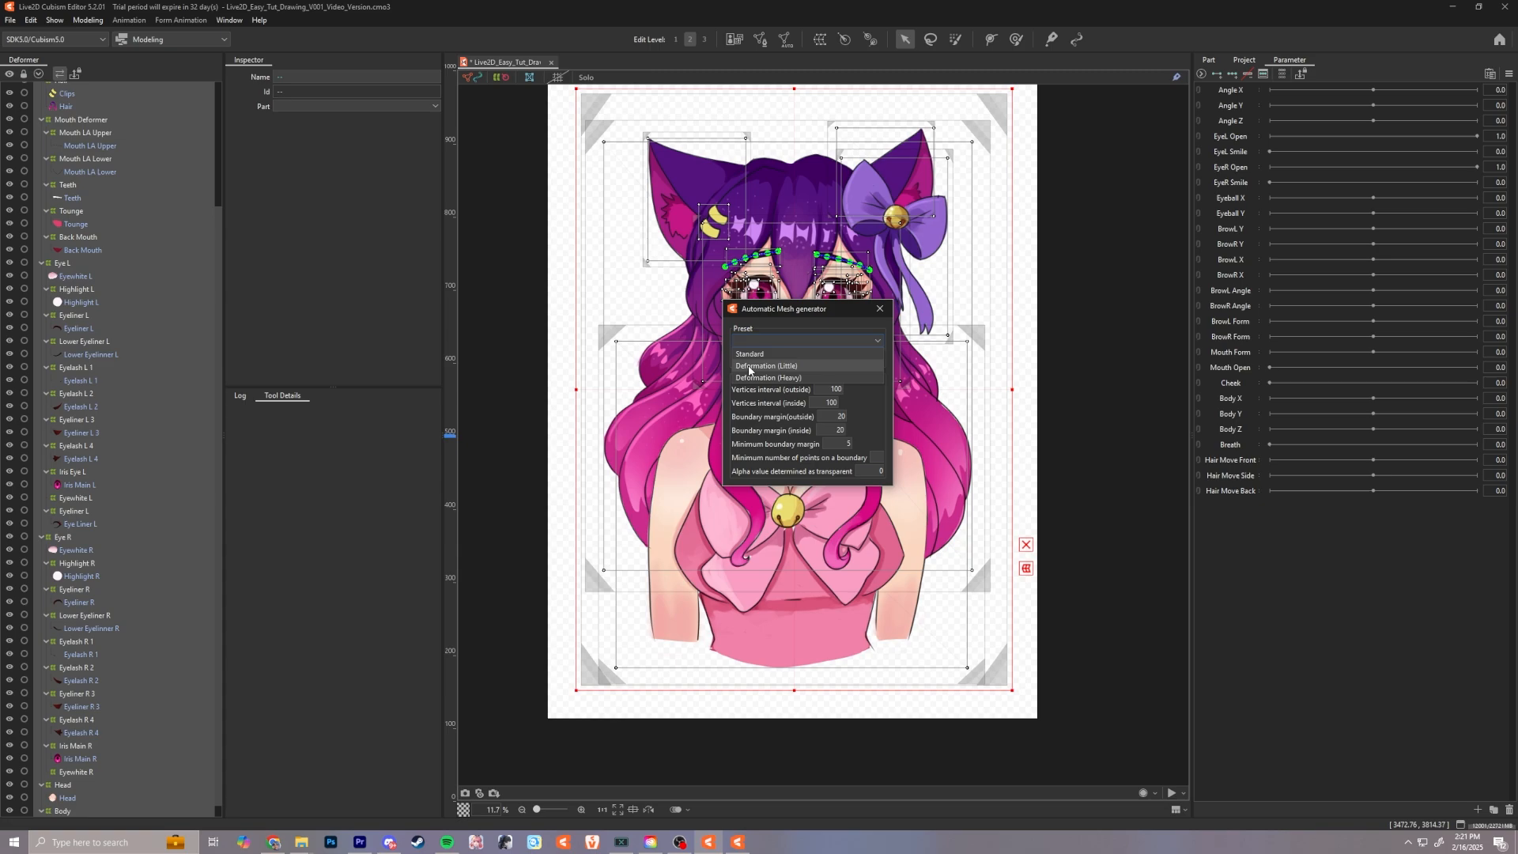
left_click(791, 367)
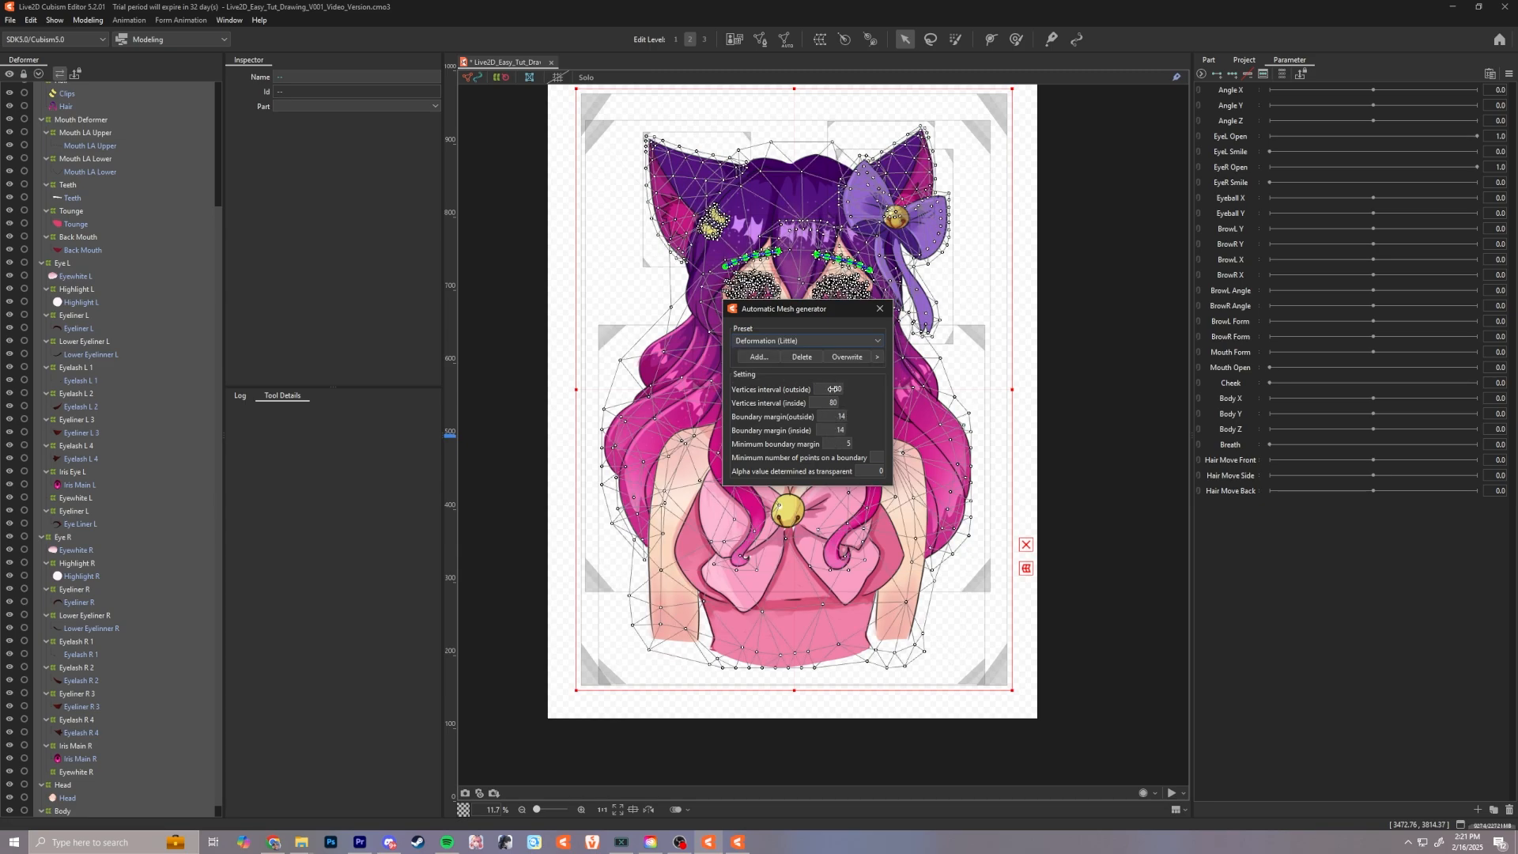
scroll(793, 235, "up", 2)
scroll(793, 235, "up", 2)
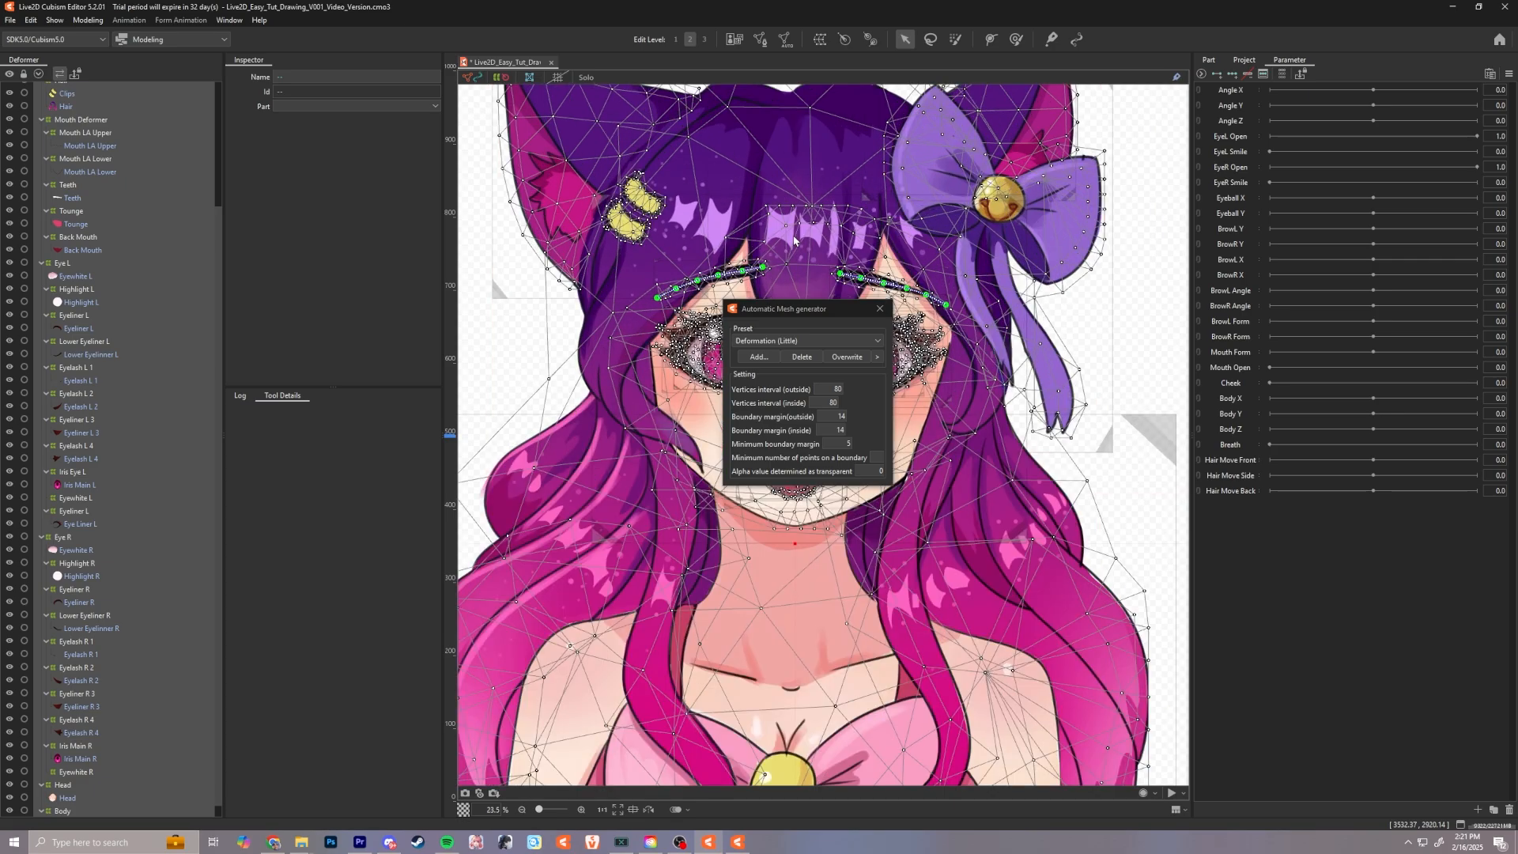
scroll(793, 235, "down", 2)
left_click(879, 308)
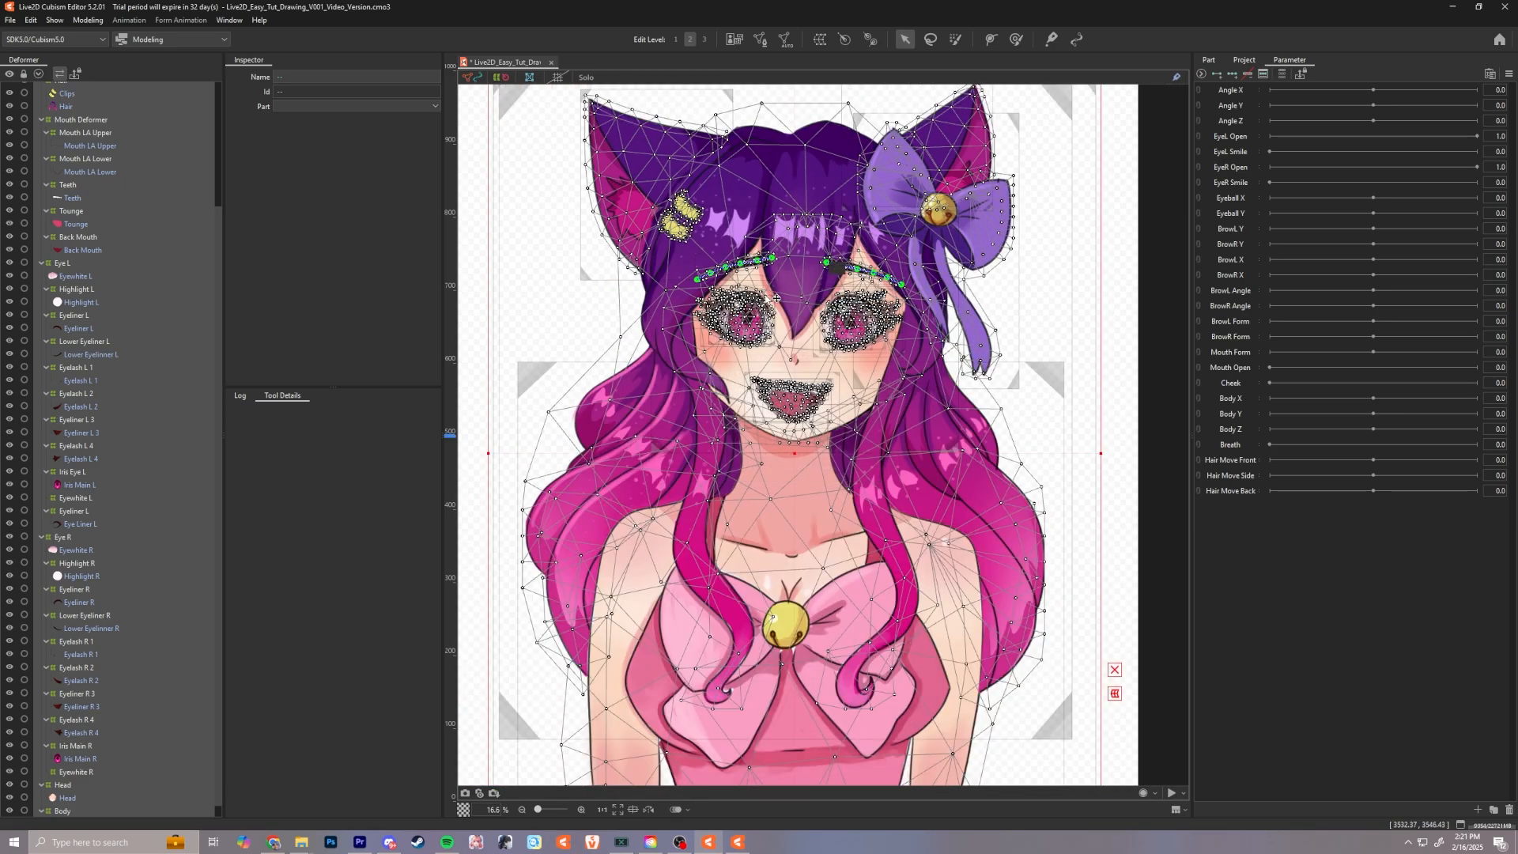
scroll(878, 301, "up", 1)
scroll(877, 301, "down", 2)
left_click(1033, 289)
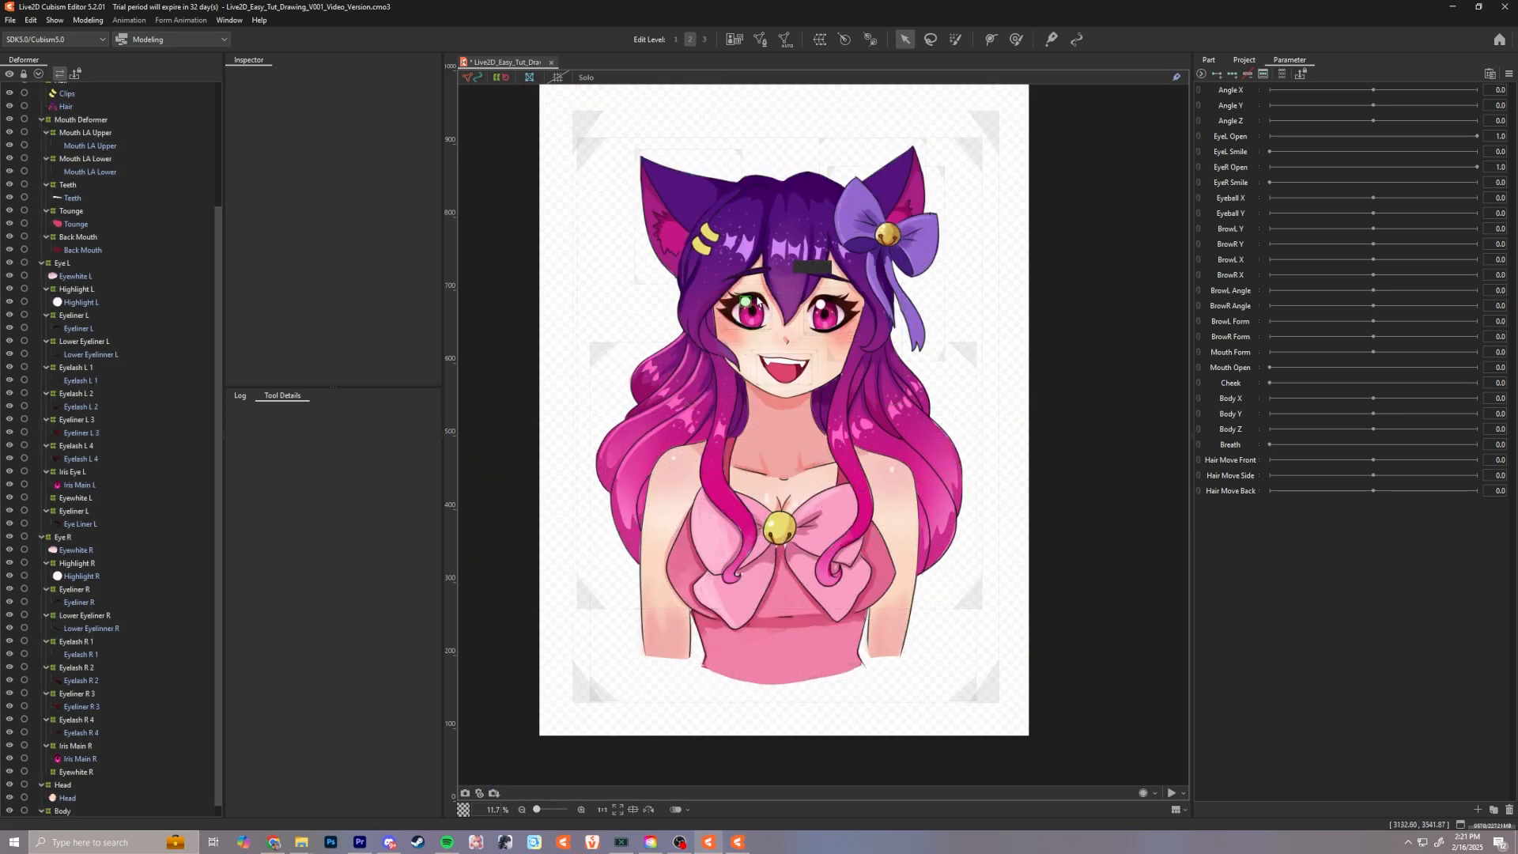
Step: Open the Eyeliner R object's mesh for manual editing
scroll(759, 296, "up", 6)
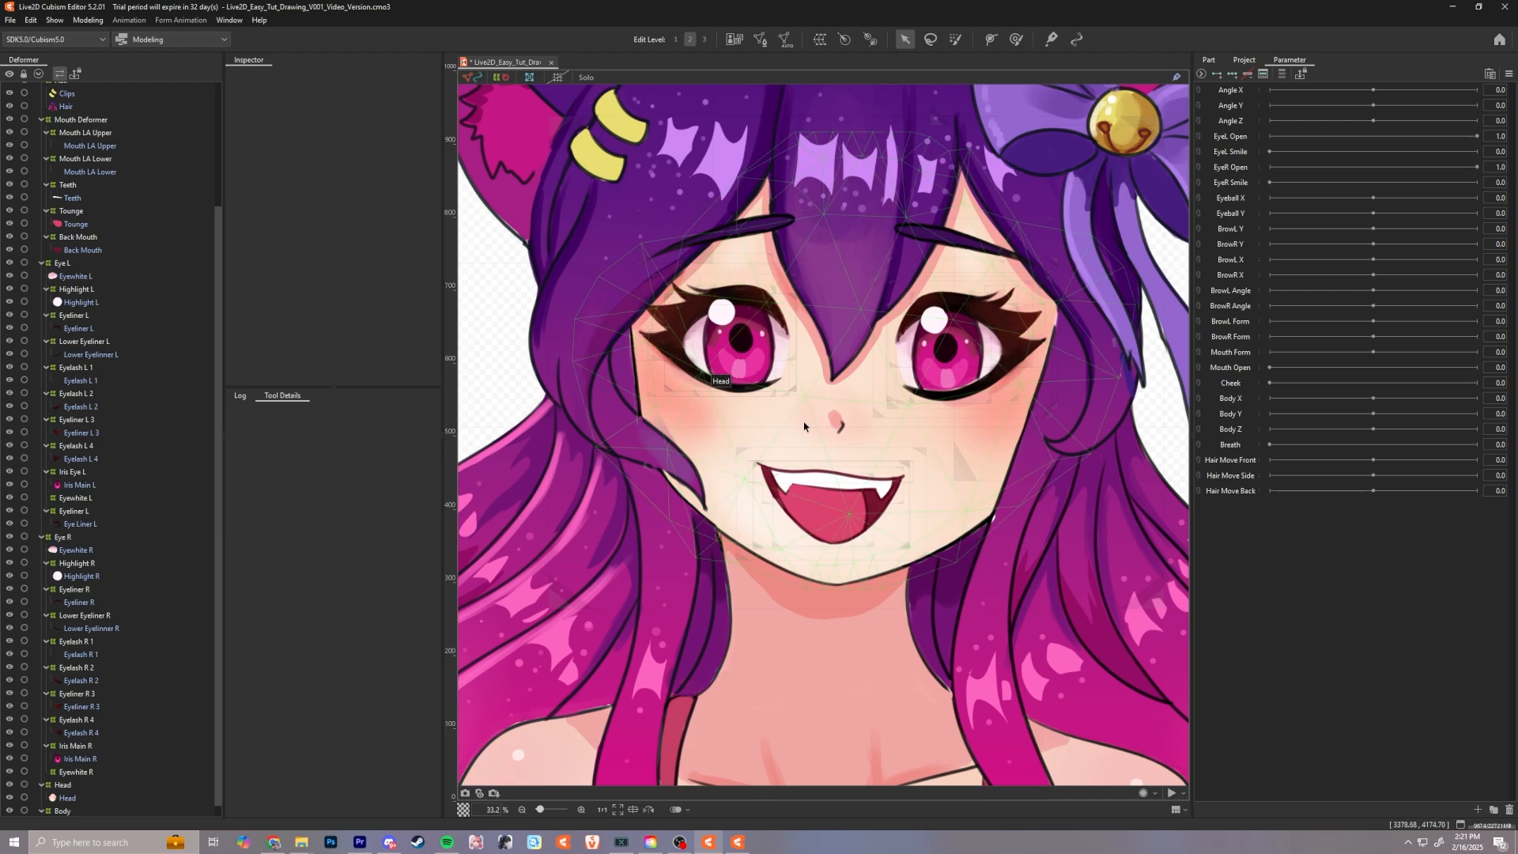
scroll(804, 427, "down", 2)
scroll(874, 428, "up", 2)
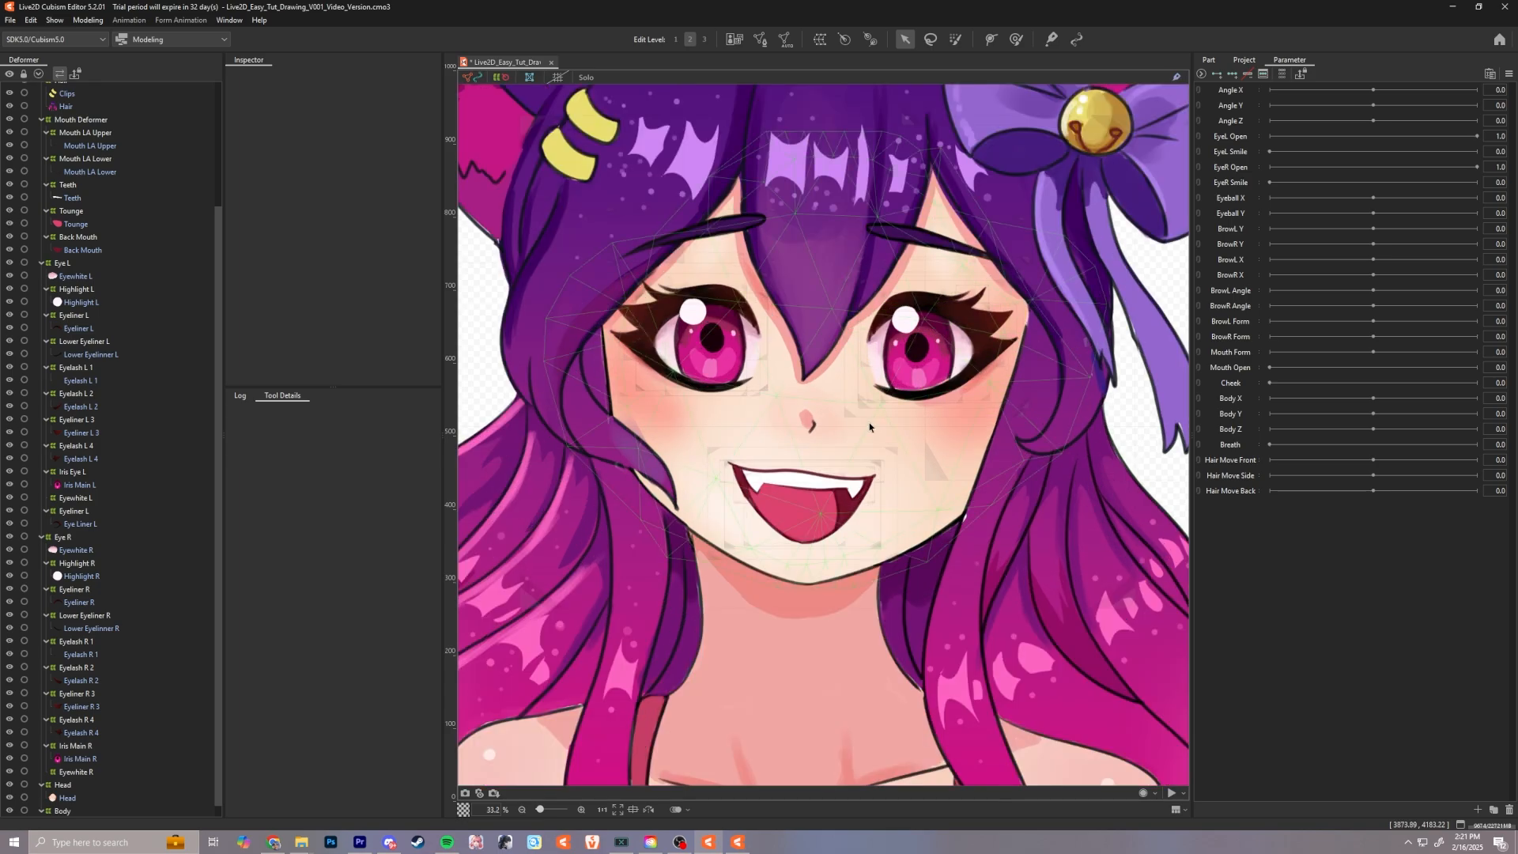
left_click(734, 298)
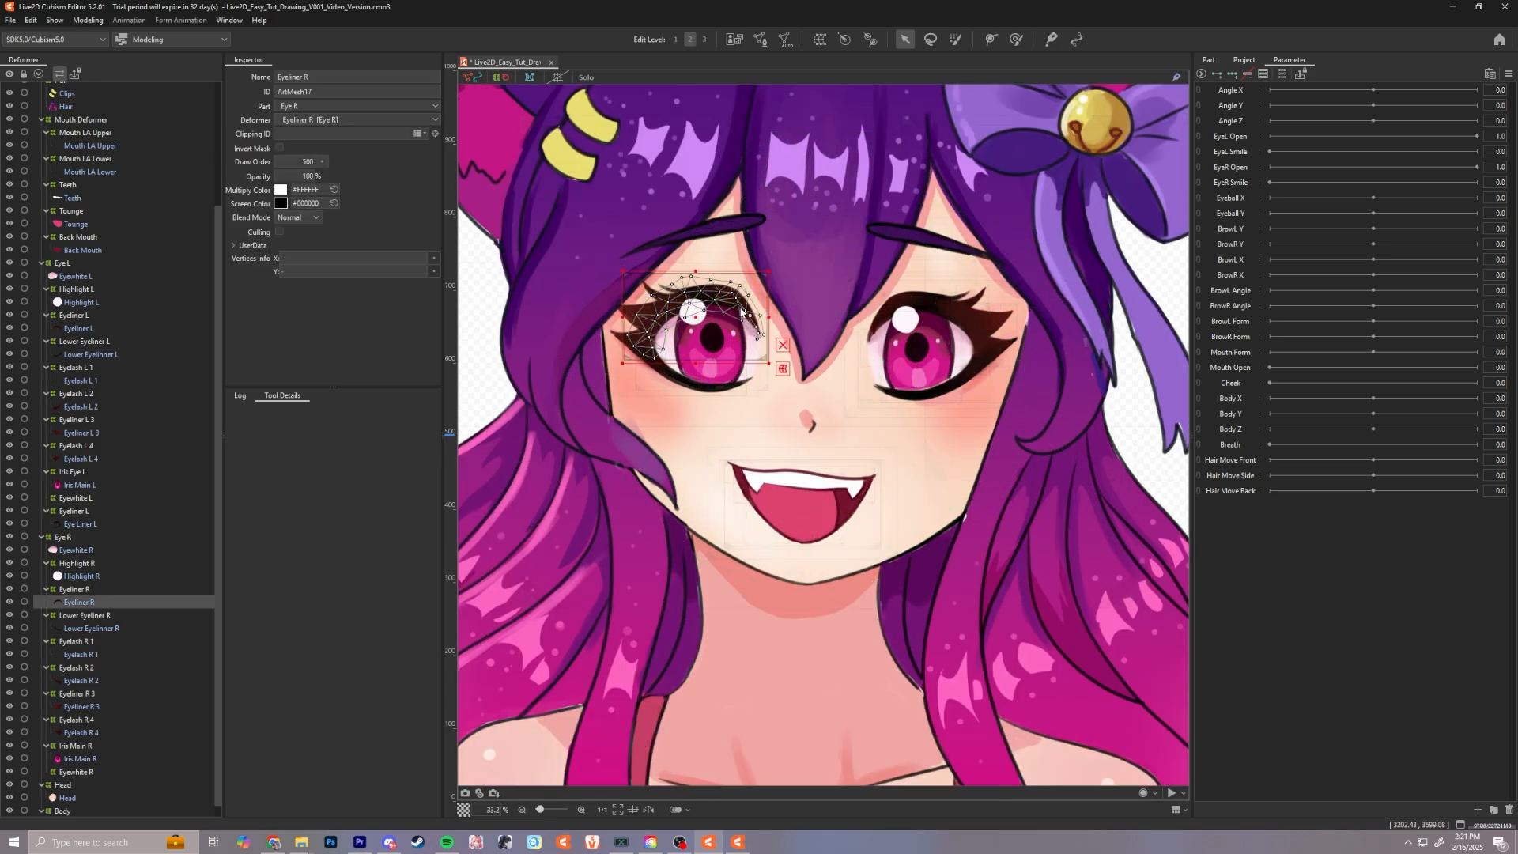
scroll(833, 346, "down", 2)
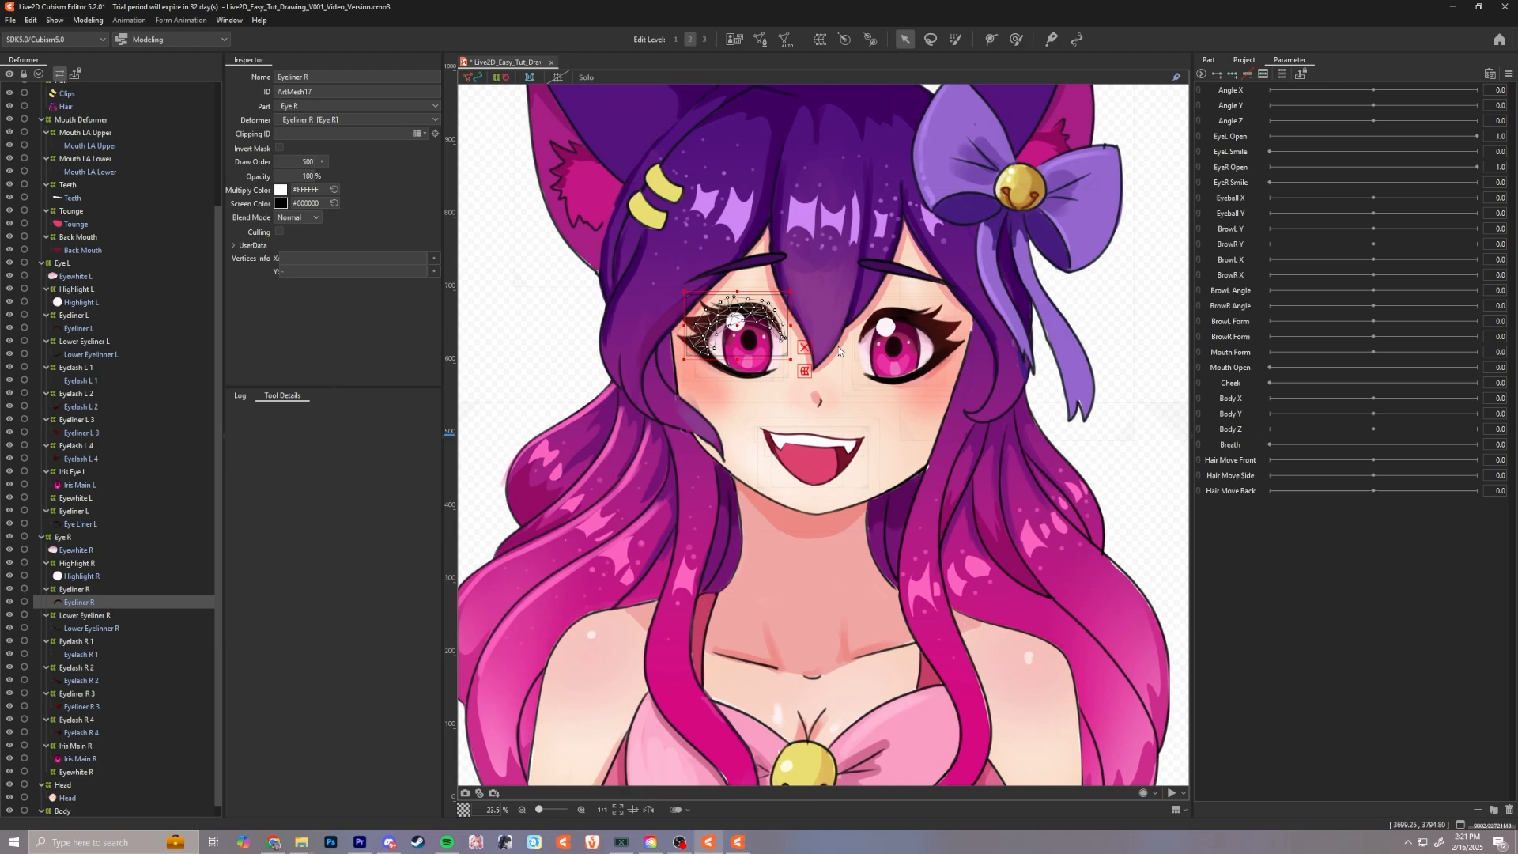
scroll(840, 351, "up", 2)
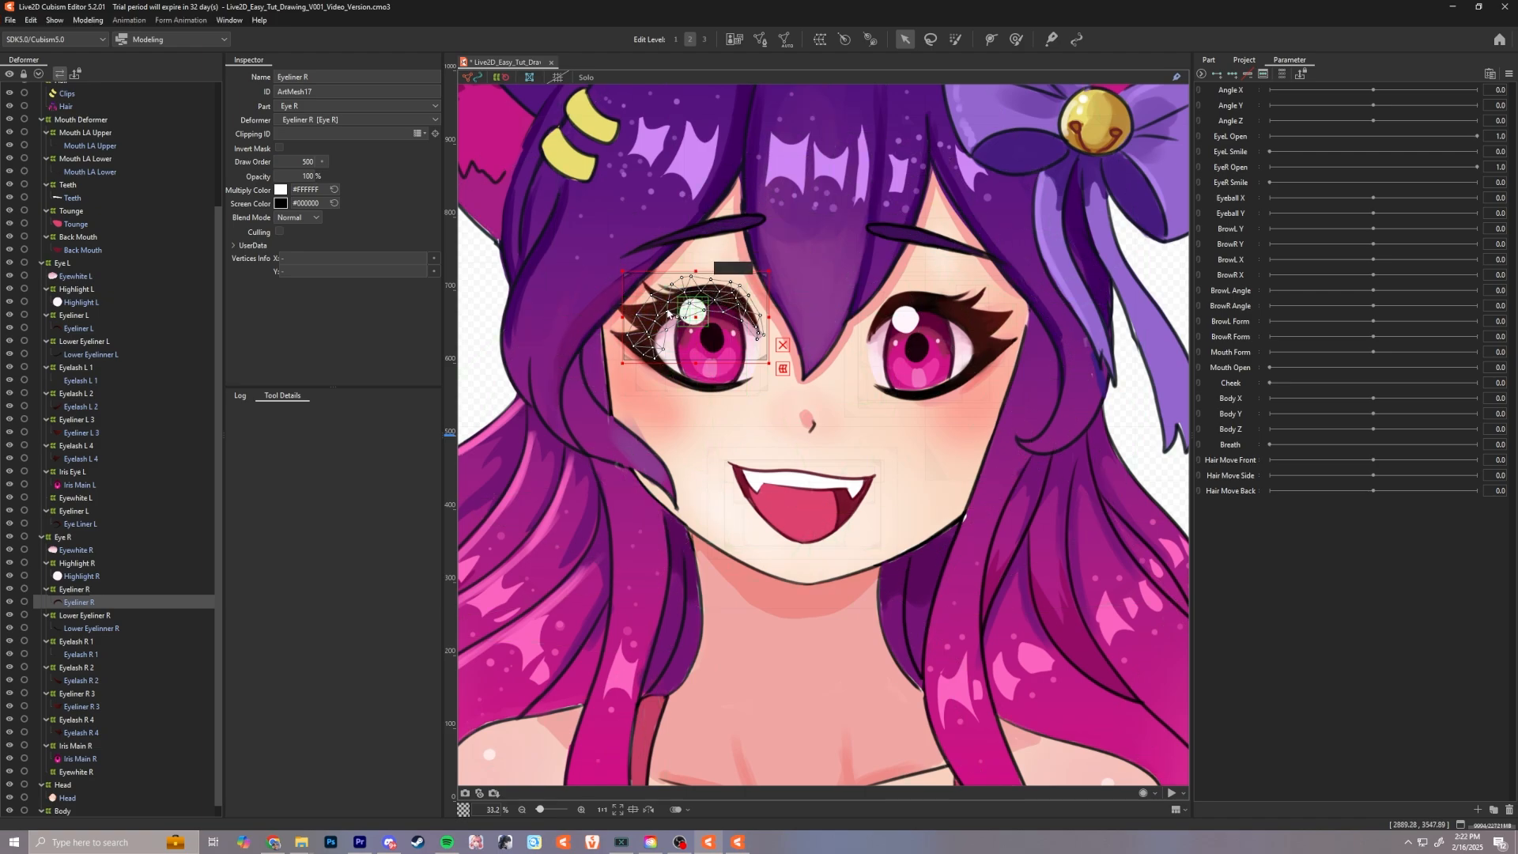
left_click(760, 39)
scroll(684, 303, "up", 2)
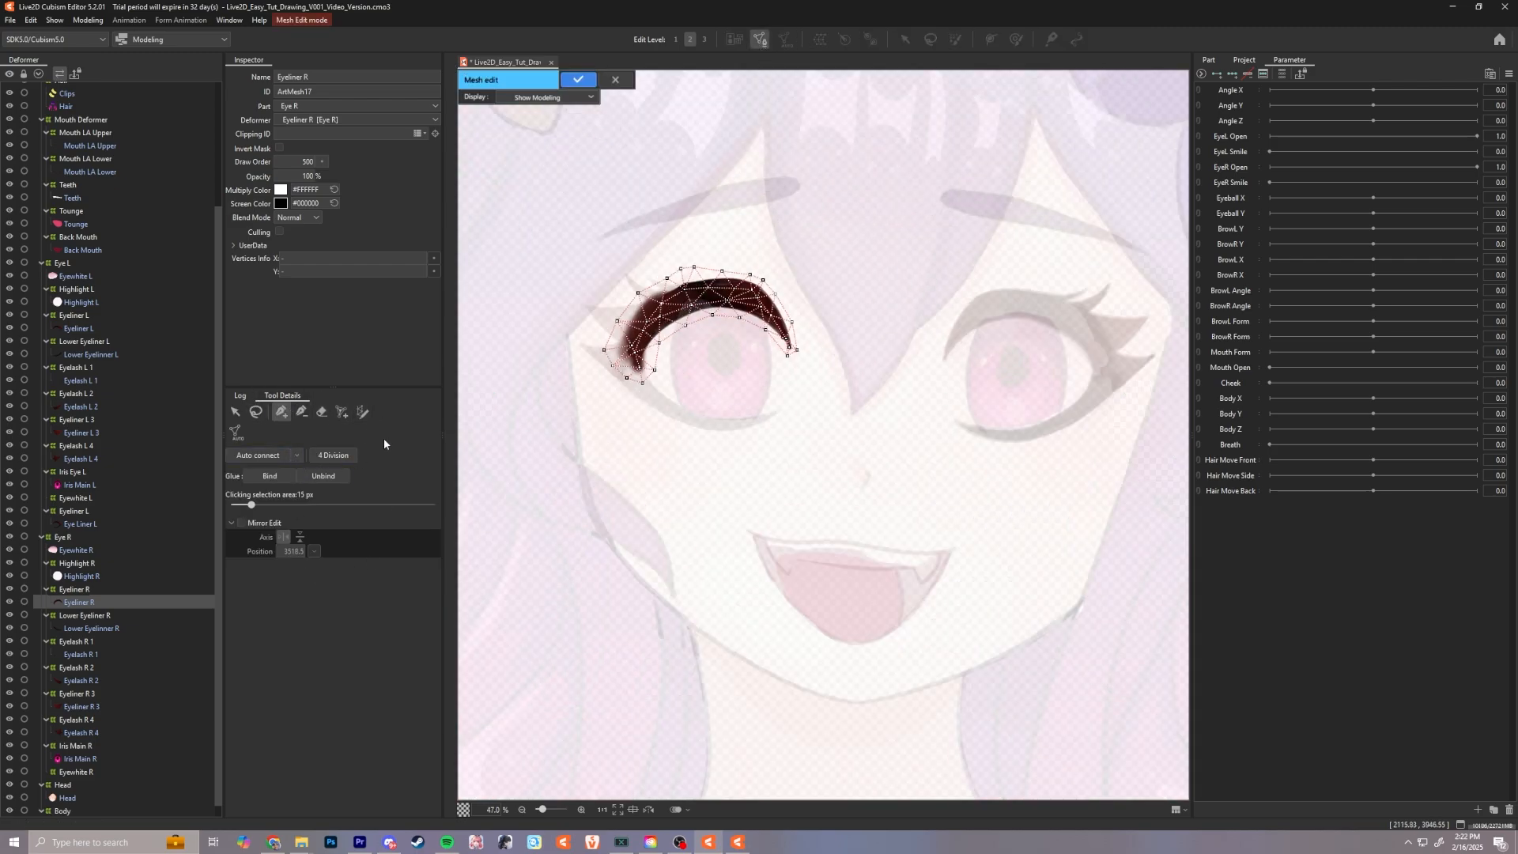
Step: Erase the entire automatically generated mesh of Eyeliner R
left_click(236, 23)
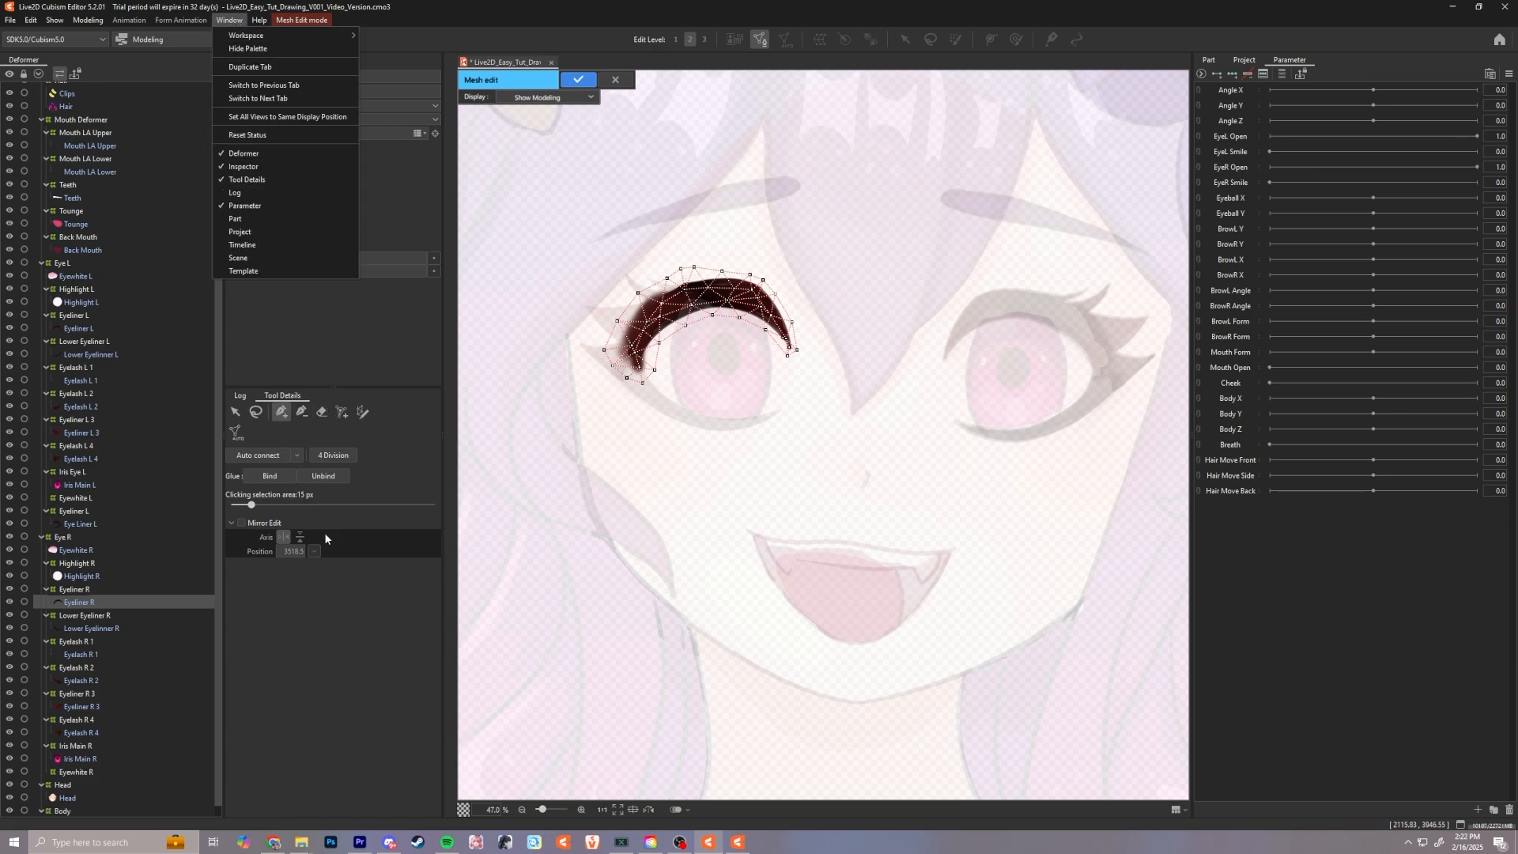
left_click(323, 413)
mouse_move(691, 317)
left_mouse_down()
mouse_move(707, 281)
mouse_move(653, 277)
mouse_move(632, 353)
mouse_move(685, 250)
mouse_move(692, 293)
mouse_move(722, 320)
left_mouse_up()
Step: Outline Eyeliner R with new mesh vertices, from its inner corner over the upper edge, around the outer corner and along the lower edge
left_click(281, 411)
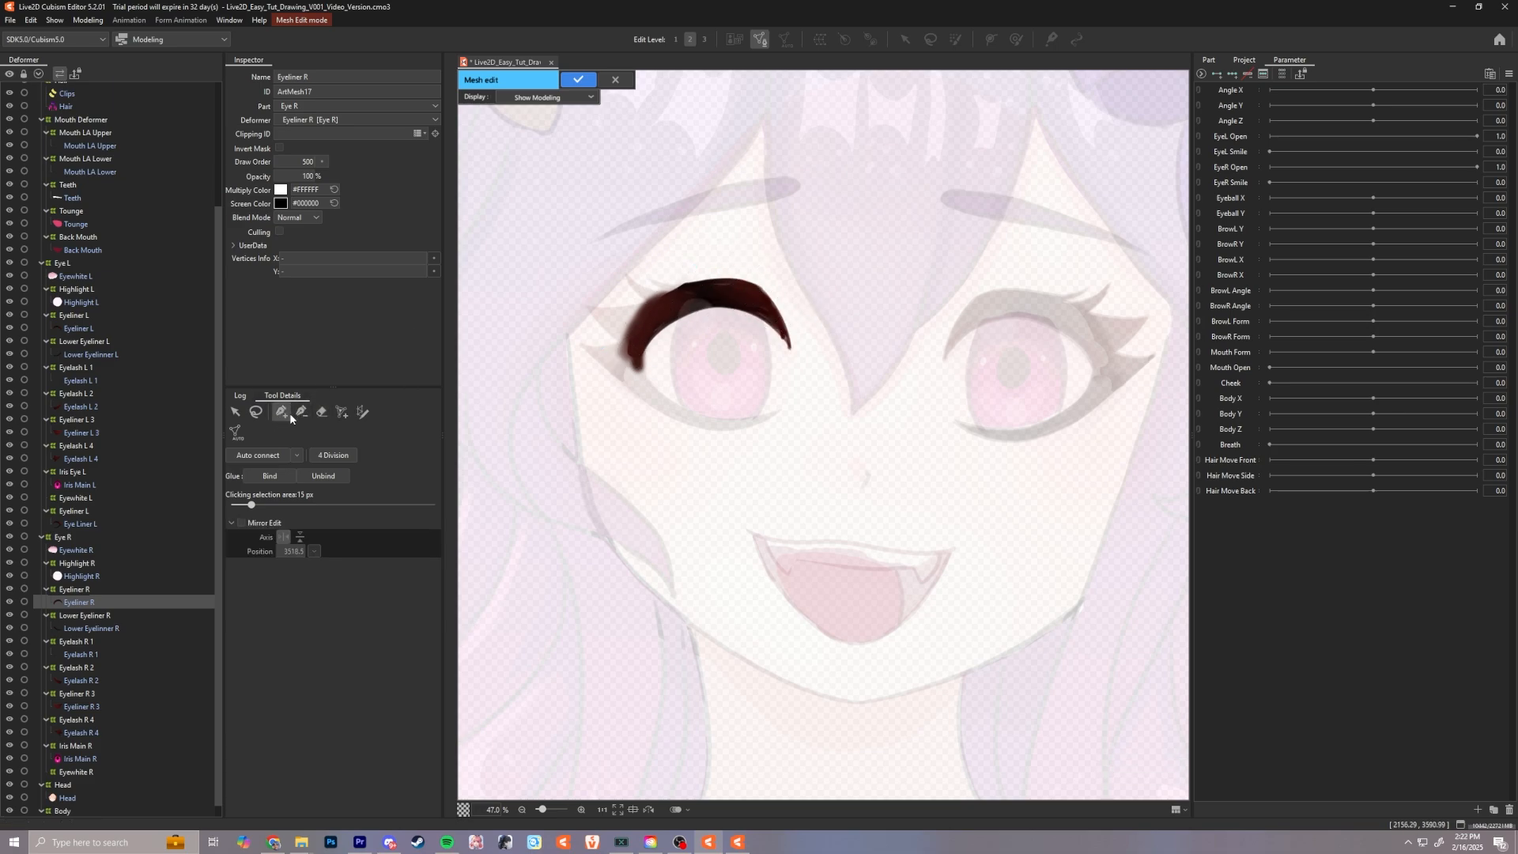
left_click(805, 324)
left_click(793, 303)
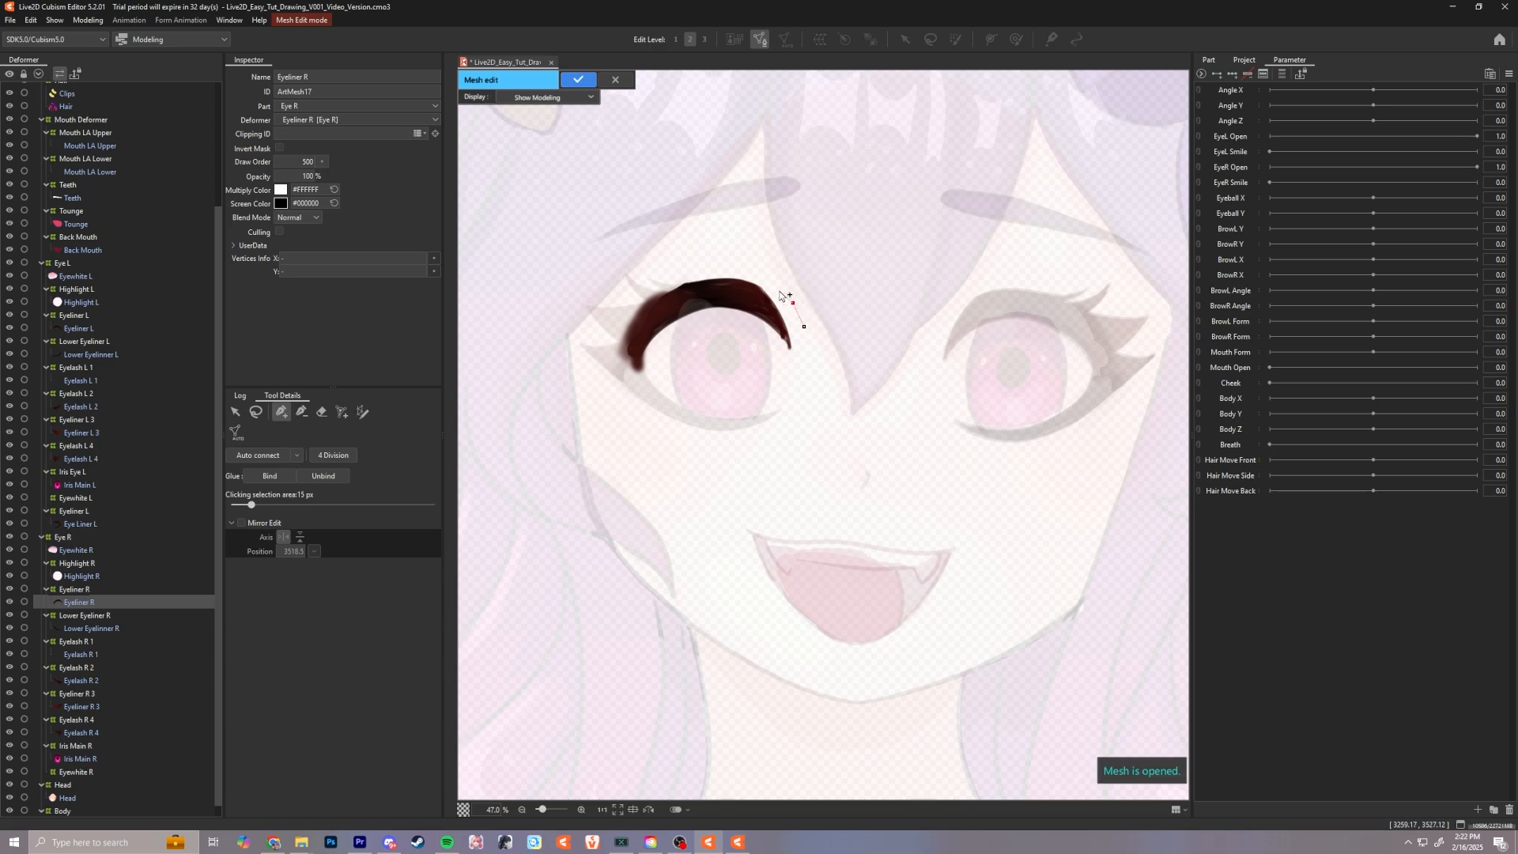
left_click(779, 280)
left_click(757, 269)
left_click(721, 265)
left_click(687, 269)
left_click(659, 281)
left_click(635, 297)
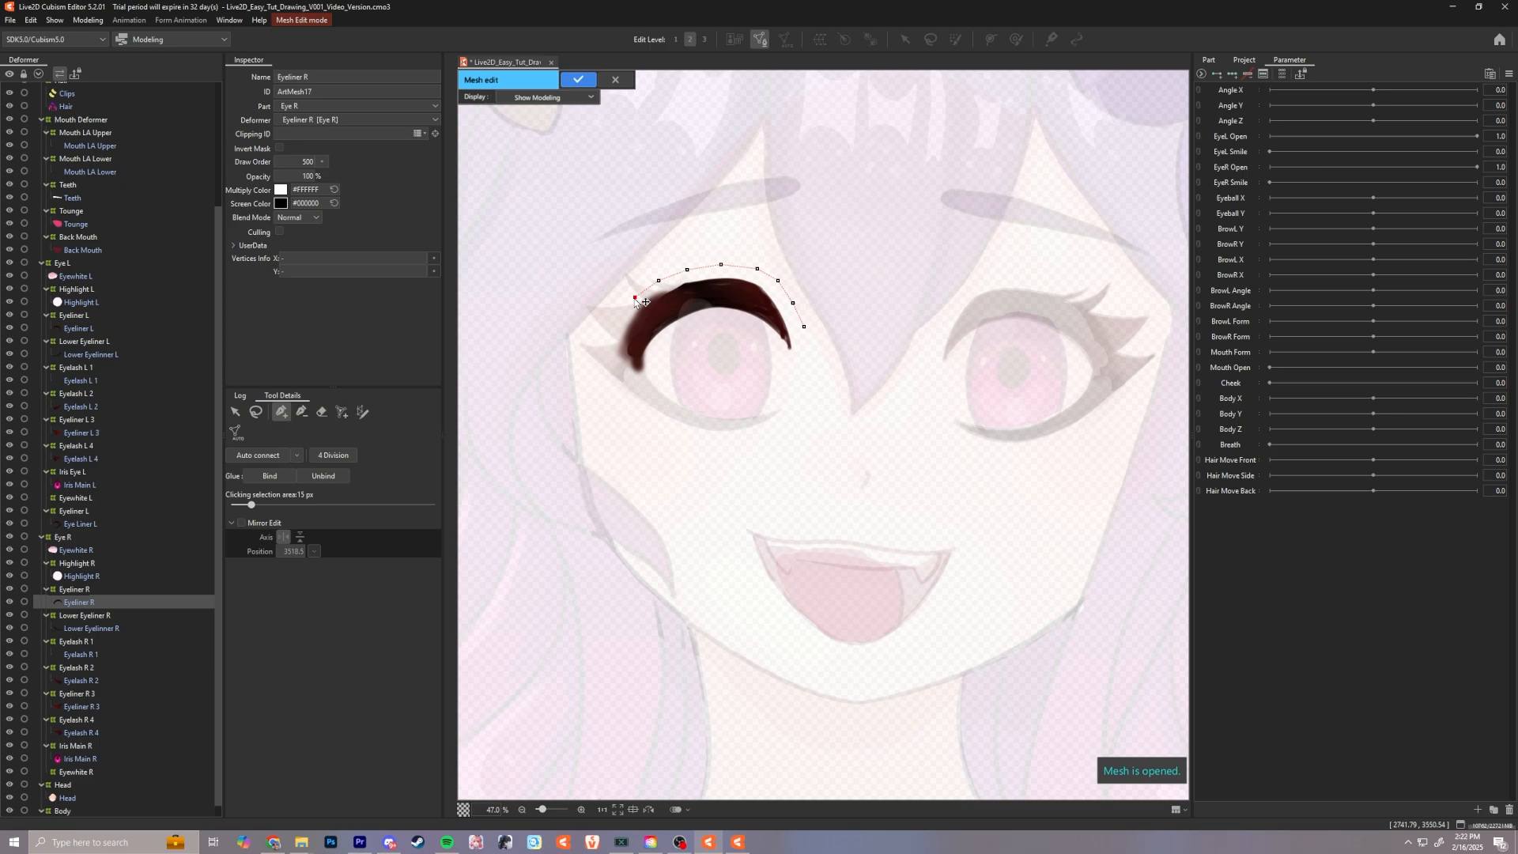
left_click(603, 368)
left_click(615, 384)
left_click(636, 378)
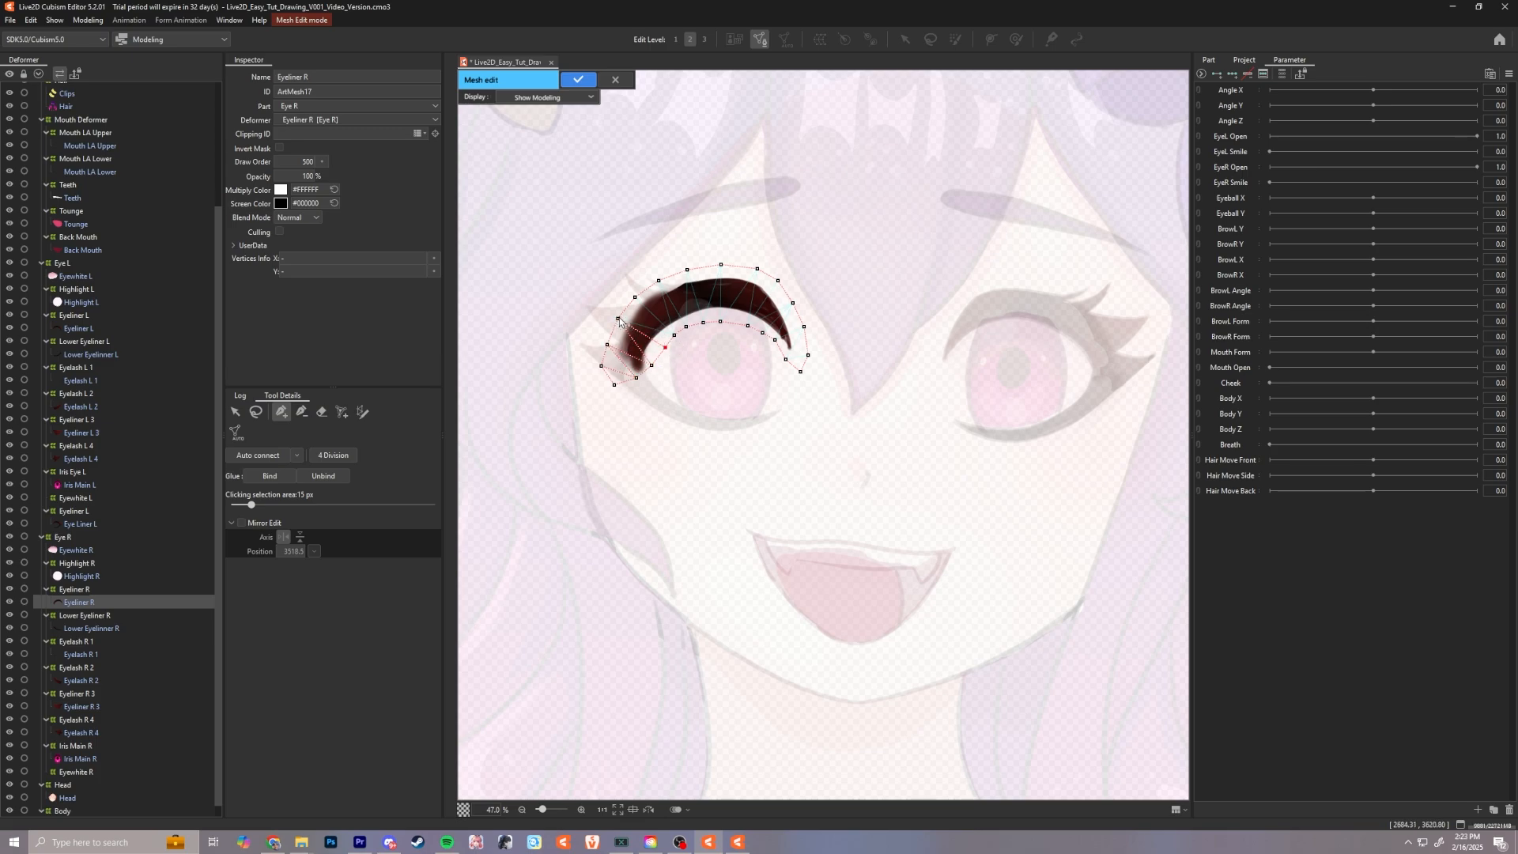
Step: Connect the upper and lower edges of Eyeliner R's new mesh and apply the mesh edit
left_click_drag(688, 270, 707, 325)
left_click(579, 79)
scroll(863, 385, "up", 2)
scroll(864, 386, "down", 2)
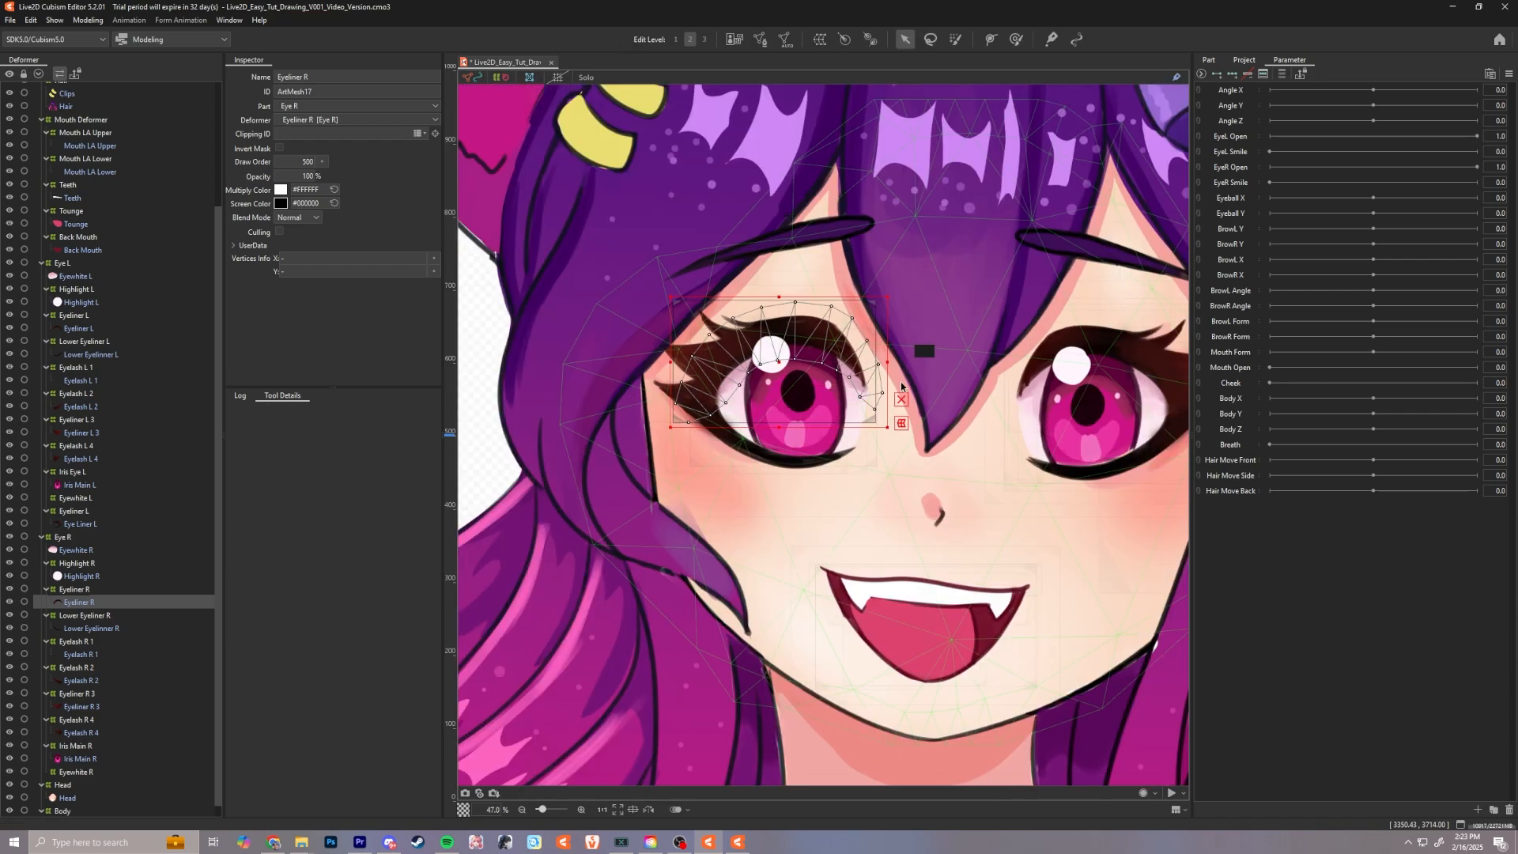
left_click_drag(918, 381, 813, 372)
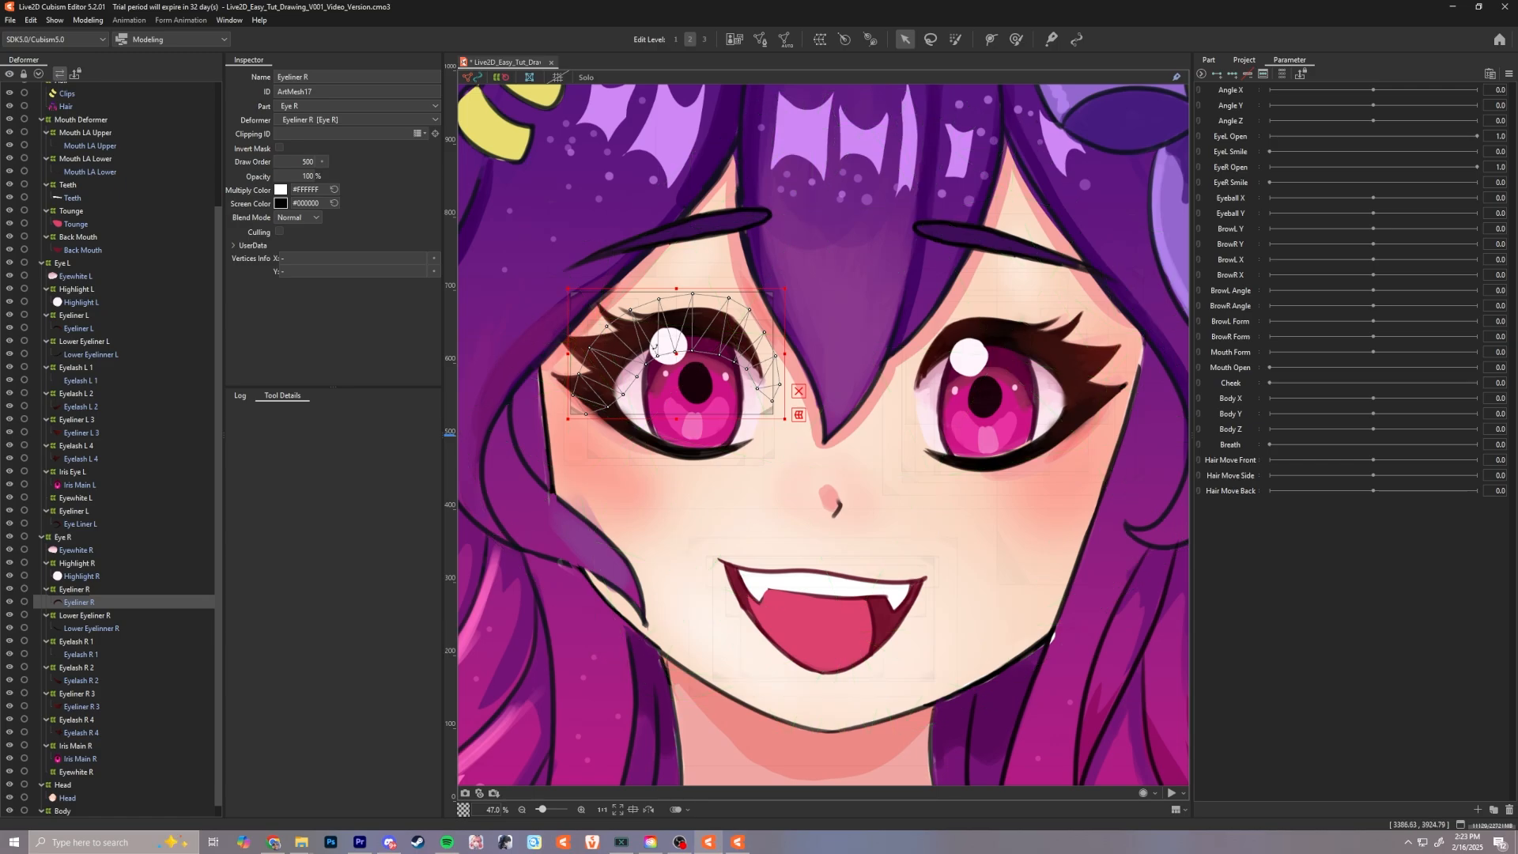
scroll(624, 330, "up", 2)
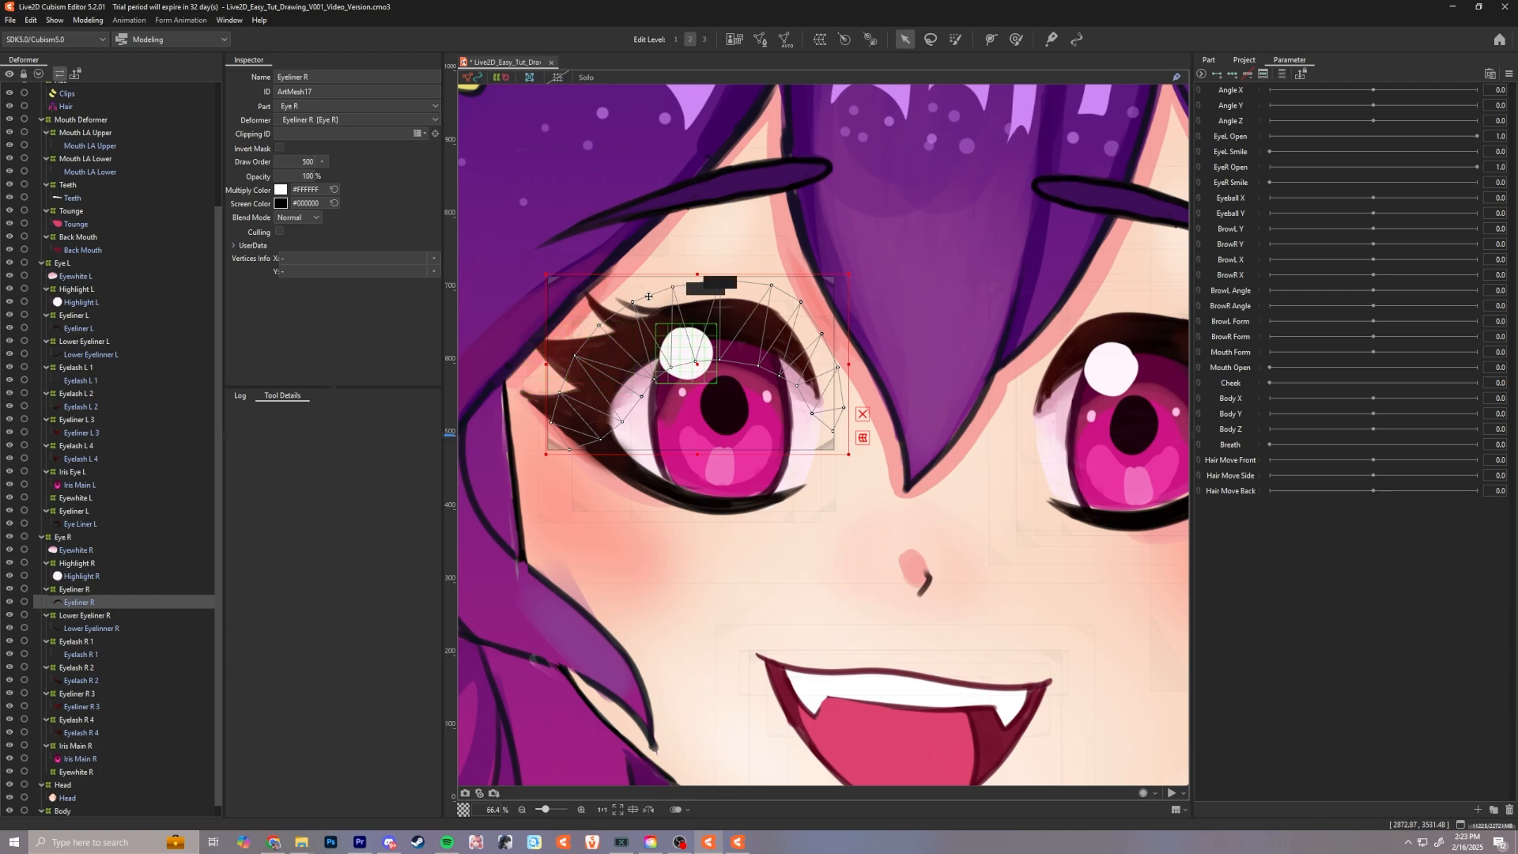
Step: Open Eyelash R 1's mesh for manual editing and delete its entire generated mesh
left_click(608, 318)
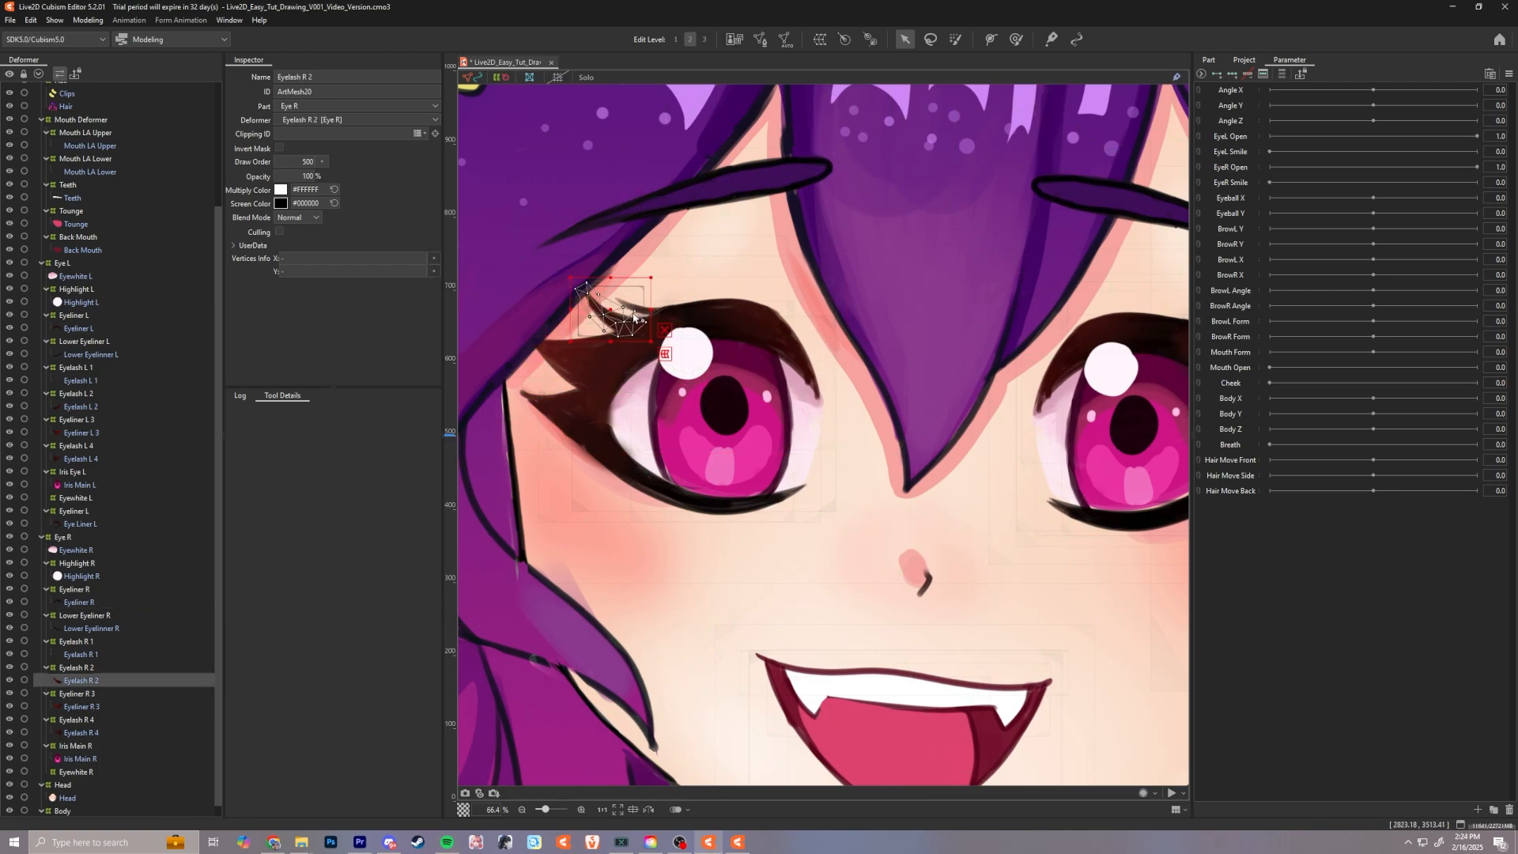
scroll(582, 347, "up", 2)
left_click(663, 297)
key("ctrl+e")
key("ctrl+a")
key("Delete")
left_click(711, 281)
left_click(715, 310)
left_click(690, 321)
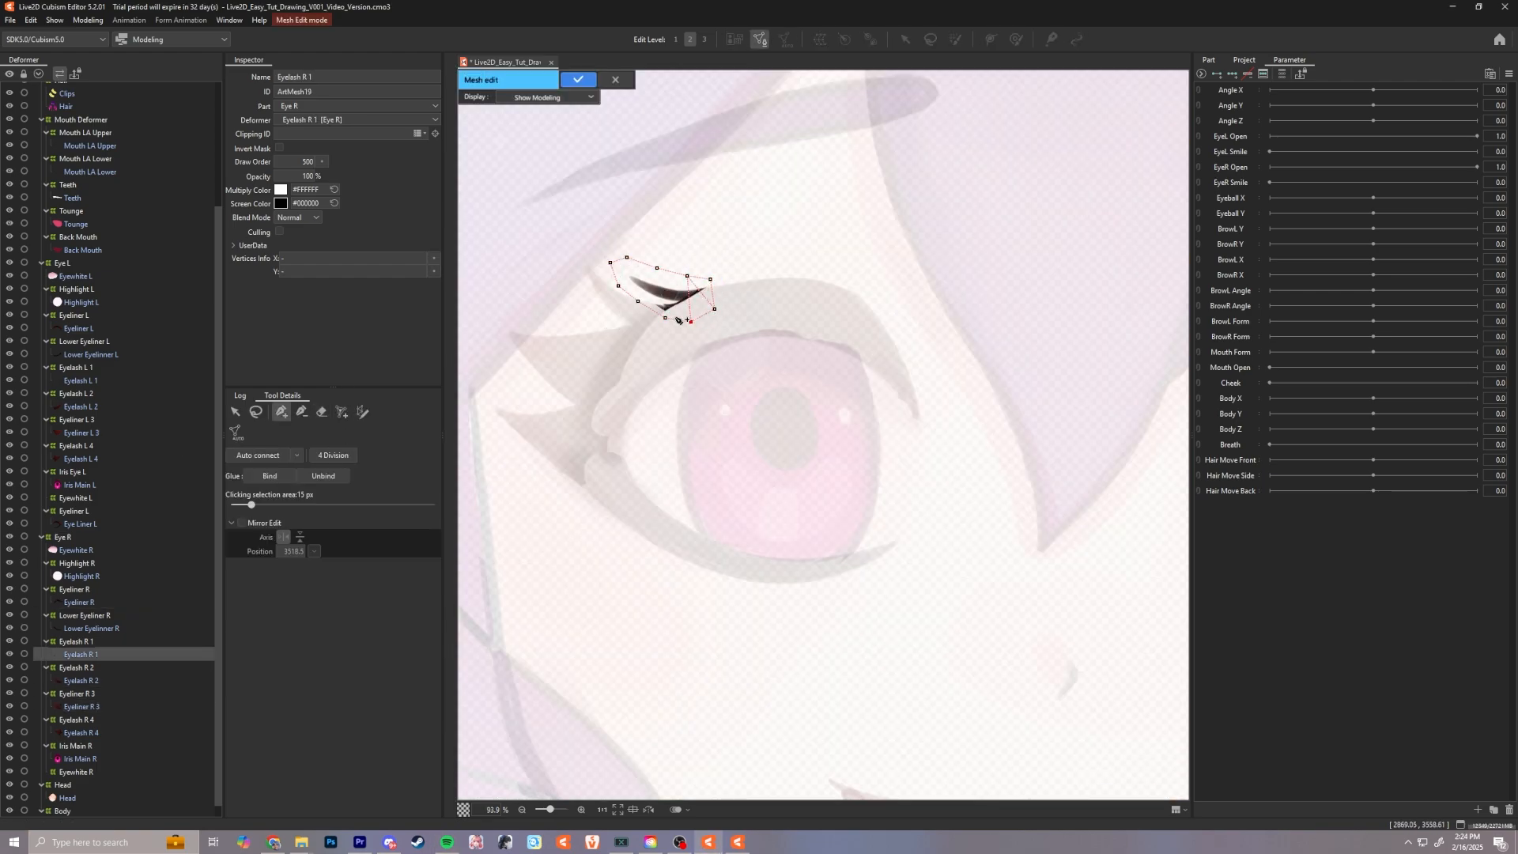
key("ctrl+z")
key("ctrl+z")
key("ctrl+z")
key("ctrl+z")
key("ctrl+z")
key("ctrl+z")
key("ctrl+z")
key("ctrl+z")
key("ctrl+z")
key("ctrl+z")
Step: Outline Eyelash R 1 with new mesh vertices and apply the mesh edit
left_click(617, 280)
left_click(710, 280)
key("ctrl+e")
Step: Erase Eyelash R 2's generated mesh, outline the lash with new vertices along both edges, and apply the mesh edit
left_click(629, 305)
key("ctrl+e")
left_click(322, 412)
left_click_drag(664, 317, 583, 262)
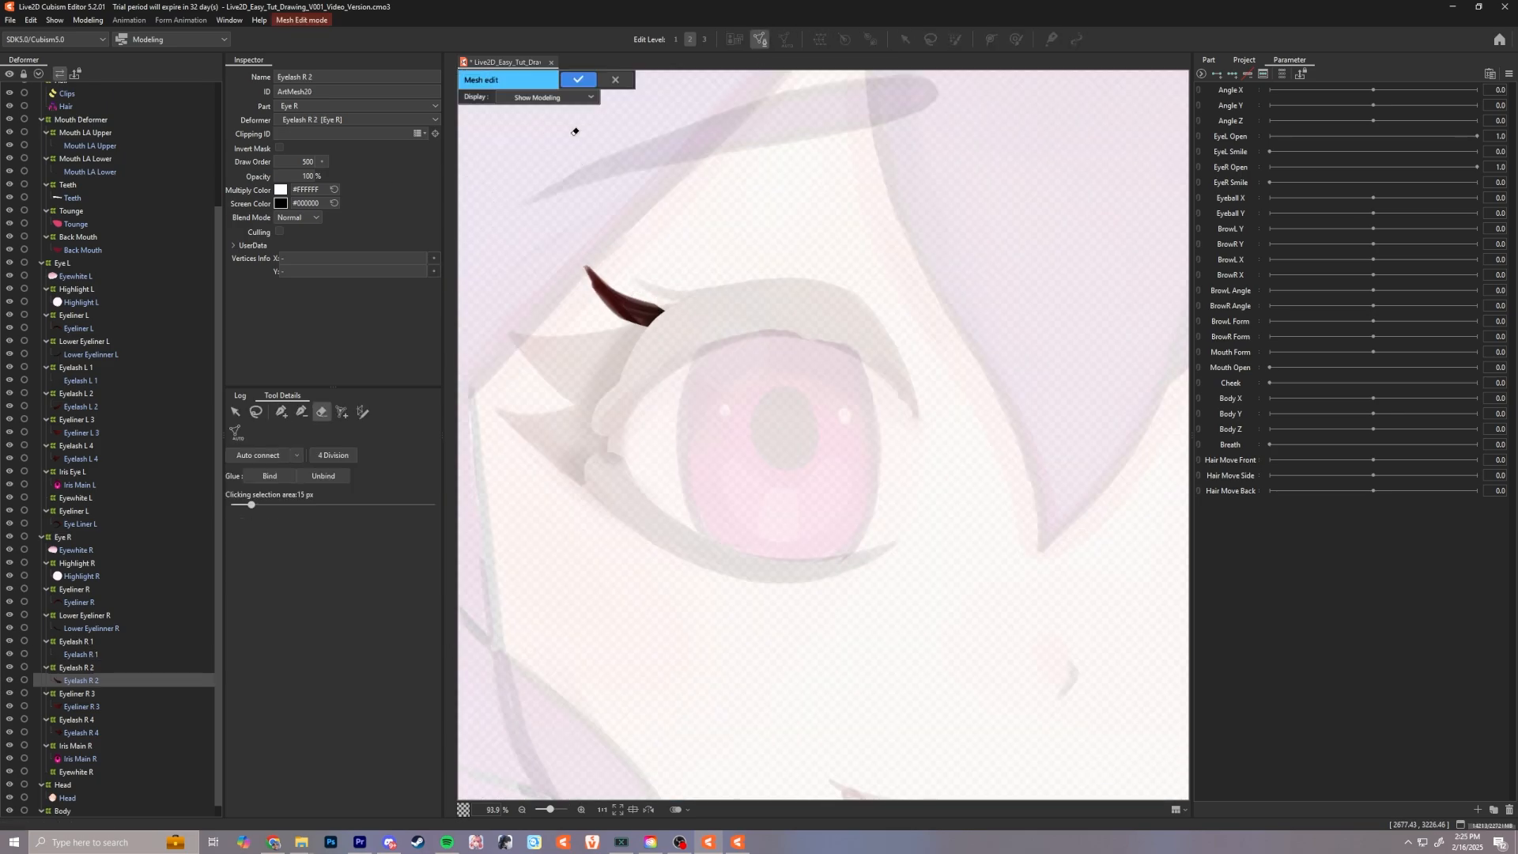
left_click(281, 412)
left_click(682, 300)
left_click(660, 292)
left_click(636, 281)
left_click(659, 325)
left_click(682, 300)
key("ctrl+e")
Step: Replace Eyeliner R 3's generated mesh with new vertices placed around the lash, and apply the mesh edit
left_click(594, 360)
key("ctrl+e")
left_click(322, 412)
mouse_move(645, 326)
left_mouse_down()
mouse_move(542, 329)
mouse_move(593, 395)
left_mouse_up()
left_click(626, 394)
left_click(655, 305)
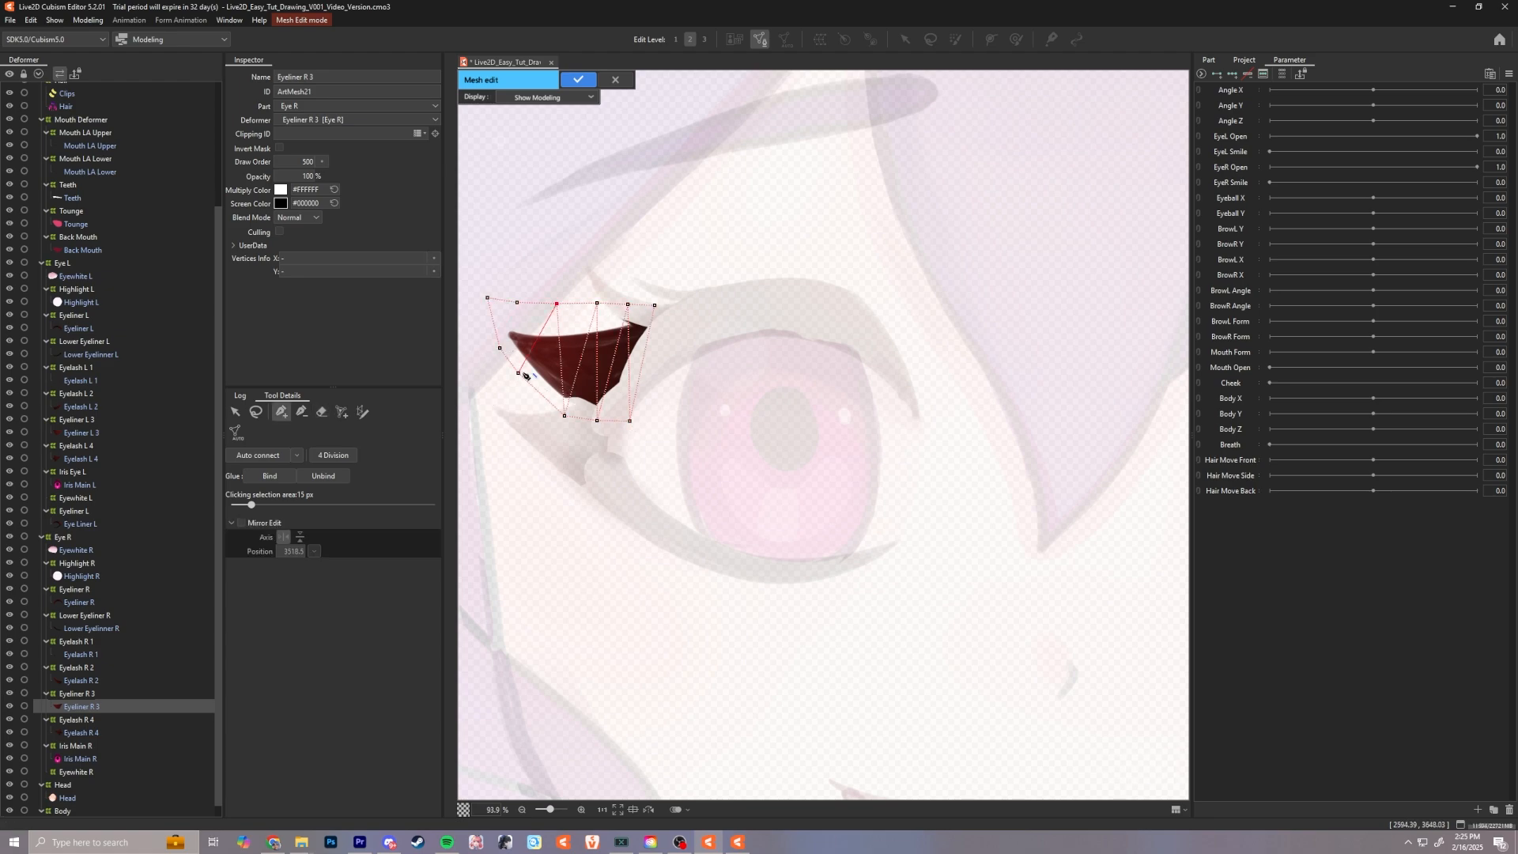
left_click(578, 79)
Step: Open Eyelash R 4's mesh for manual editing and erase its entire generated mesh
left_click(560, 439)
left_click(760, 40)
left_click(322, 412)
left_click_drag(594, 442, 500, 404)
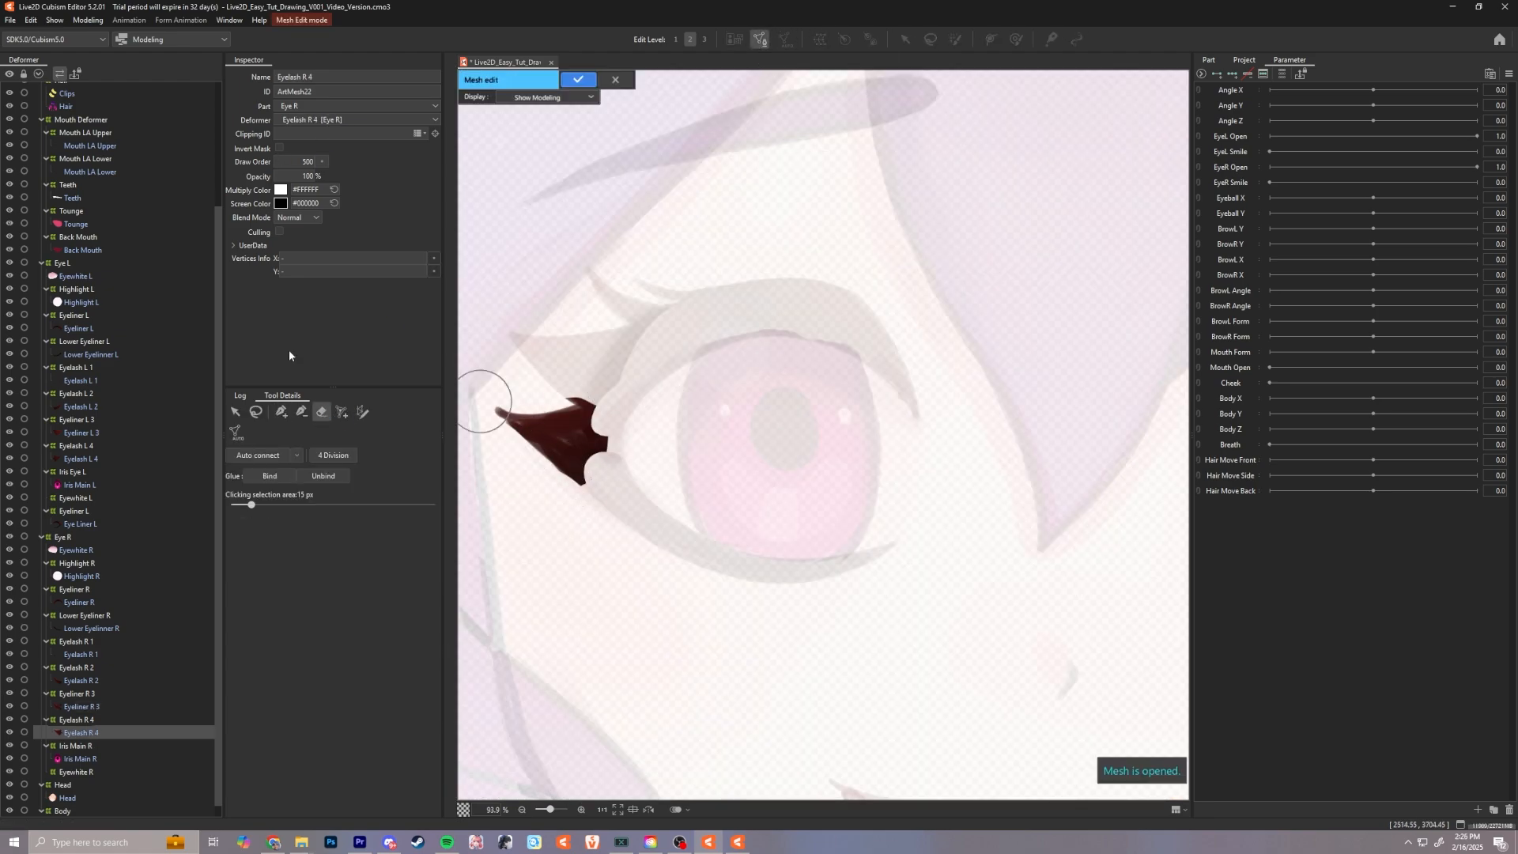
Step: Outline Eyelash R 4 with new mesh vertices above and below the lash, connecting the two edges with crossing lines
left_click(281, 412)
left_click(634, 393)
left_click(610, 387)
left_click(584, 385)
left_click(549, 384)
left_click(525, 380)
left_click(585, 385)
left_click(549, 472)
left_click(549, 384)
left_click(518, 451)
left_click(525, 380)
left_click(490, 428)
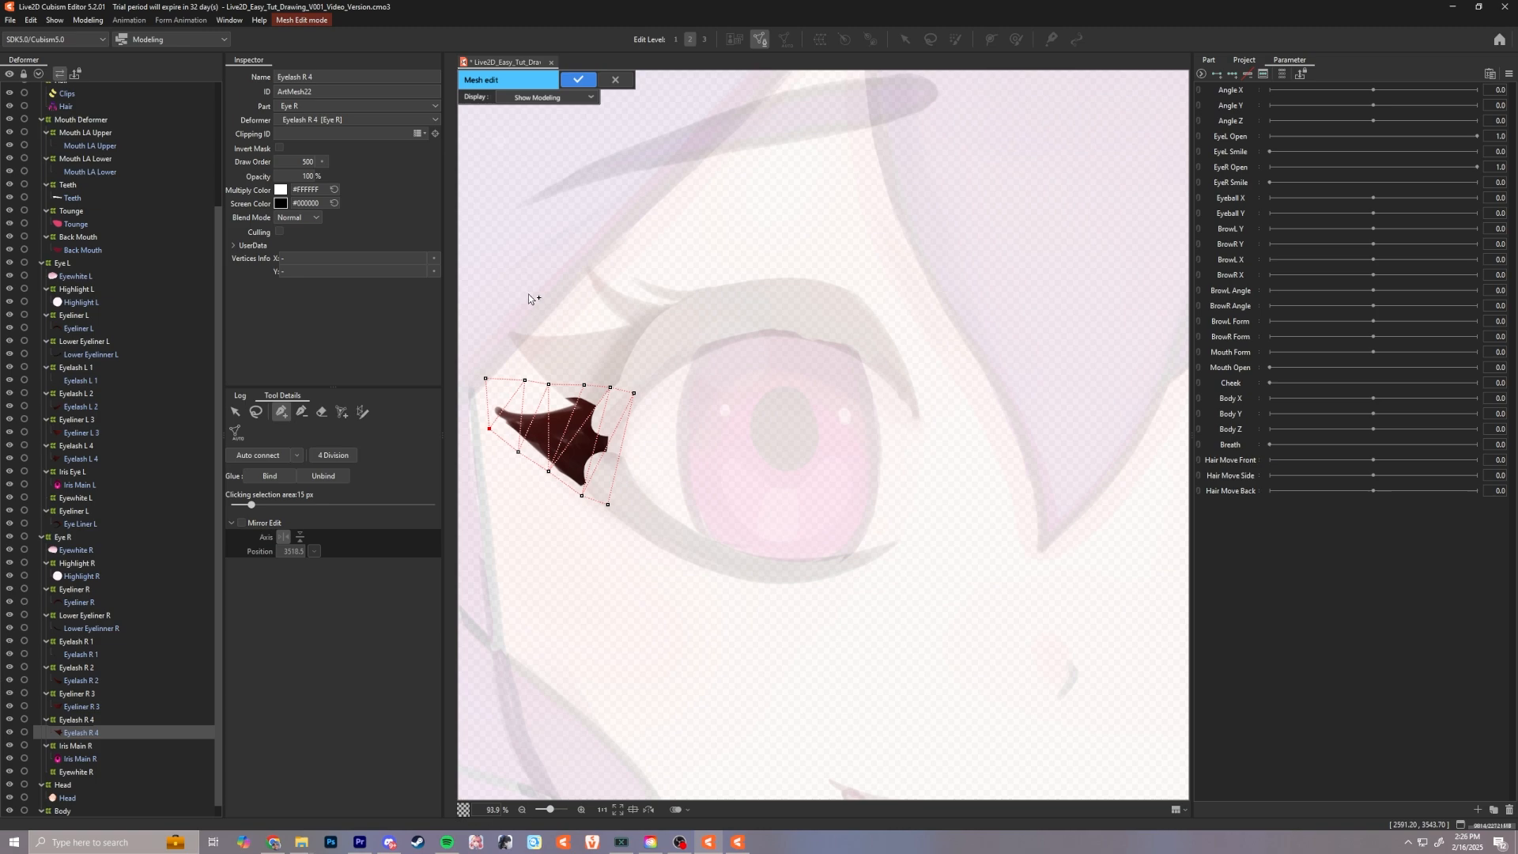
Step: Nudge the outer upper corner vertex of Eyelash R 4's mesh closer to the lash tip and apply the mesh edit
left_click(236, 412)
left_click_drag(486, 378, 495, 391)
left_click(578, 80)
Step: Open Lower Eyelinner R's mesh, erase the entire generated mesh, and switch to adding vertices
left_click(665, 494)
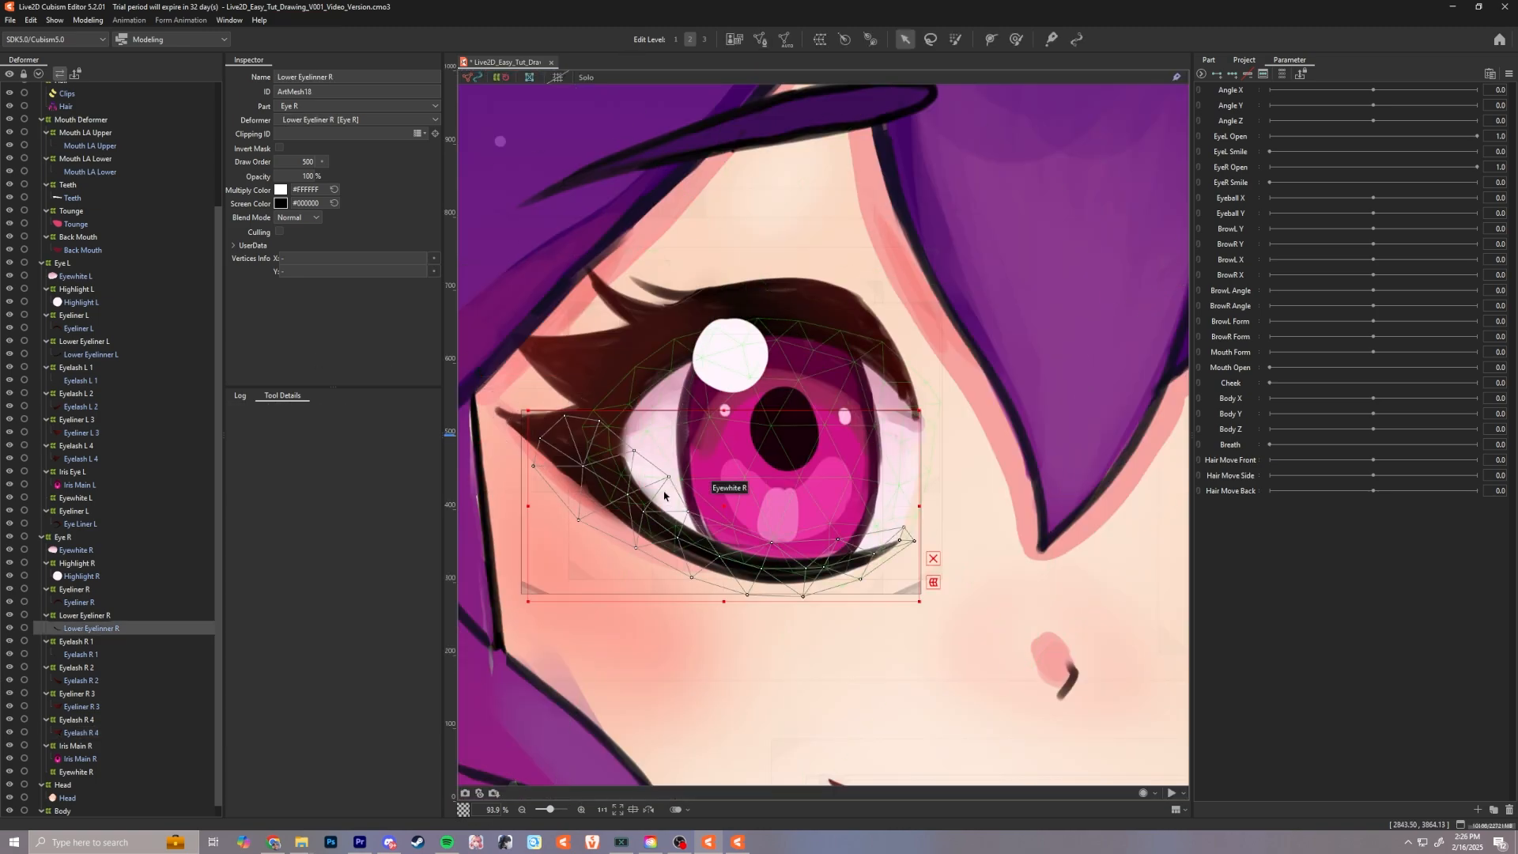
left_click(760, 39)
left_click(322, 412)
left_click_drag(886, 551, 554, 462)
left_click(281, 412)
left_click(915, 510)
left_click(882, 516)
left_click(851, 510)
left_click(814, 502)
left_click(787, 491)
key("ctrl+z")
key("ctrl+z")
key("ctrl+z")
key("ctrl+z")
key("ctrl+z")
Step: Outline Lower Eyelinner R with new mesh vertices along its upper and lower edges, closing the outline at the inner corner
left_click(896, 530)
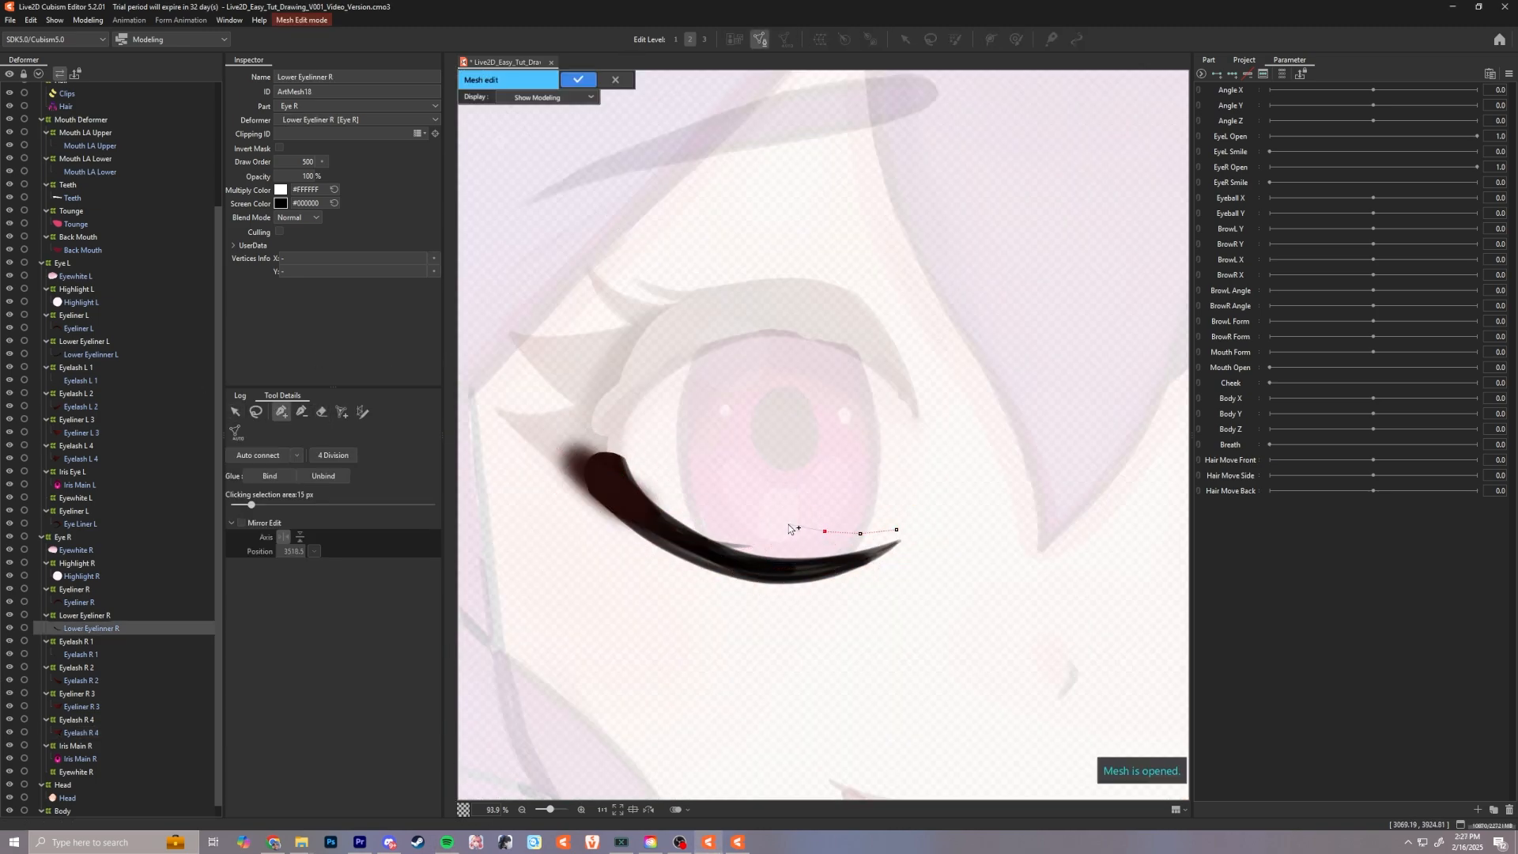
left_click(639, 547)
left_click(670, 559)
left_click(703, 573)
left_click(742, 590)
left_click(782, 600)
left_click(824, 594)
left_click(869, 588)
left_click(900, 566)
left_click(897, 530)
Step: Adjust the two inner-corner vertices of Lower Eyelinner R's mesh and connect its lower and upper edges with crossing lines
left_click(236, 412)
left_click_drag(901, 566, 914, 559)
left_click_drag(897, 530, 900, 523)
left_click(281, 412)
left_click(868, 588)
left_click(860, 534)
left_click(825, 594)
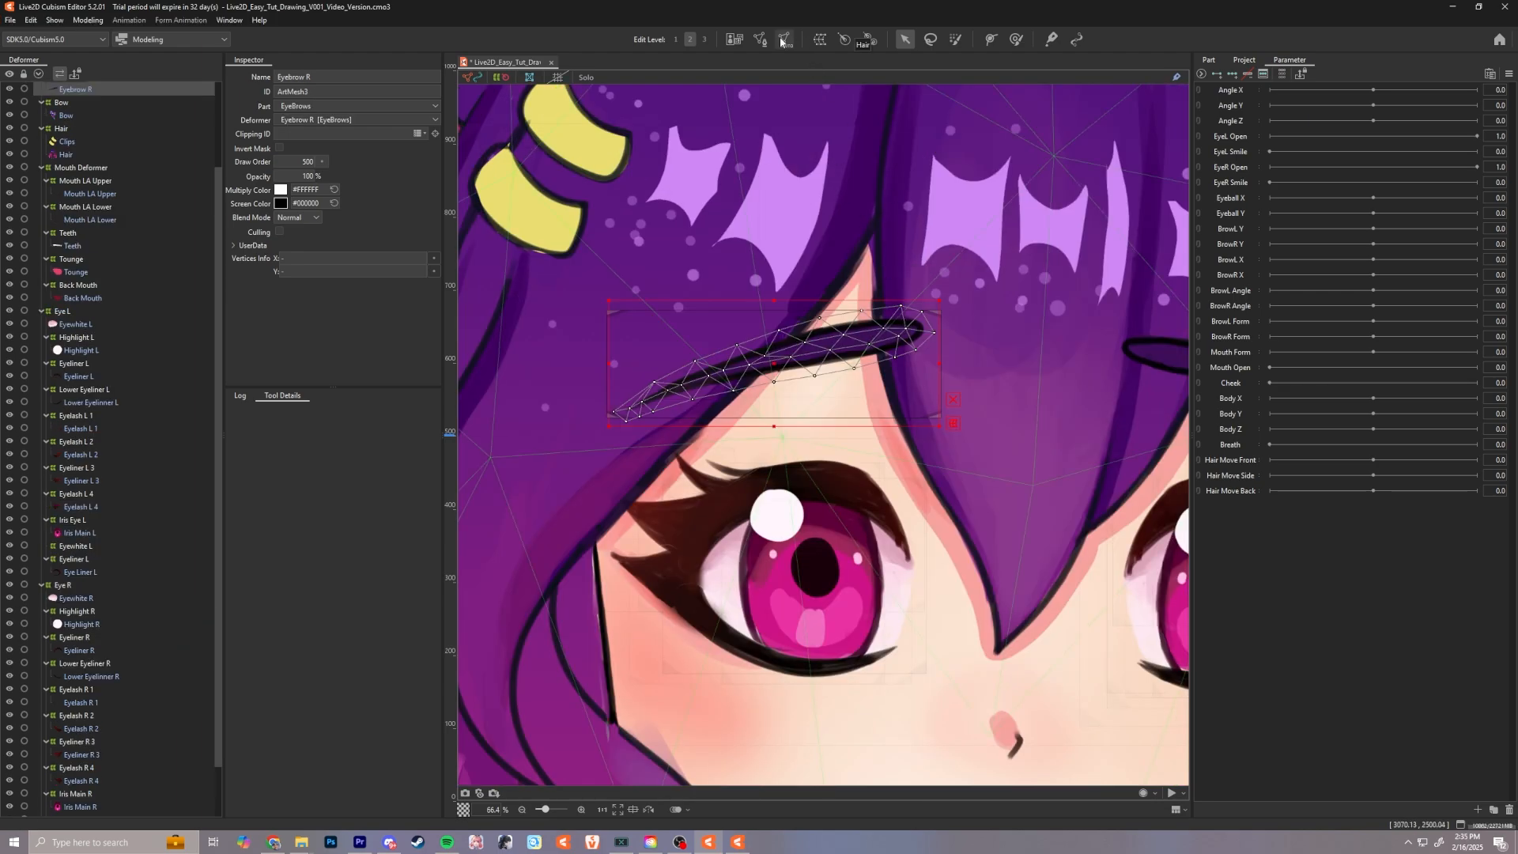
Step: Erase Eyebrow R's generated mesh and outline the eyebrow with new mesh vertices
left_click(760, 39)
left_click(322, 413)
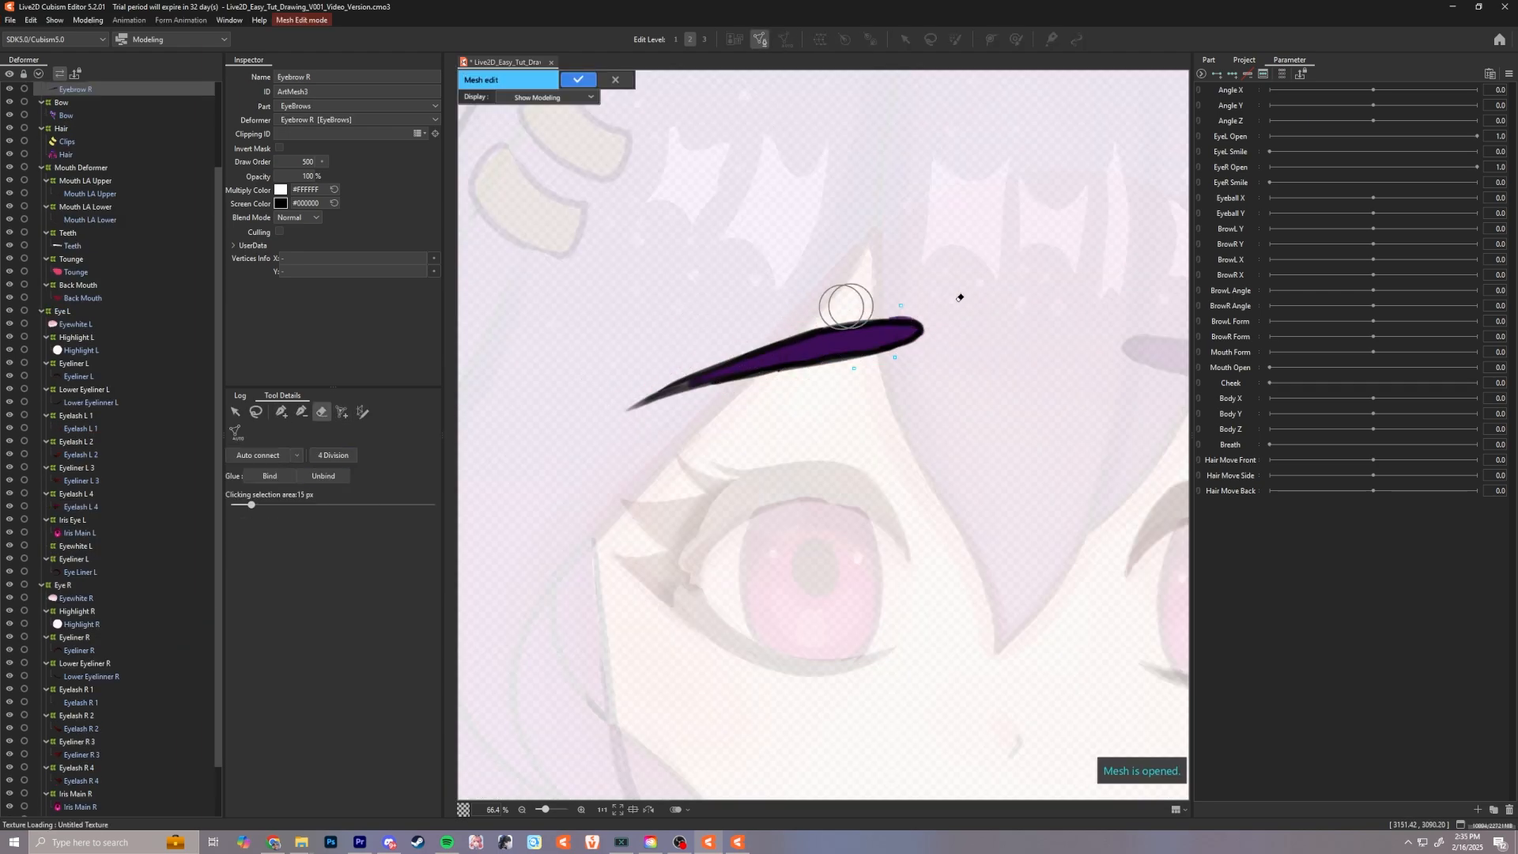
left_click(282, 412)
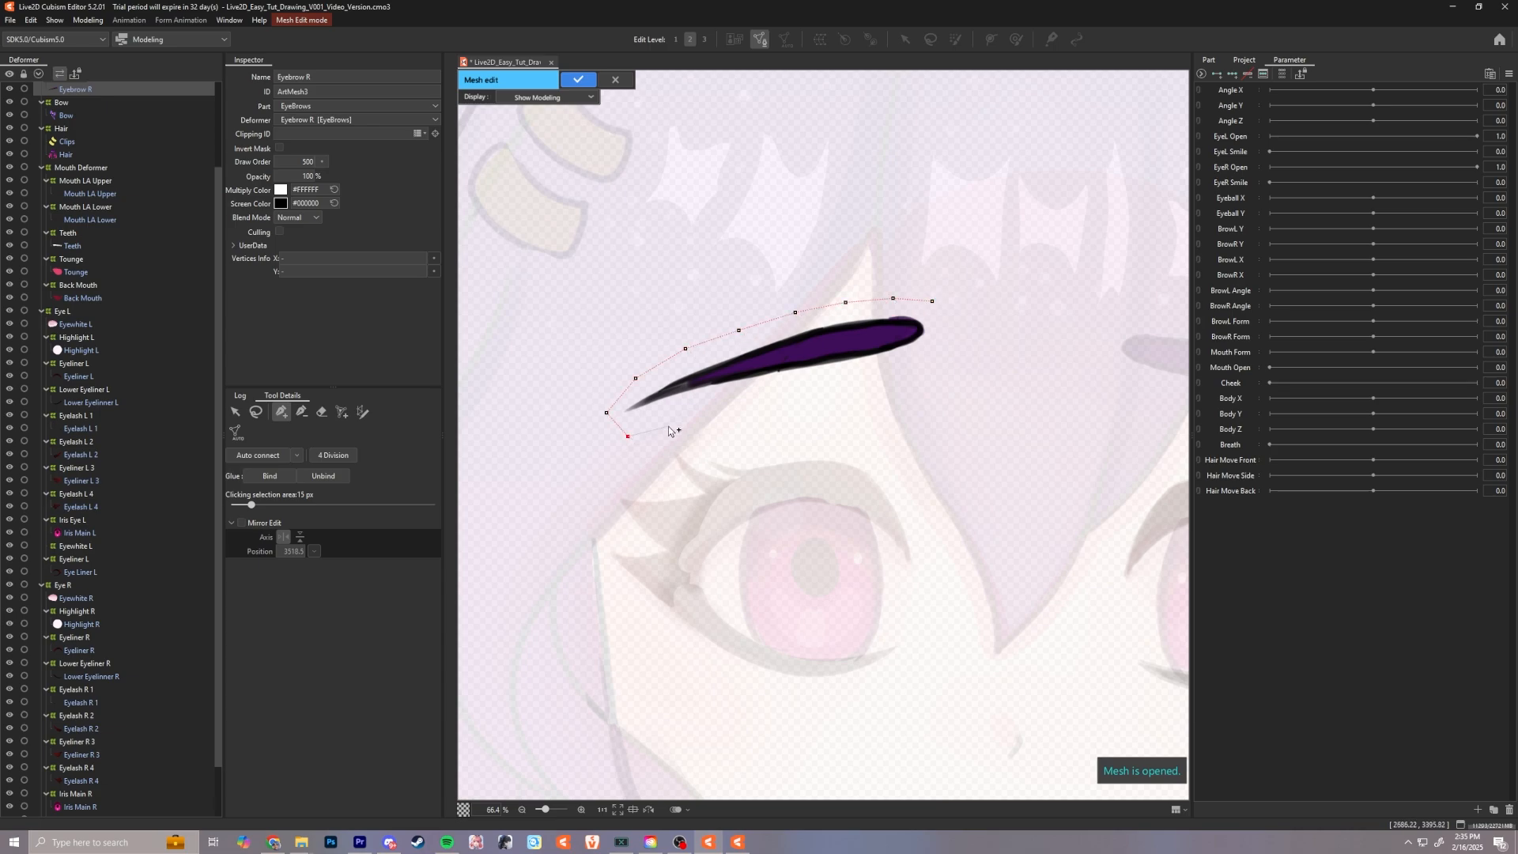
Step: Replace Eyebrow L's generated mesh with a new mesh of zigzag-connected vertices around the eyebrow
left_click_drag(930, 371, 690, 353)
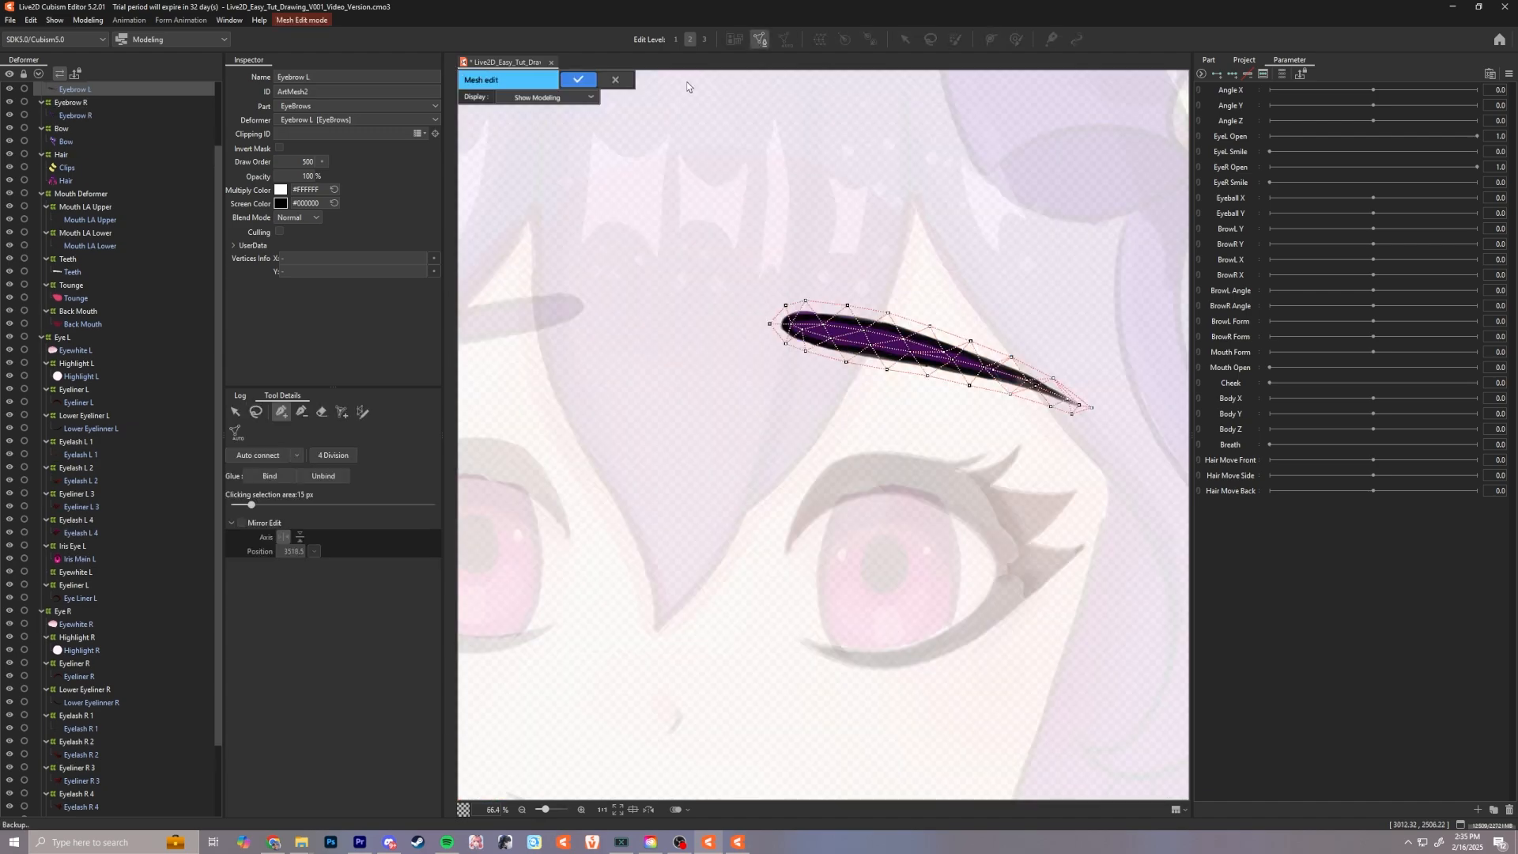
left_click(301, 412)
left_click(322, 412)
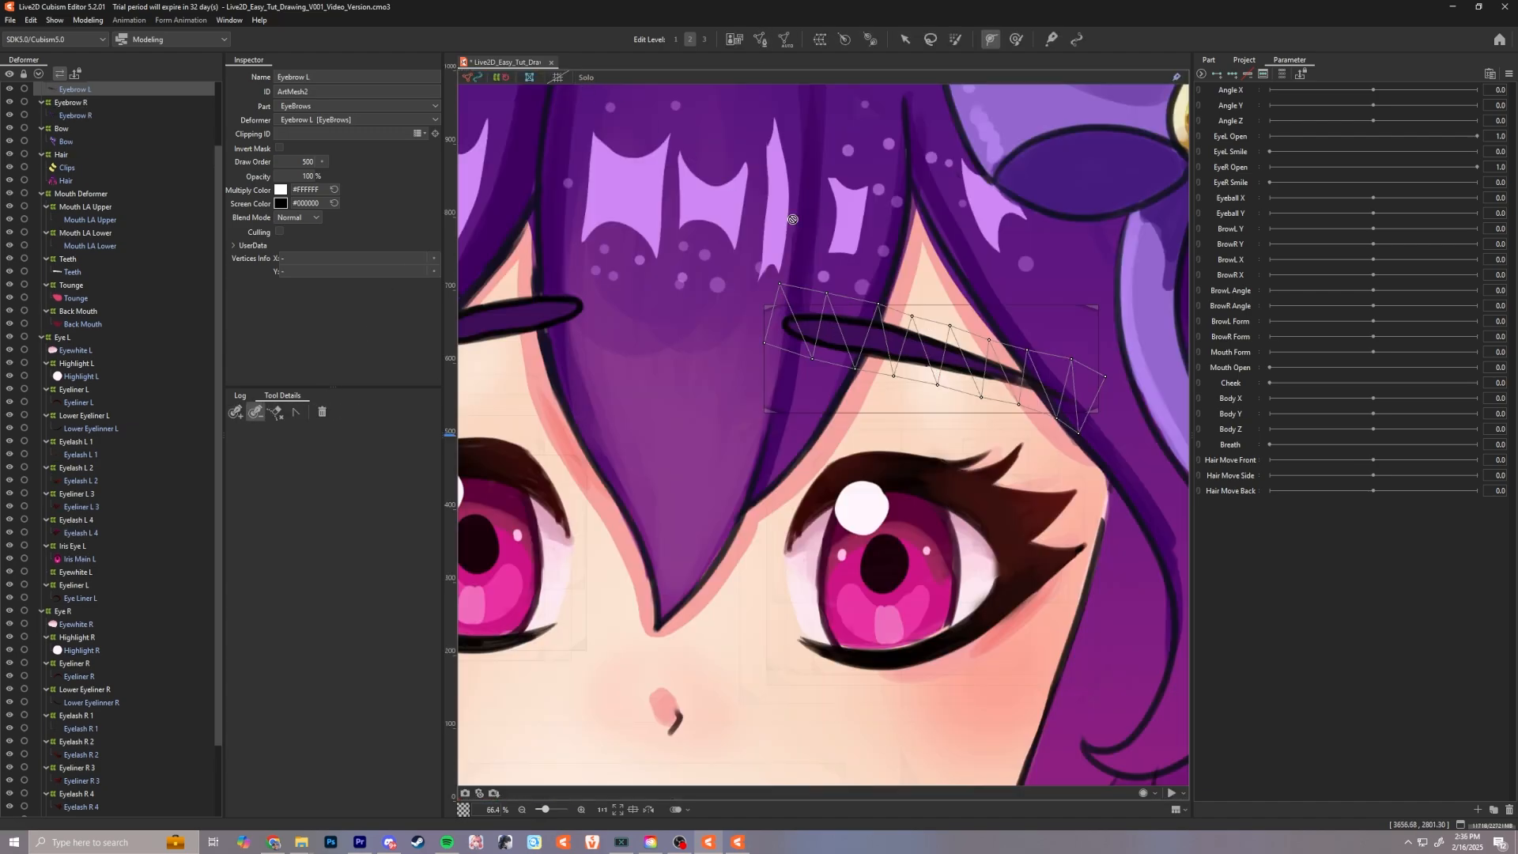
Step: Examine the new meshes of both eyebrows up close, ending with Eyebrow R selected
scroll(902, 279, "down", 4)
key("v")
left_click(709, 301)
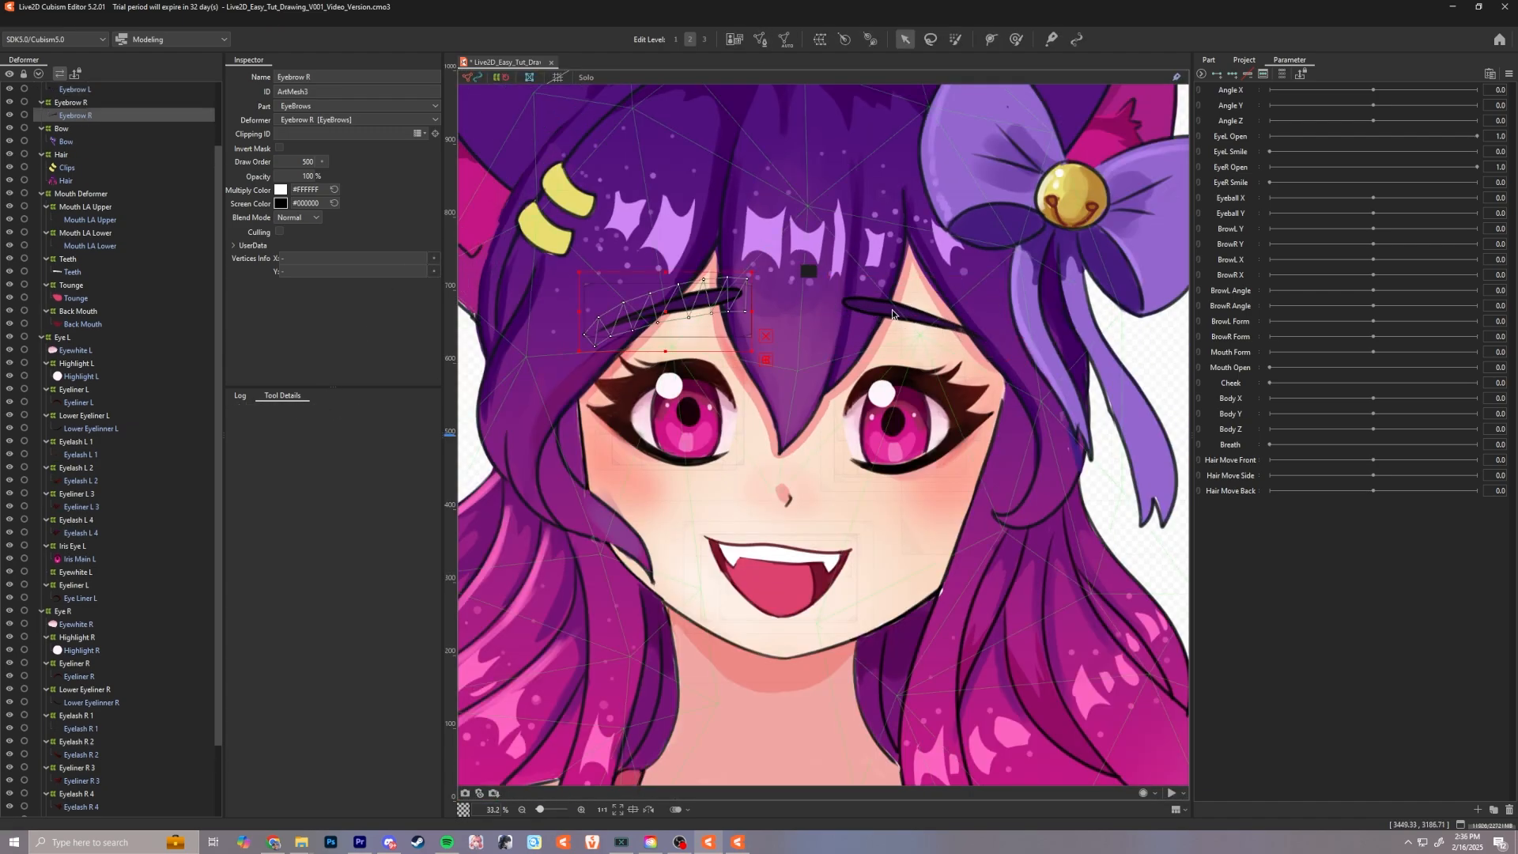
left_click(893, 308)
scroll(893, 309, "up", 2)
scroll(701, 295, "down", 1)
left_click_drag(709, 292, 783, 265)
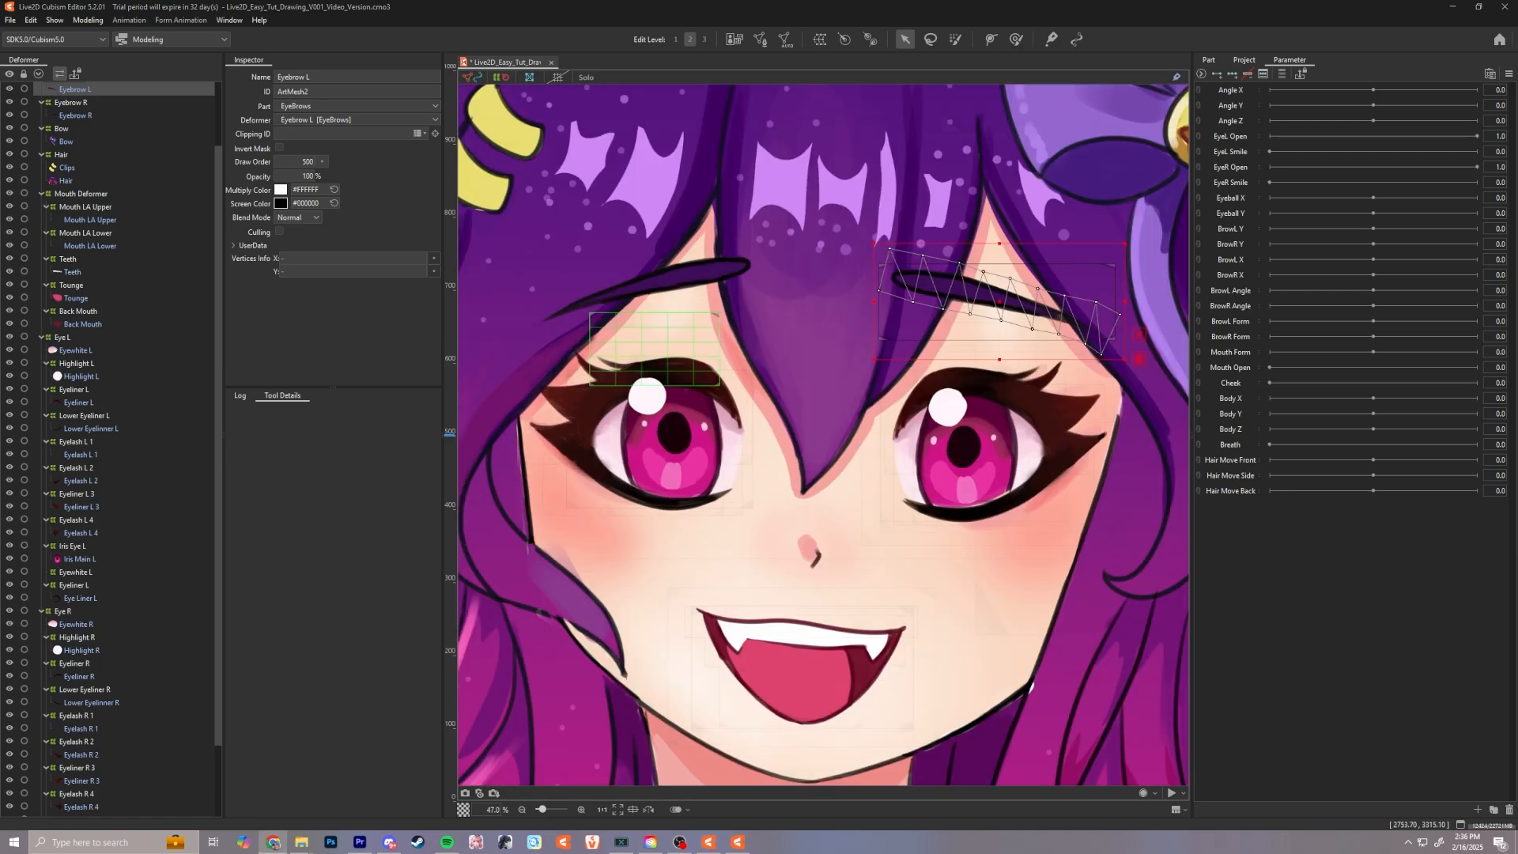
scroll(722, 212, "up", 2)
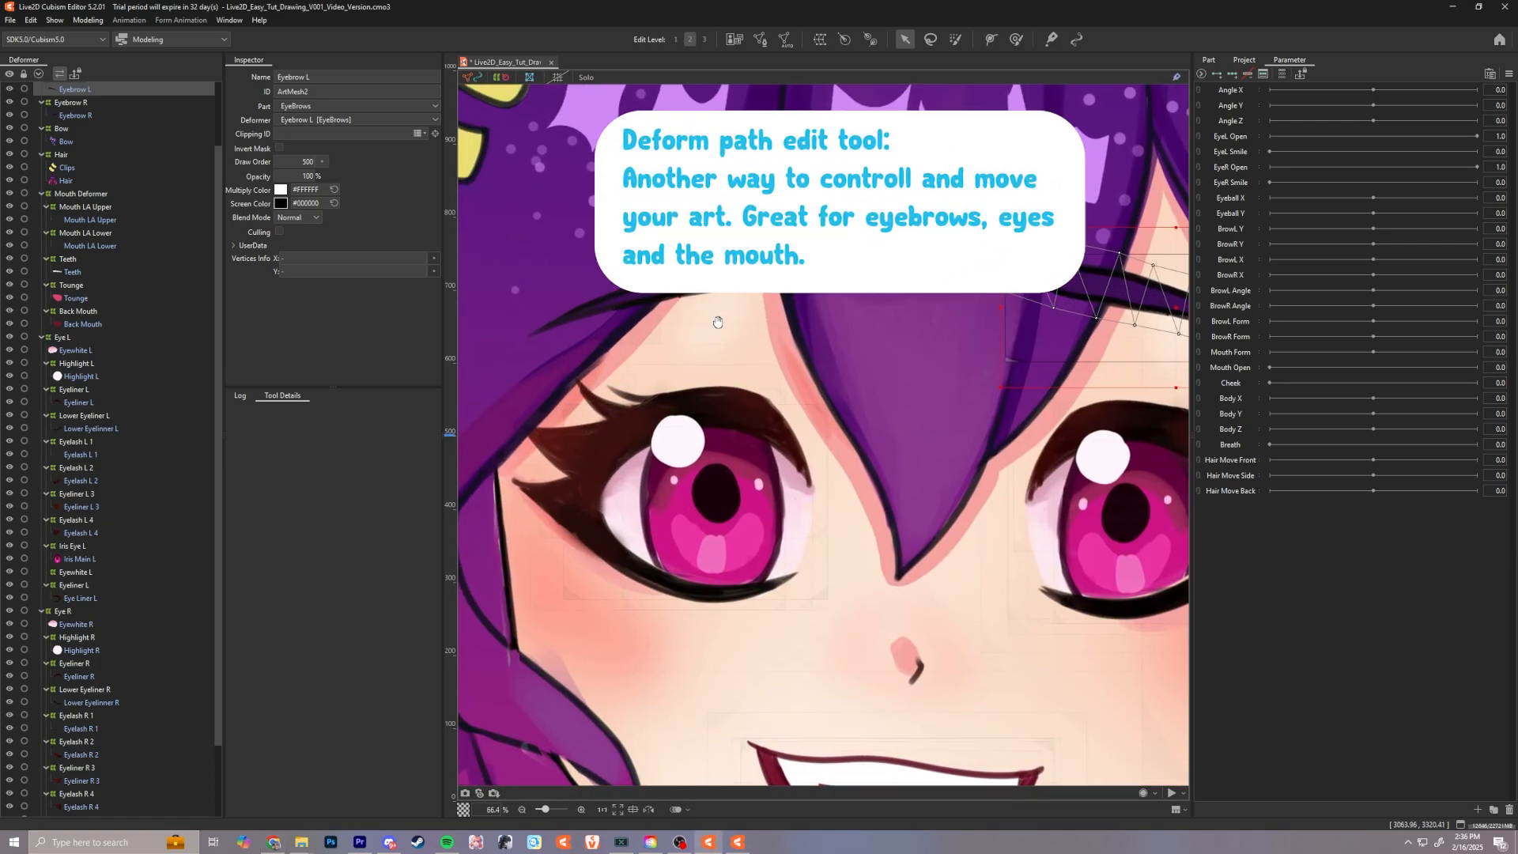
left_click(702, 286)
left_click_drag(703, 269, 678, 290)
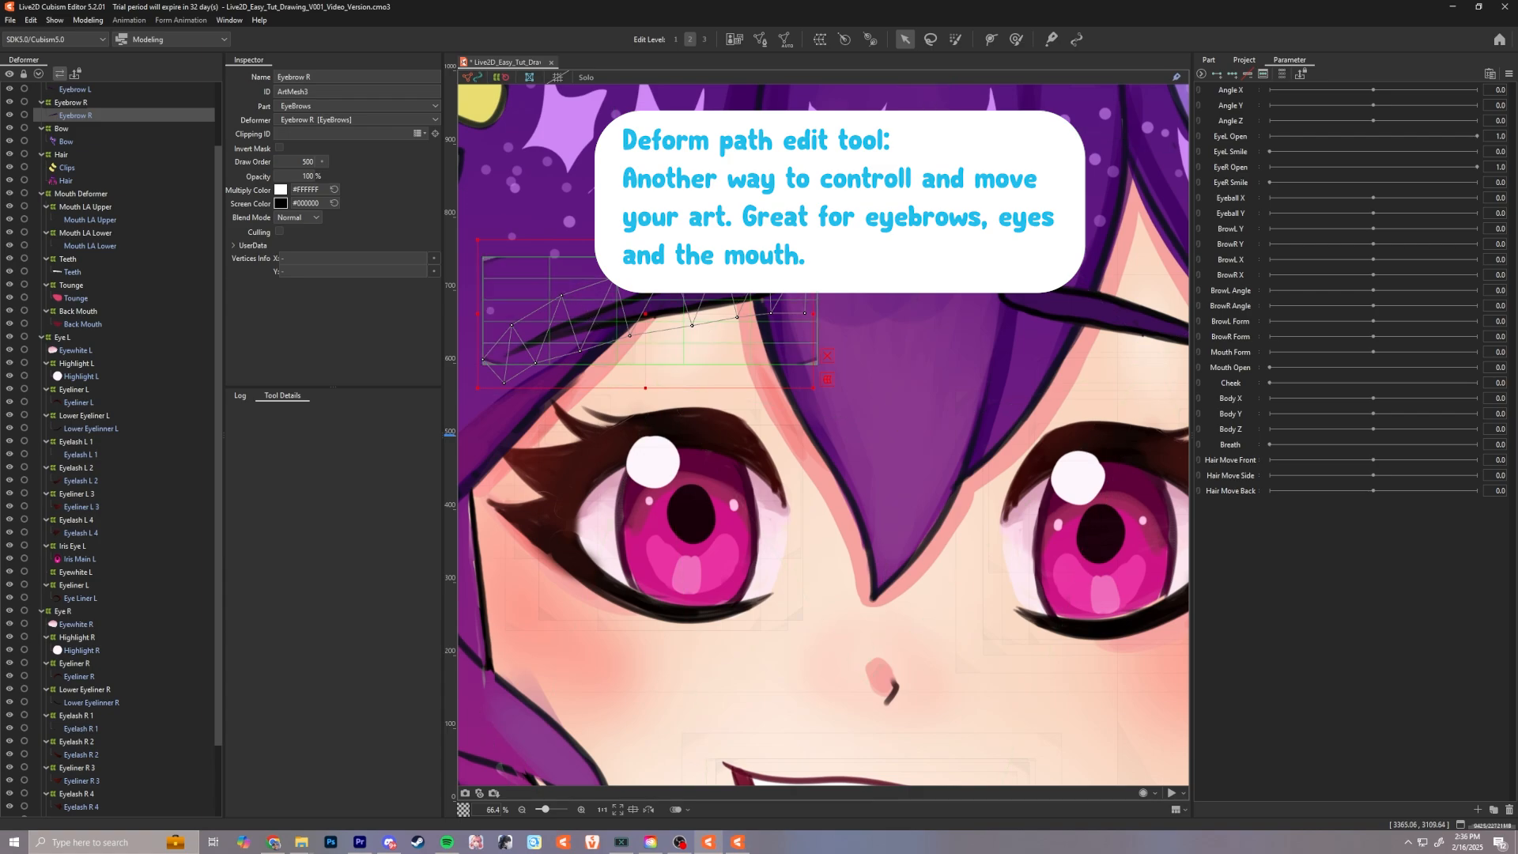
Step: Try reshaping Eyelash L 1 through its warp deformer and undo the change
left_click(84, 447)
scroll(1036, 391, "down", 2)
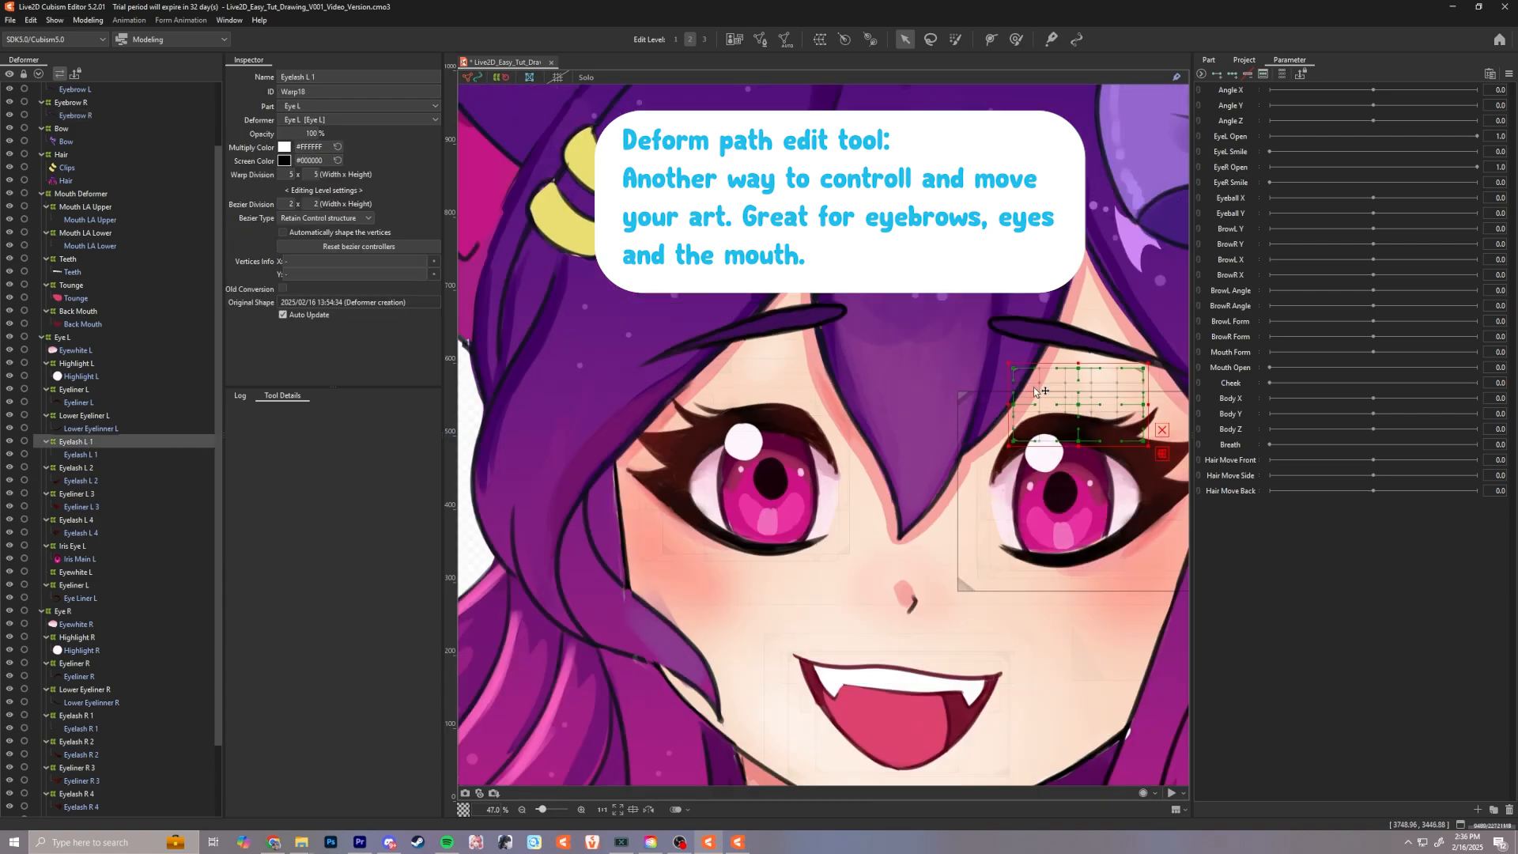
left_click_drag(1121, 404, 1085, 364)
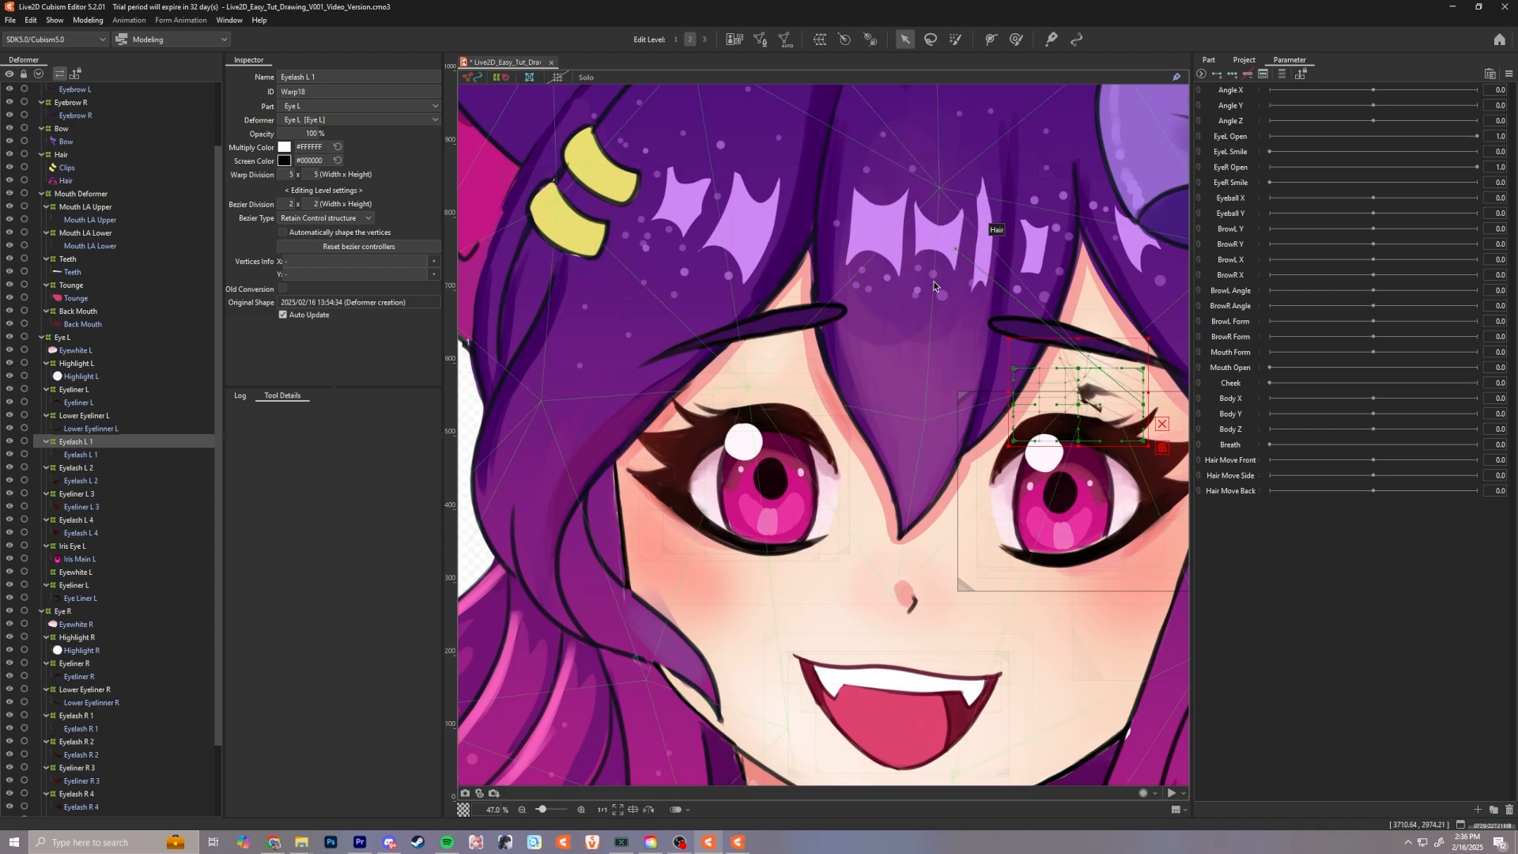
key("ctrl+z")
key("ctrl+z")
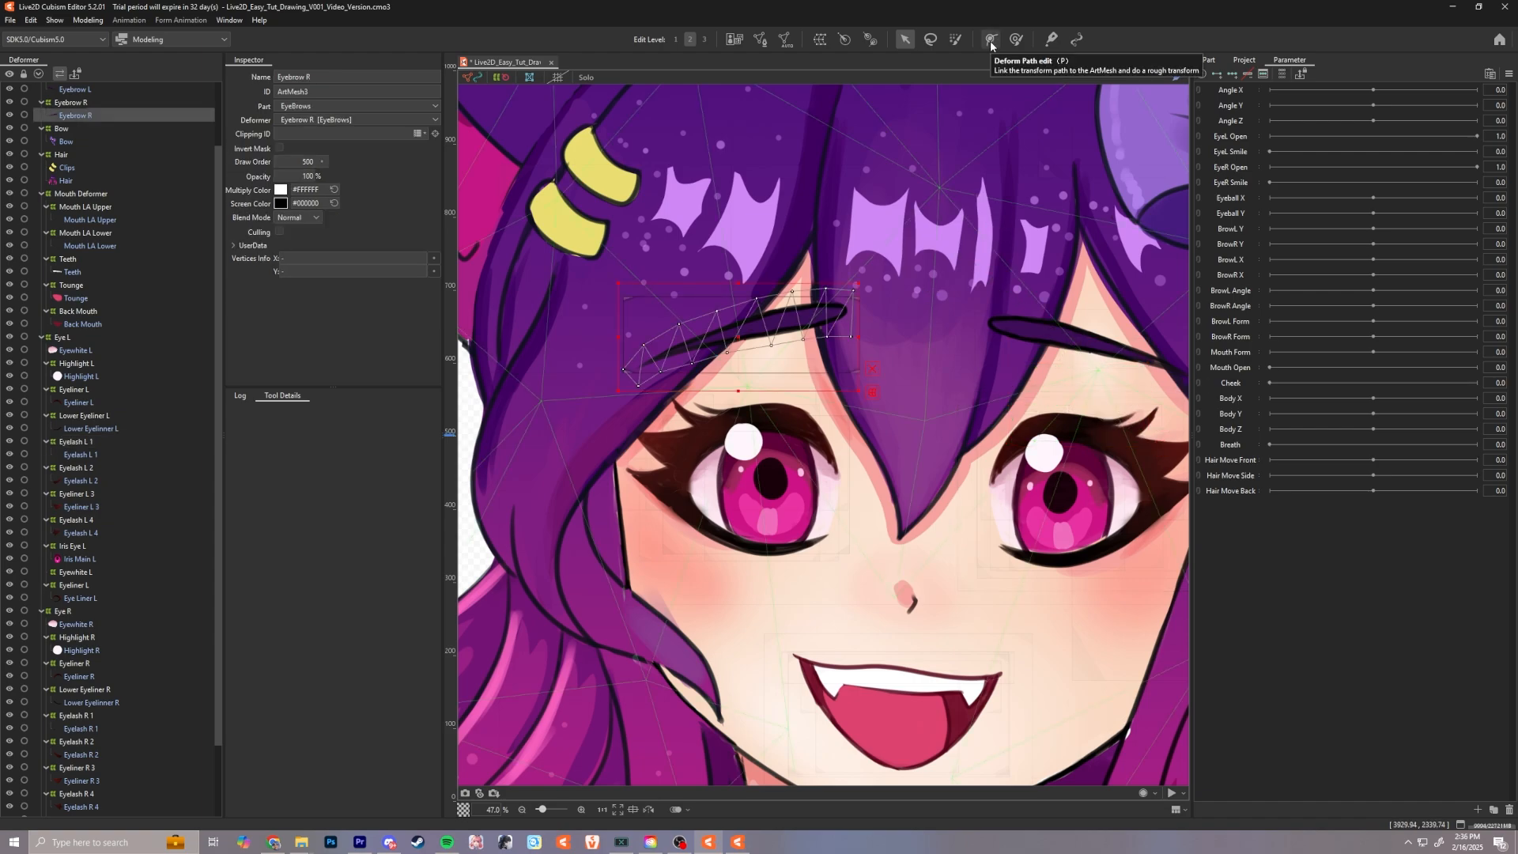
Step: Draw a deform path with six points along Eyebrow R, from its inner end to its outer tip
left_click(992, 41)
scroll(851, 324, "up", 2)
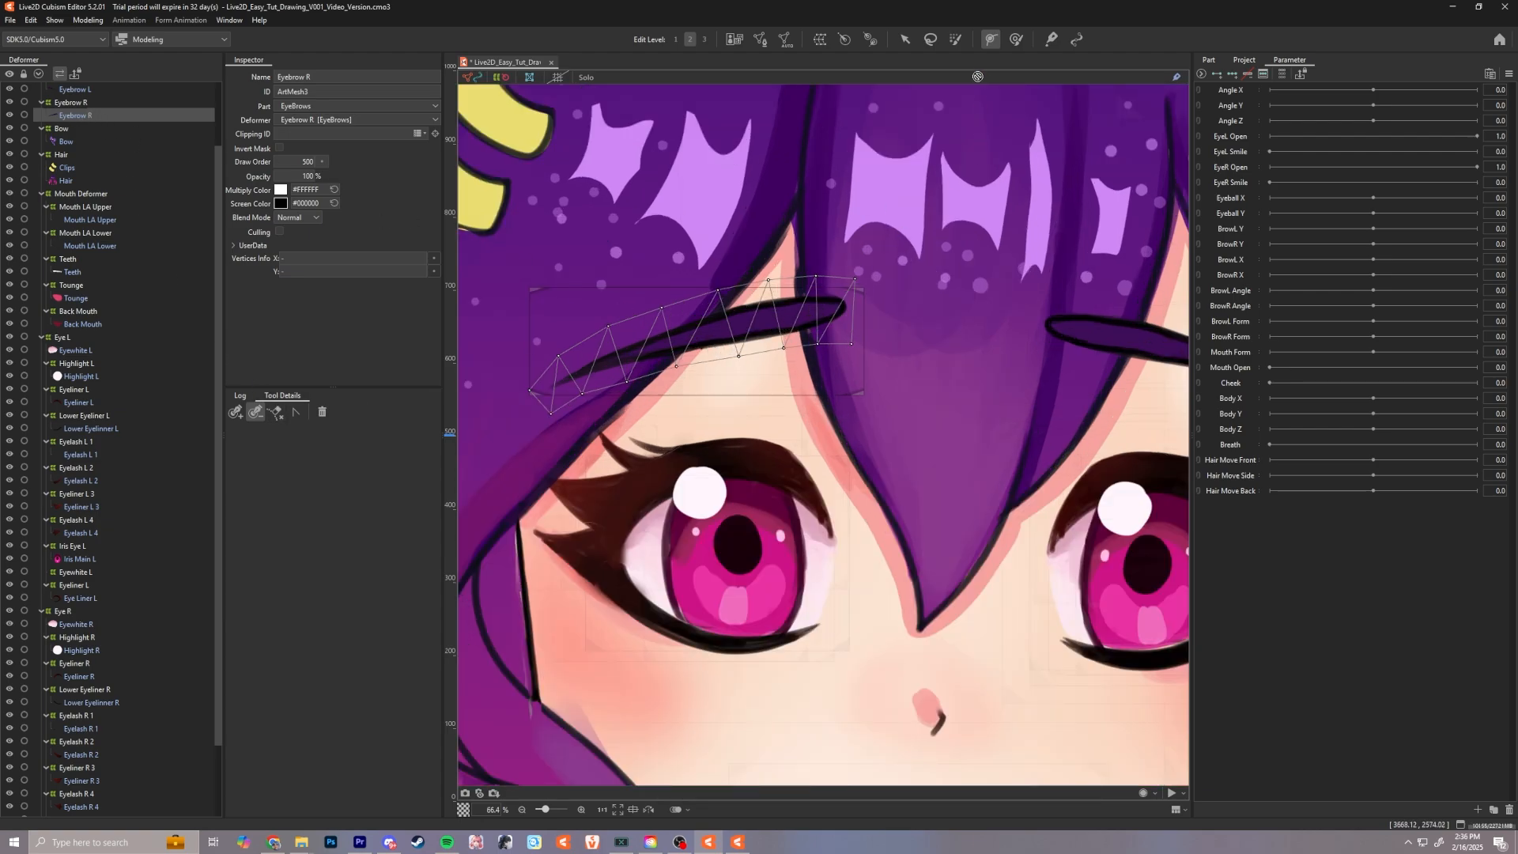
left_click(236, 412)
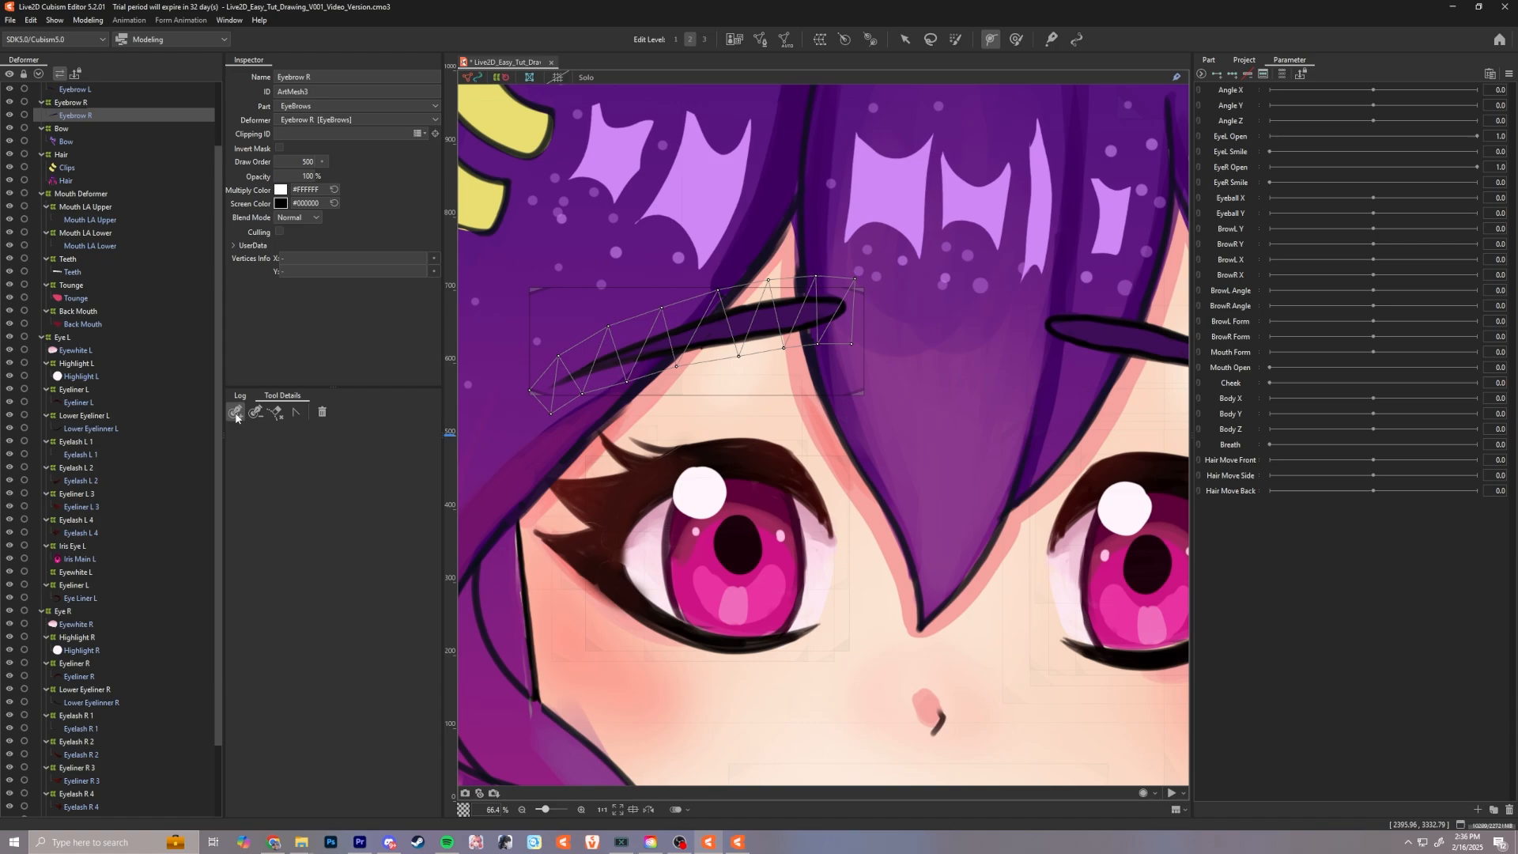
left_click(843, 307)
left_click(783, 314)
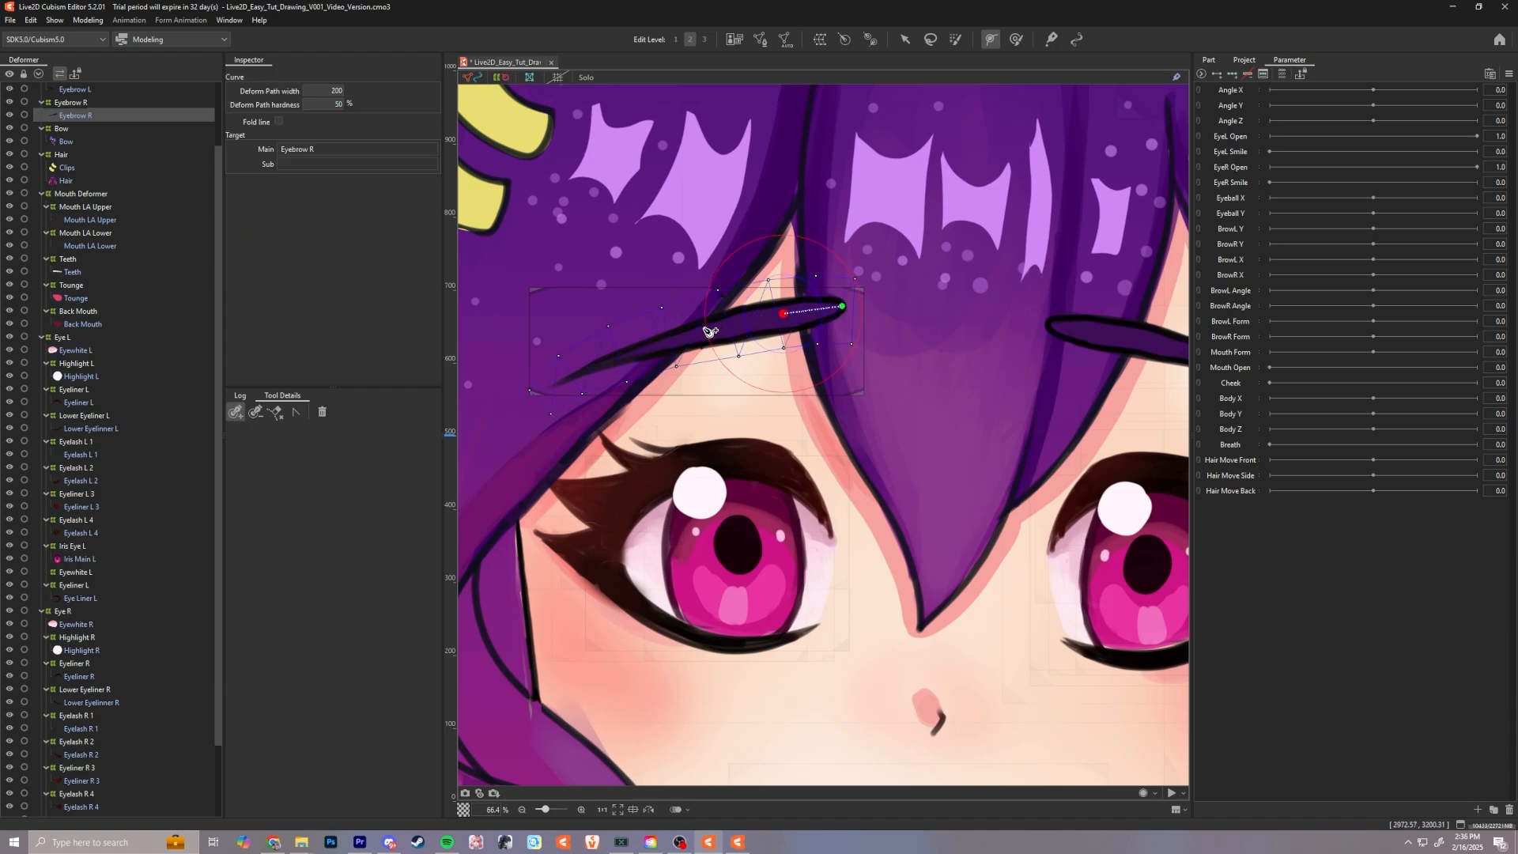
left_click(704, 331)
left_click(639, 349)
left_click(594, 366)
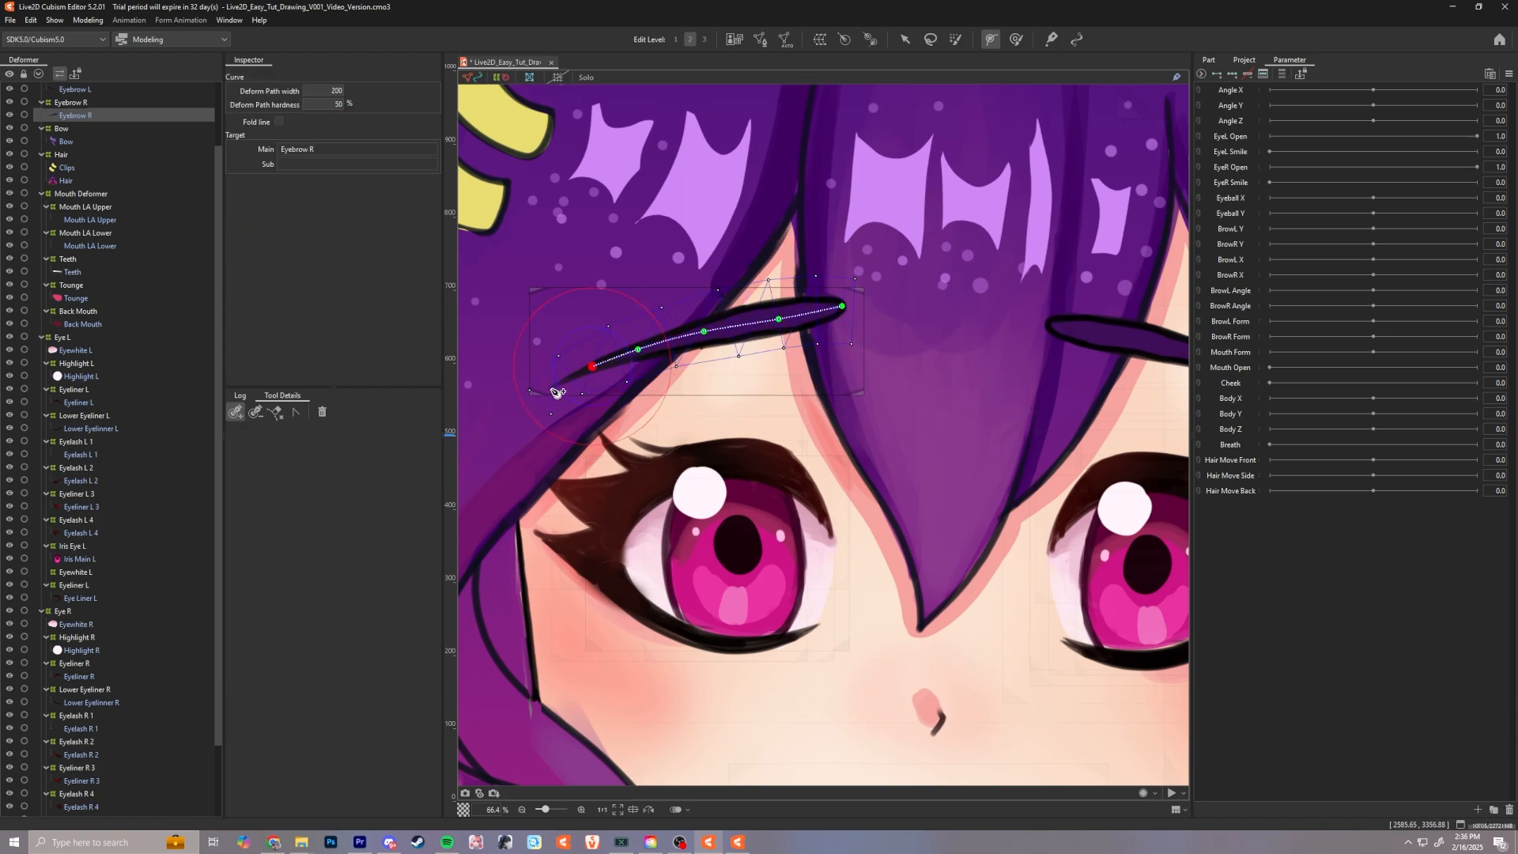
left_click(546, 388)
left_click(909, 42)
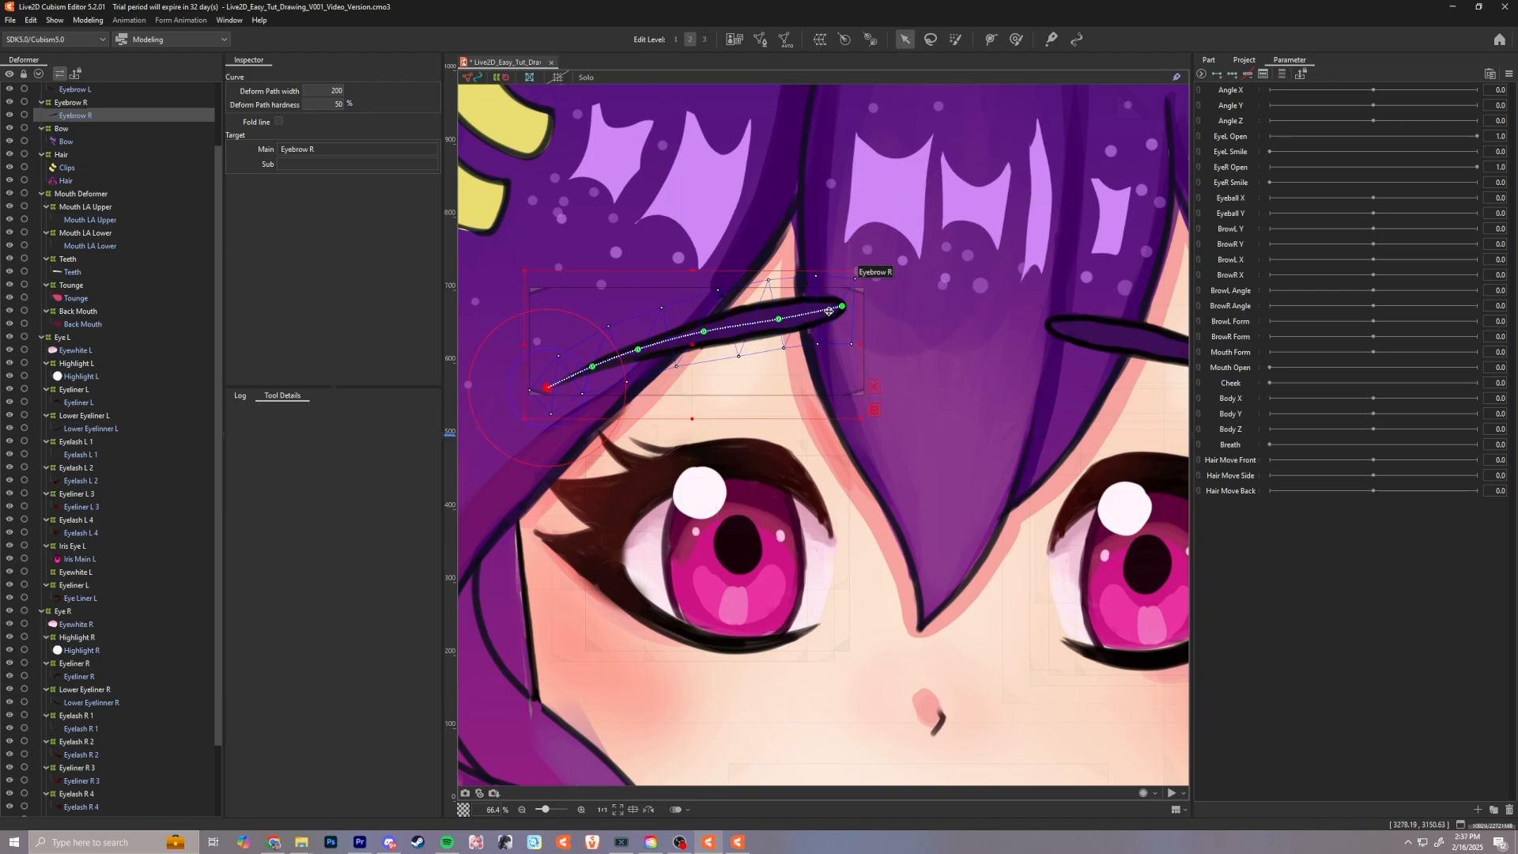
Step: Try bending Eyebrow R by moving its deform path's inner end and middle points, and undo the changes
mouse_move(843, 307)
left_mouse_down()
mouse_move(729, 338)
mouse_move(745, 380)
mouse_move(734, 412)
mouse_move(844, 329)
left_mouse_up()
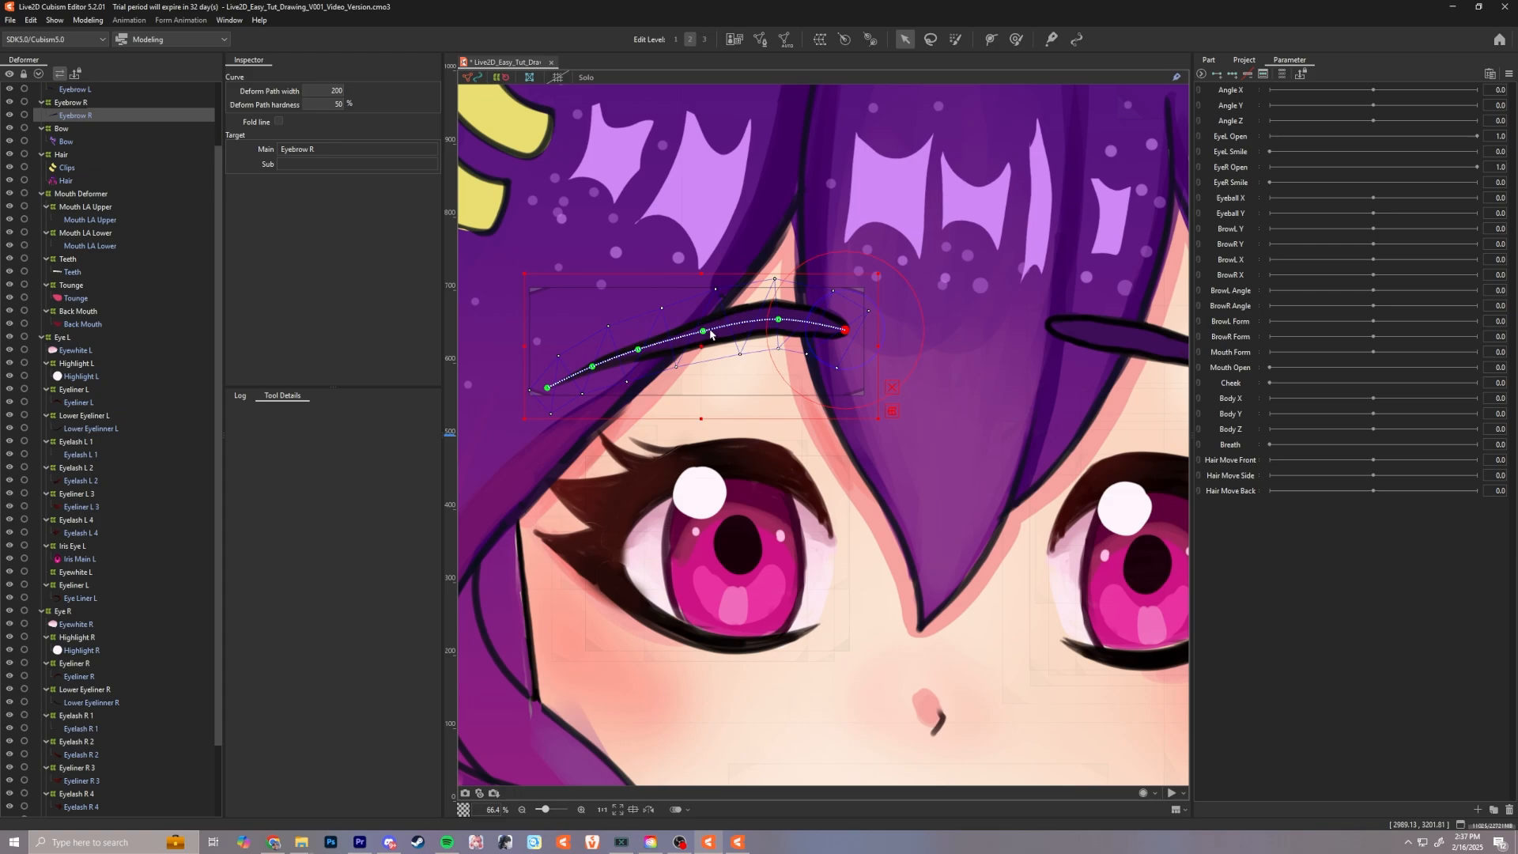
mouse_move(705, 333)
left_mouse_down()
mouse_move(721, 299)
mouse_move(695, 288)
mouse_move(702, 339)
left_mouse_up()
left_click_drag(846, 330, 843, 292)
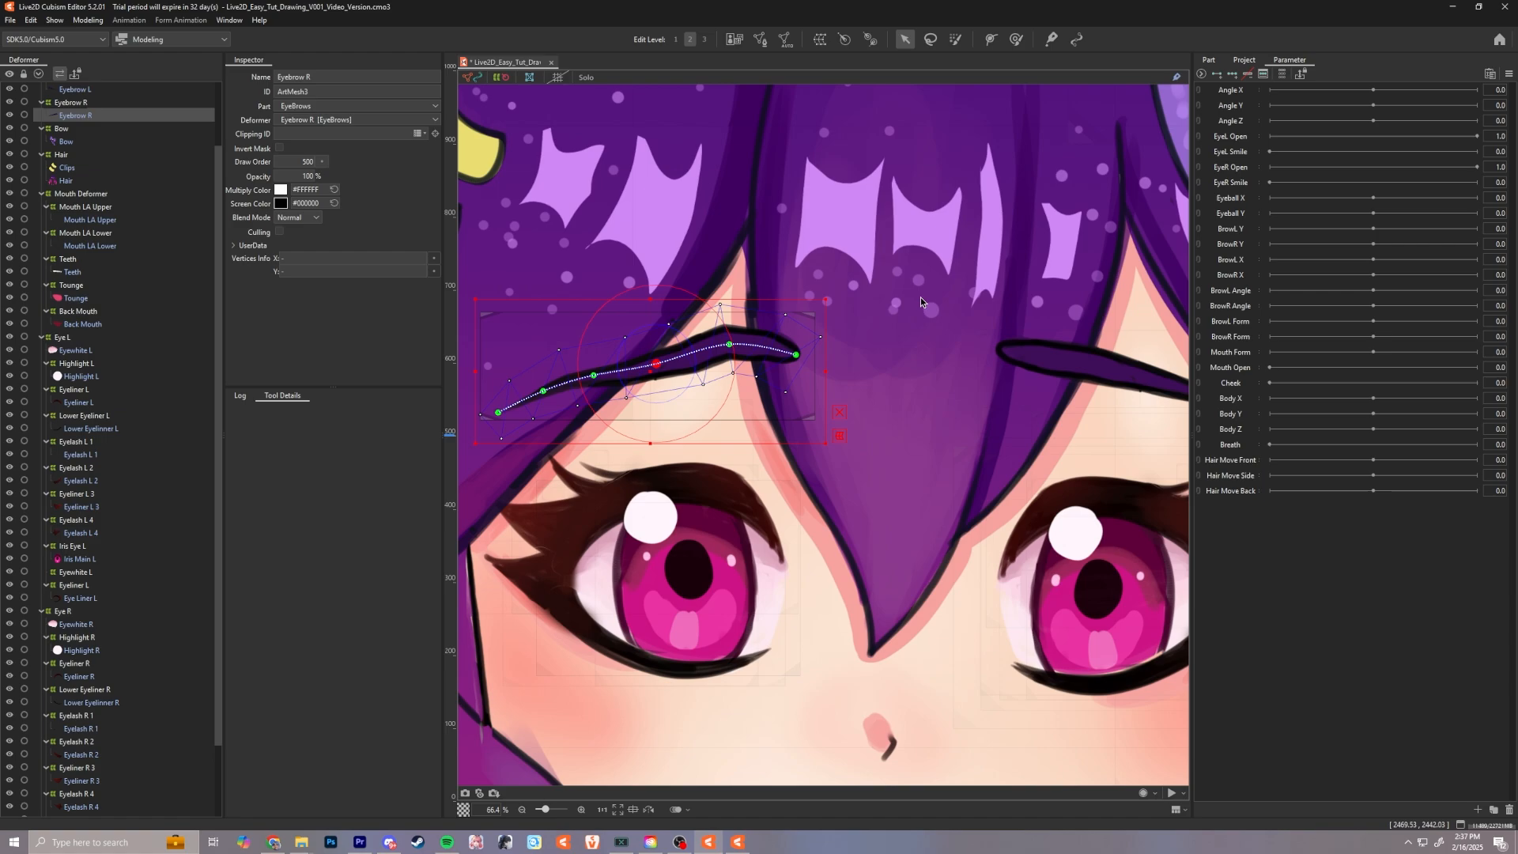
key("ctrl+z")
key("ctrl+z")
key("ctrl+z")
key("ctrl+z")
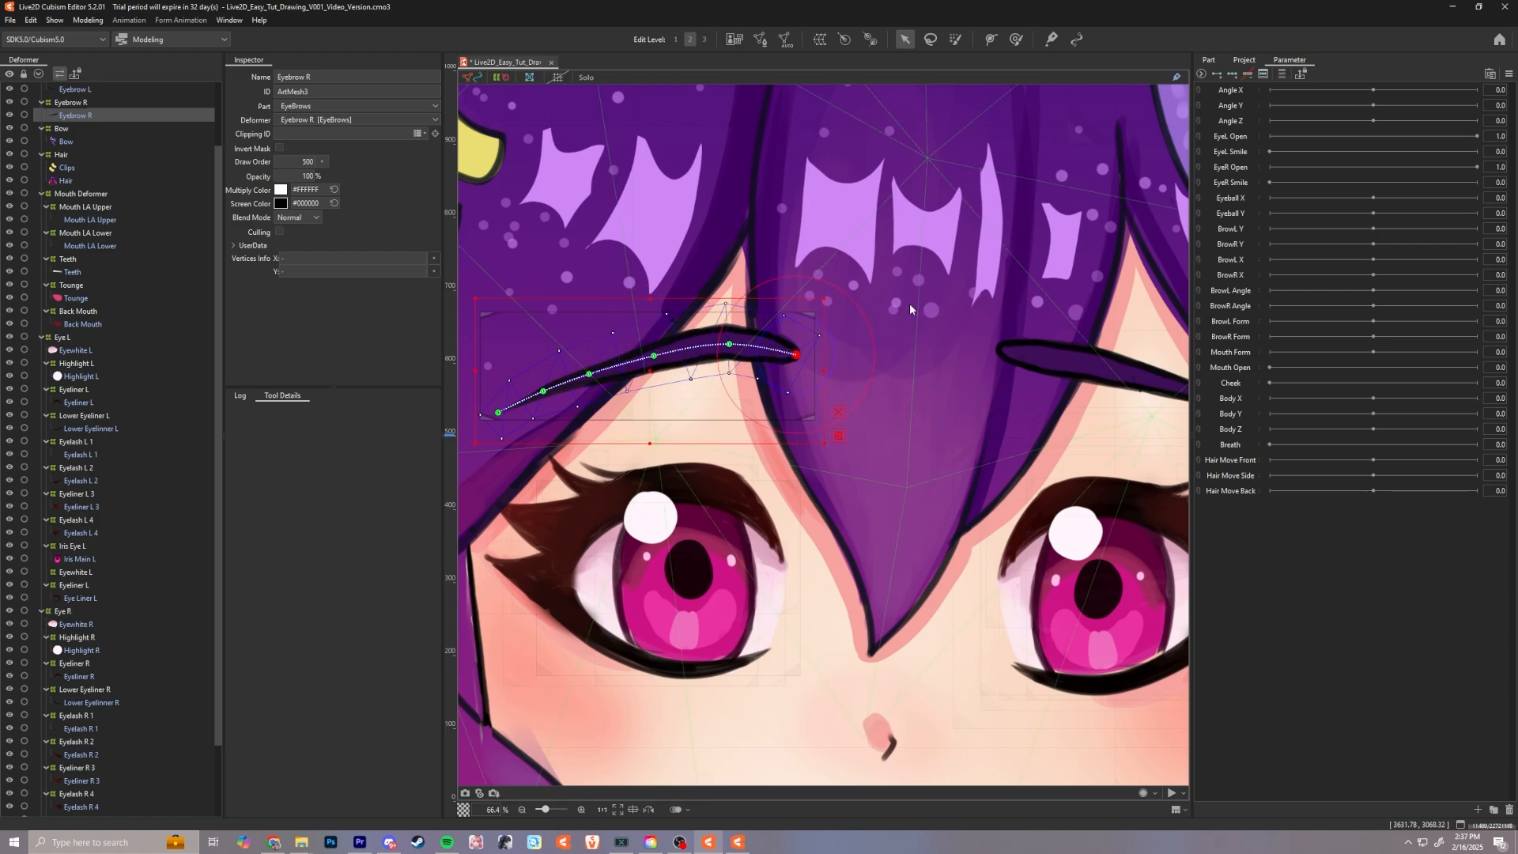
Step: Draw a deform path with six points along Eyebrow L, from its inner end to its outer tip
left_click(1053, 367)
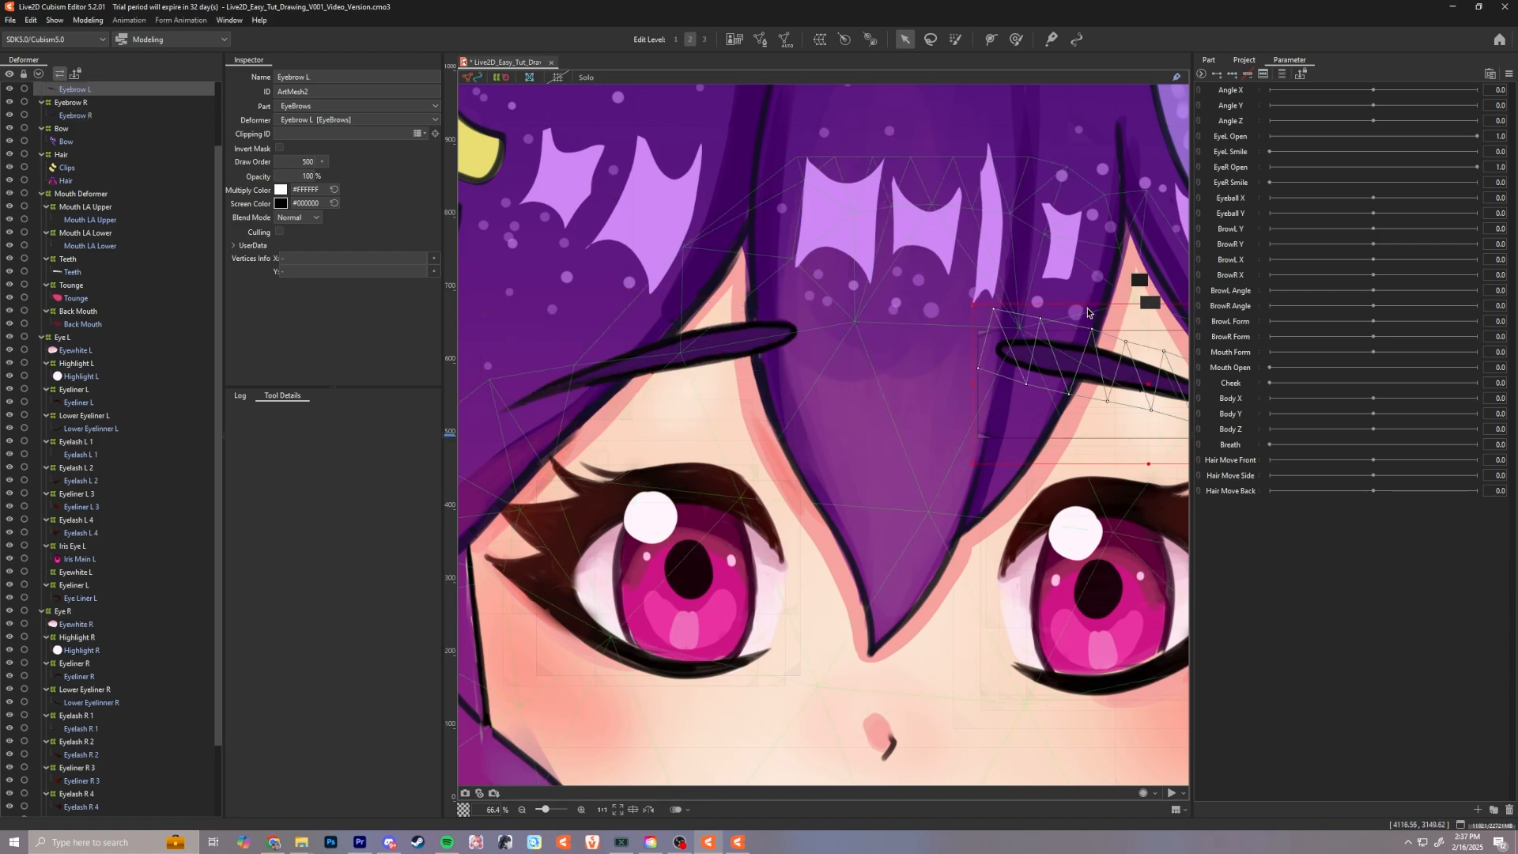
left_click(991, 39)
scroll(969, 348, "down", 2)
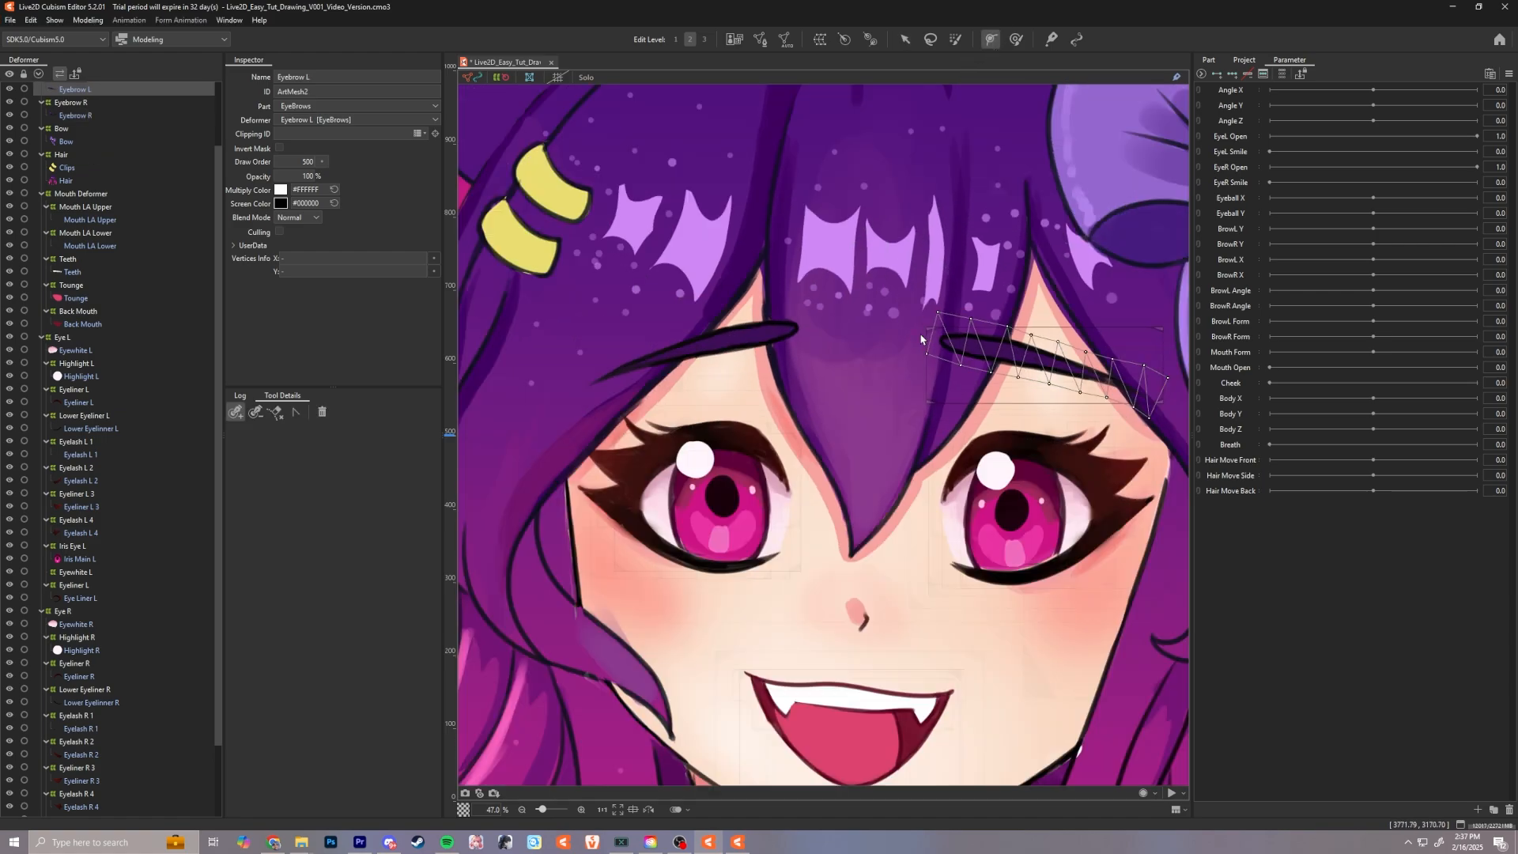
left_click(945, 339)
left_click(989, 349)
left_click(1039, 360)
left_click(1086, 371)
left_click(1118, 382)
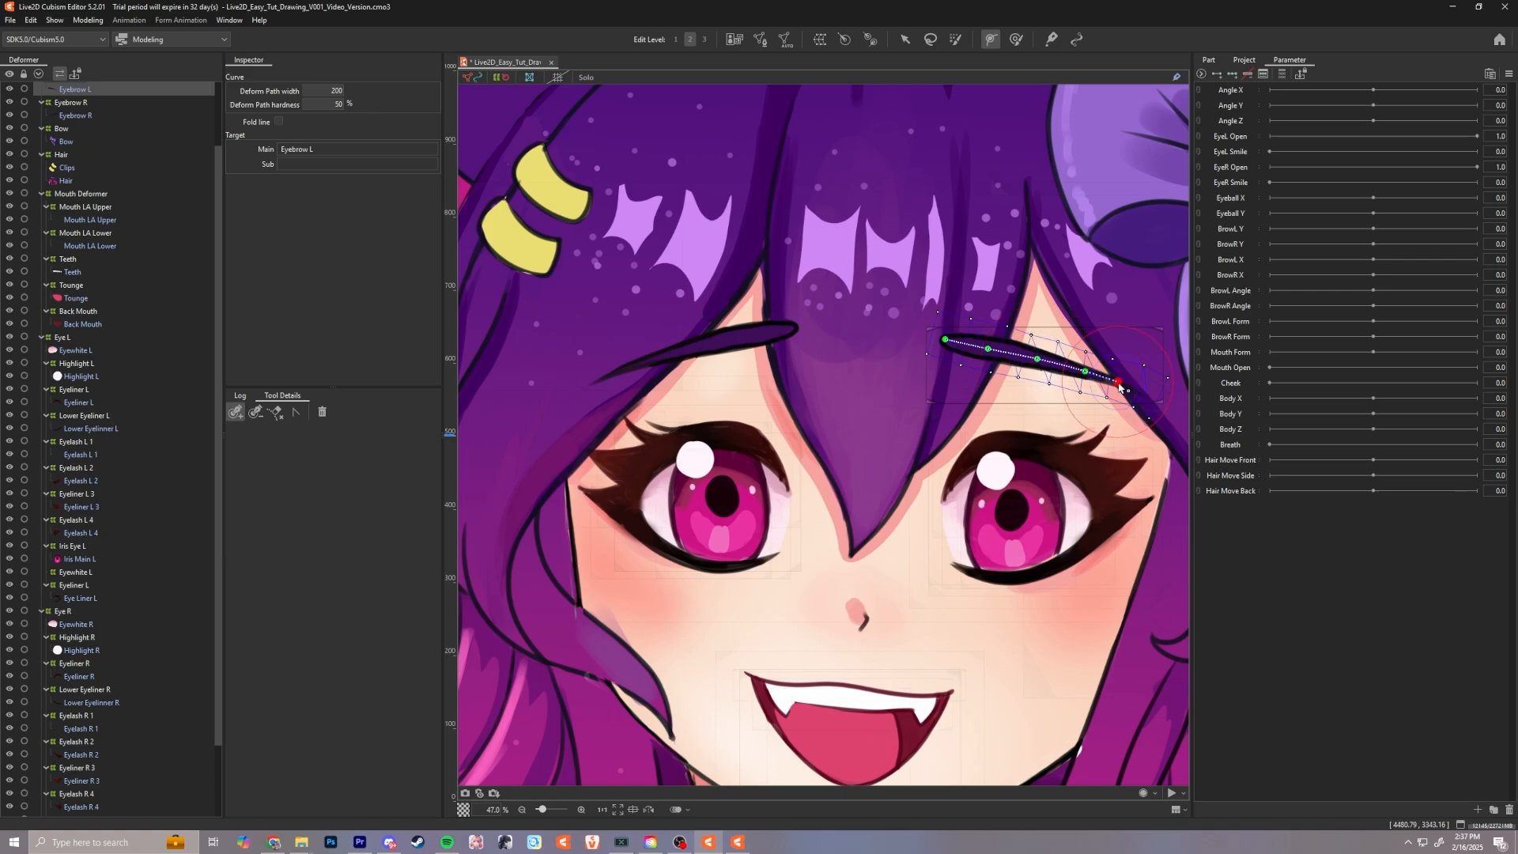
left_click(1149, 394)
left_click(905, 38)
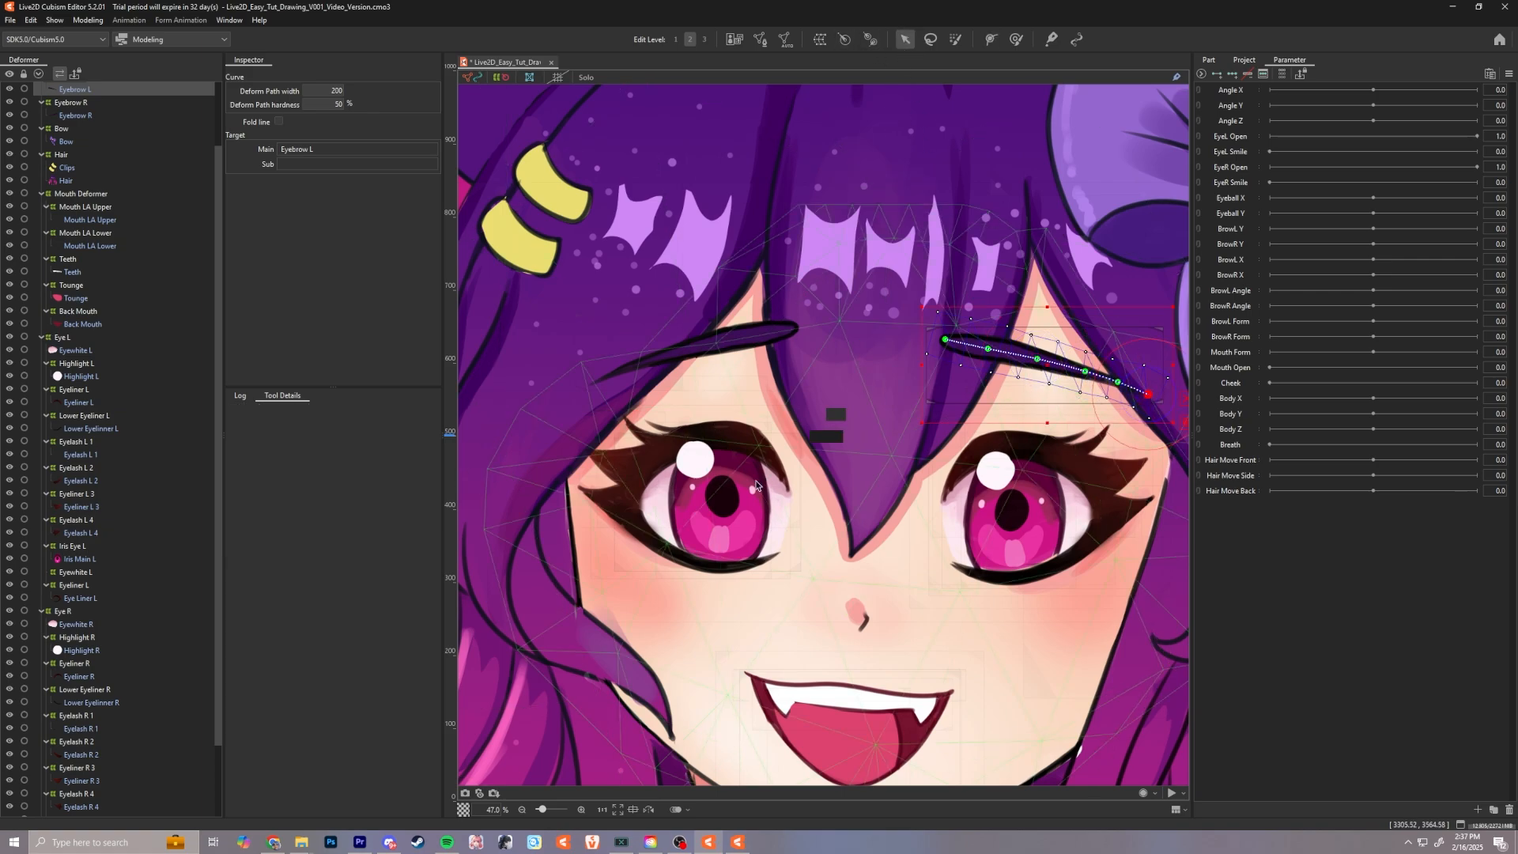
Step: Draw a deform path with eight points along Eyeliner R, from its inner end around to its outer corner
left_click(672, 451)
scroll(672, 451, "up", 2)
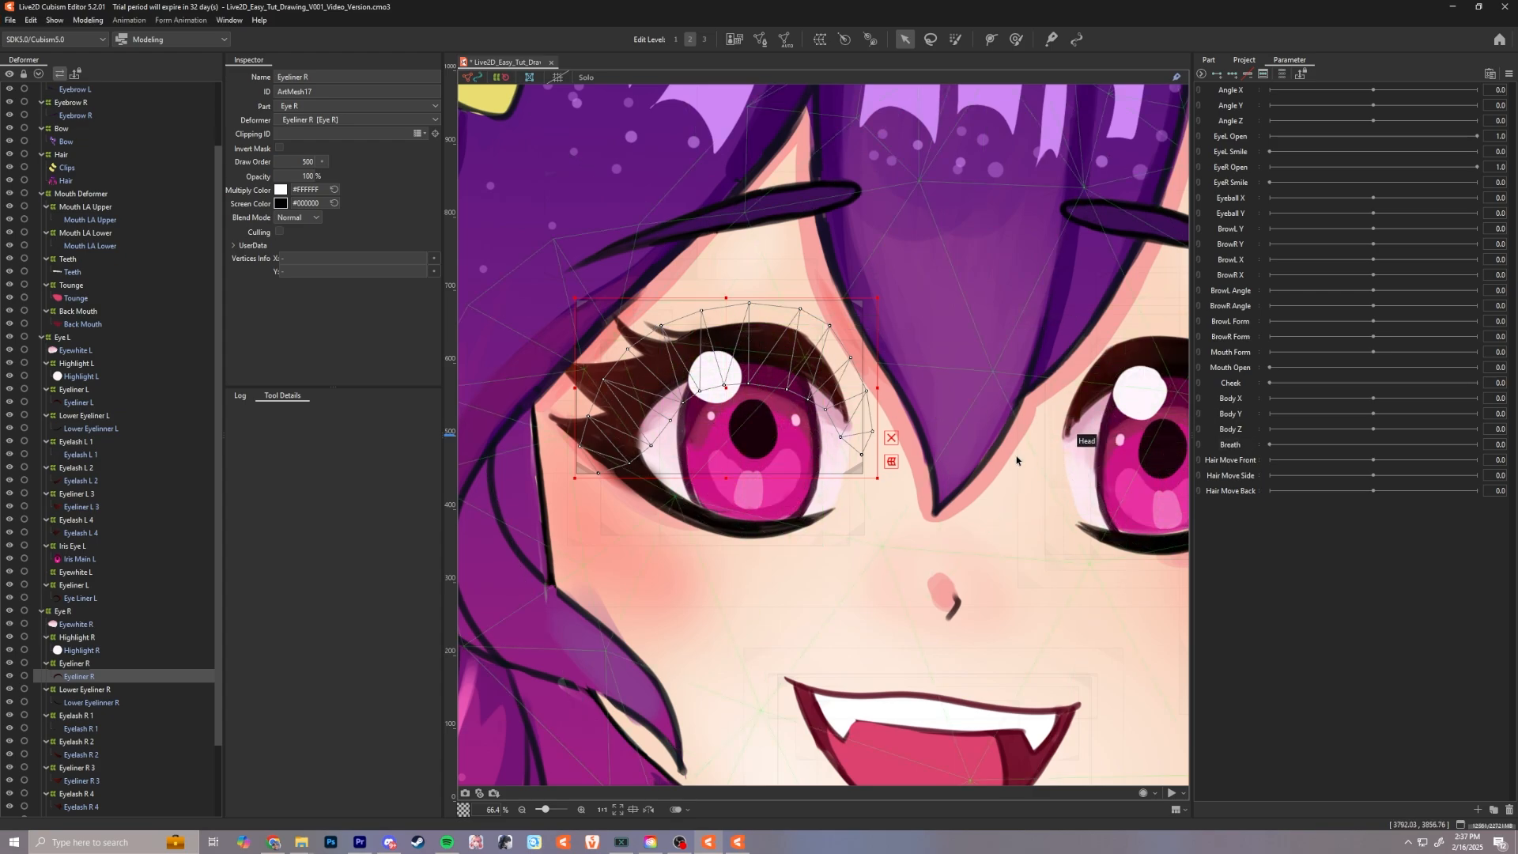
key("p")
left_click(852, 428)
left_click(836, 394)
left_click(803, 353)
left_click(749, 341)
left_click(684, 352)
left_click(635, 389)
left_click(609, 436)
left_click(601, 461)
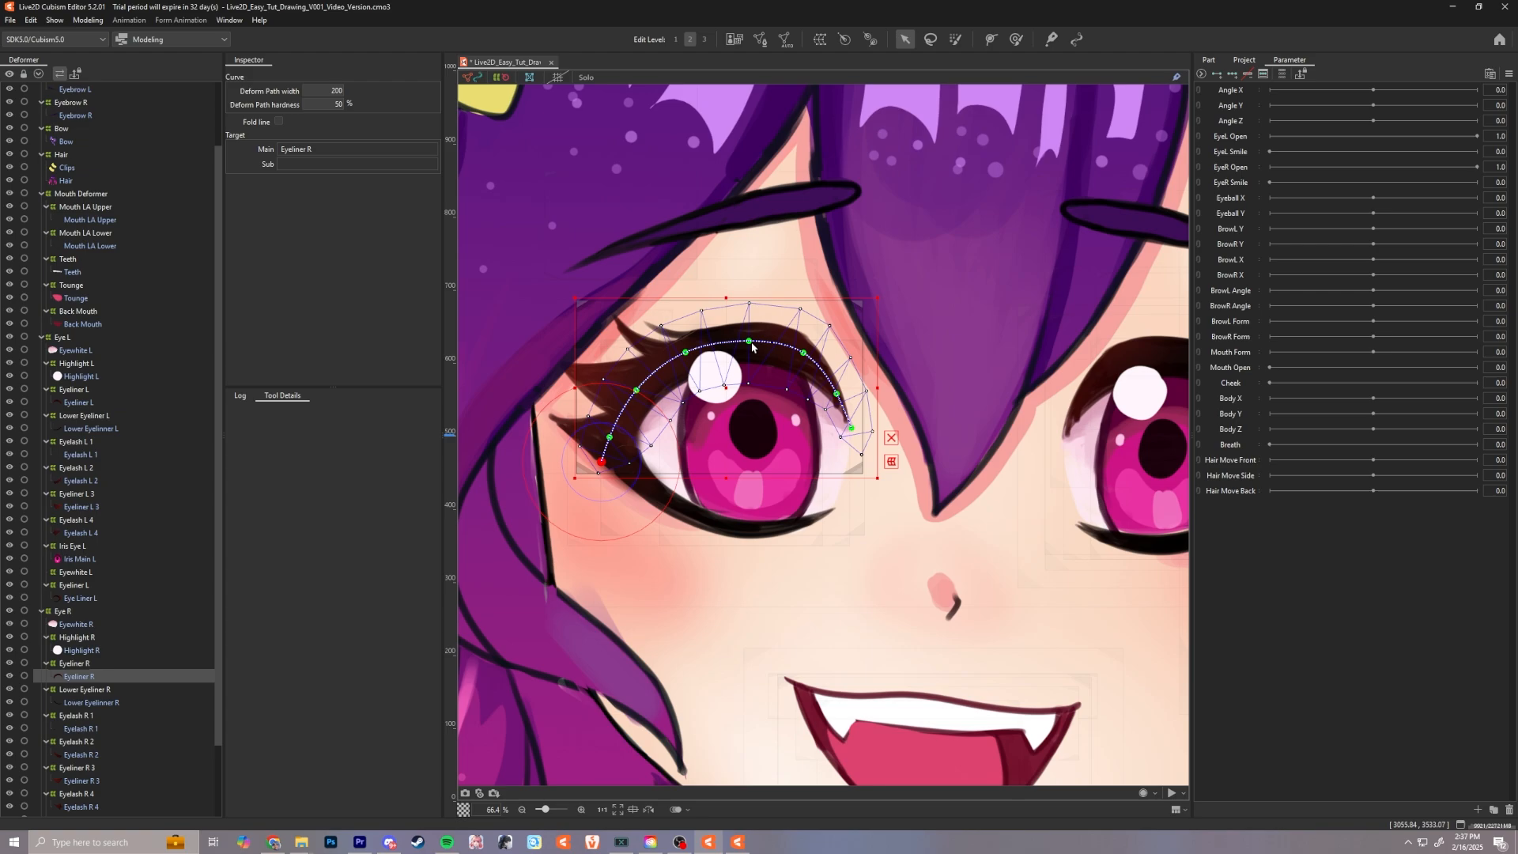
key("v")
Step: Draw a deform path with three points along Eyelash R 1, from its root to its tip
scroll(629, 337, "up", 4)
left_click(689, 322)
left_click(992, 39)
left_click(752, 332)
left_click(716, 328)
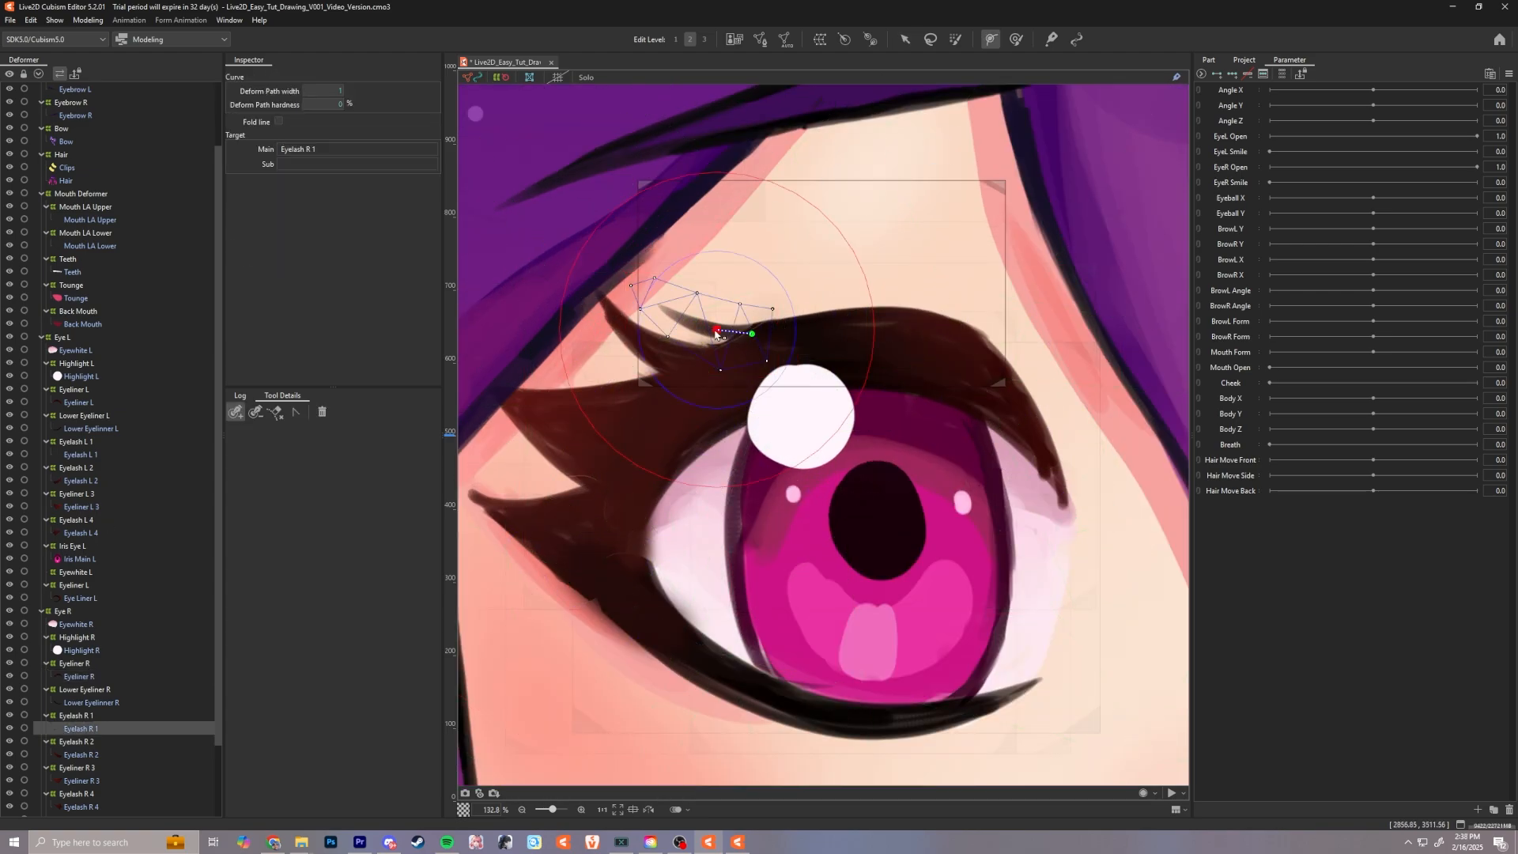
left_click(656, 305)
left_click(905, 39)
Step: Draw a deform path with five points along Eyelash R 2, from its root to its tip
left_click(650, 335)
left_click(992, 40)
left_click(711, 356)
left_click(674, 349)
left_click(643, 333)
left_click(608, 304)
left_click(905, 39)
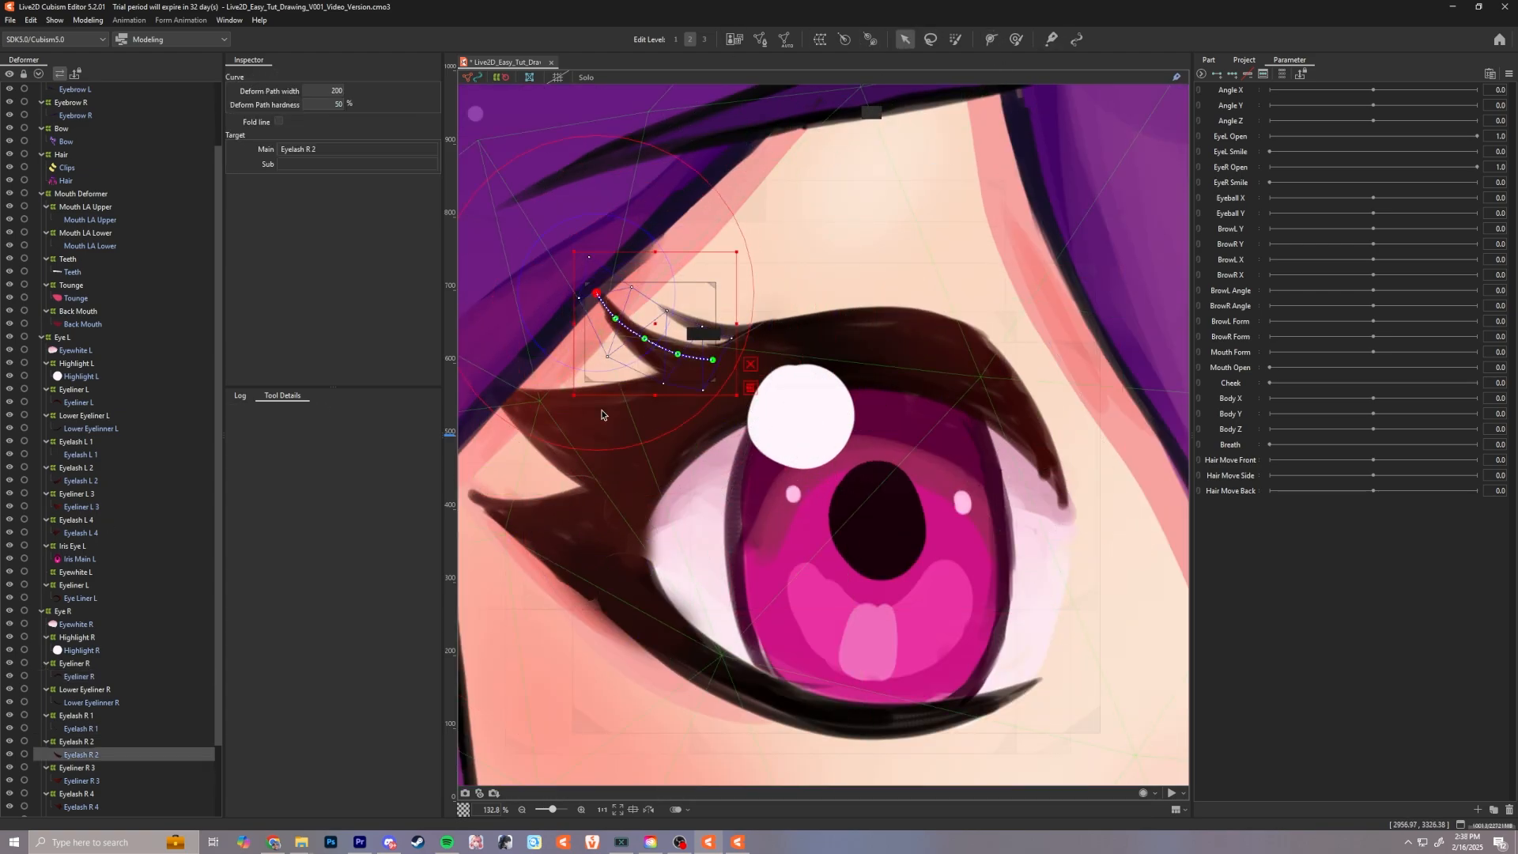
Step: Draw deform paths along the two outer lashes, Eyeliner R 3 and Eyelash R 4, from root to tip
left_click(625, 427)
left_click(991, 40)
left_click_drag(845, 270, 924, 121)
left_click(663, 381)
left_click(991, 40)
left_click(706, 401)
left_click(659, 383)
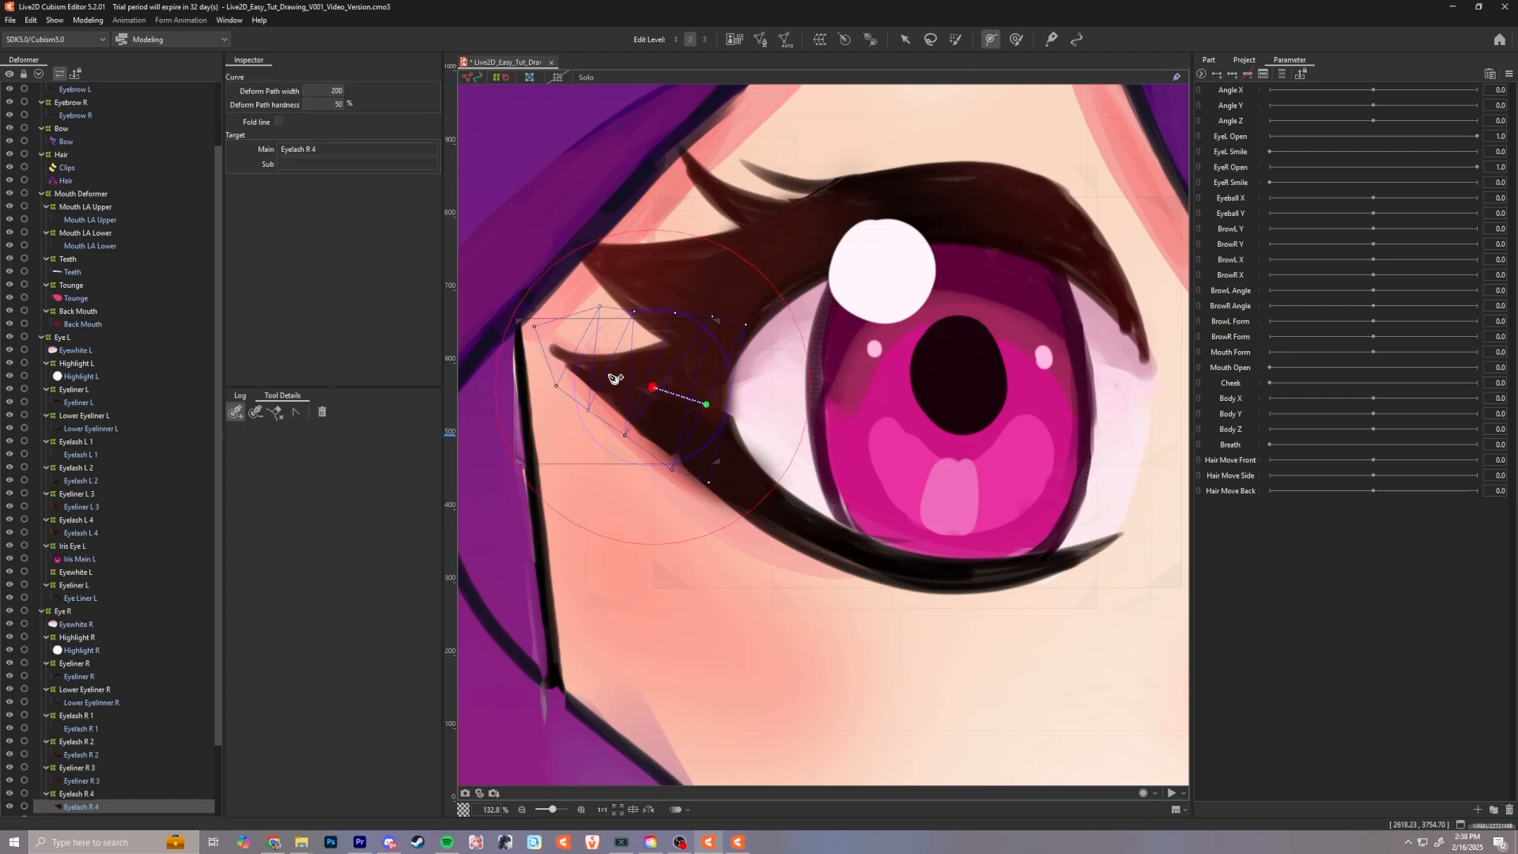
left_click(905, 39)
Step: Draw a deform path with six points along Lower Eyelinner R, from the outer to the inner eye corner
left_click(941, 565)
left_click_drag(997, 474, 900, 452)
left_click(992, 39)
left_click(609, 416)
left_click(663, 478)
left_click(738, 519)
left_click(818, 542)
left_click(913, 544)
left_click(1030, 506)
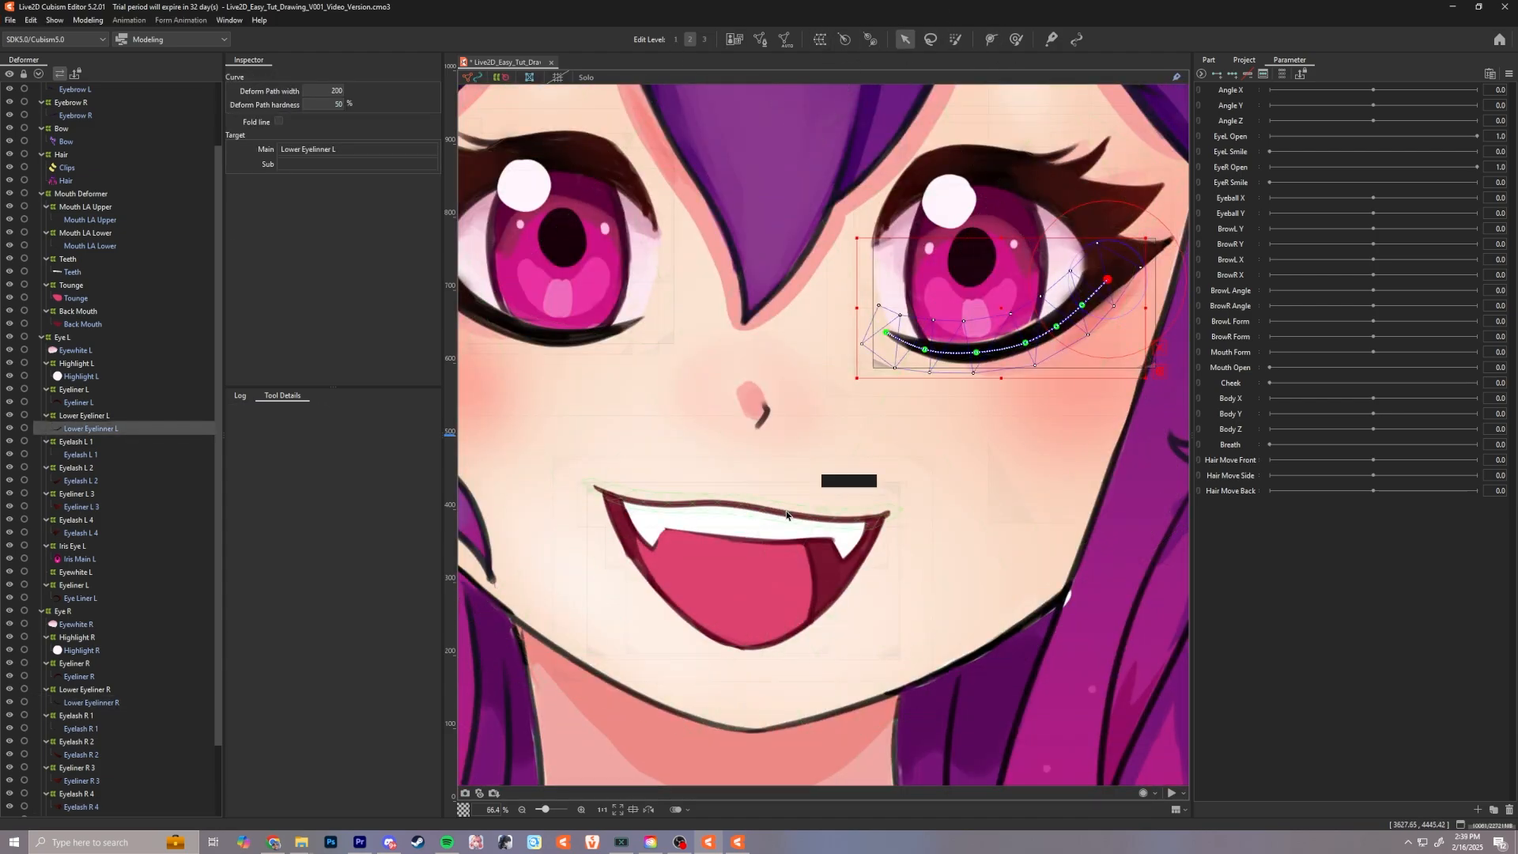
Step: Examine the meshes of the Mouth LA Upper and Mouth LA Lower lines and where they reach the mouth corners
left_click(788, 513)
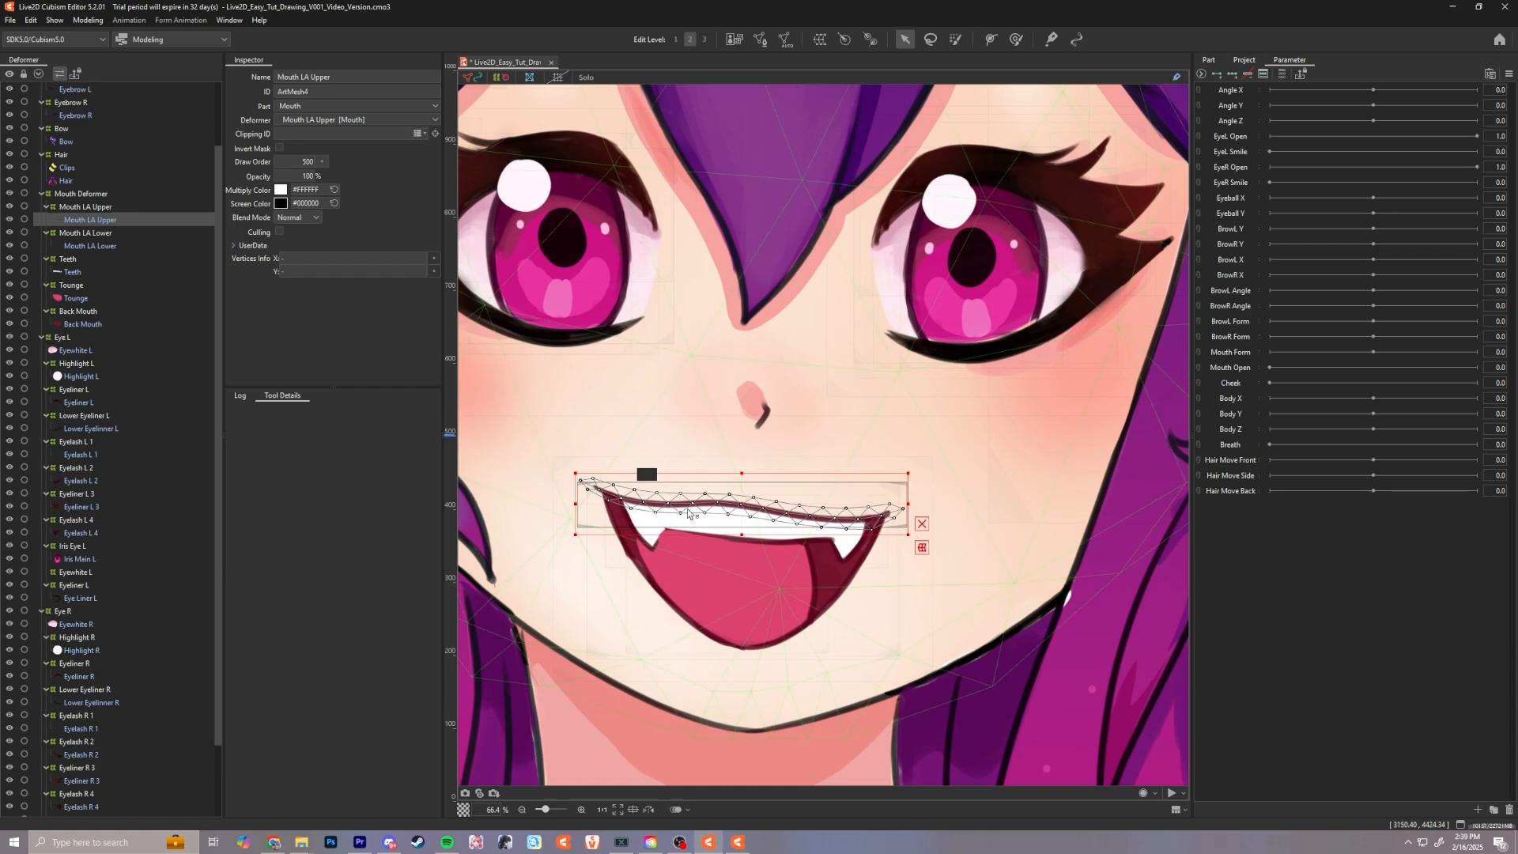
scroll(870, 522, "up", 3)
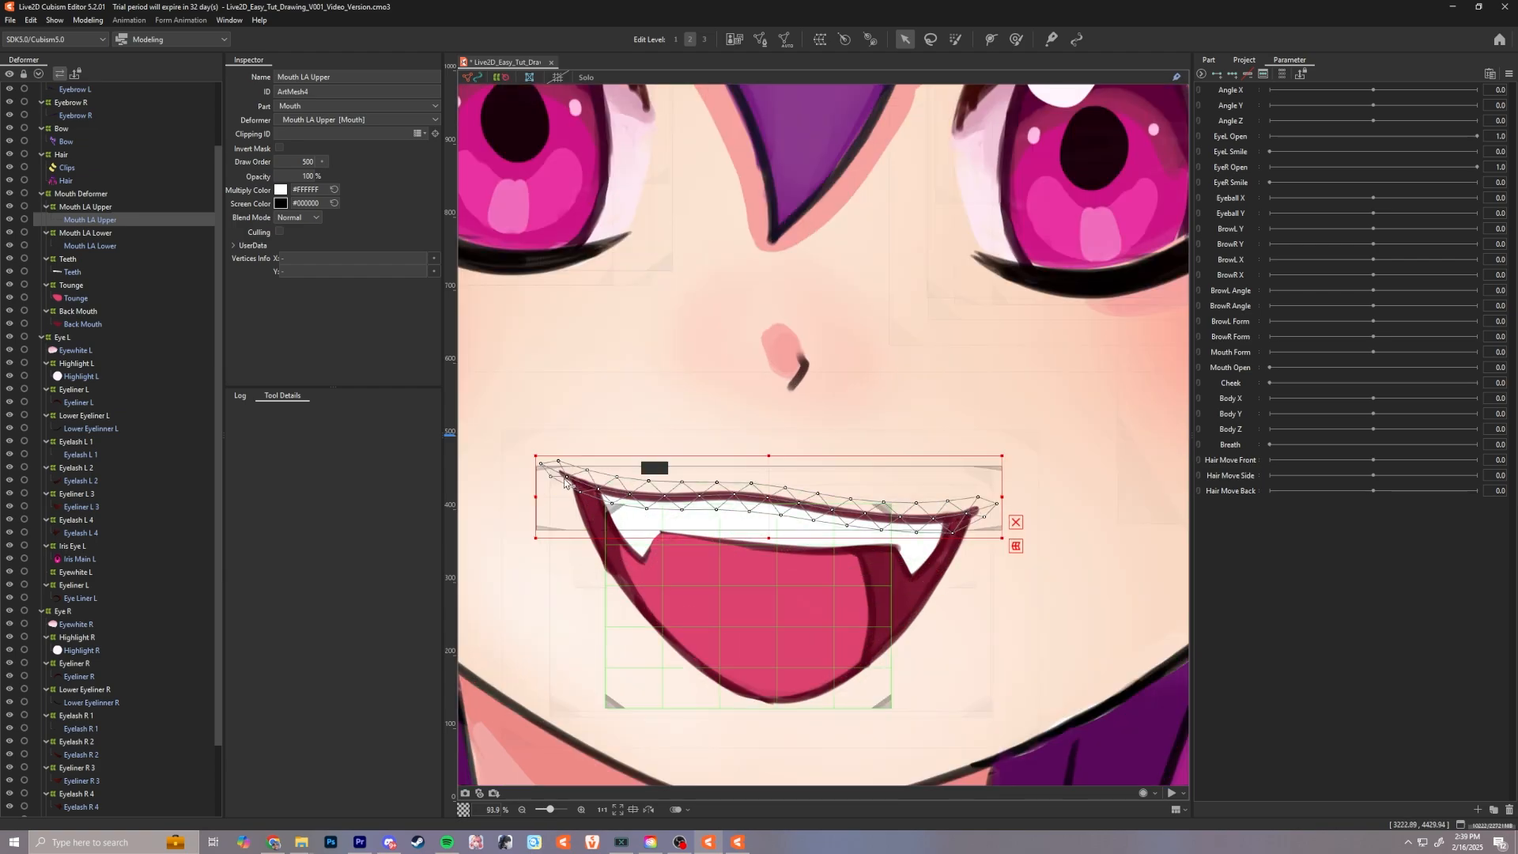
scroll(999, 505, "down", 3)
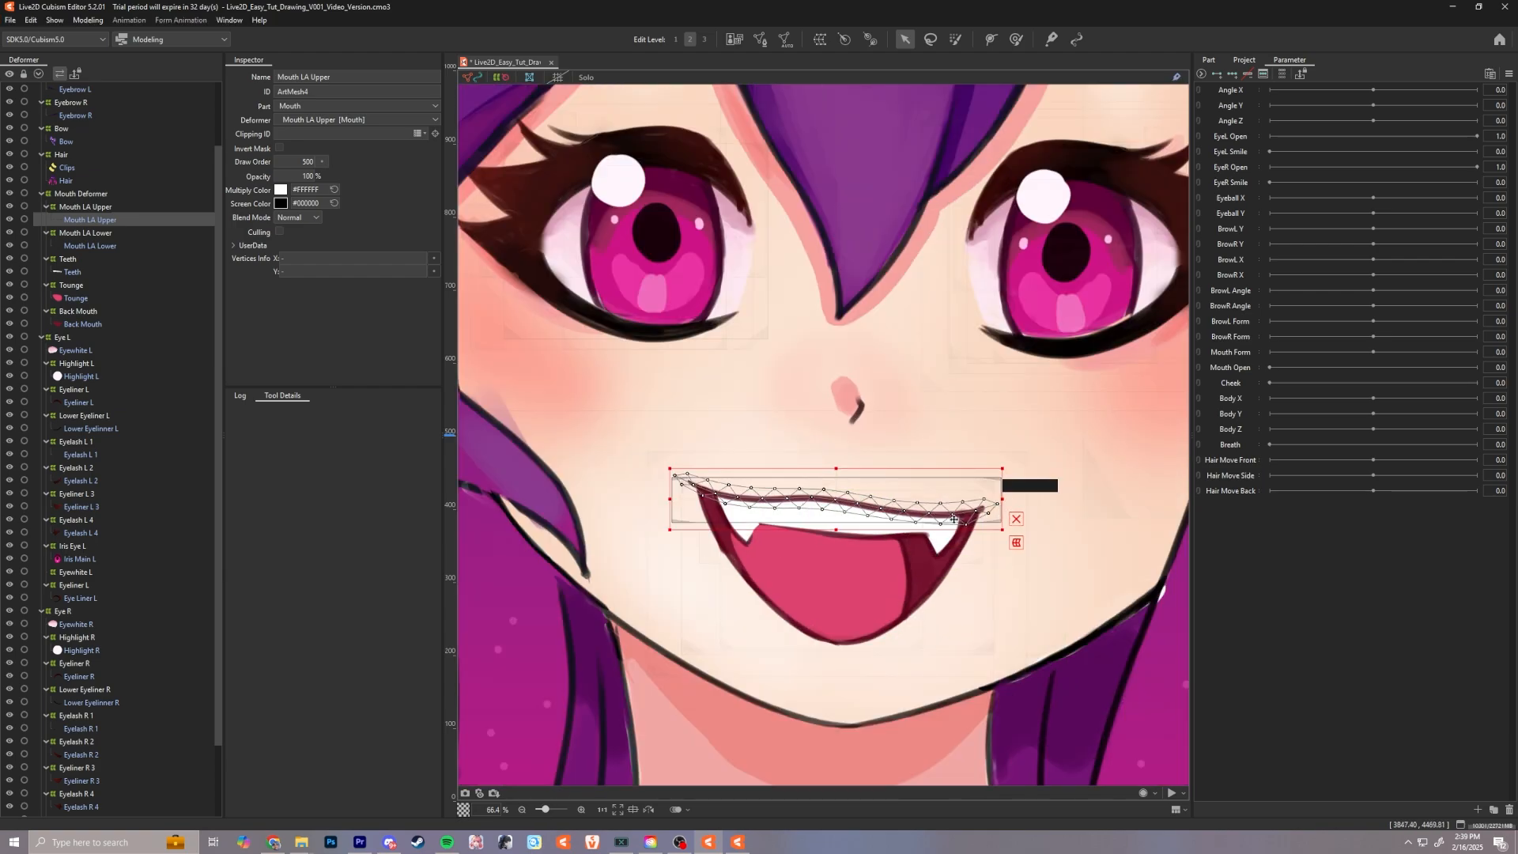
scroll(891, 381, "up", 3)
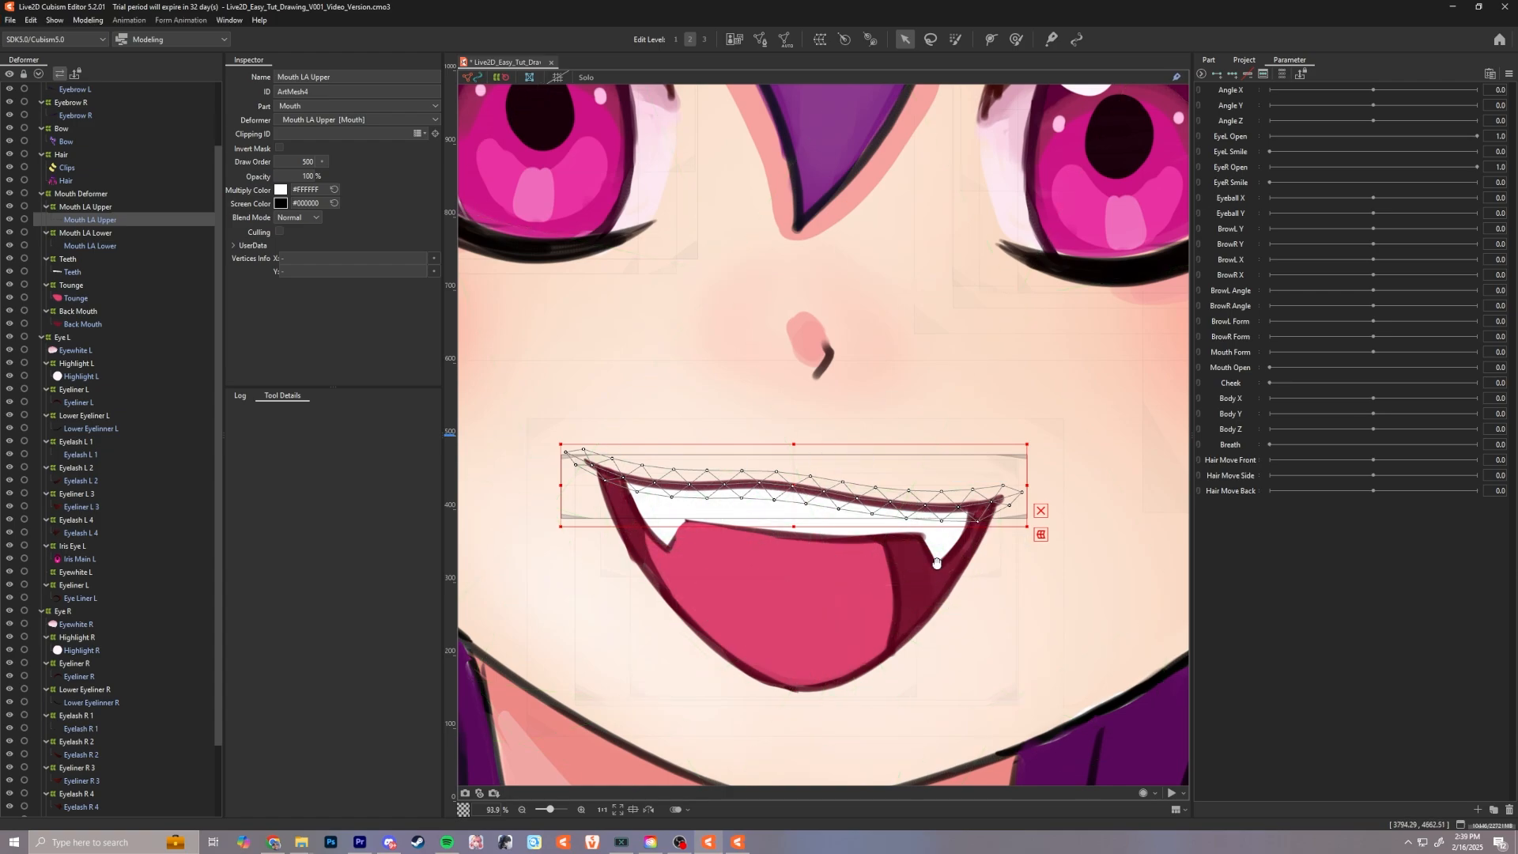
left_click_drag(936, 556, 923, 506)
left_click(652, 541)
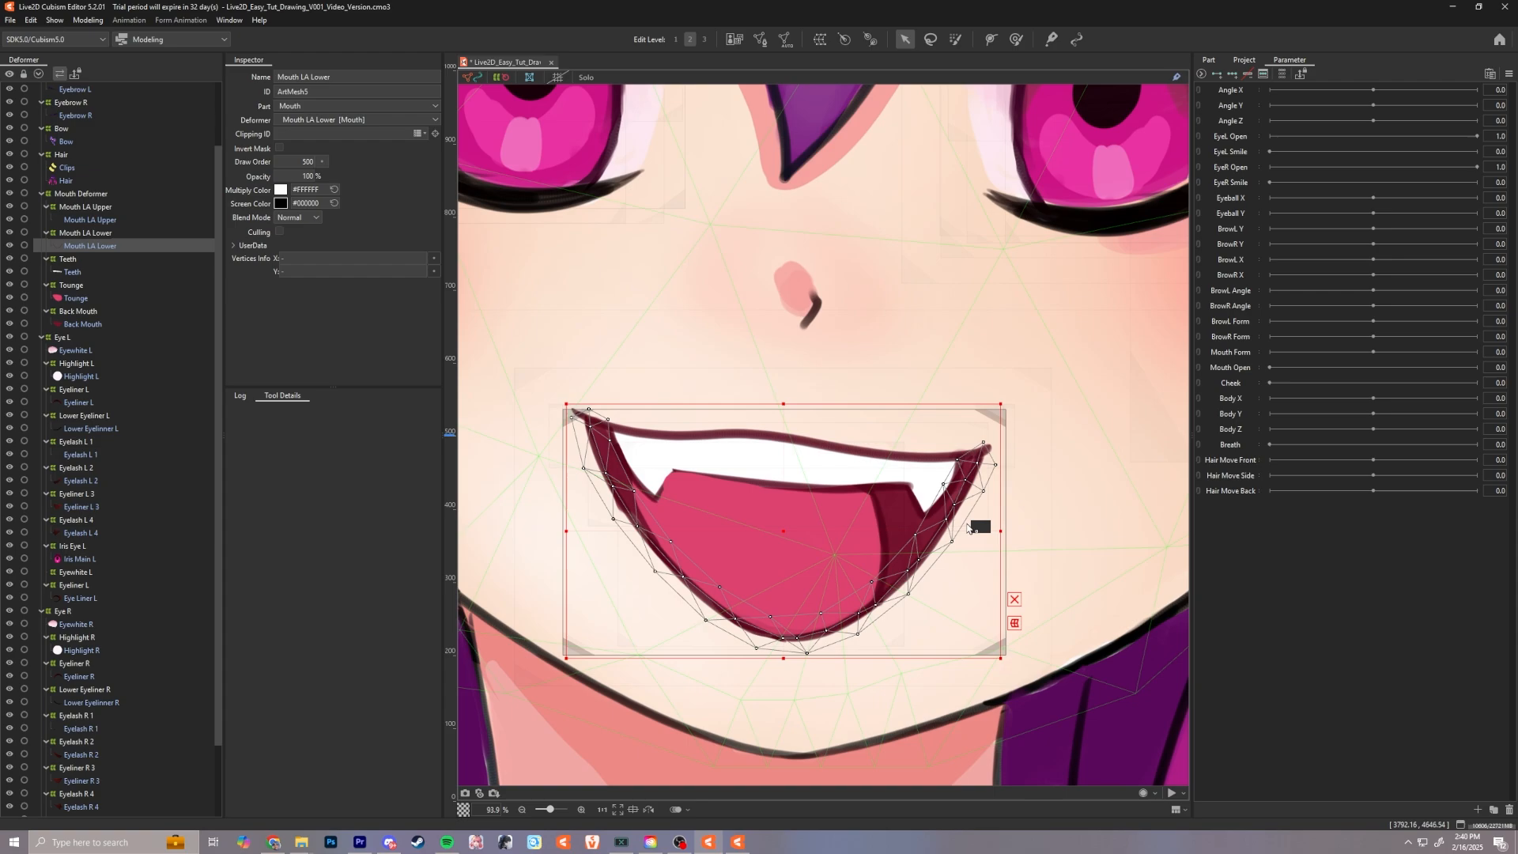
Step: Draw a deform path with eight points along Mouth LA Upper, from one mouth corner to the other
left_click(770, 434)
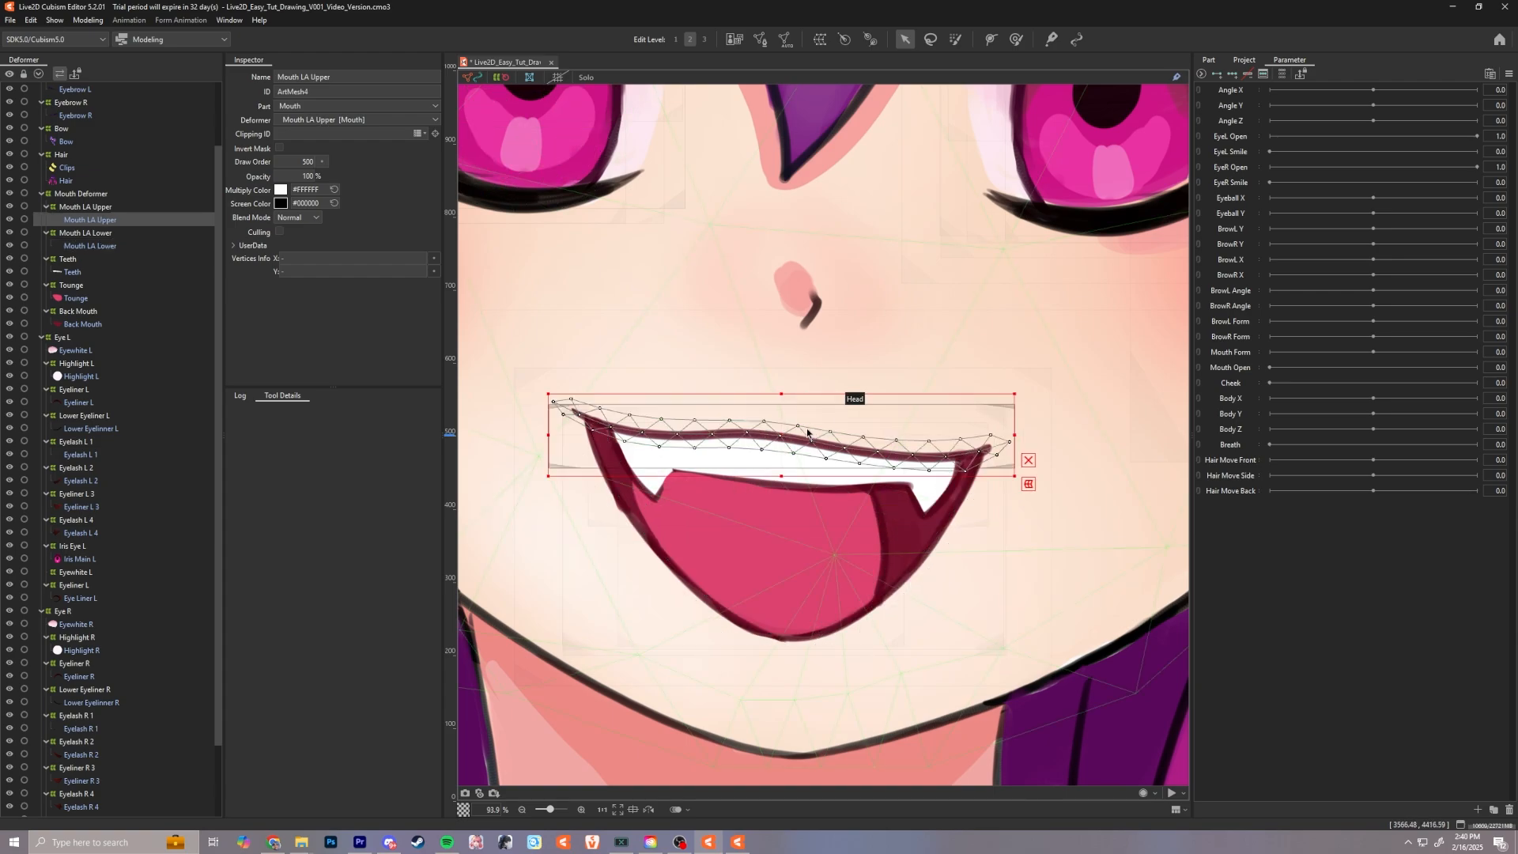
left_click(991, 39)
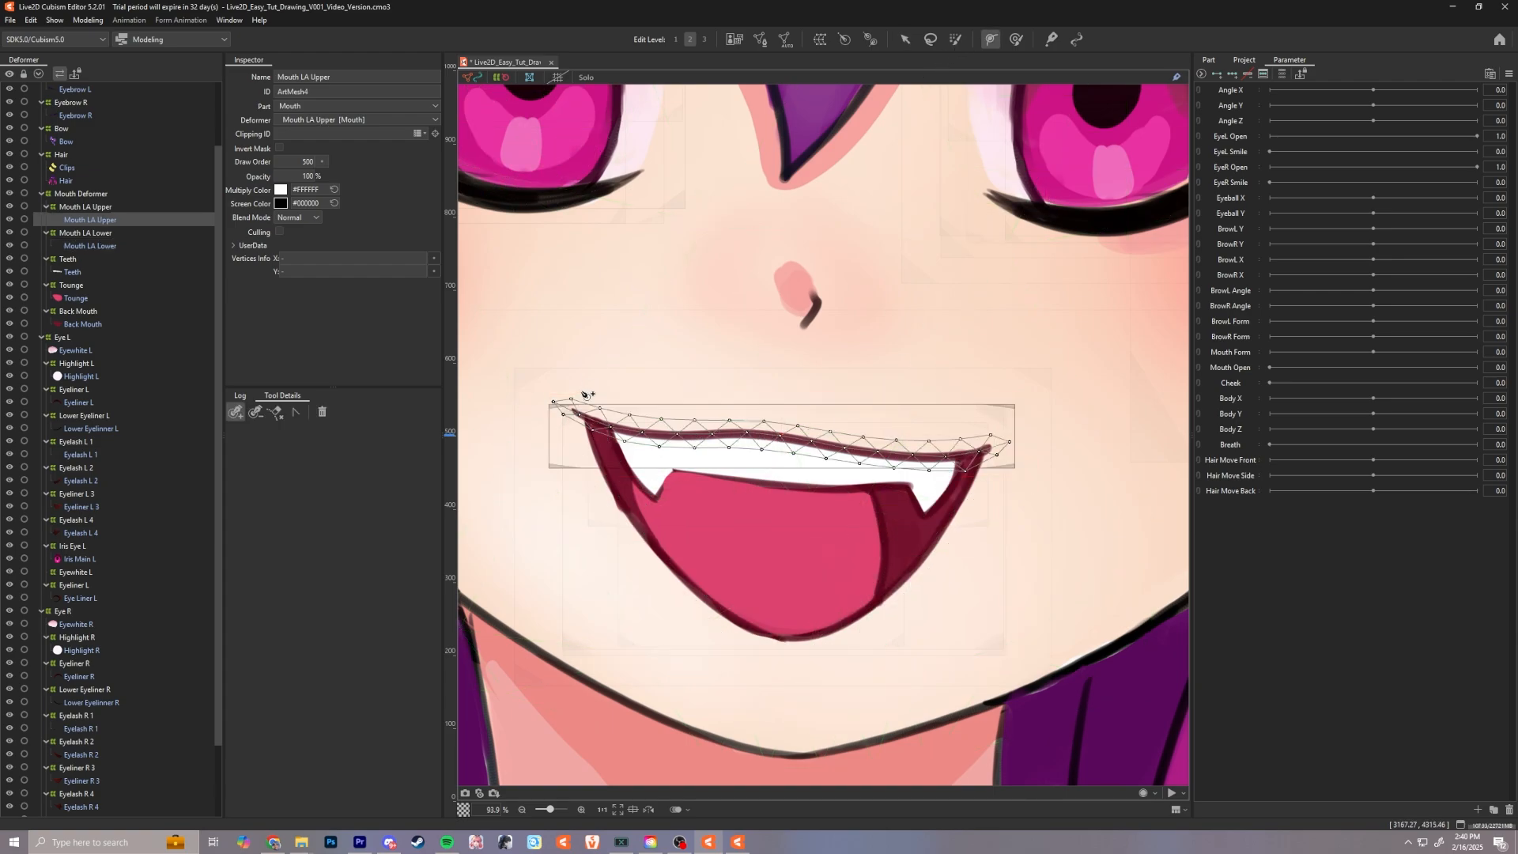
left_click(569, 408)
left_click(636, 435)
left_click(721, 434)
left_click(798, 438)
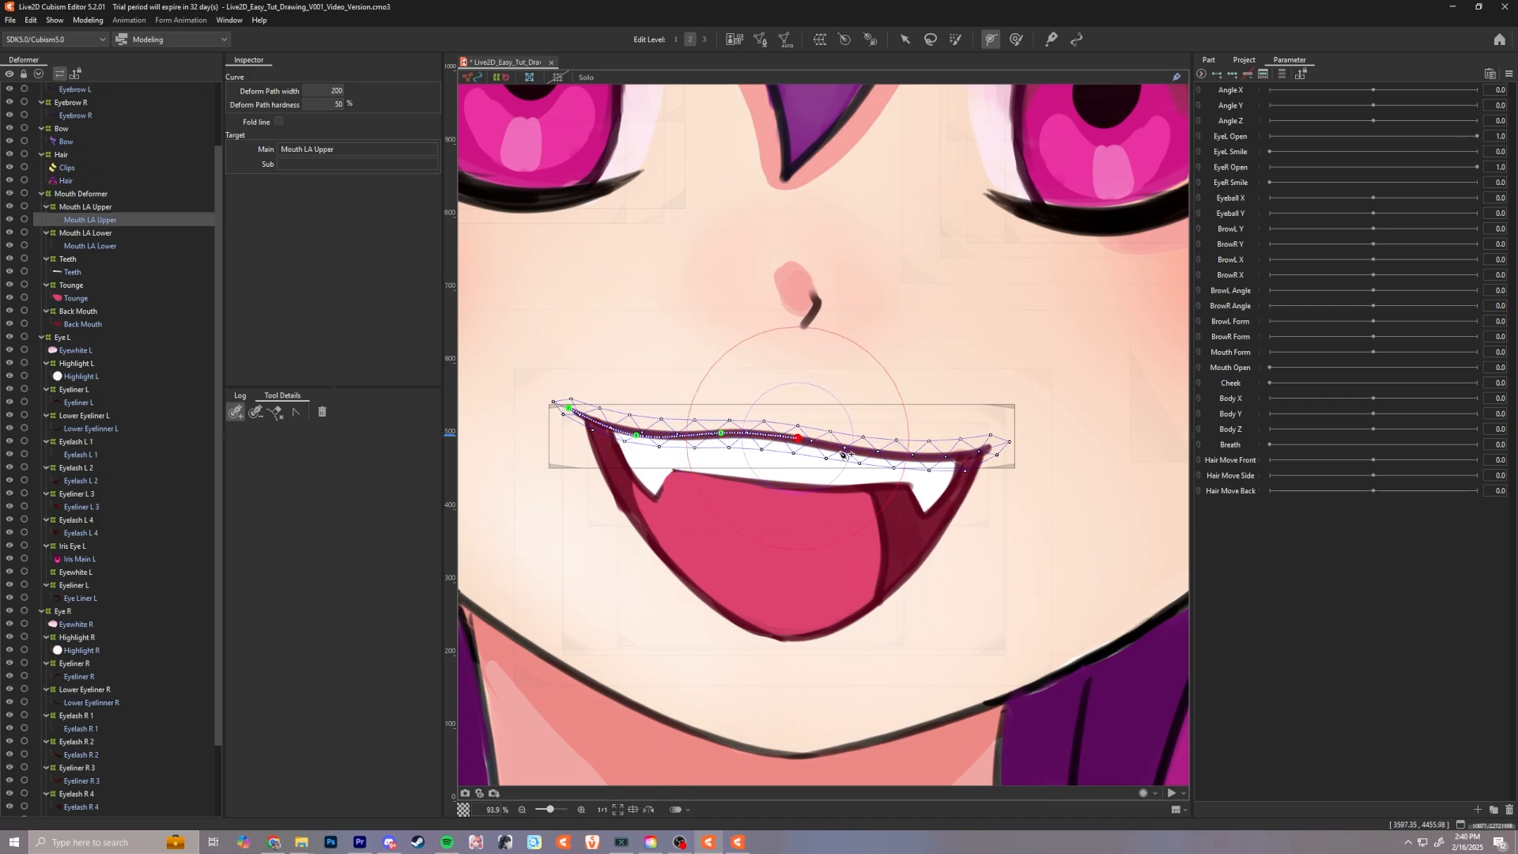
left_click(855, 453)
left_click(924, 460)
left_click(980, 456)
left_click(1001, 441)
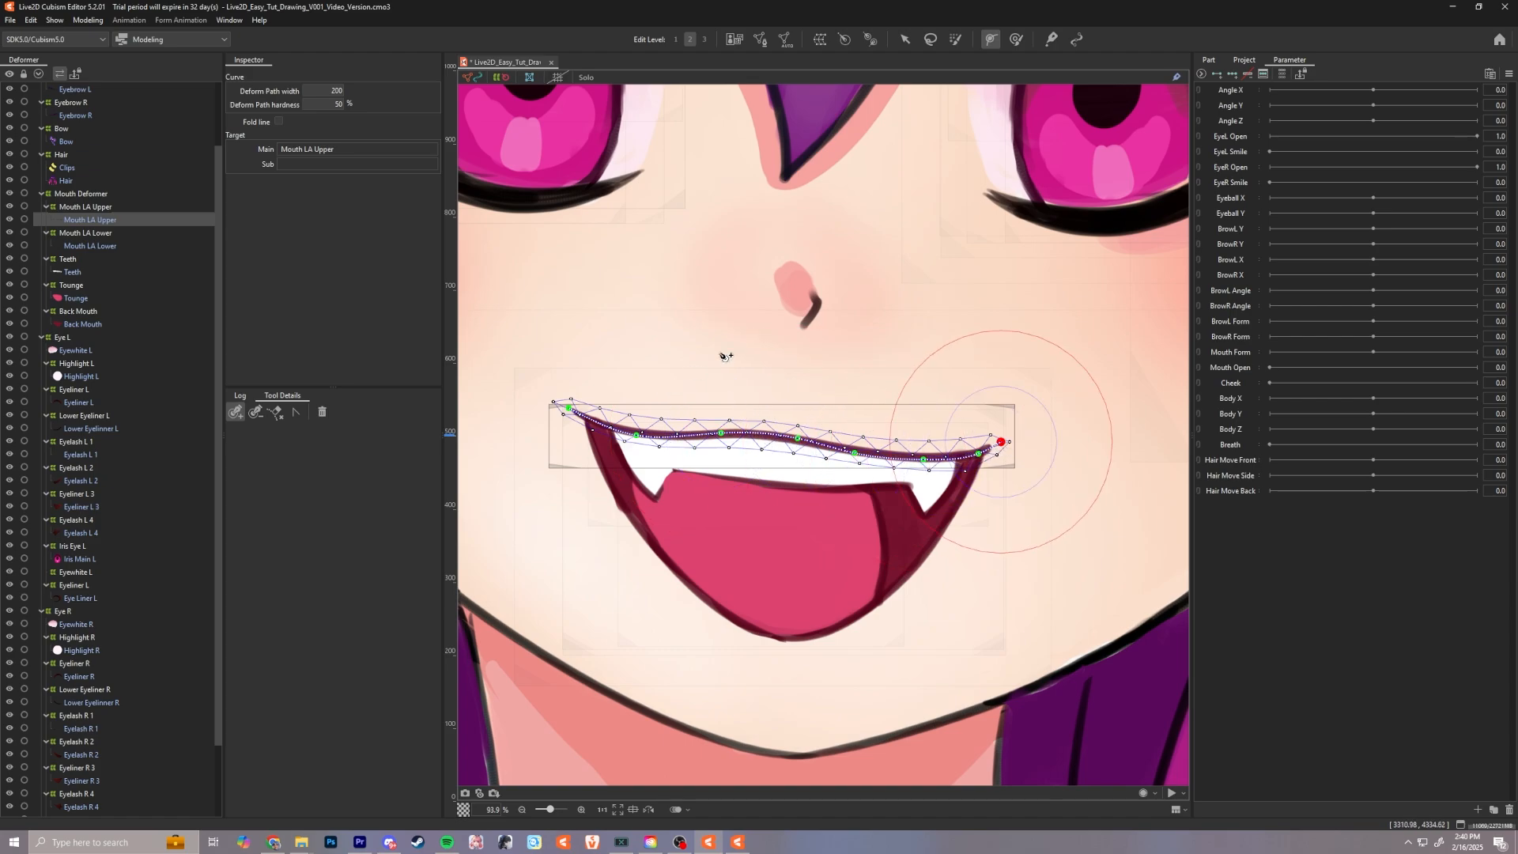
Step: Try bending Mouth LA Upper by moving the second point of its deform path, and undo the change
left_click(906, 39)
mouse_move(637, 435)
left_mouse_down()
mouse_move(646, 327)
mouse_move(648, 444)
left_mouse_up()
key("ctrl+z")
Step: Draw a deform path with ten points along the curve of Mouth LA Lower between both mouth corners, and deselect it
left_click(638, 533)
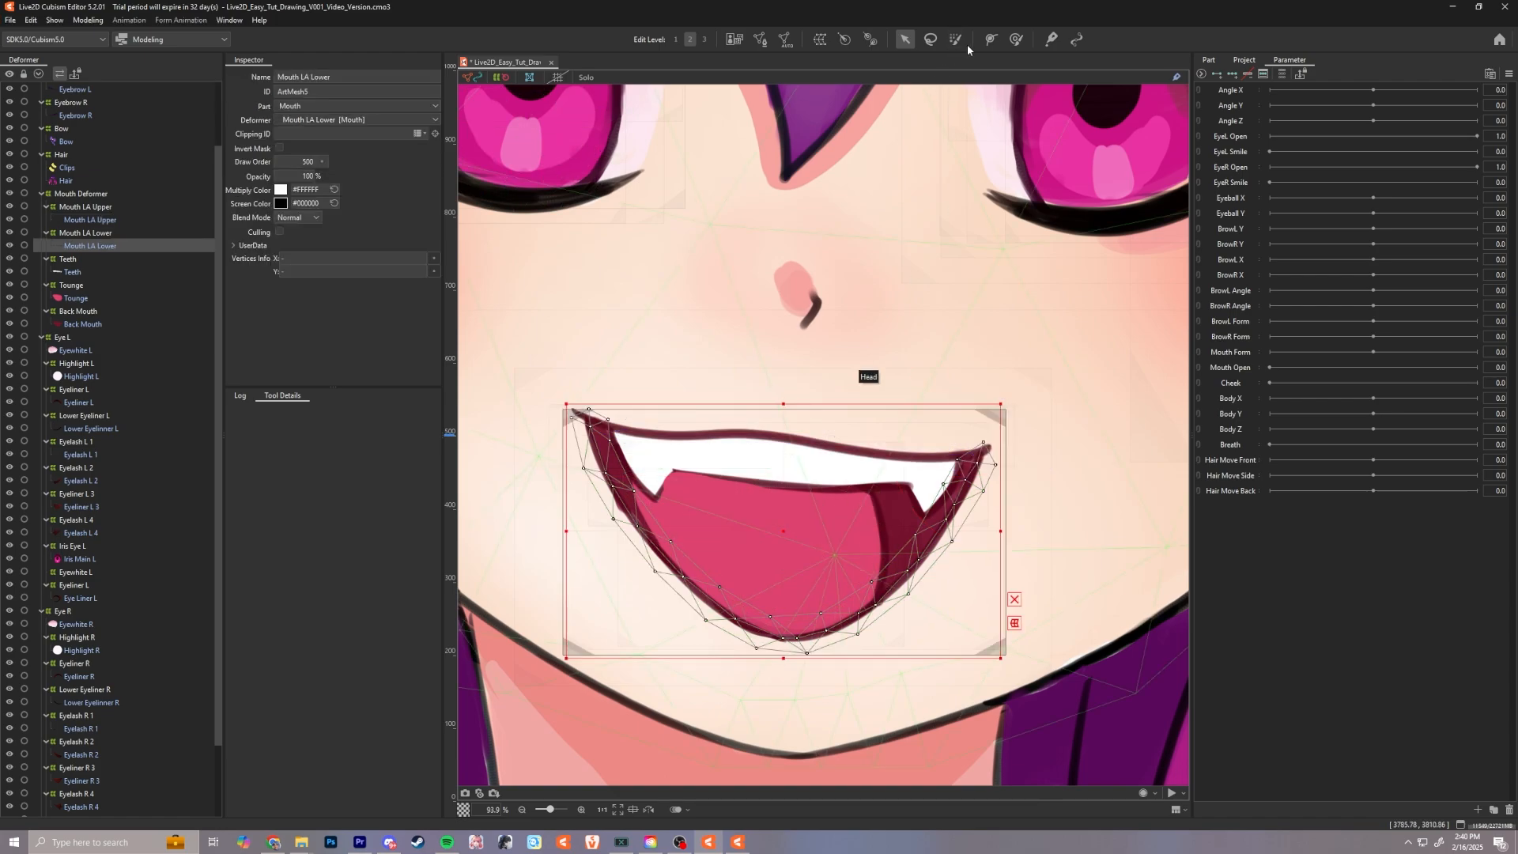
left_click(991, 39)
left_click(587, 425)
left_click(607, 485)
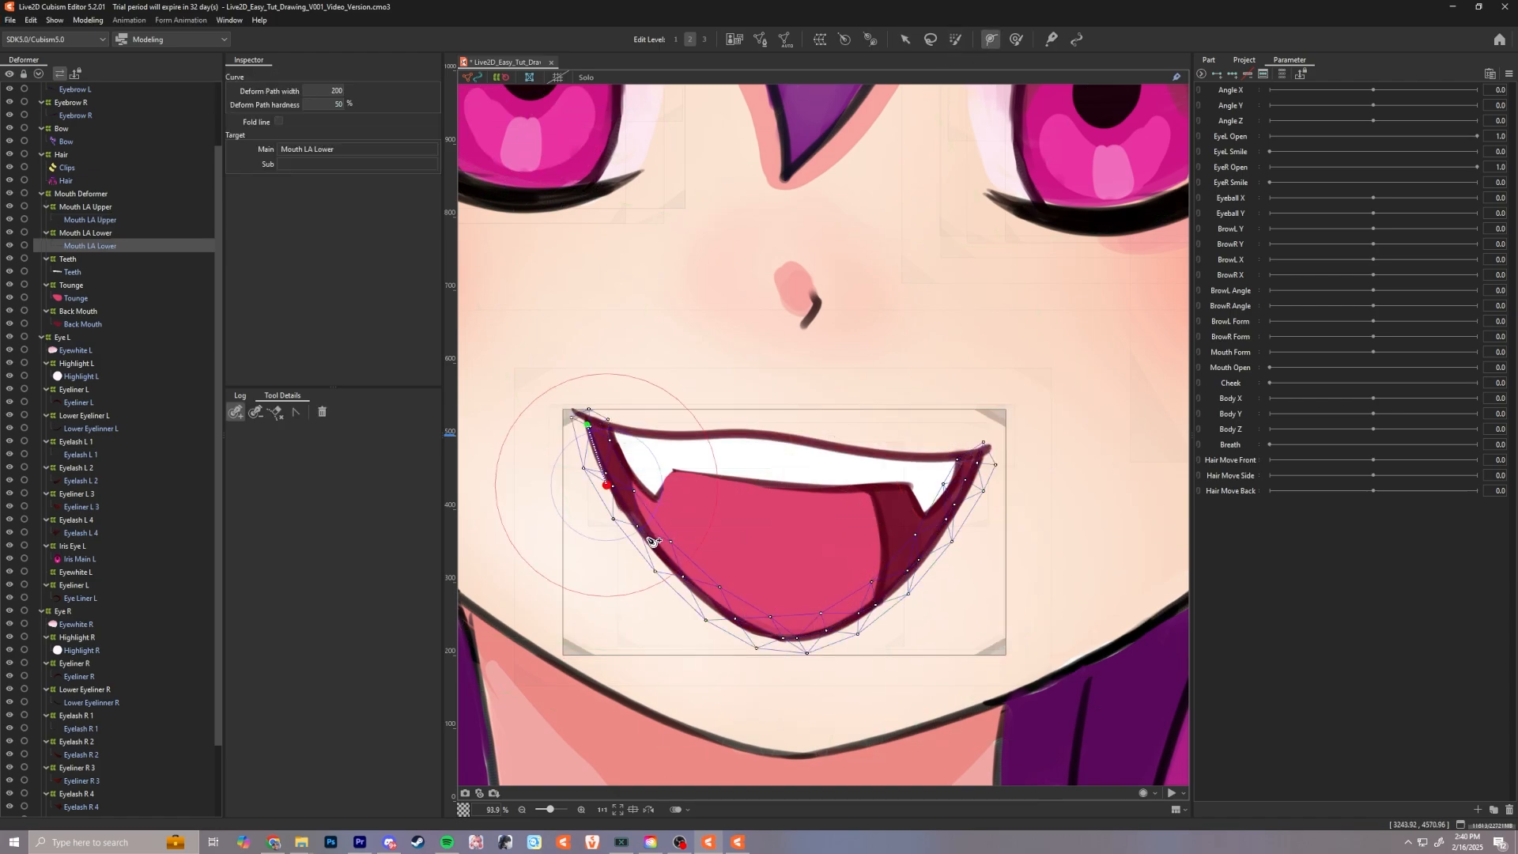
left_click(661, 560)
left_click(732, 620)
left_click(807, 639)
left_click(878, 605)
left_click(919, 564)
left_click(950, 525)
left_click(977, 465)
left_click(986, 442)
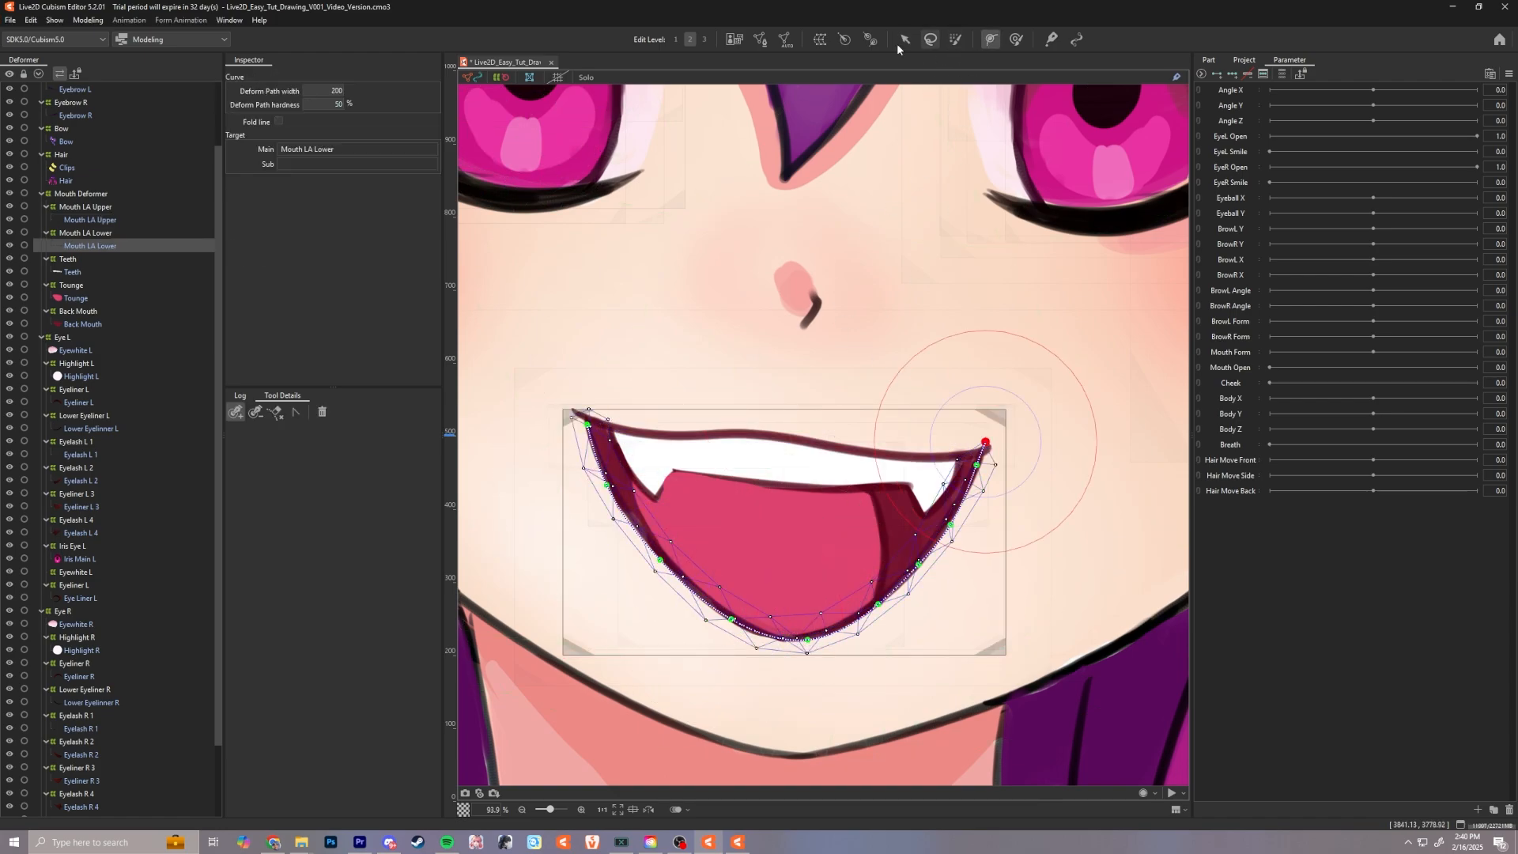
left_click(908, 39)
scroll(810, 277, "down", 6)
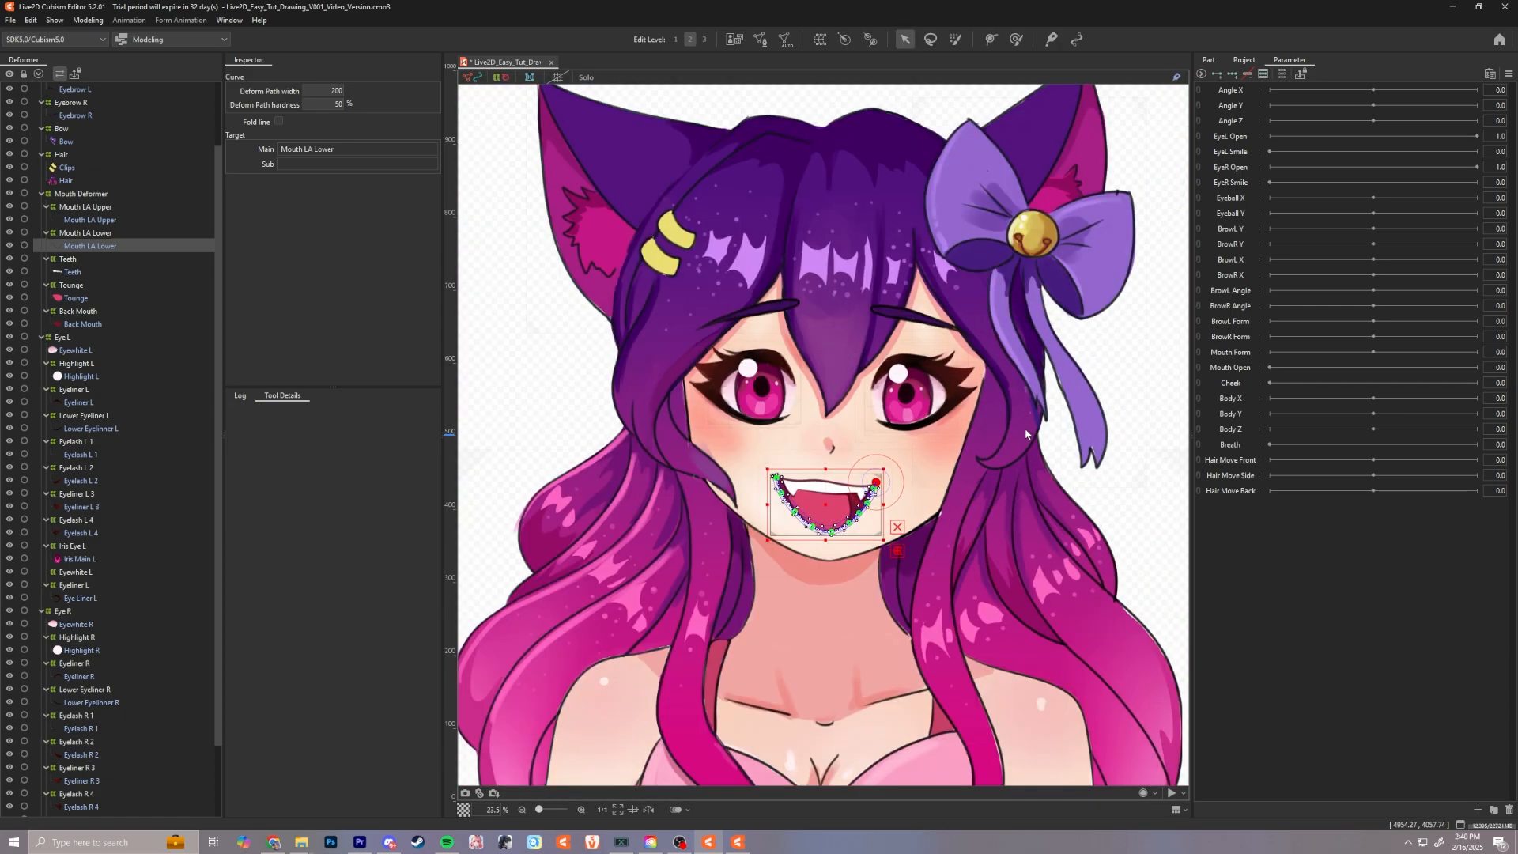
left_click(1115, 337)
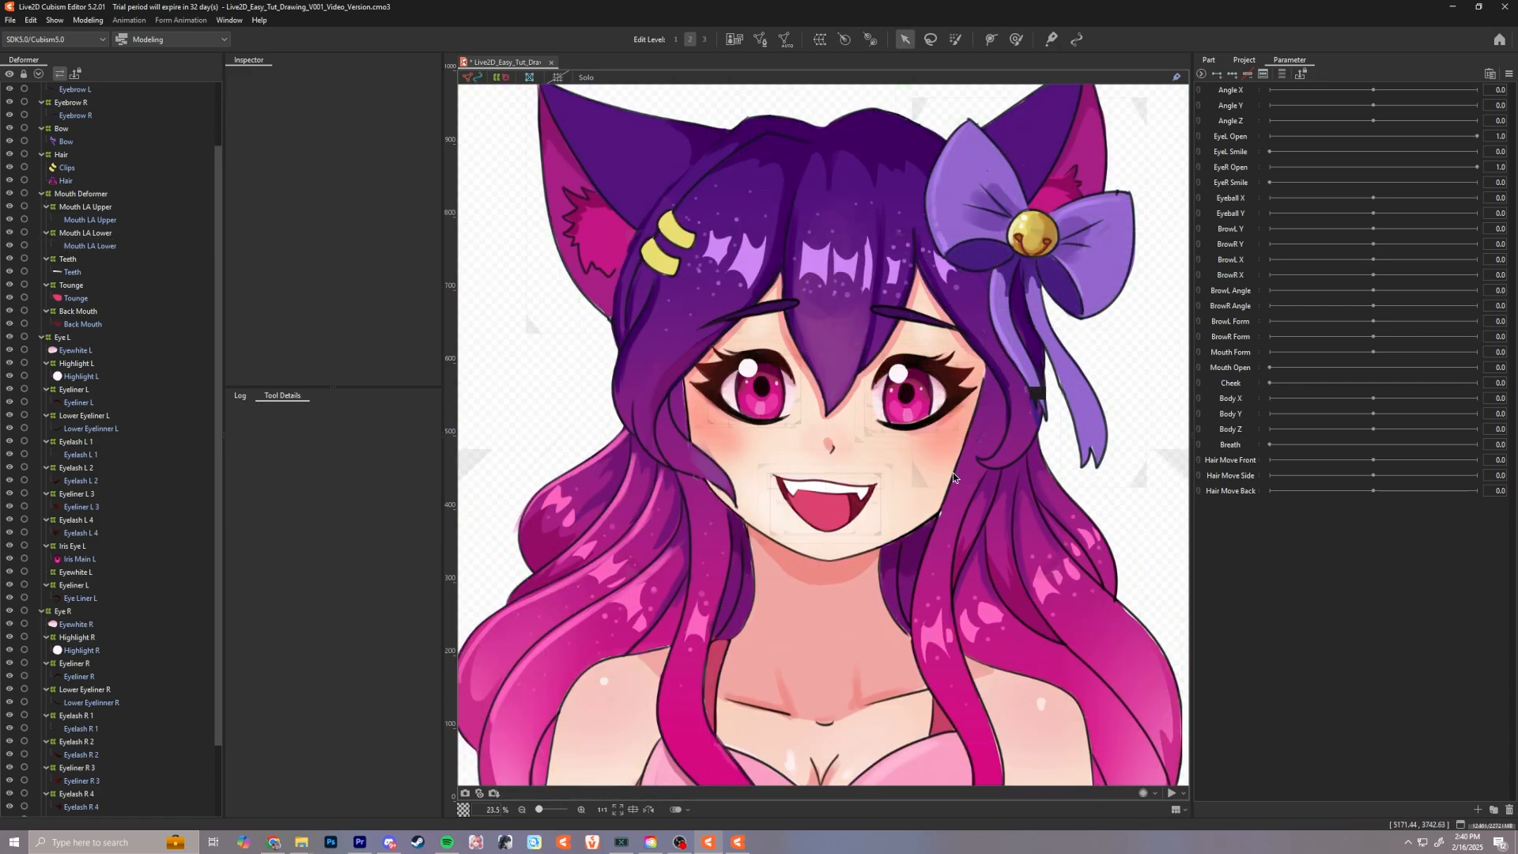
left_click_drag(982, 494, 976, 424)
scroll(985, 422, "down", 1)
scroll(985, 421, "up", 1)
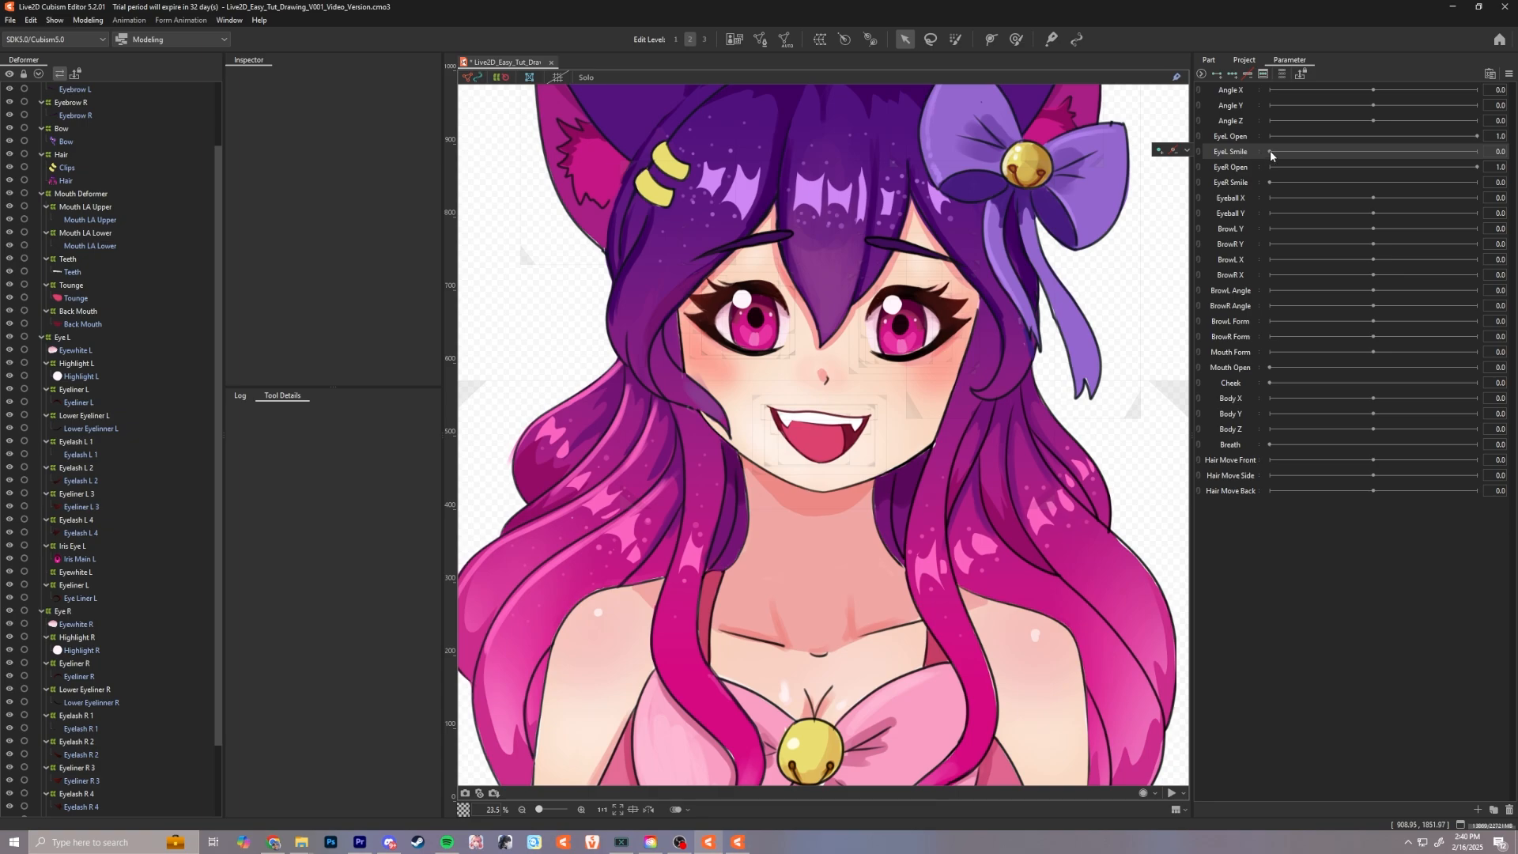
left_click_drag(1271, 153, 1387, 153)
left_click_drag(1244, 154, 1171, 160)
Step: Create a parameter group named Expressions and move it to the end of the parameter list, below Hair Move Back
left_click(1493, 811)
double_click(1228, 167)
type("E")
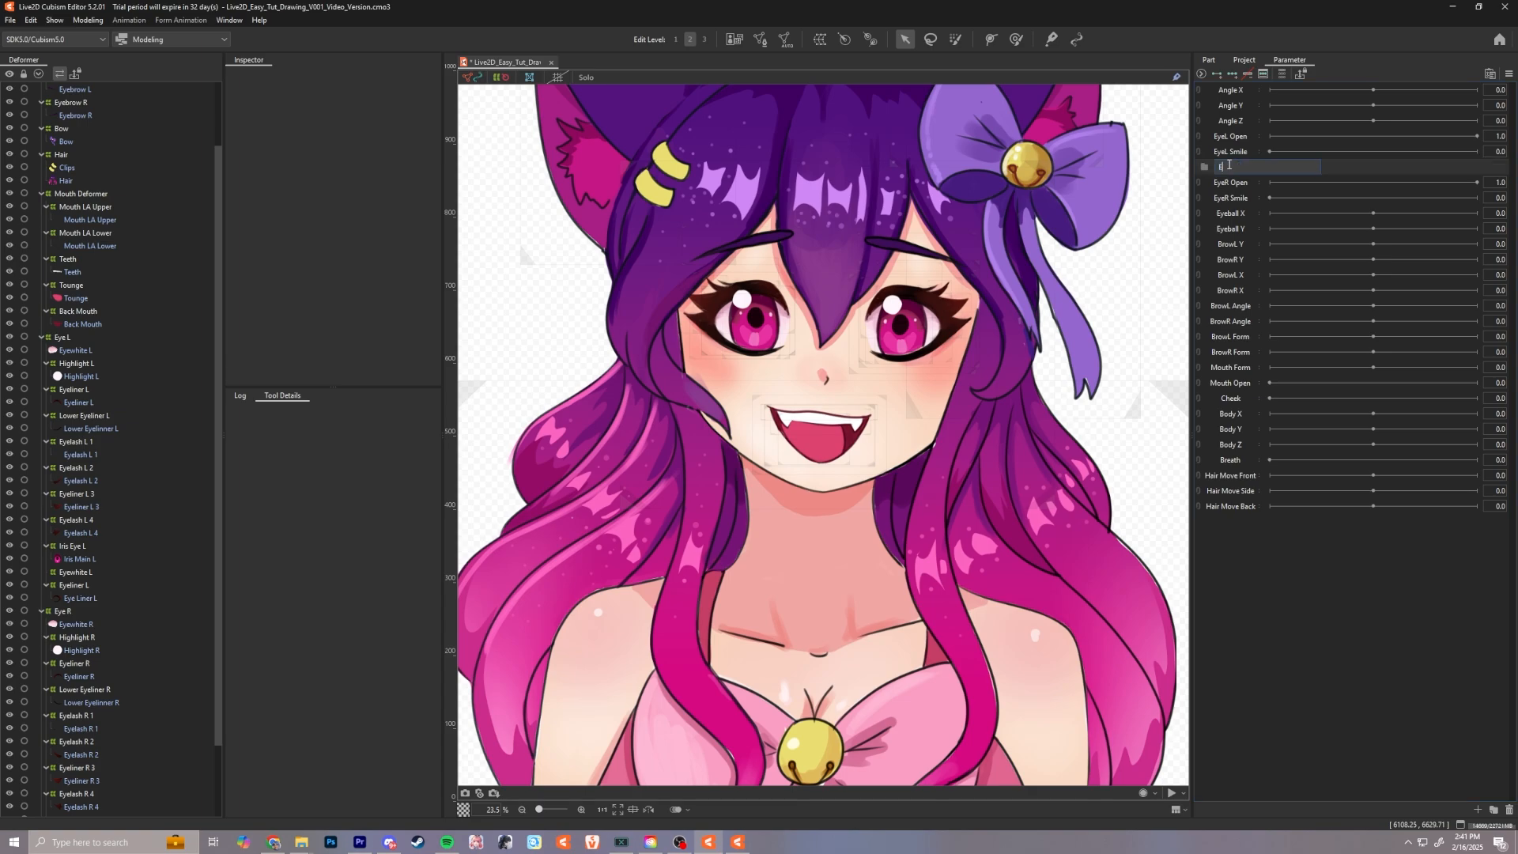
type("xpressions")
key("Return")
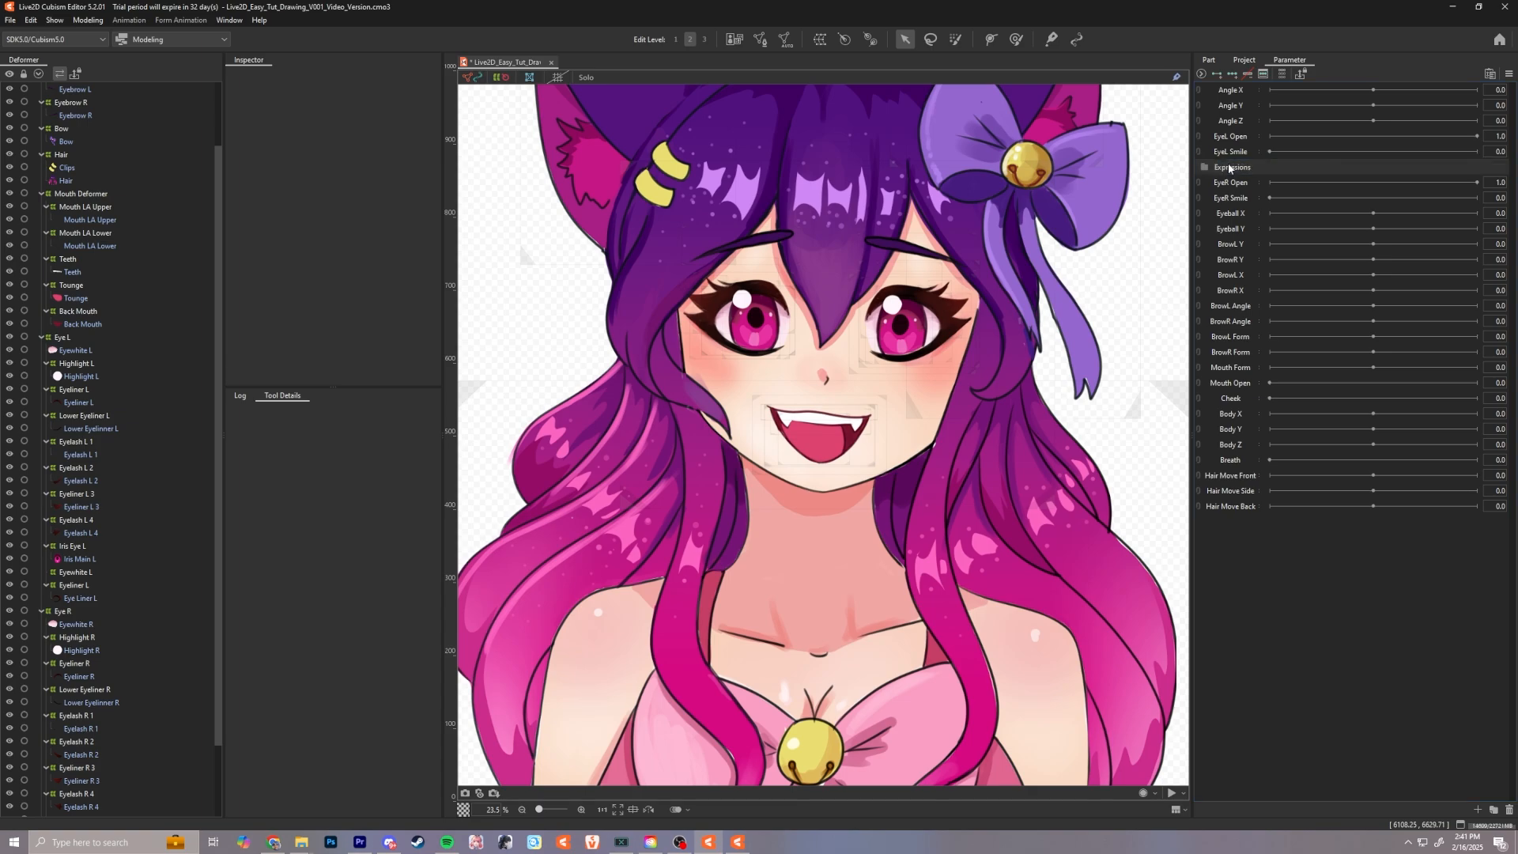
left_click_drag(1229, 168, 1238, 503)
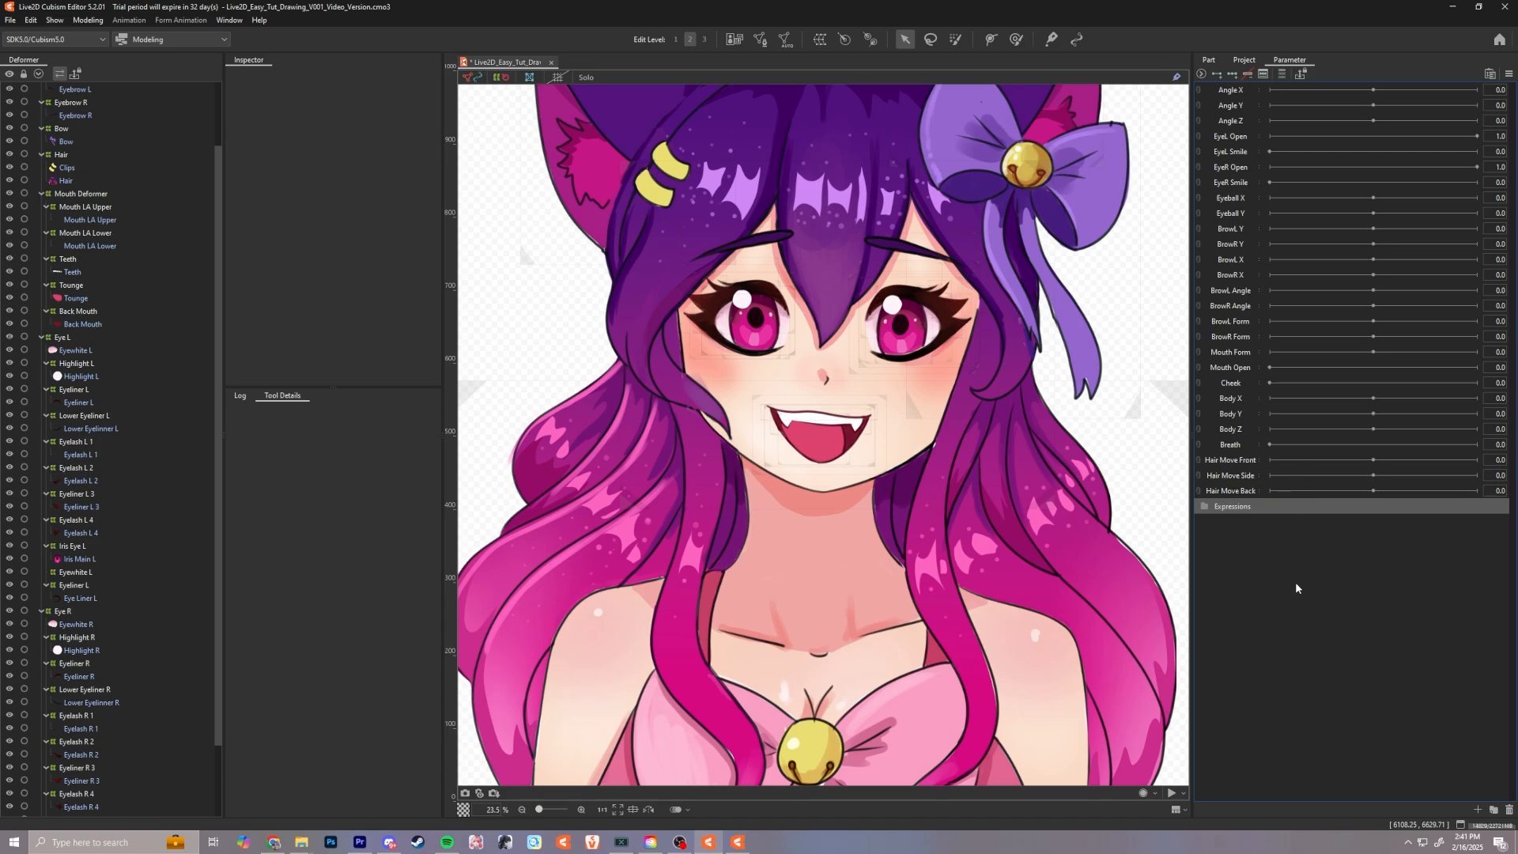
Step: Add a parameter named Angry to the Expressions group with a range of -1.0 to 1.0
left_click(1477, 809)
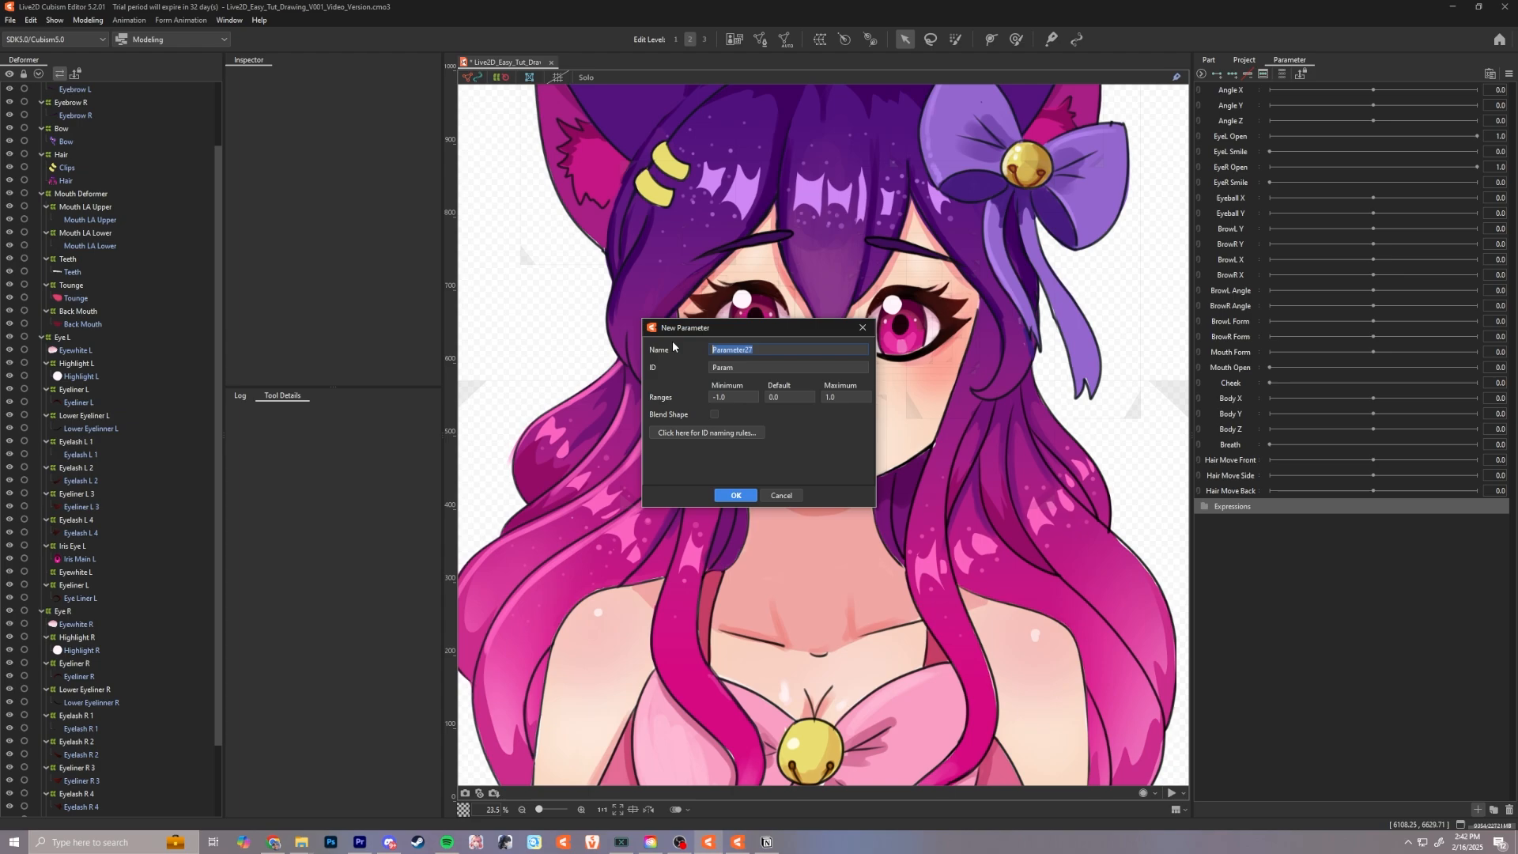
type("Angry")
double_click(778, 369)
left_click(777, 368)
double_click(781, 348)
left_click(712, 368)
left_click(735, 393)
left_click(826, 400)
left_click(740, 493)
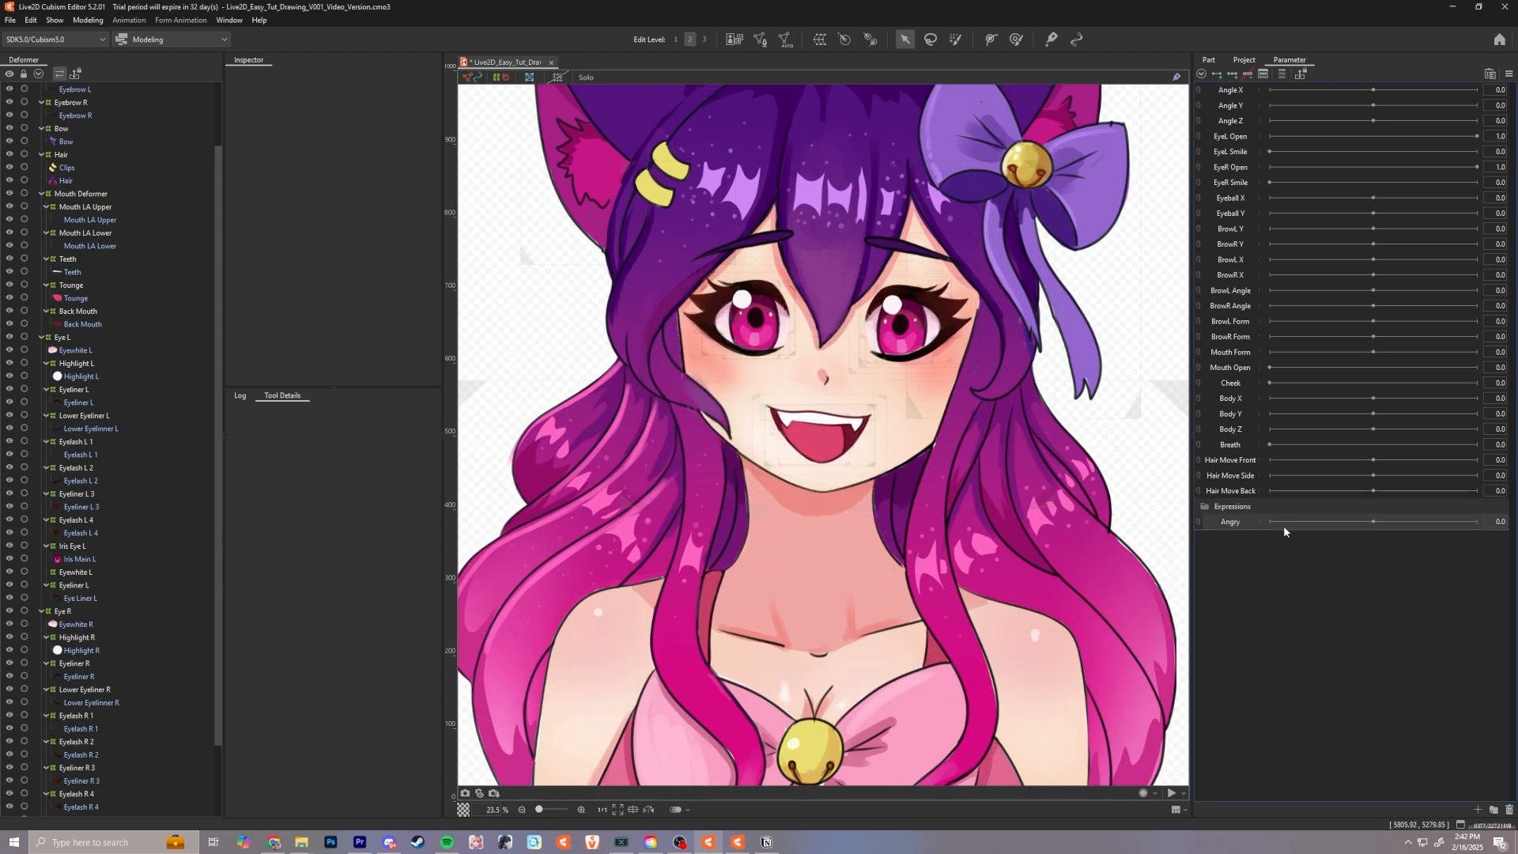
Step: Add a parameter named SparkleEyes to the Expressions group, copying its name into the ID
left_click(1478, 810)
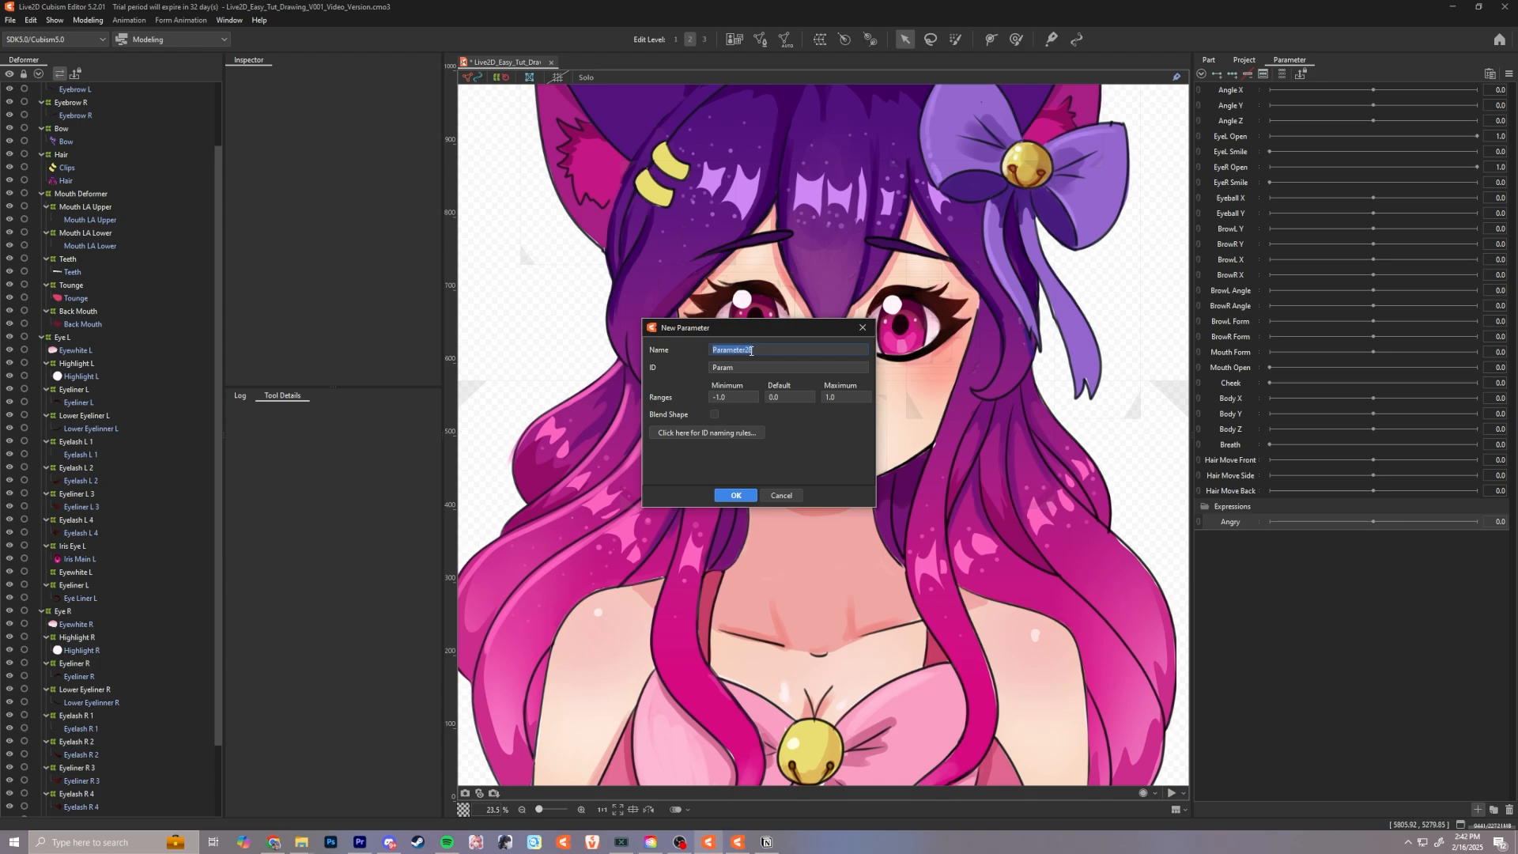
type("SparkleEyes")
left_click_drag(764, 348, 710, 346)
key("ctrl+c")
left_click(746, 368)
key("ctrl+v")
key("ctrl+z")
key("ctrl+v")
left_click(727, 496)
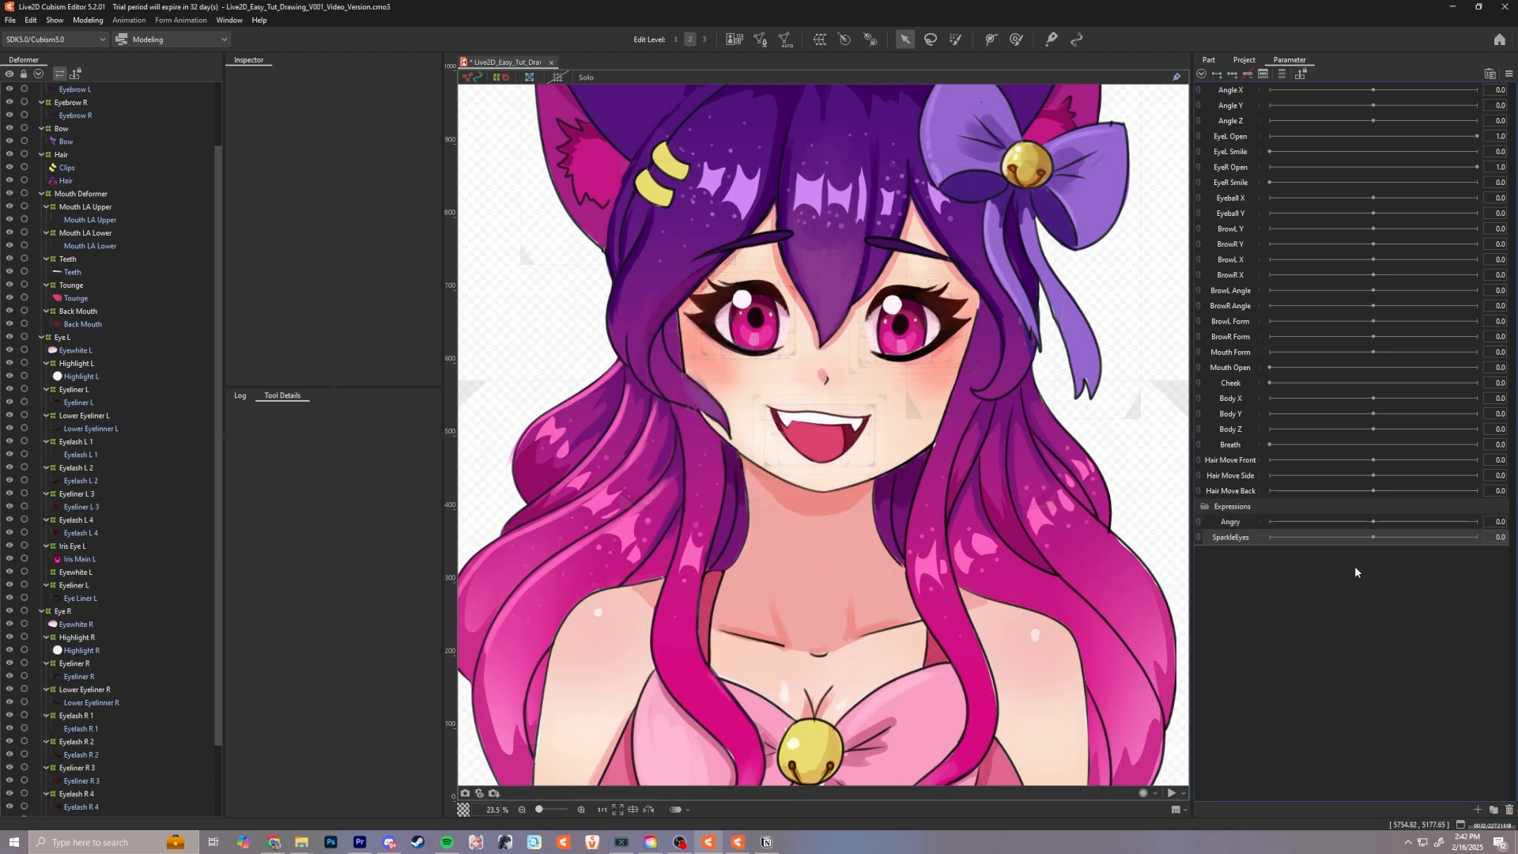
Step: Add a parameter named HeartEyes to the Expressions group and paste the copied text into its ID
left_click(1477, 809)
type("HeartEyes")
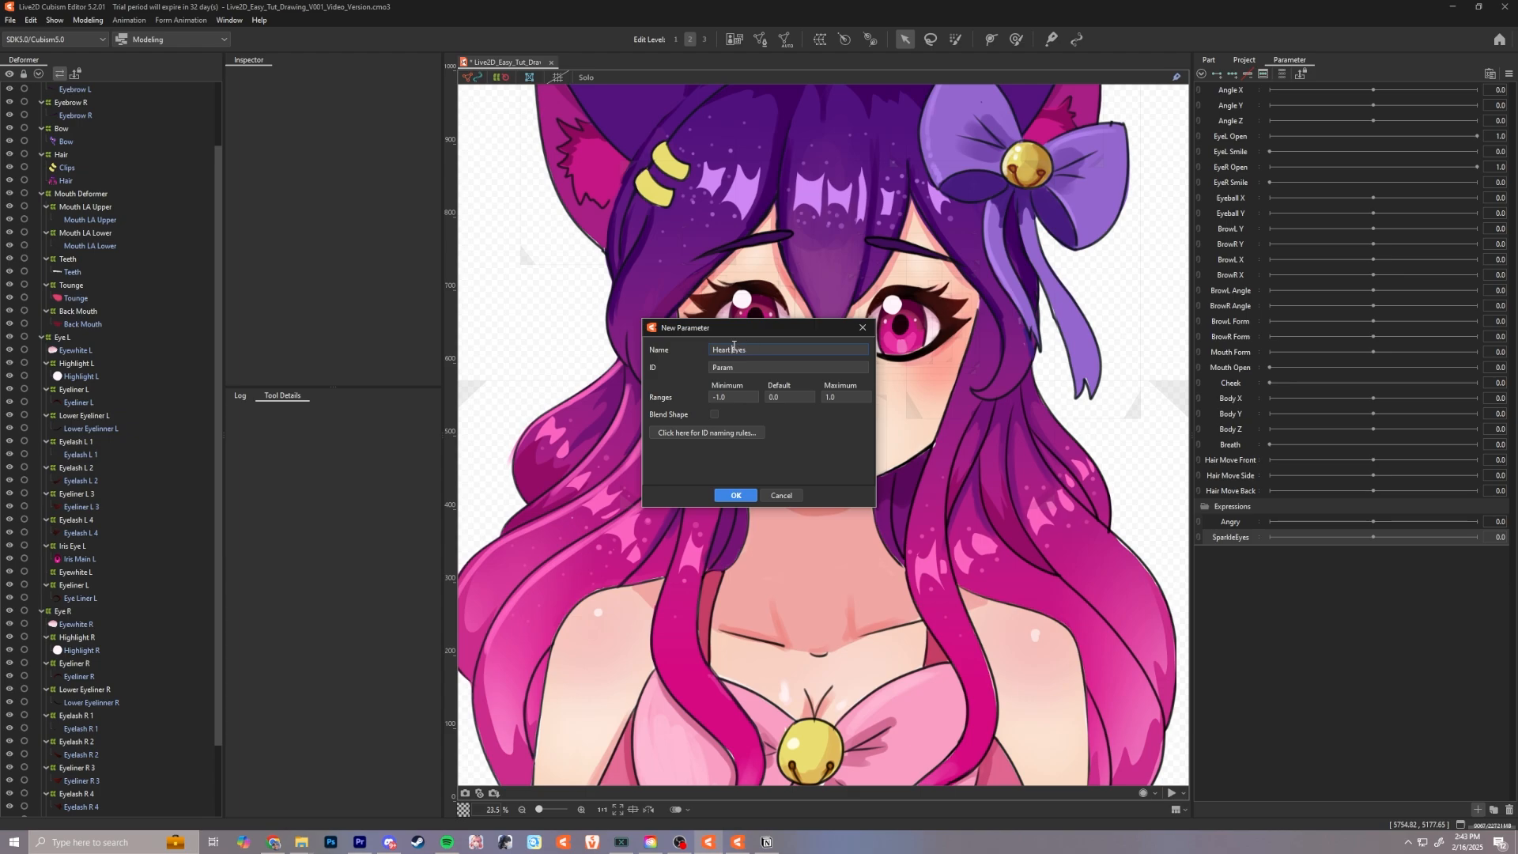
key("BackSpace")
key("ctrl+a")
left_click(793, 370)
left_click(793, 369)
key("ctrl+v")
left_click(733, 495)
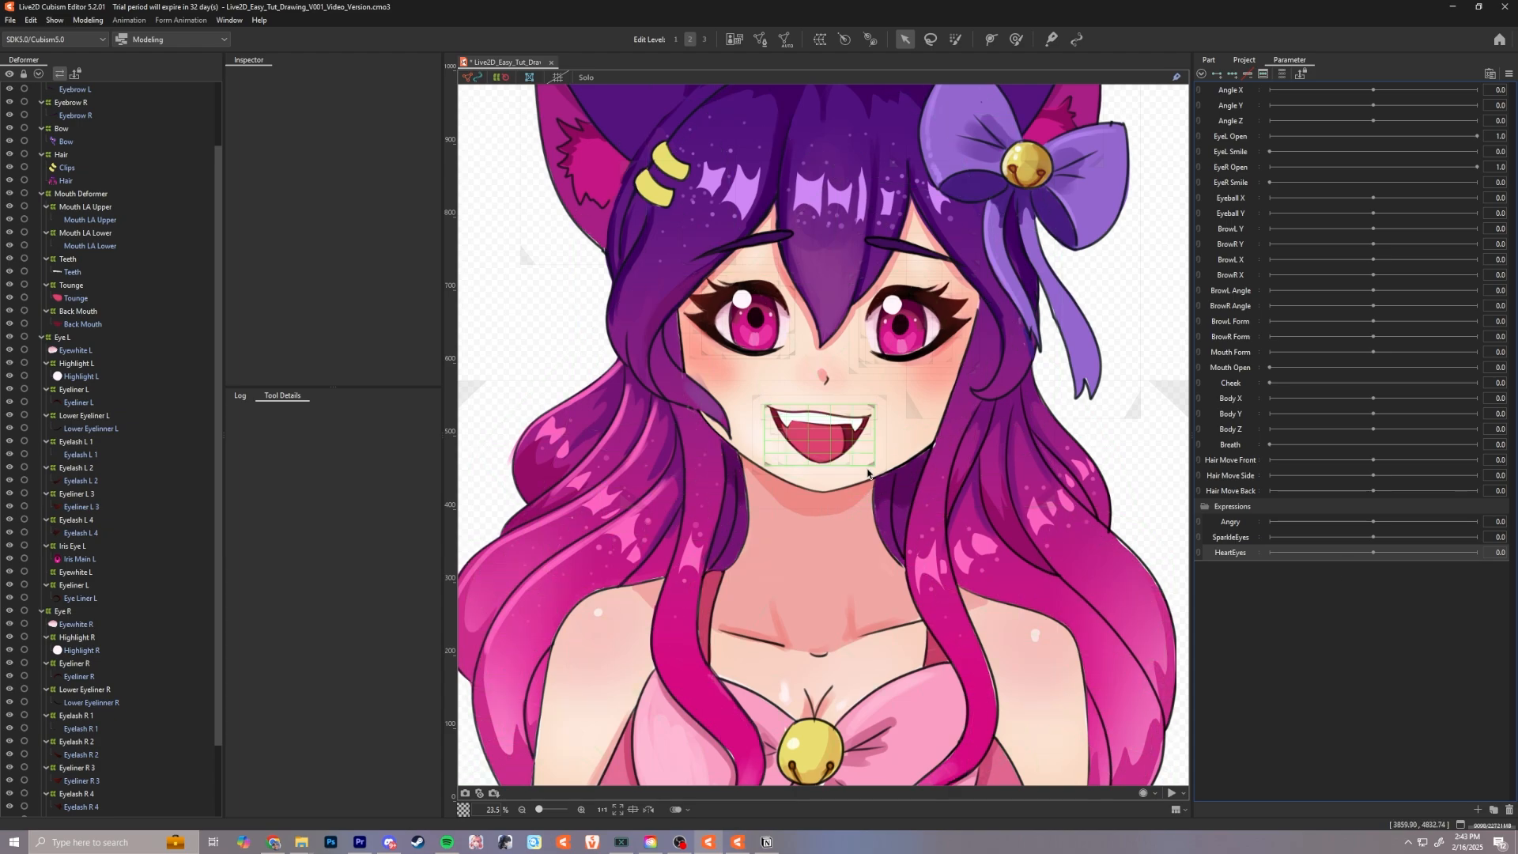
scroll(869, 468, "down", 2)
scroll(876, 439, "down", 1)
scroll(877, 439, "up", 1)
scroll(878, 439, "down", 1)
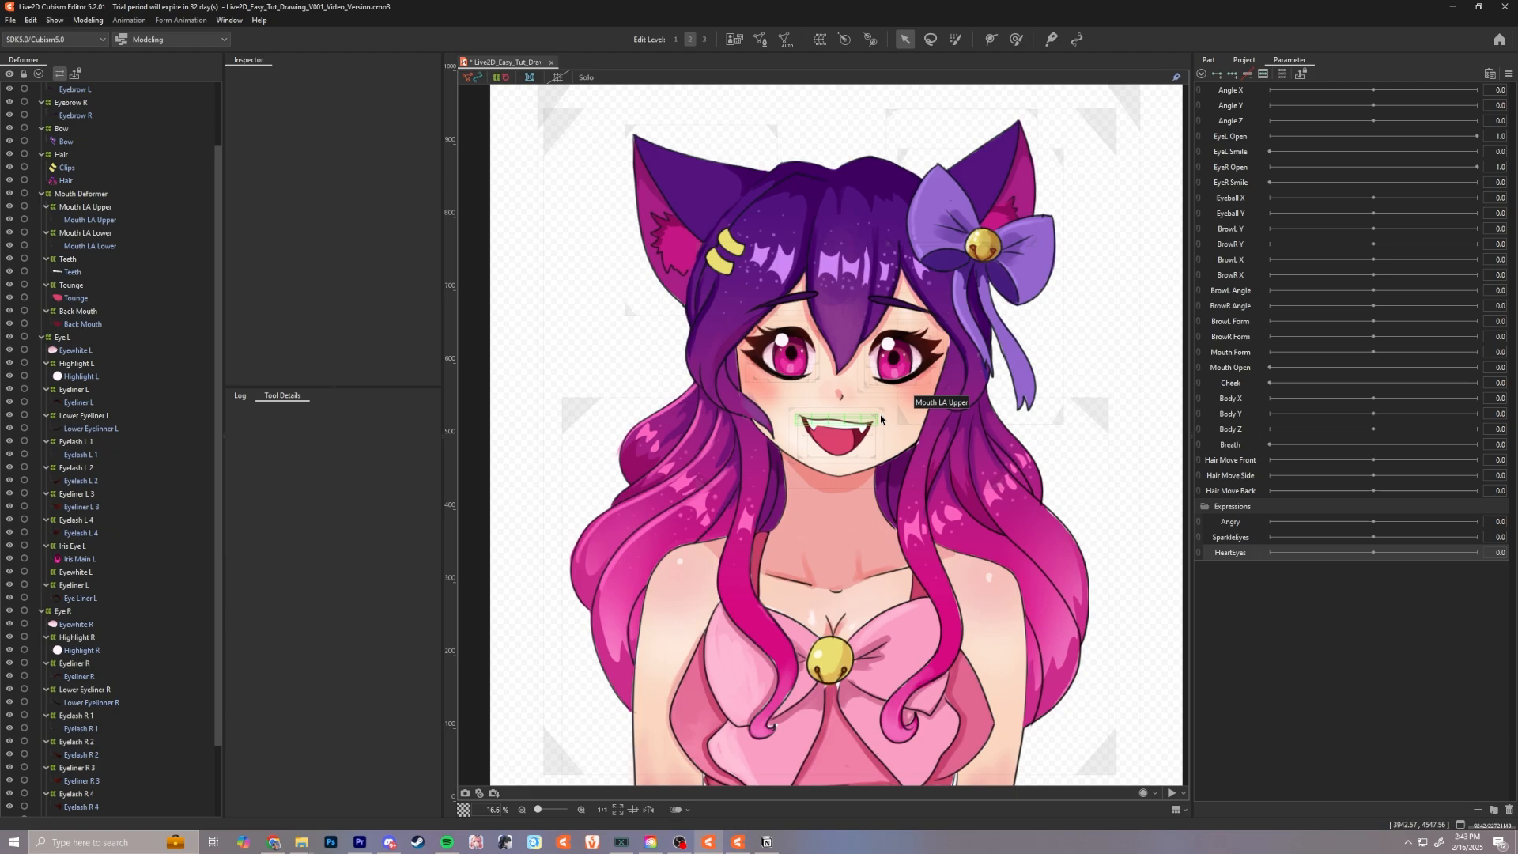
scroll(878, 439, "up", 1)
left_click_drag(918, 353, 894, 423)
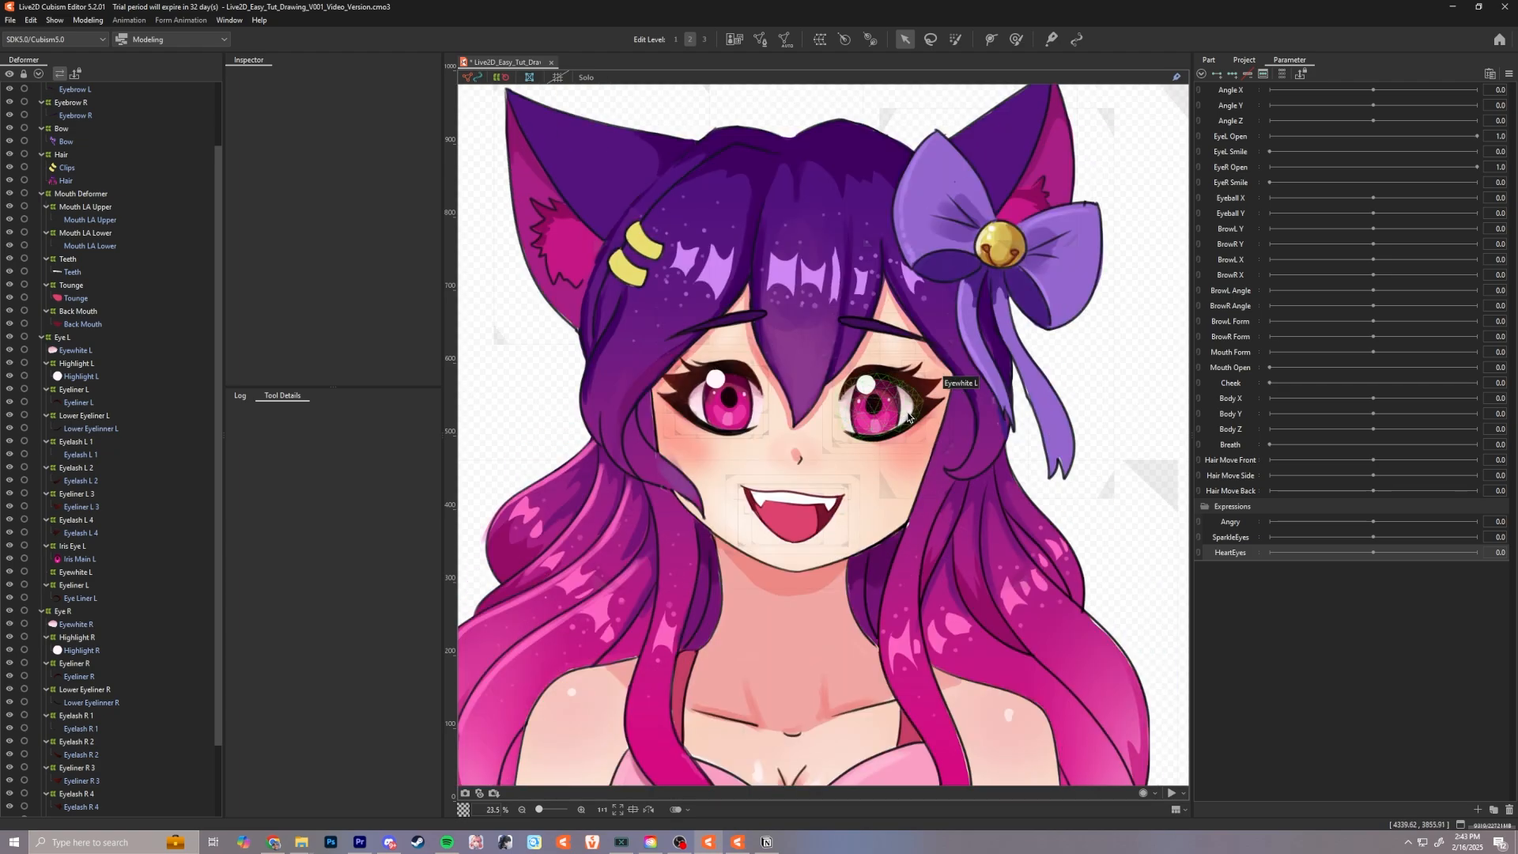